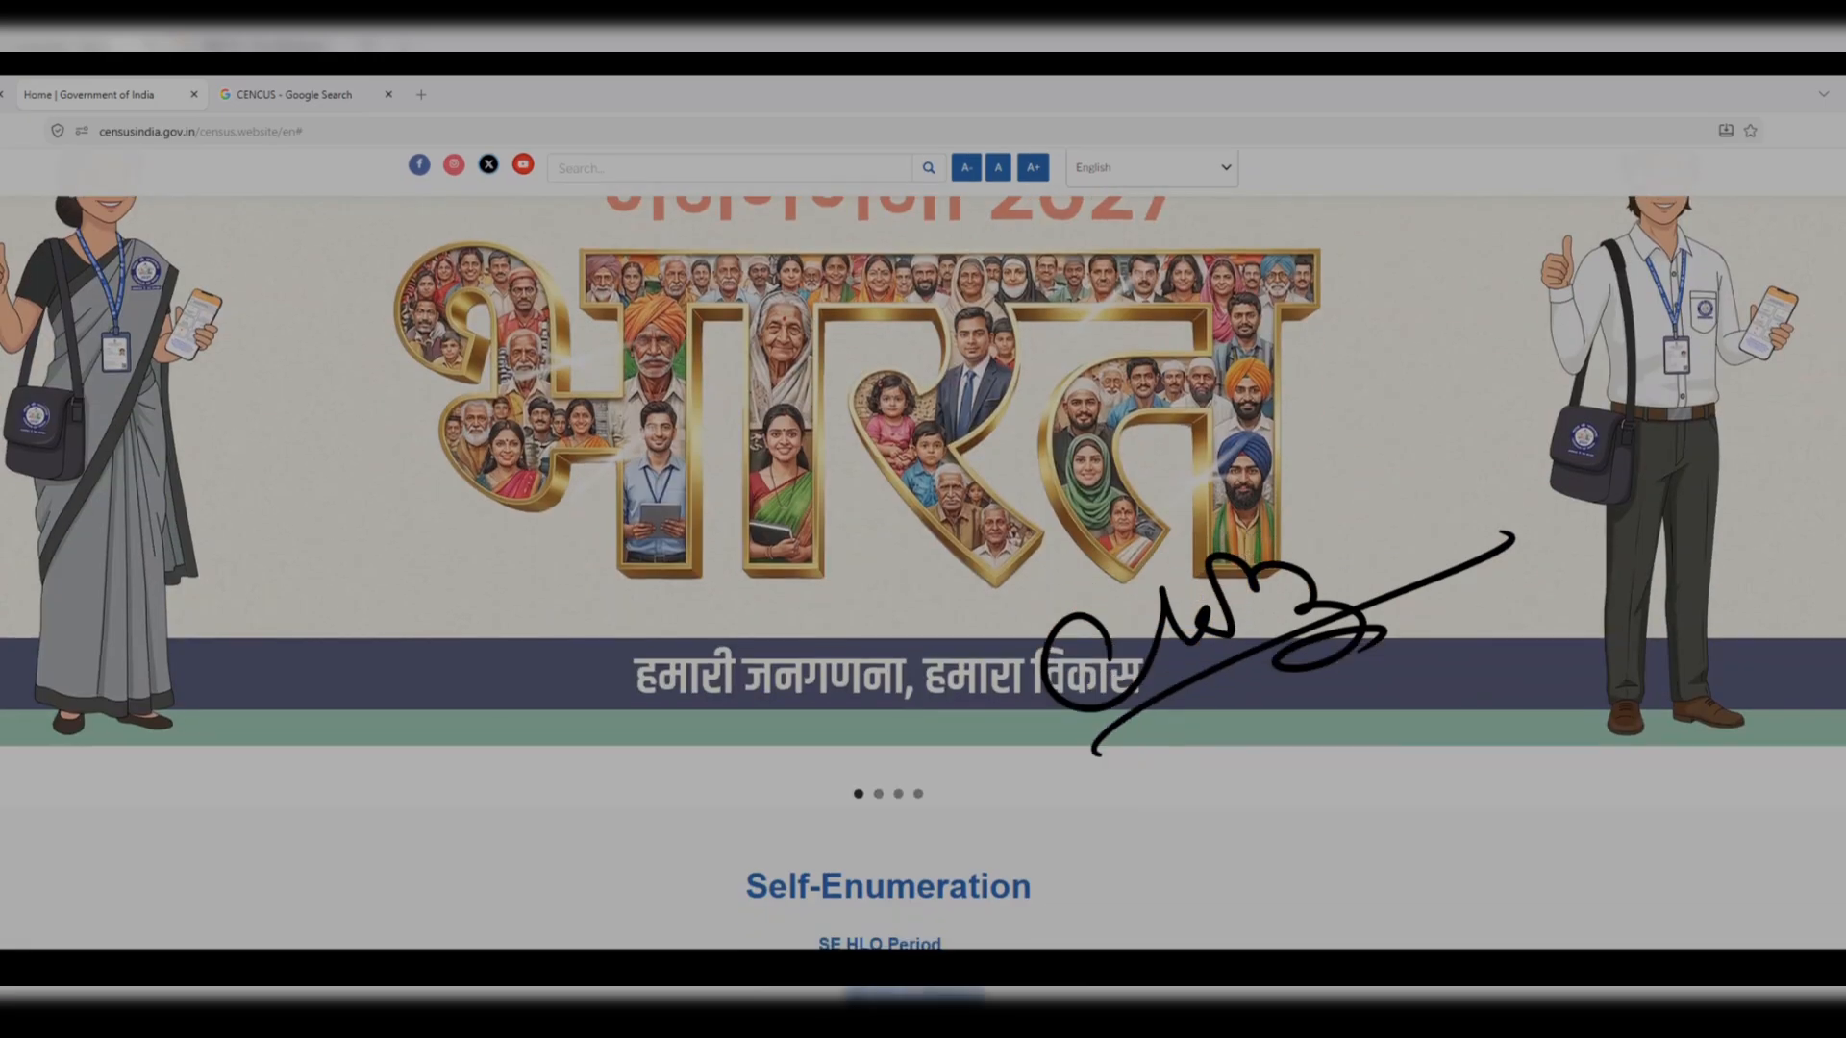
- Circle and dot the on-screen note with ink, then wipe all the marks
scroll(923, 577, "up", 3)
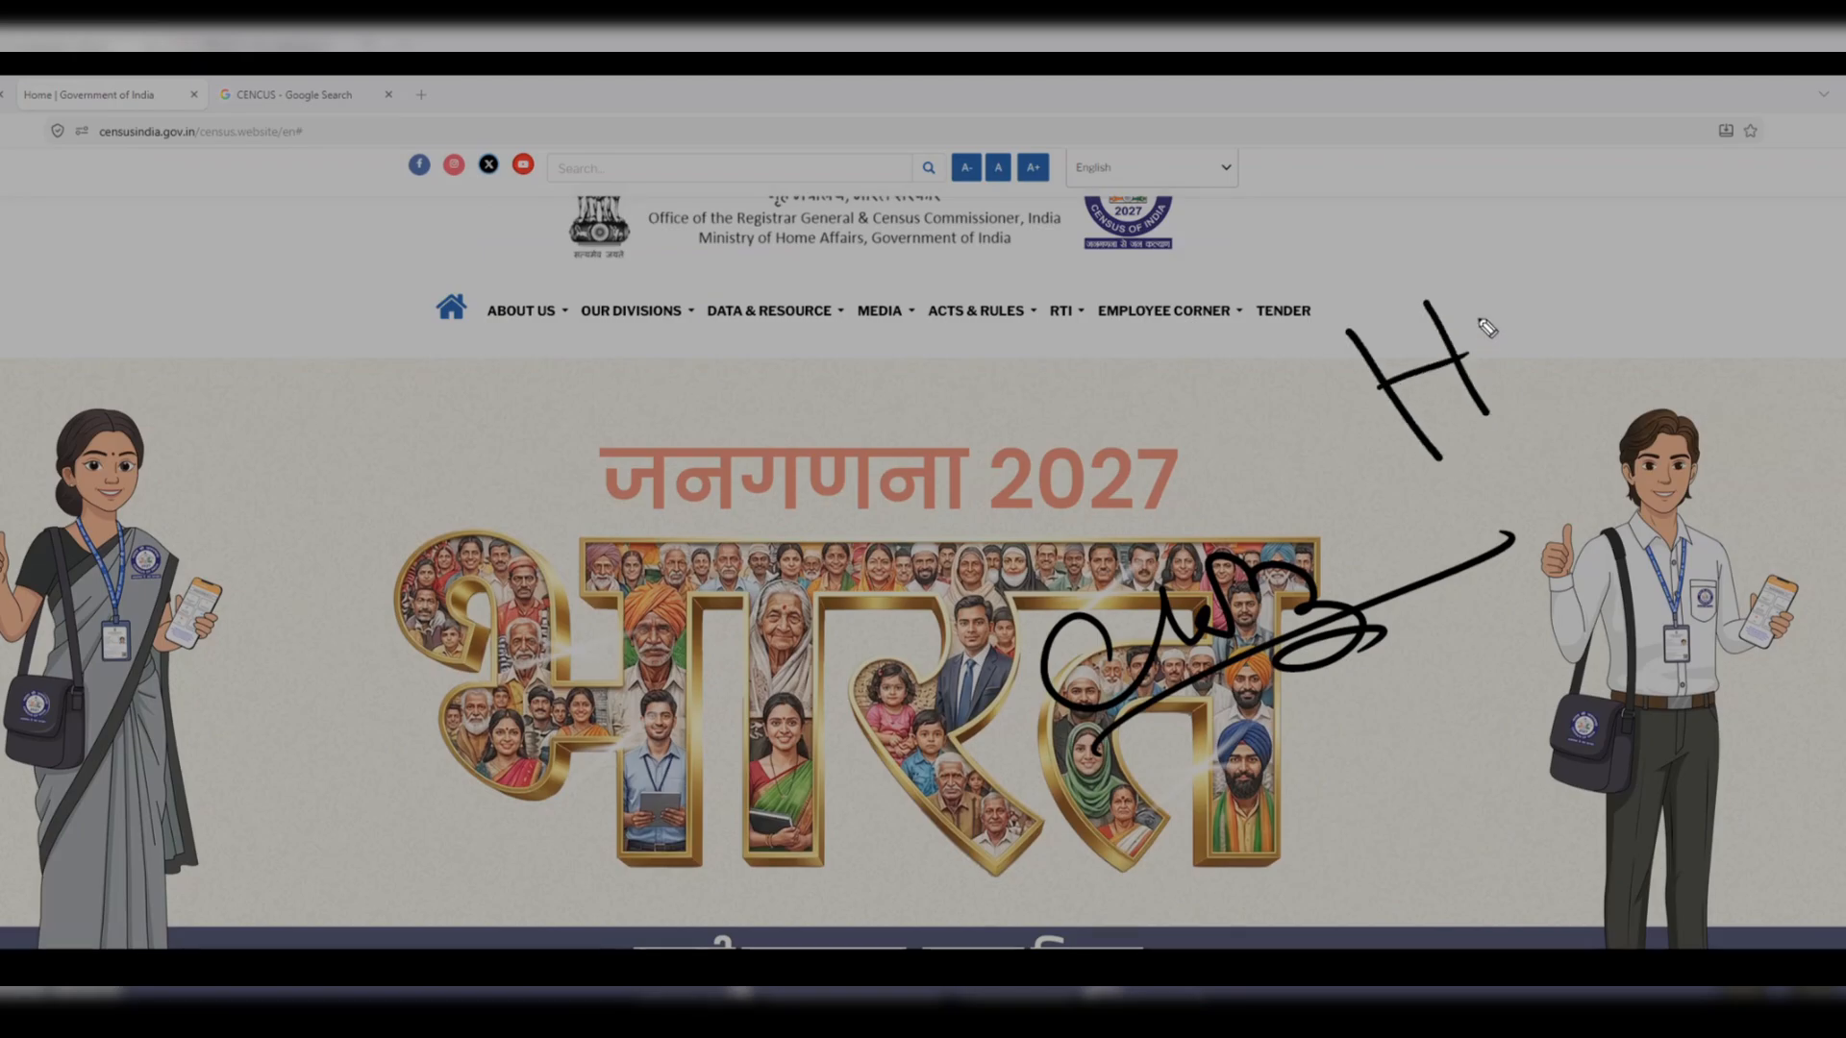
mouse_move(1384, 279)
left_mouse_down()
mouse_move(1440, 452)
mouse_move(1476, 323)
left_mouse_up()
left_click(1471, 285)
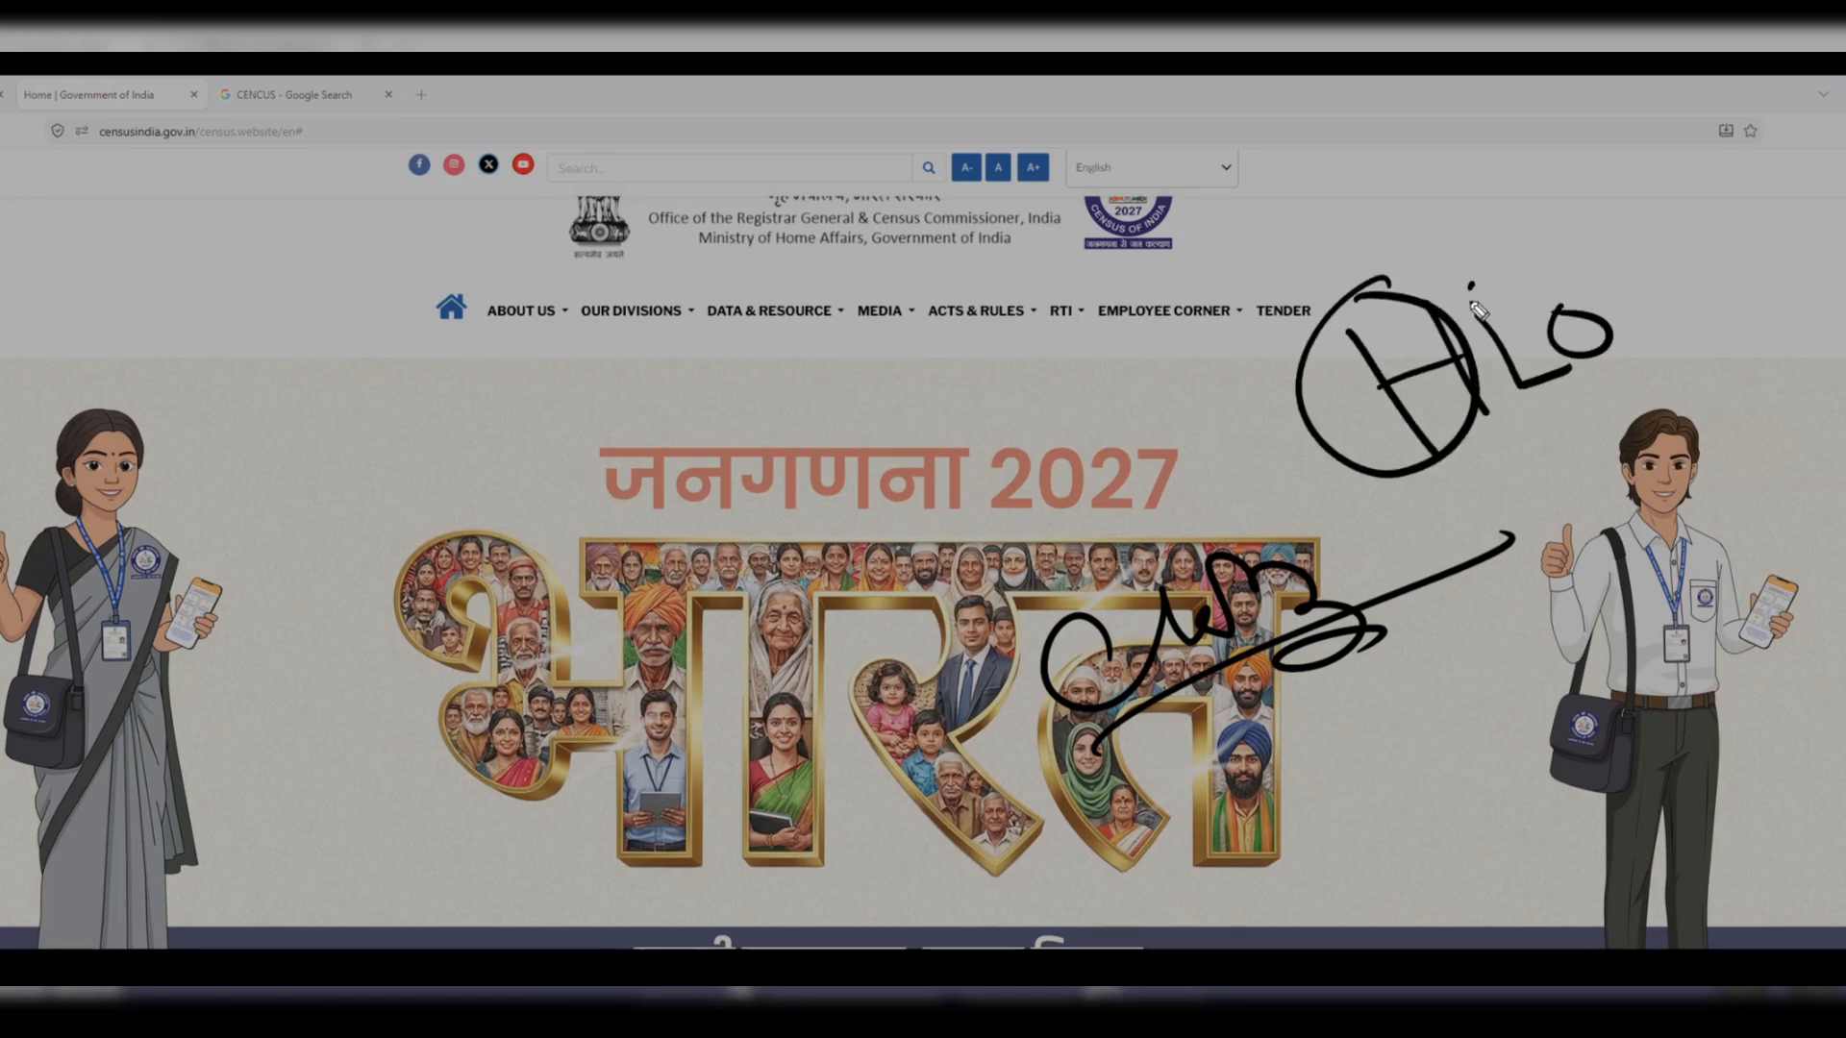
left_click_drag(1577, 280, 1392, 476)
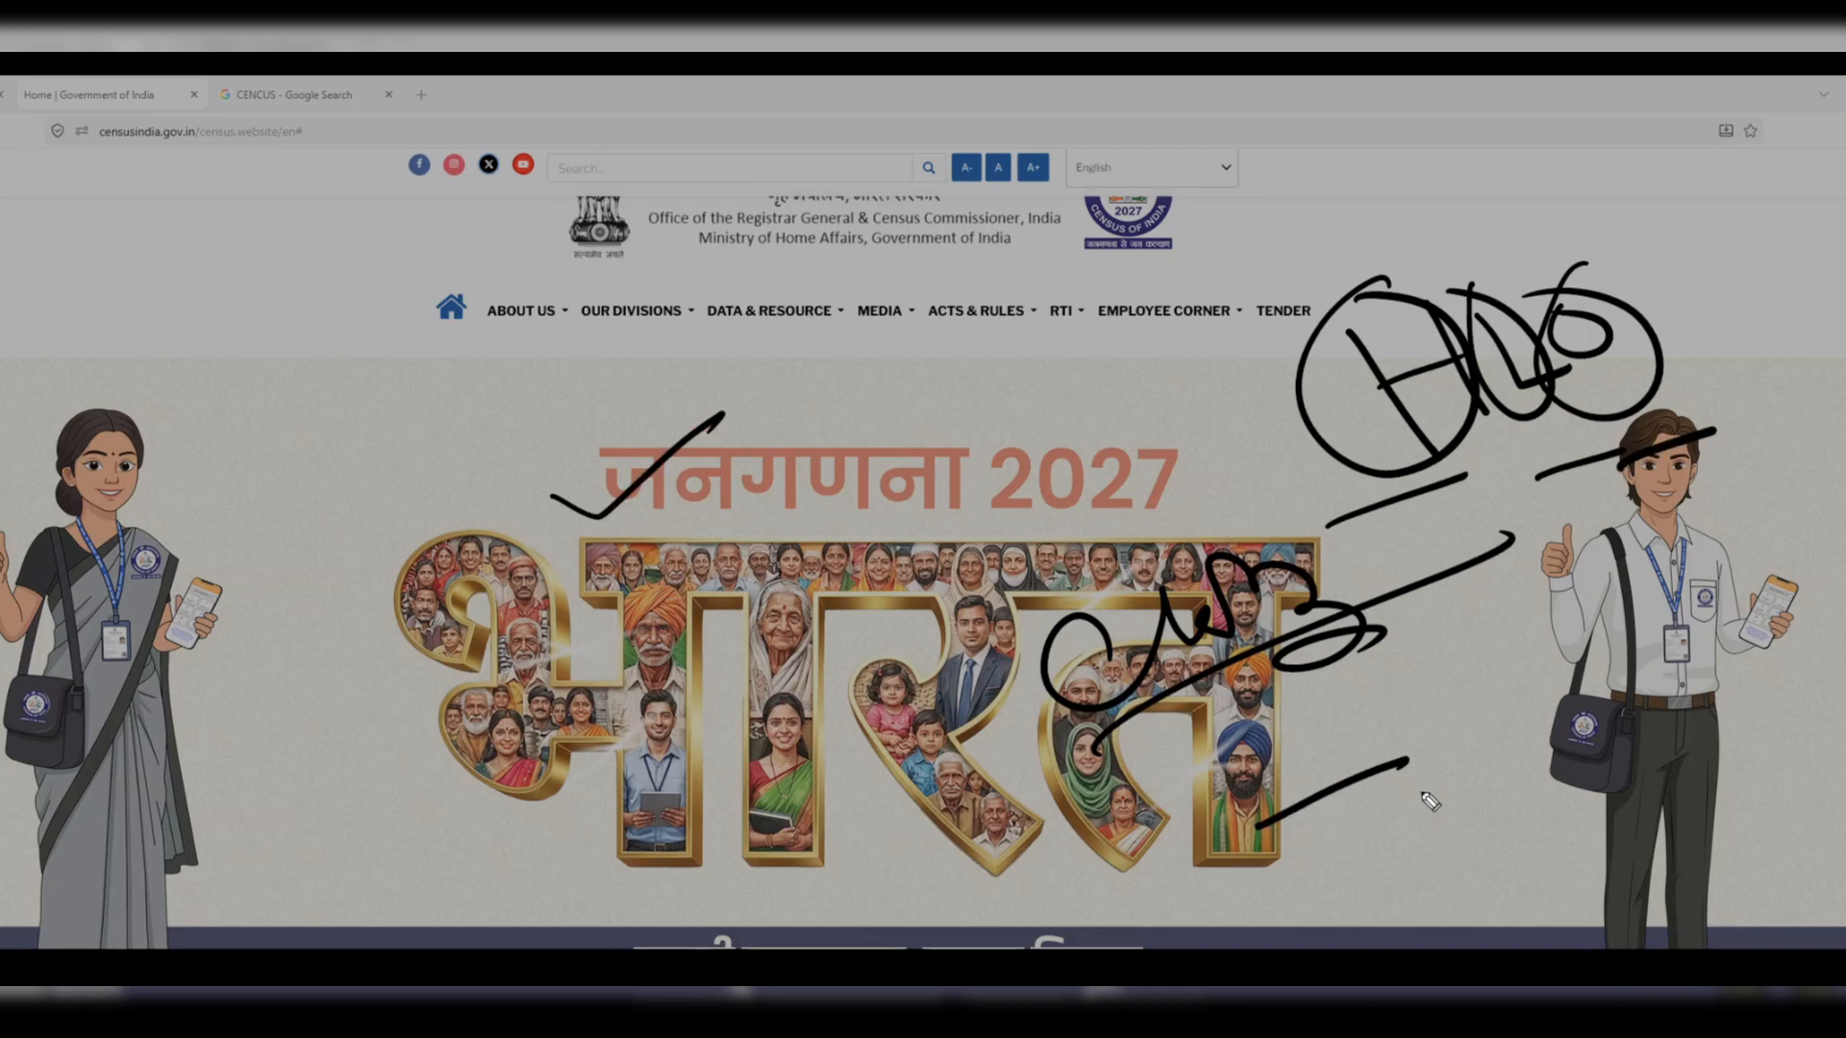
key("e")
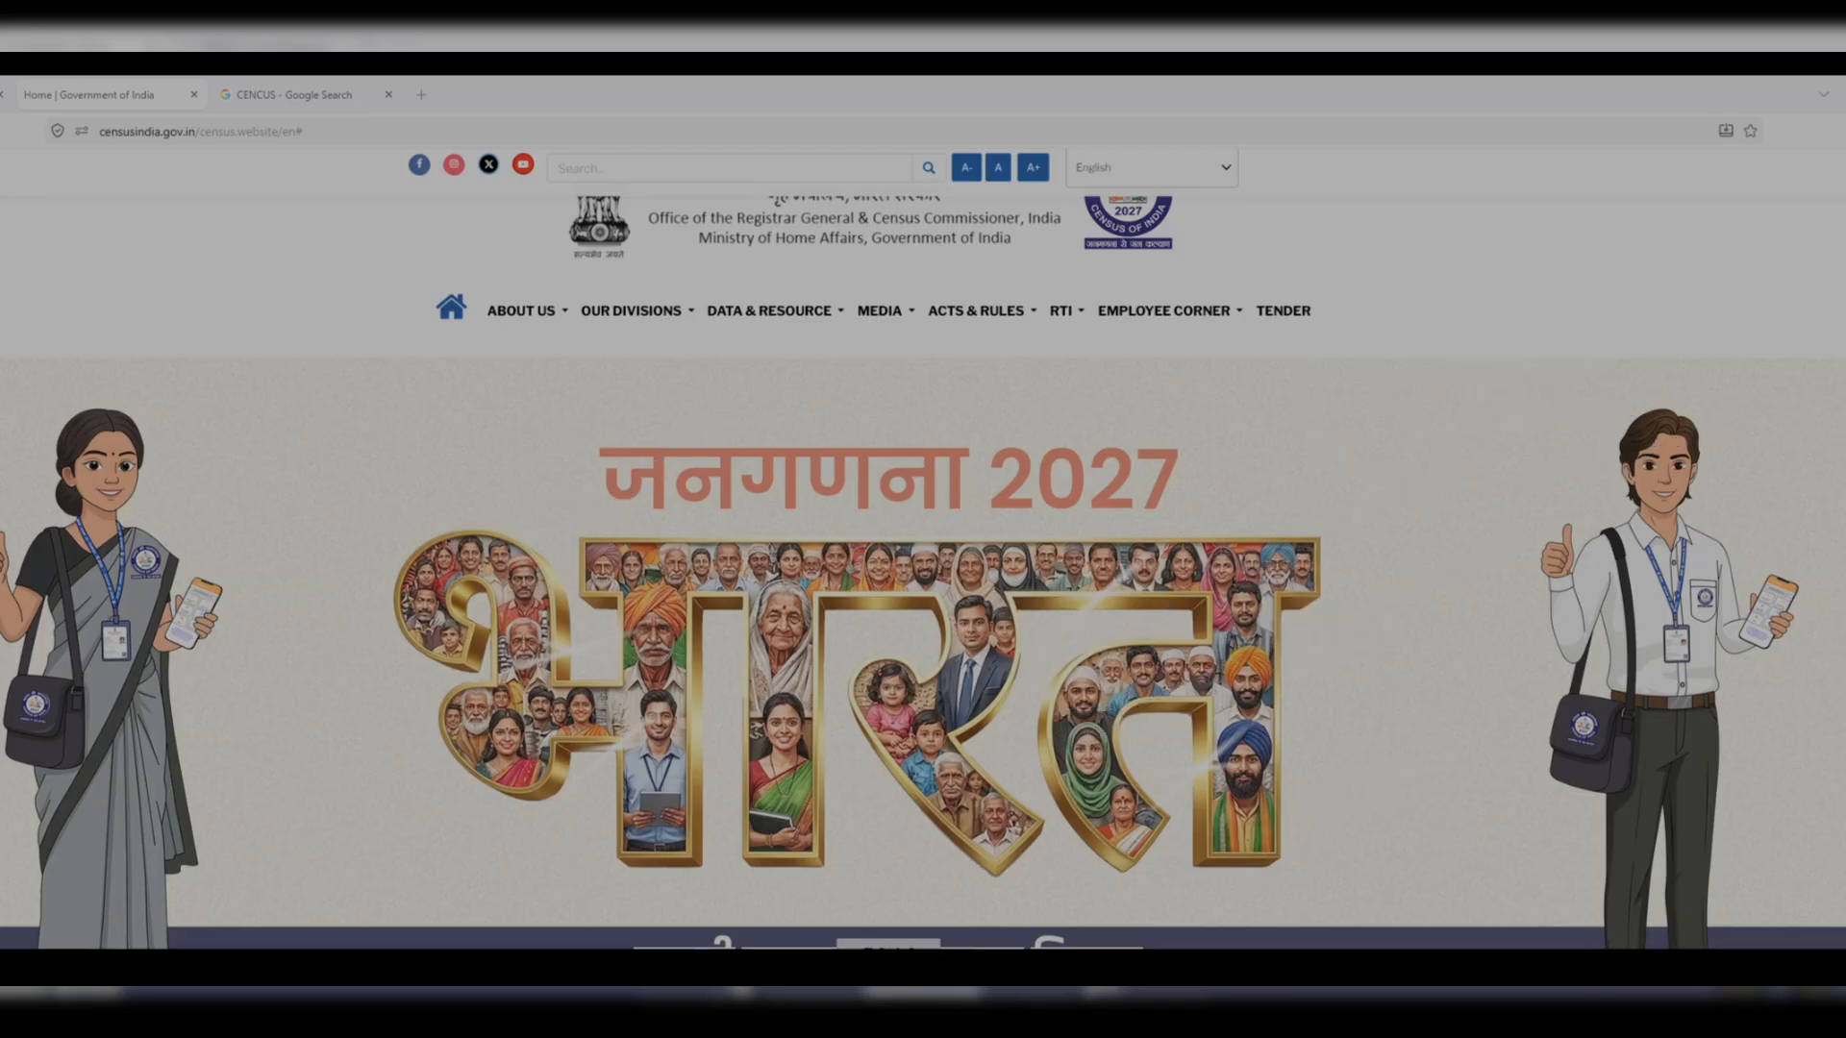
scroll(1483, 663, "down", 5)
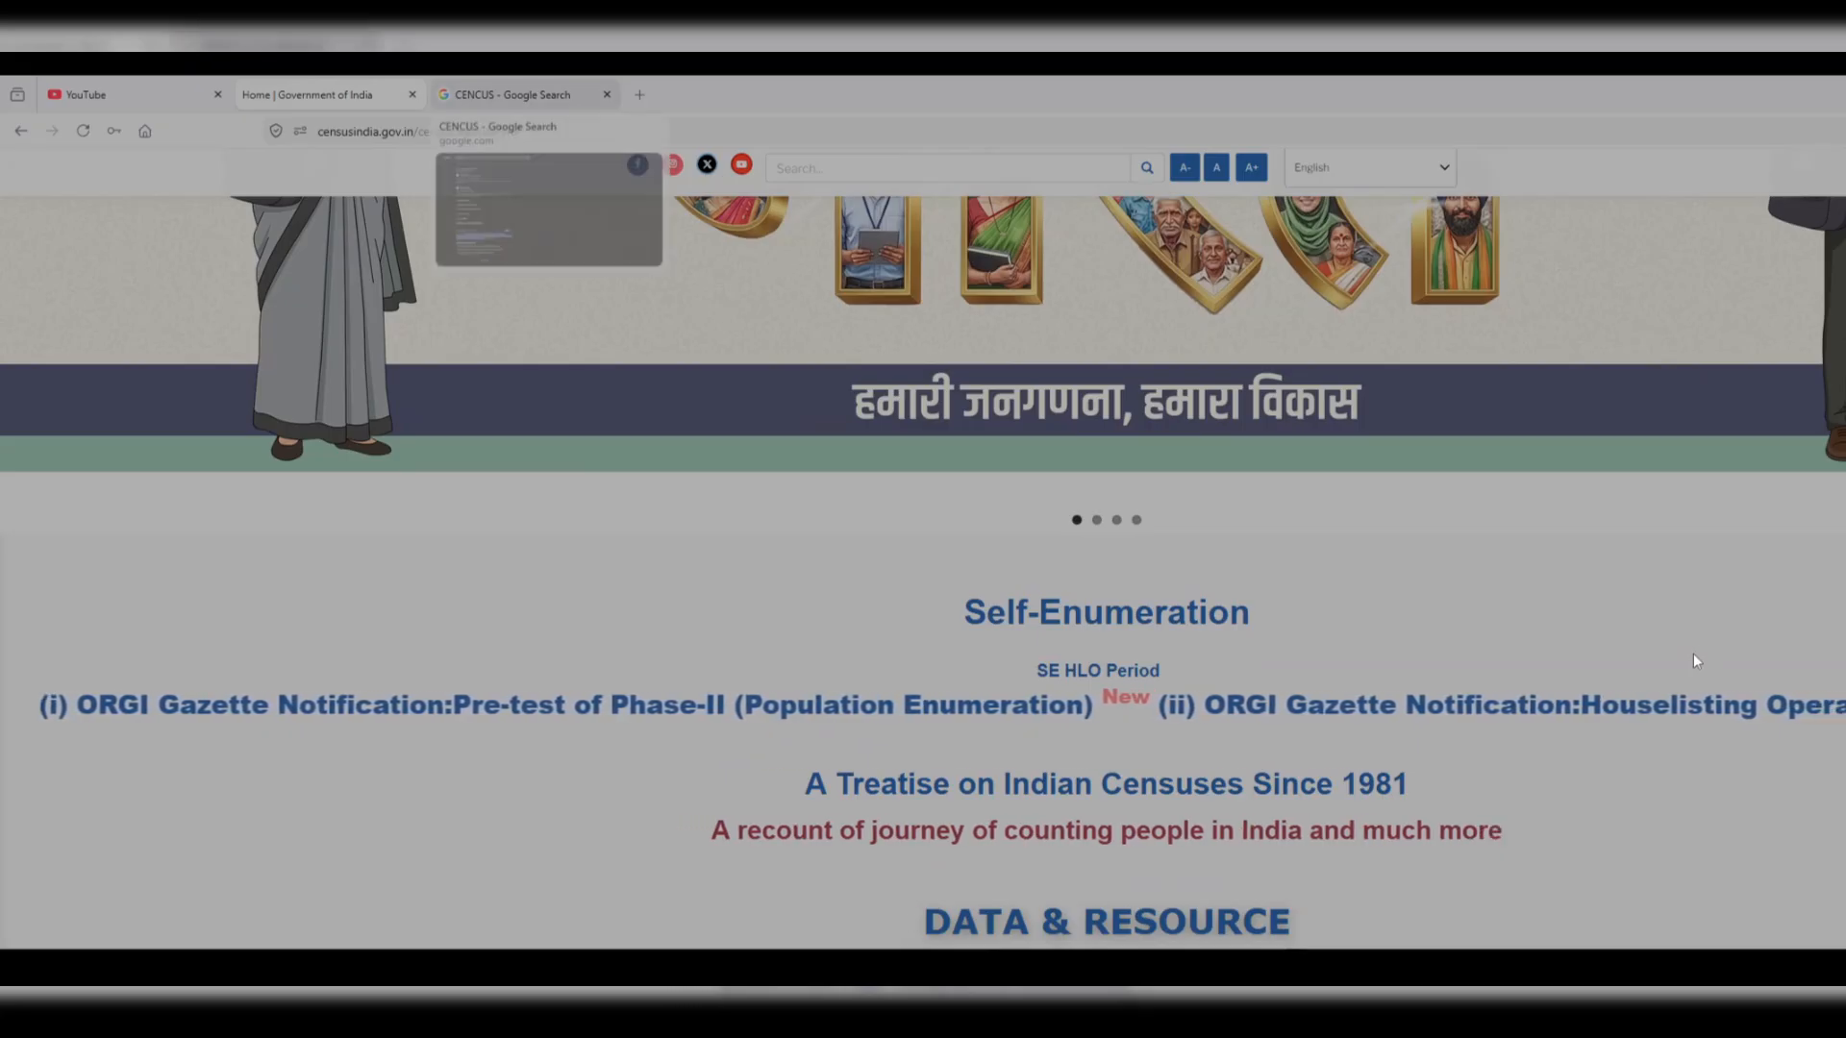
- On the CENCUS search results tab, scroll to and follow the Self-Enumeration link
left_click(512, 95)
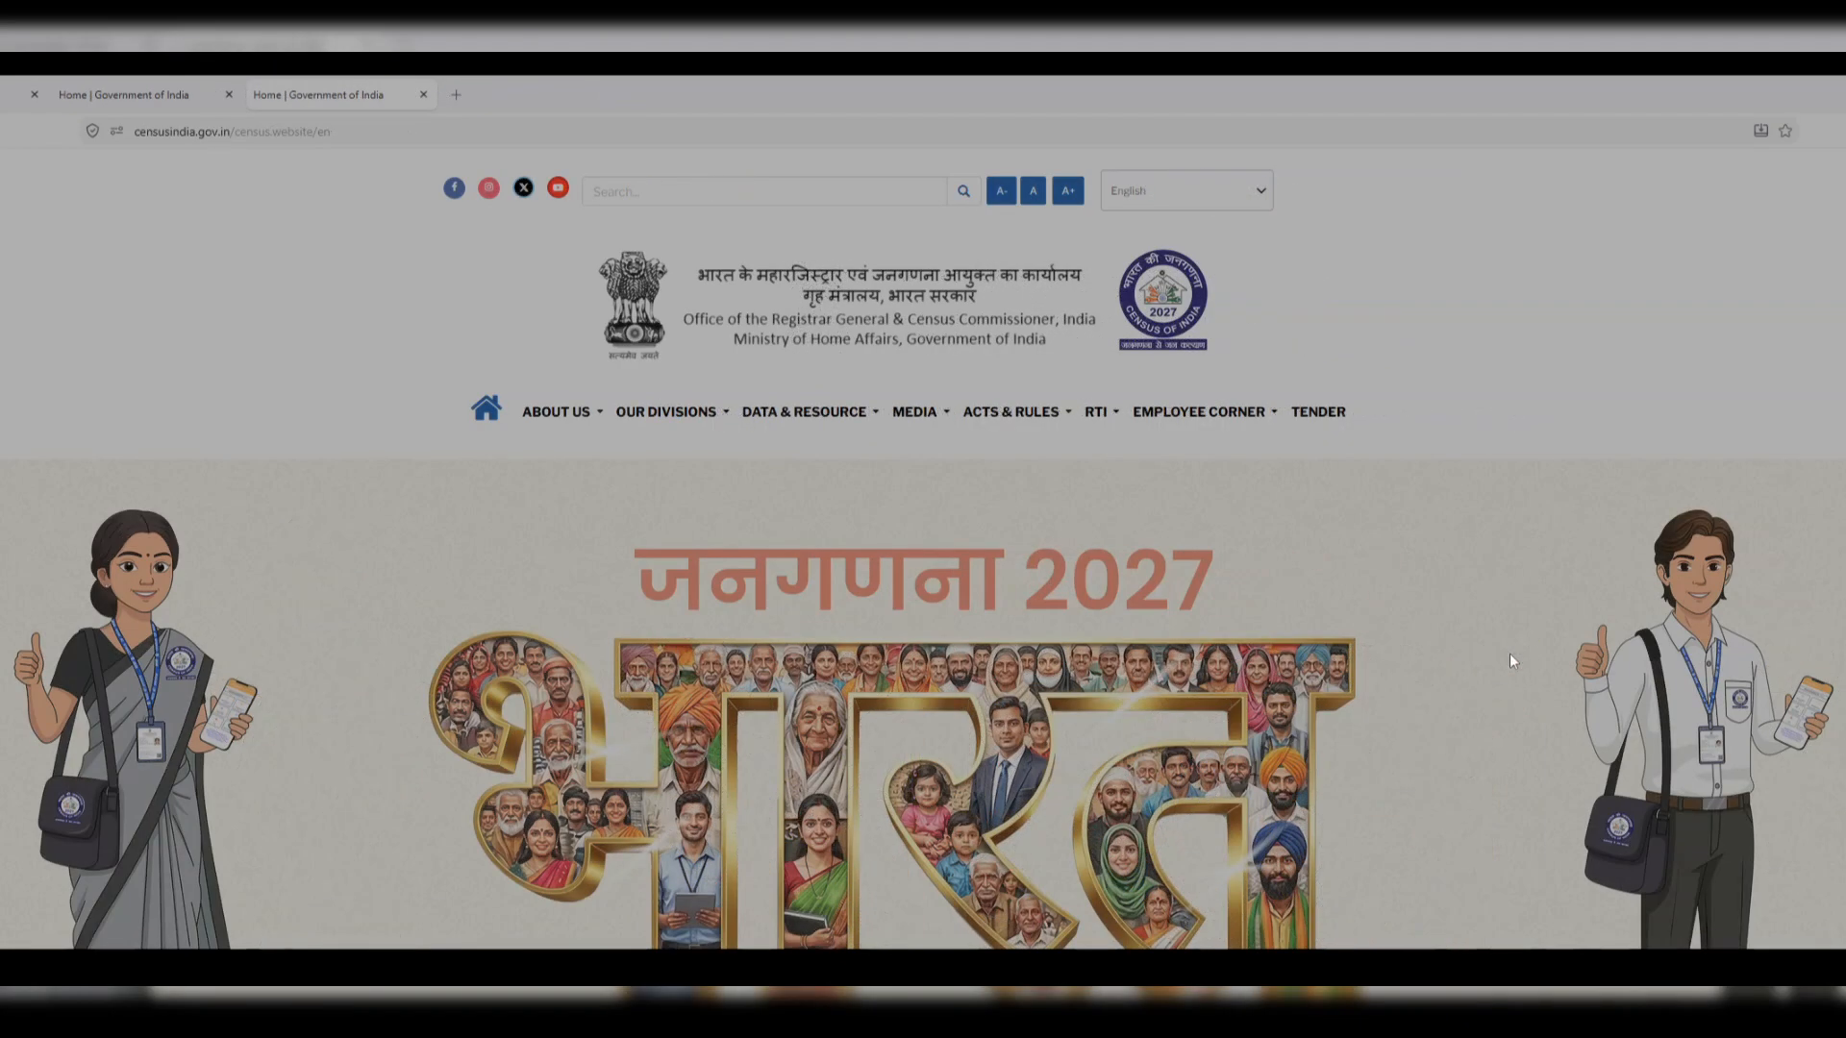
scroll(1510, 661, "down", 10)
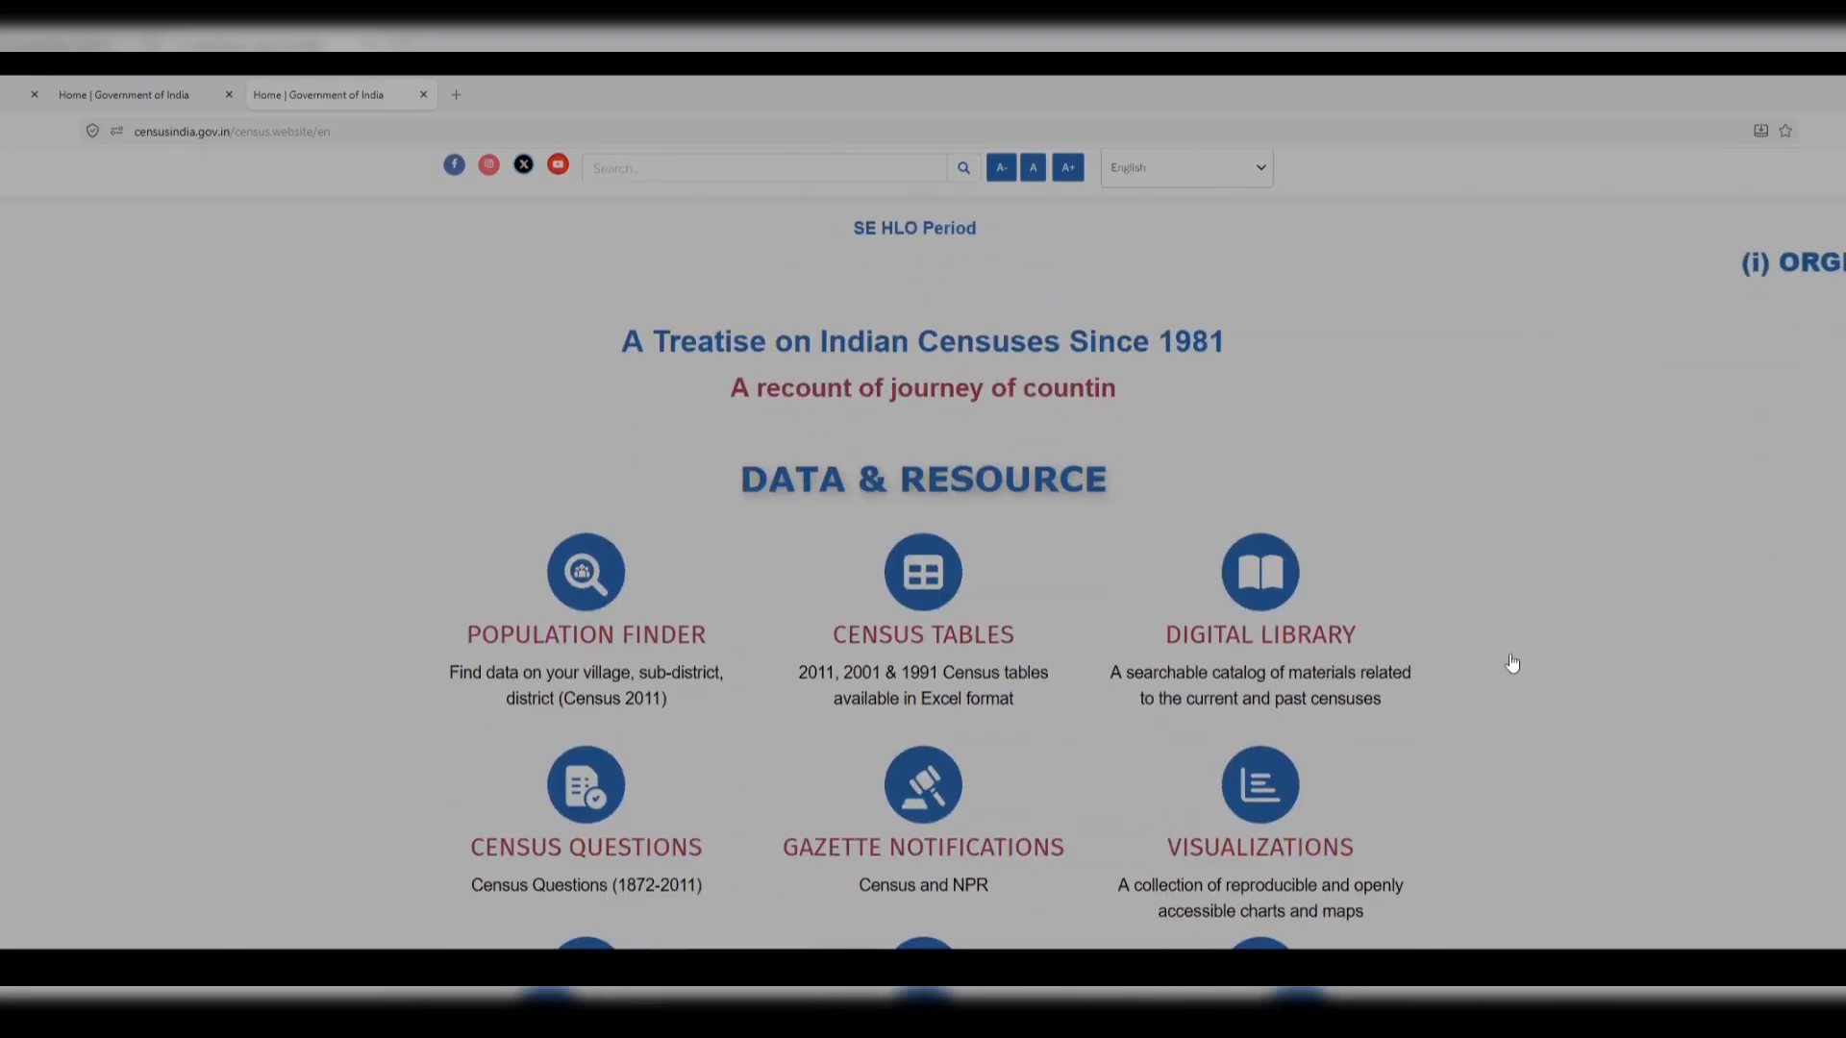
scroll(1512, 664, "up", 5)
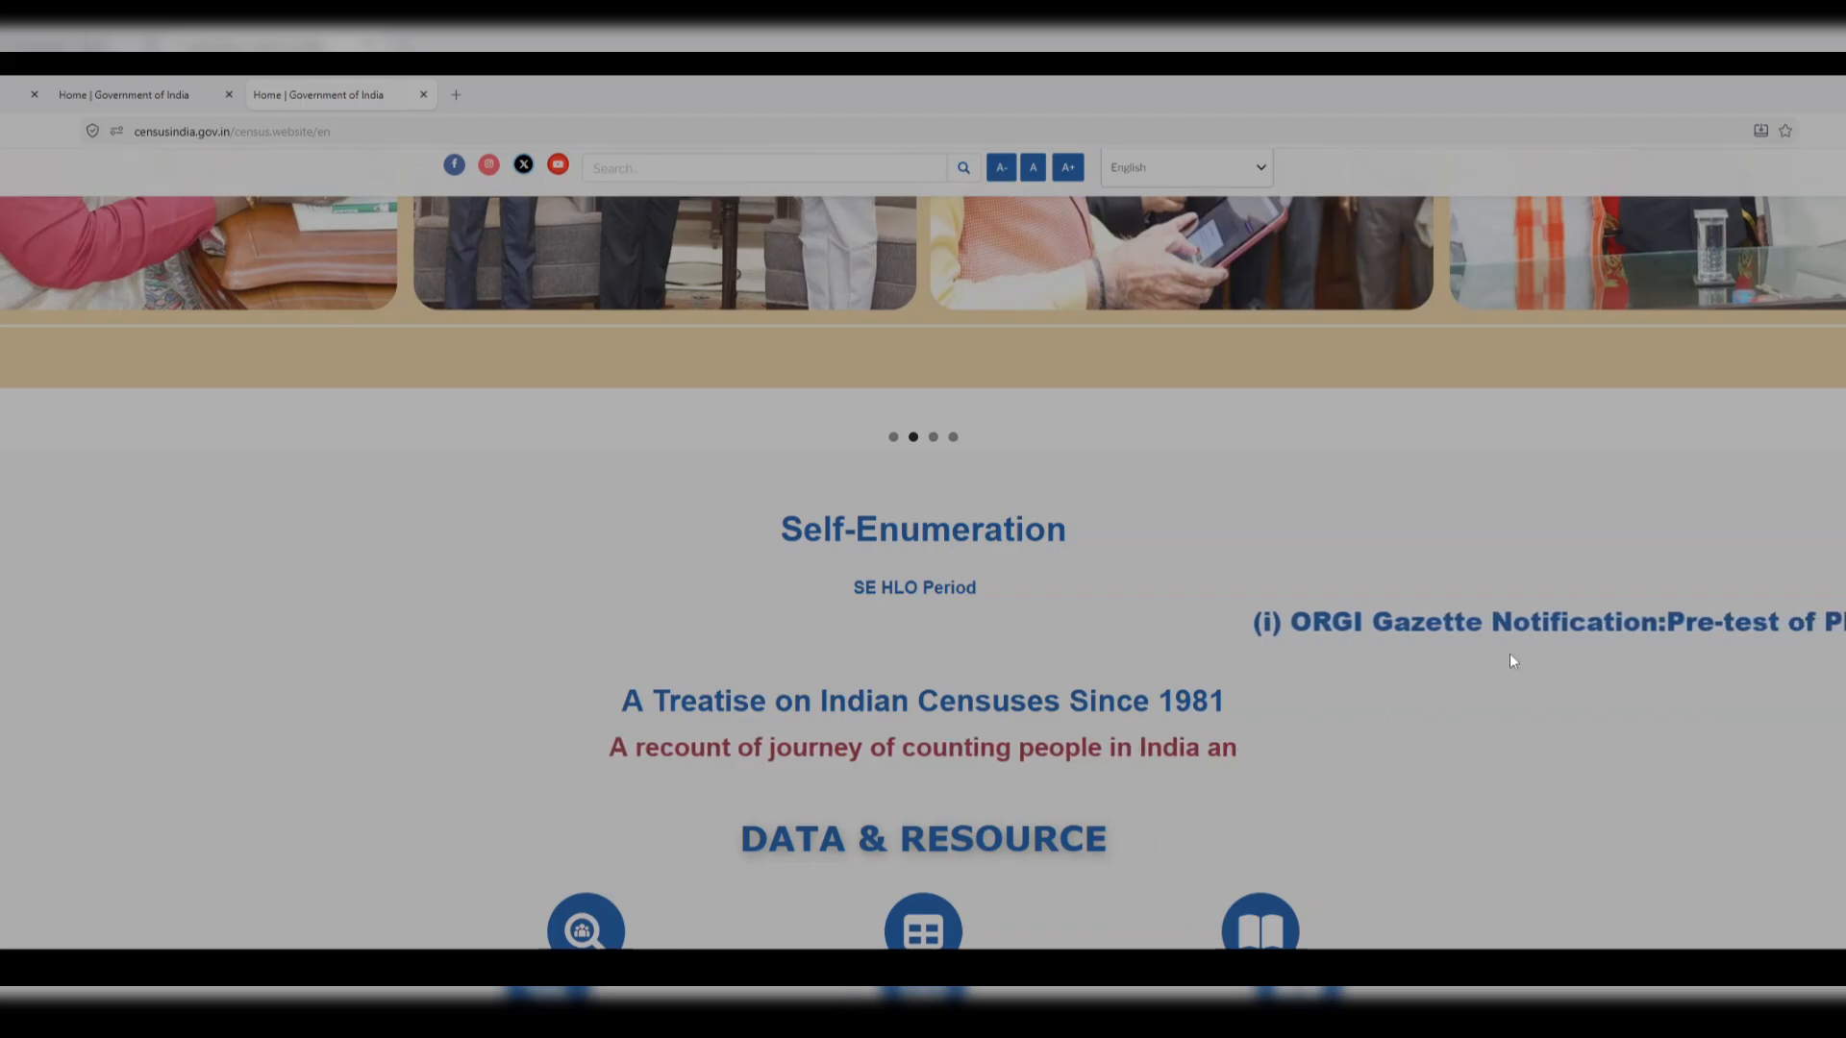
scroll(1512, 664, "down", 3)
scroll(1512, 663, "down", 8)
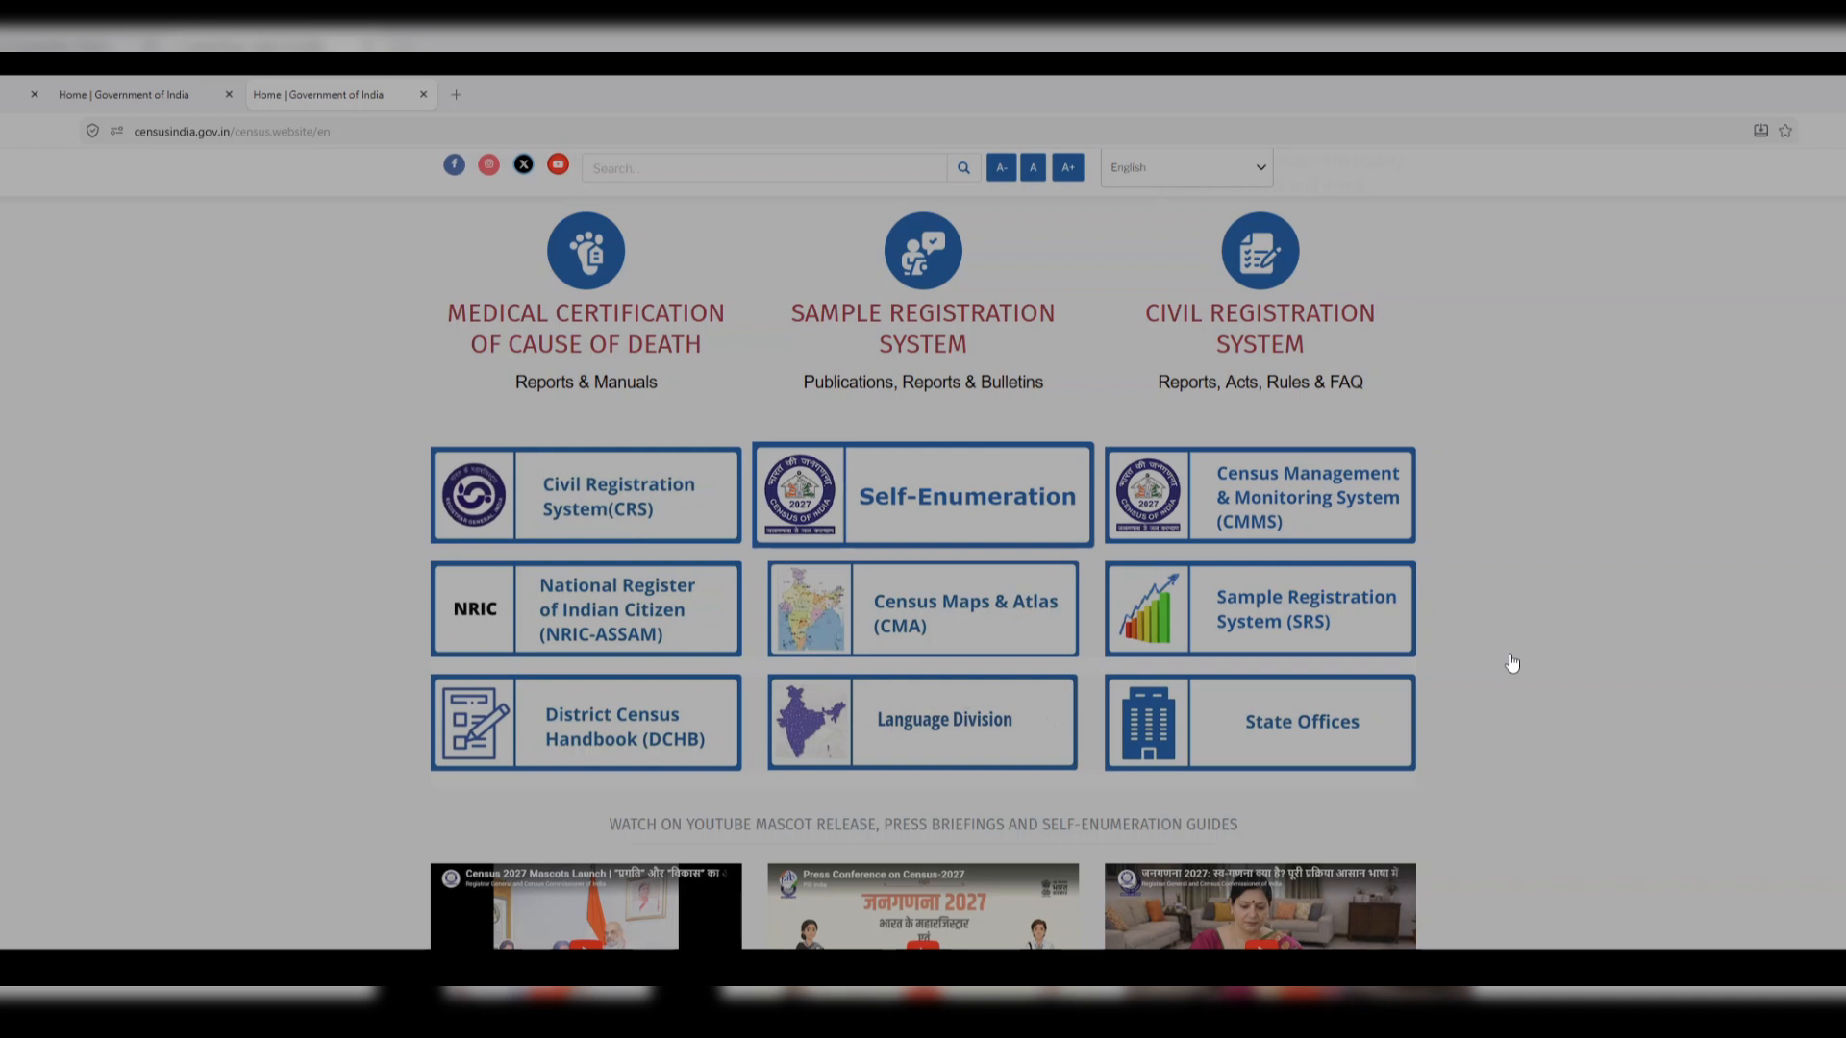
left_click(1512, 663)
- Accept leaving for the external portal and scroll the State/UT list down to West Bengal
key("Return")
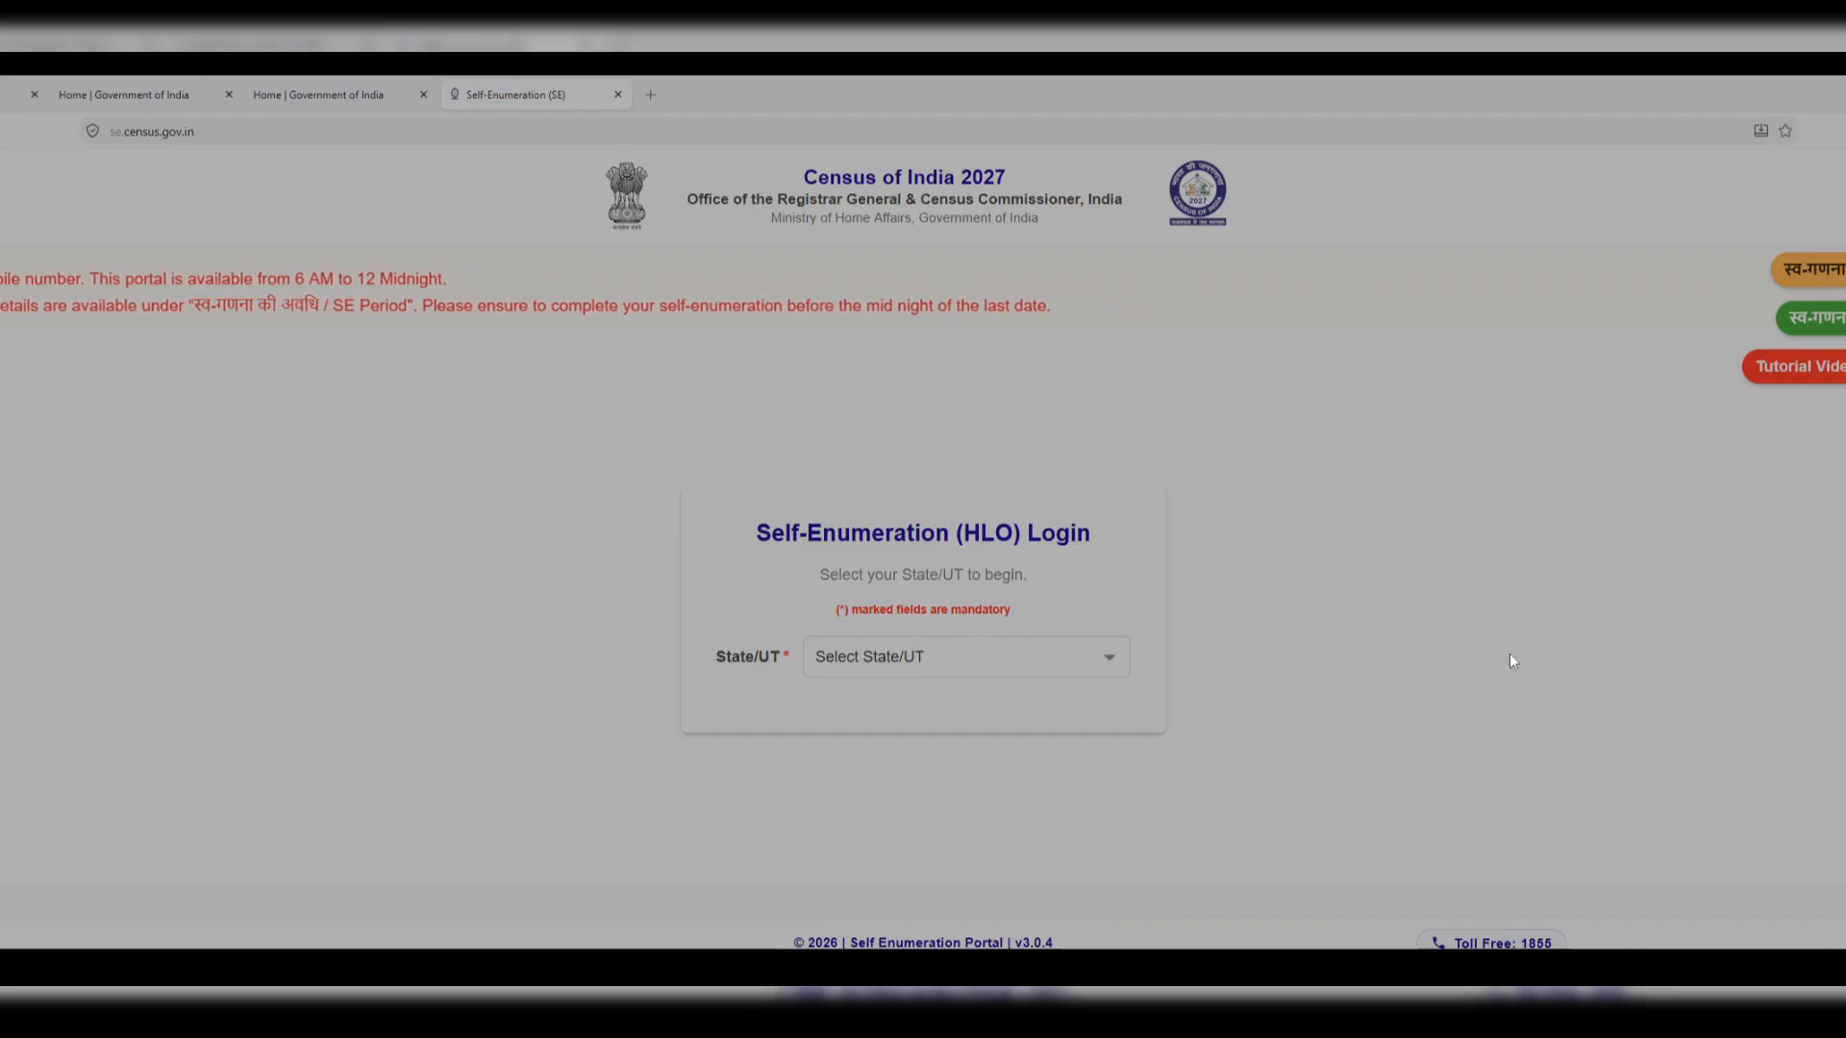
key("Tab")
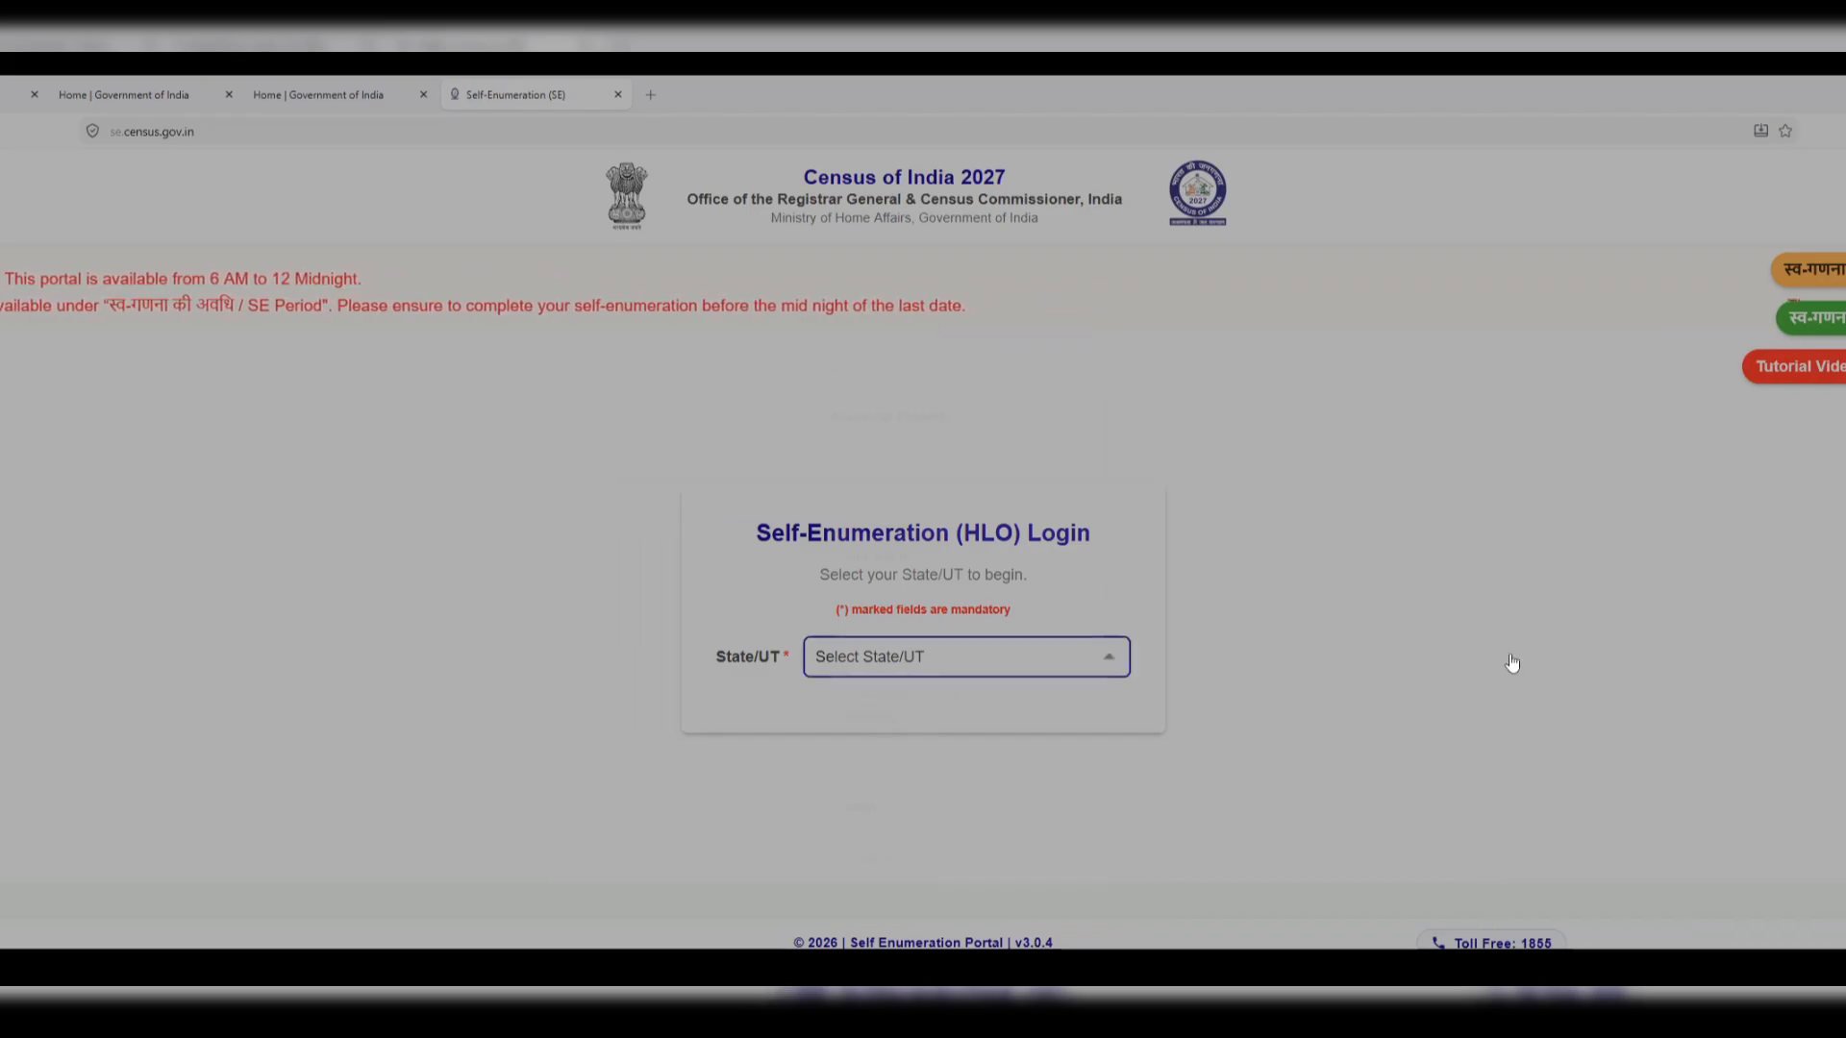
key("Return")
scroll(1509, 656, "down", 5)
scroll(1510, 656, "down", 1)
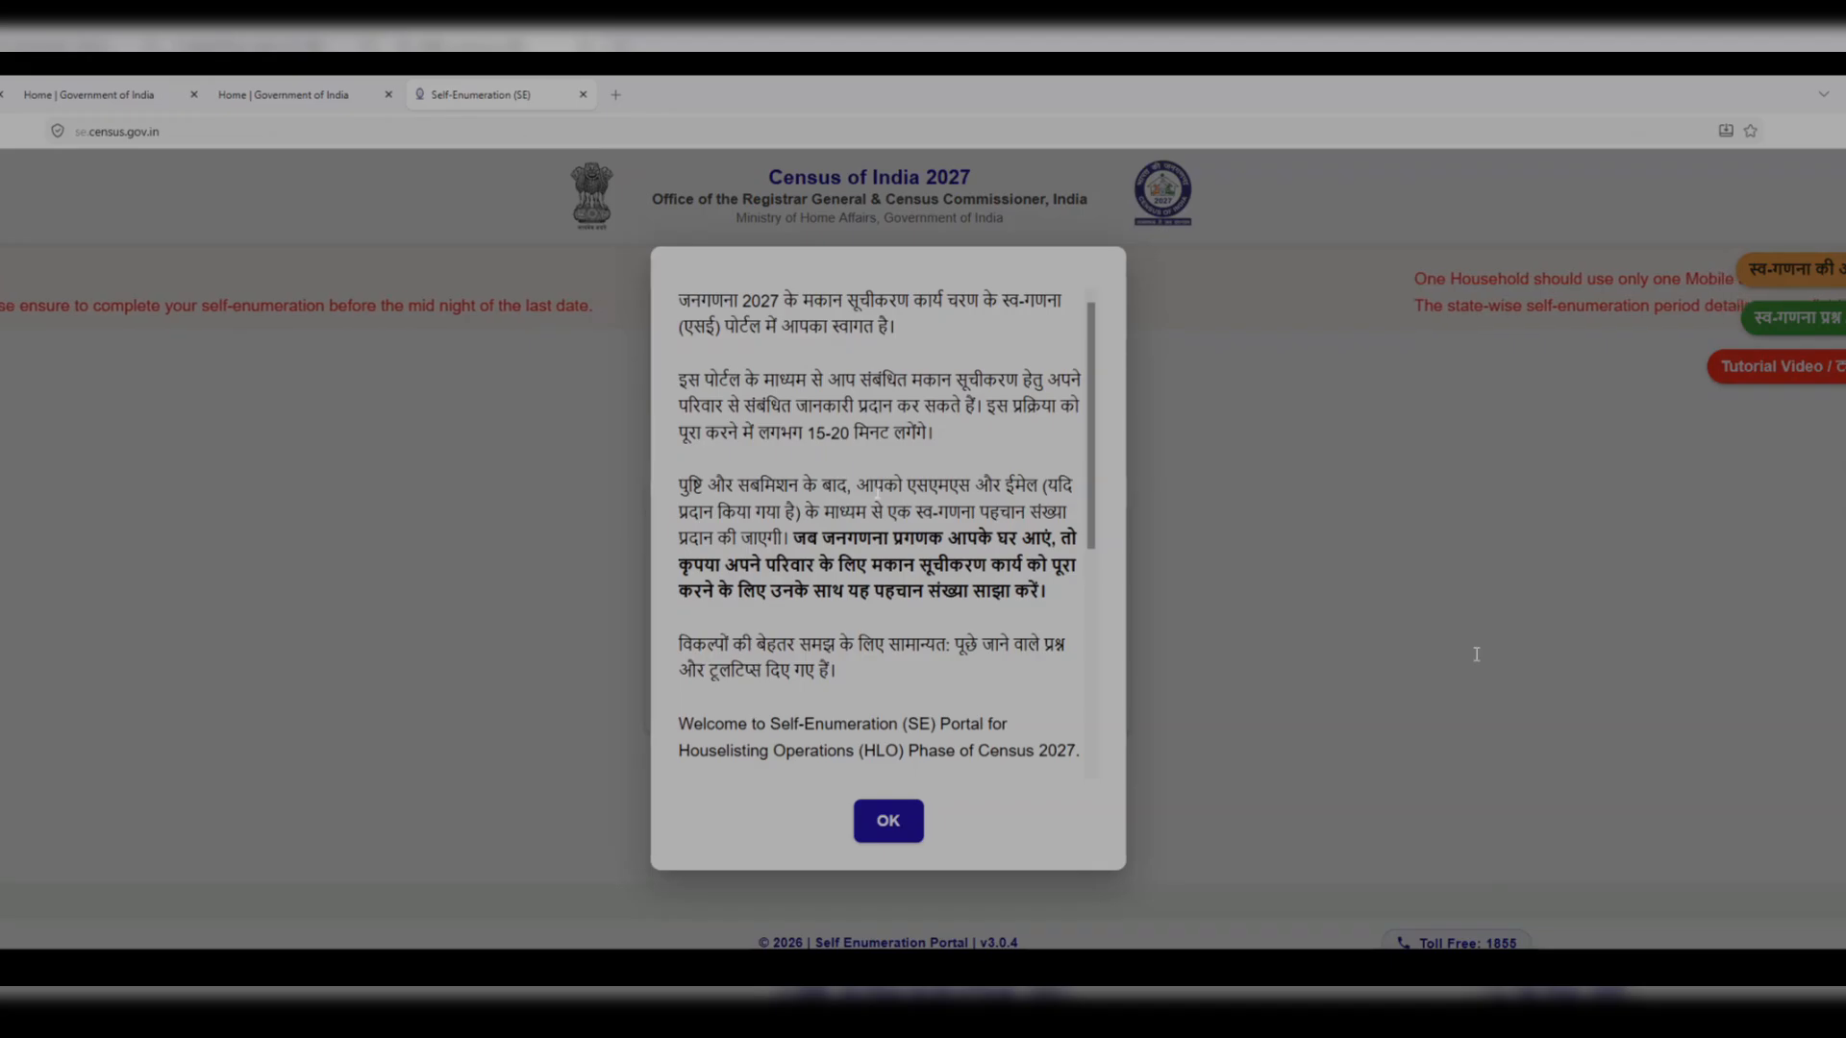
scroll(1001, 755, "down", 5)
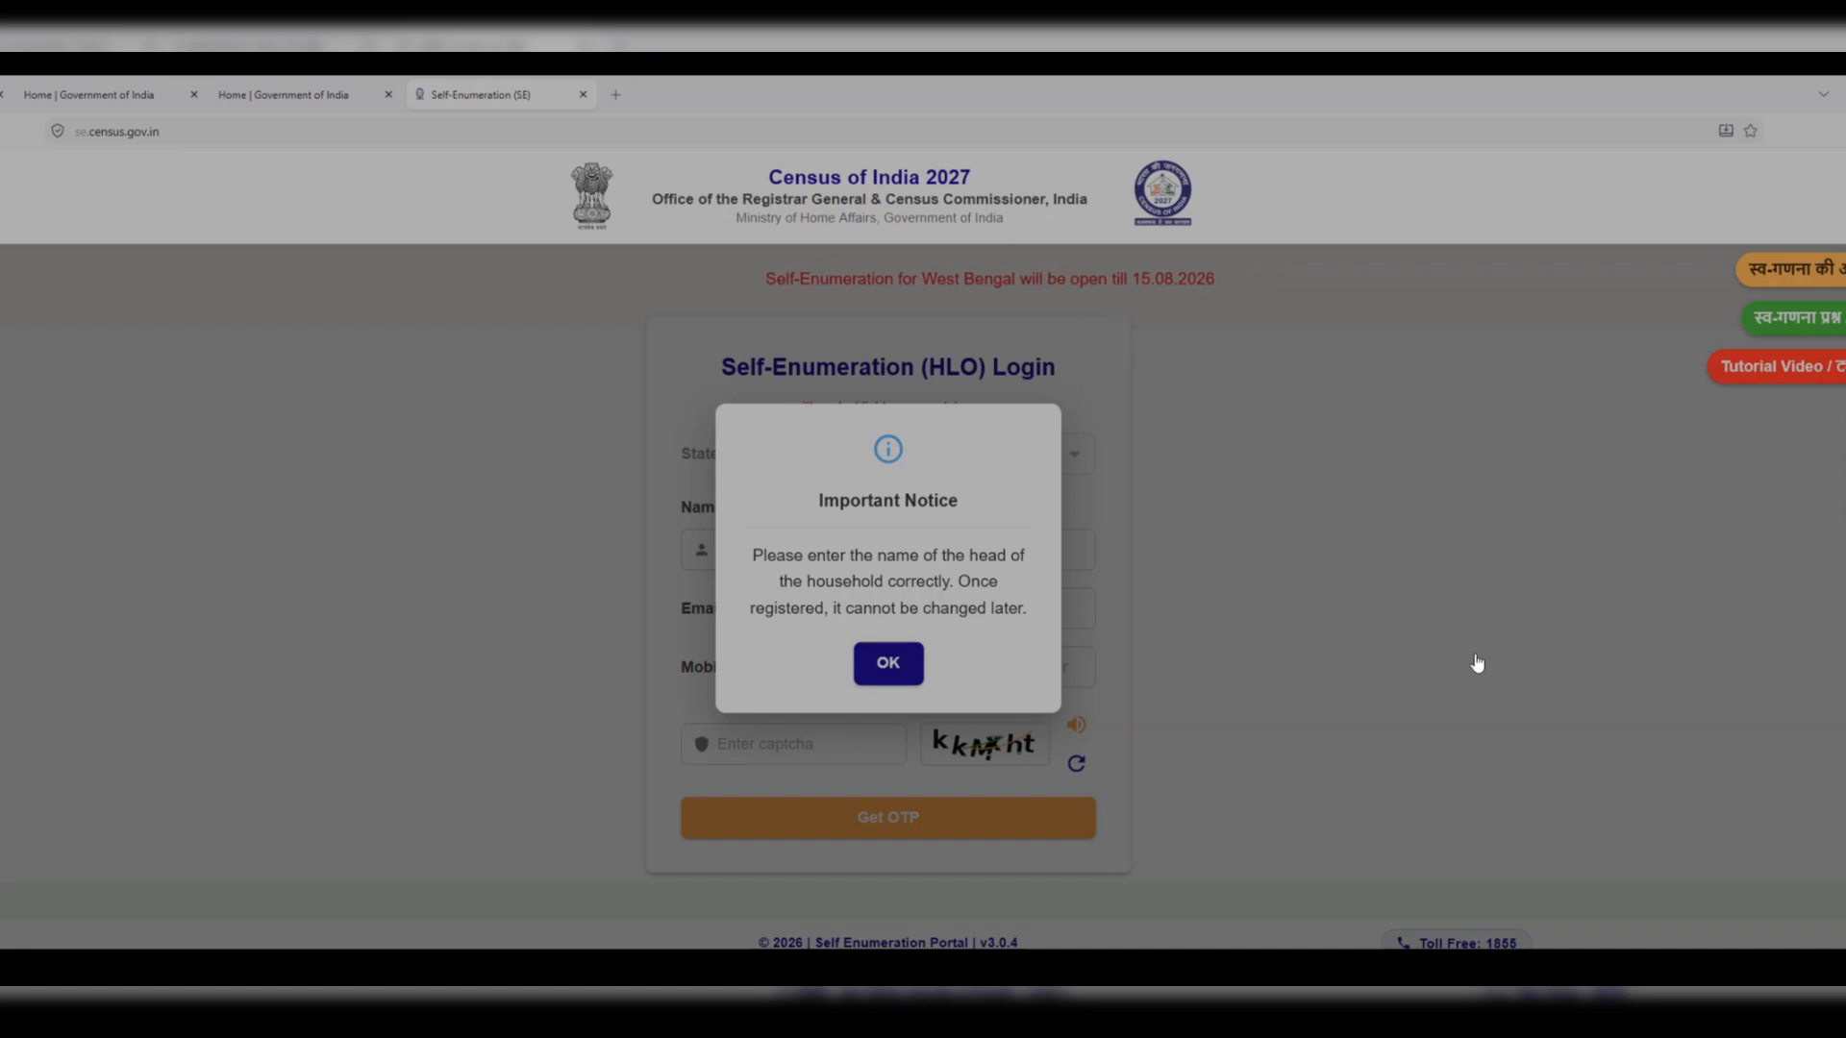
- Dismiss the name notice, fill in name, e-mail, mobile and captcha, then dismiss the already-used-mobile error
left_click(888, 664)
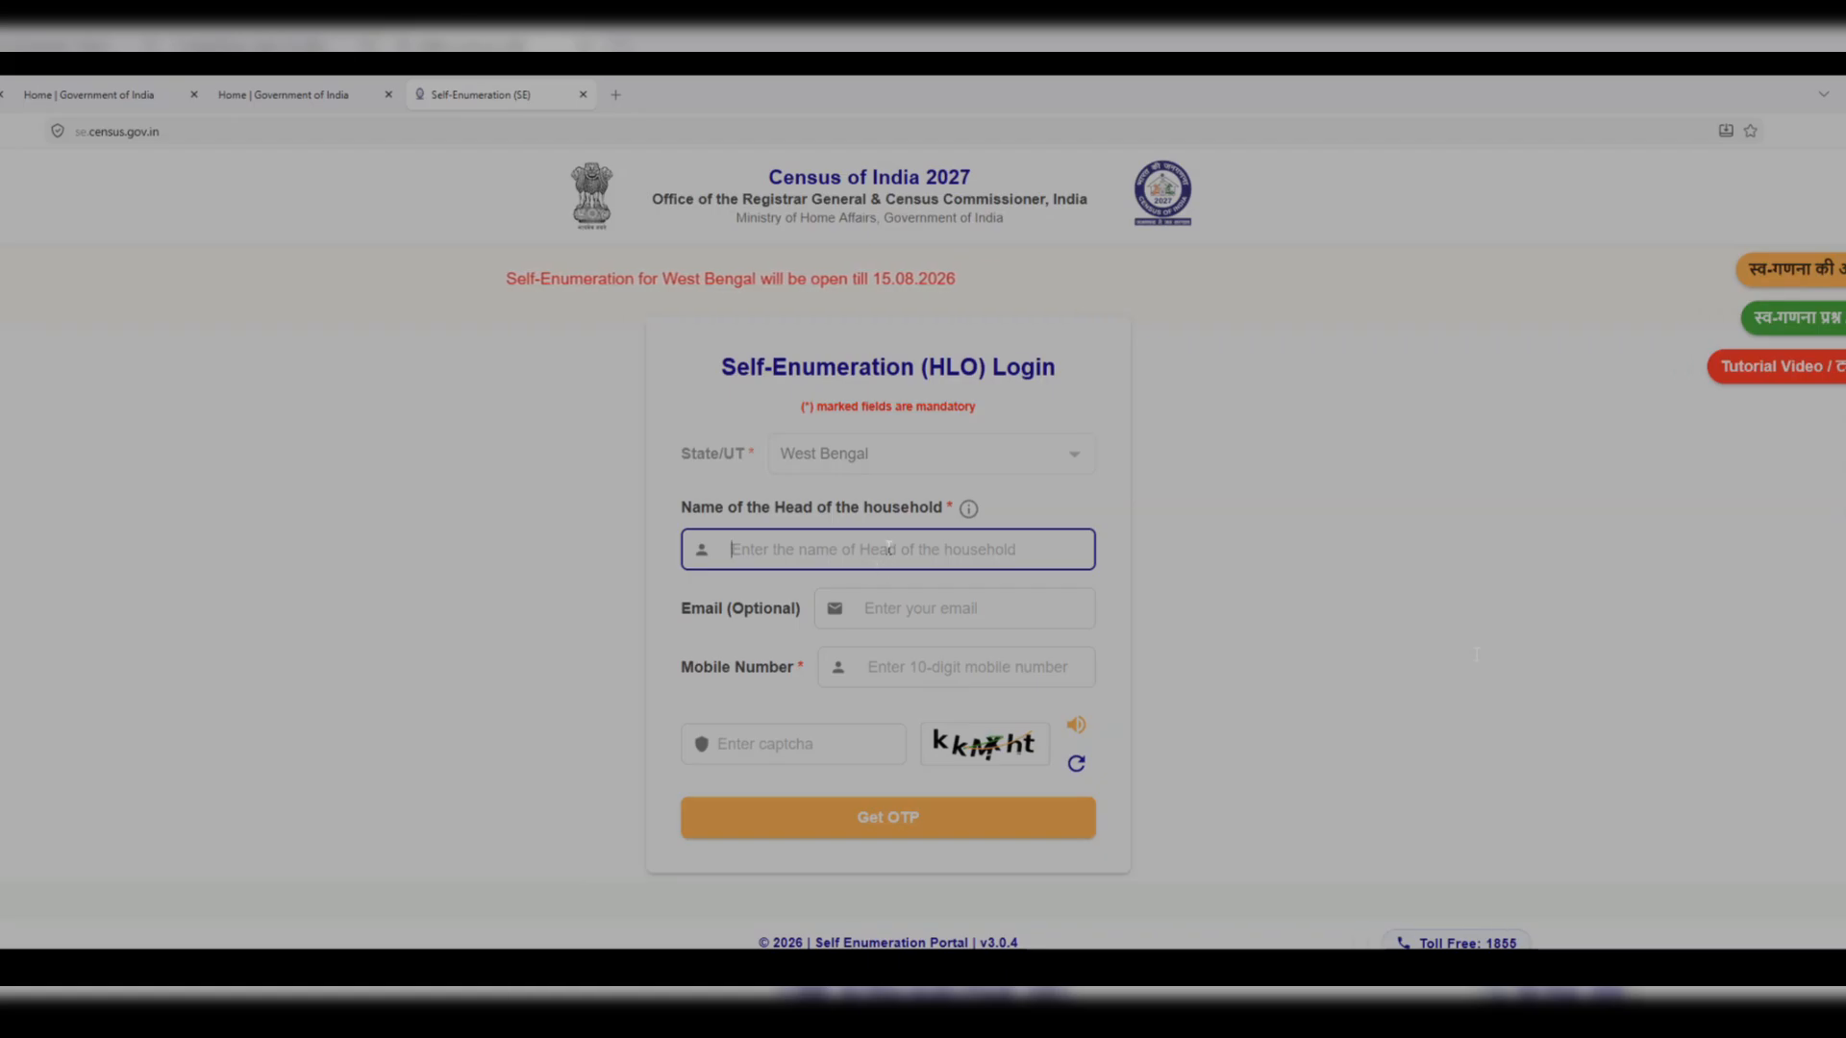
left_click(1023, 610)
left_click(1029, 652)
key("Tab")
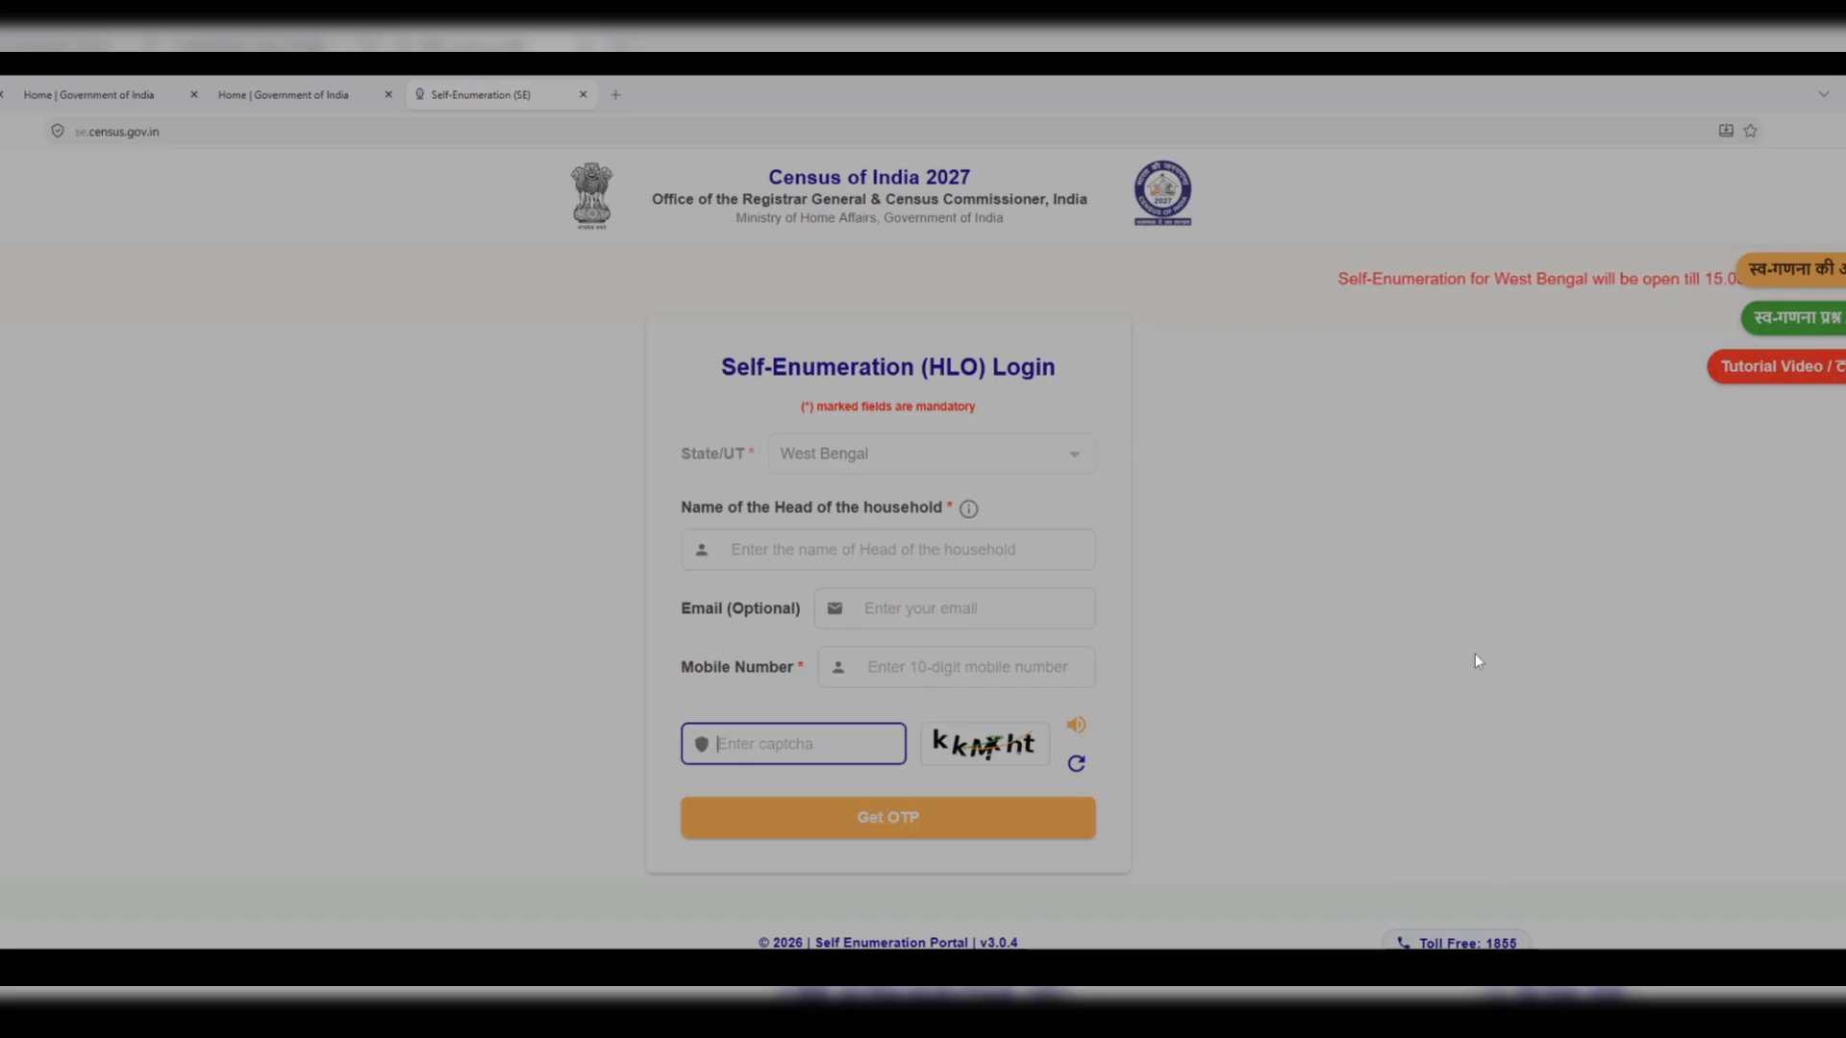
left_click(1004, 554)
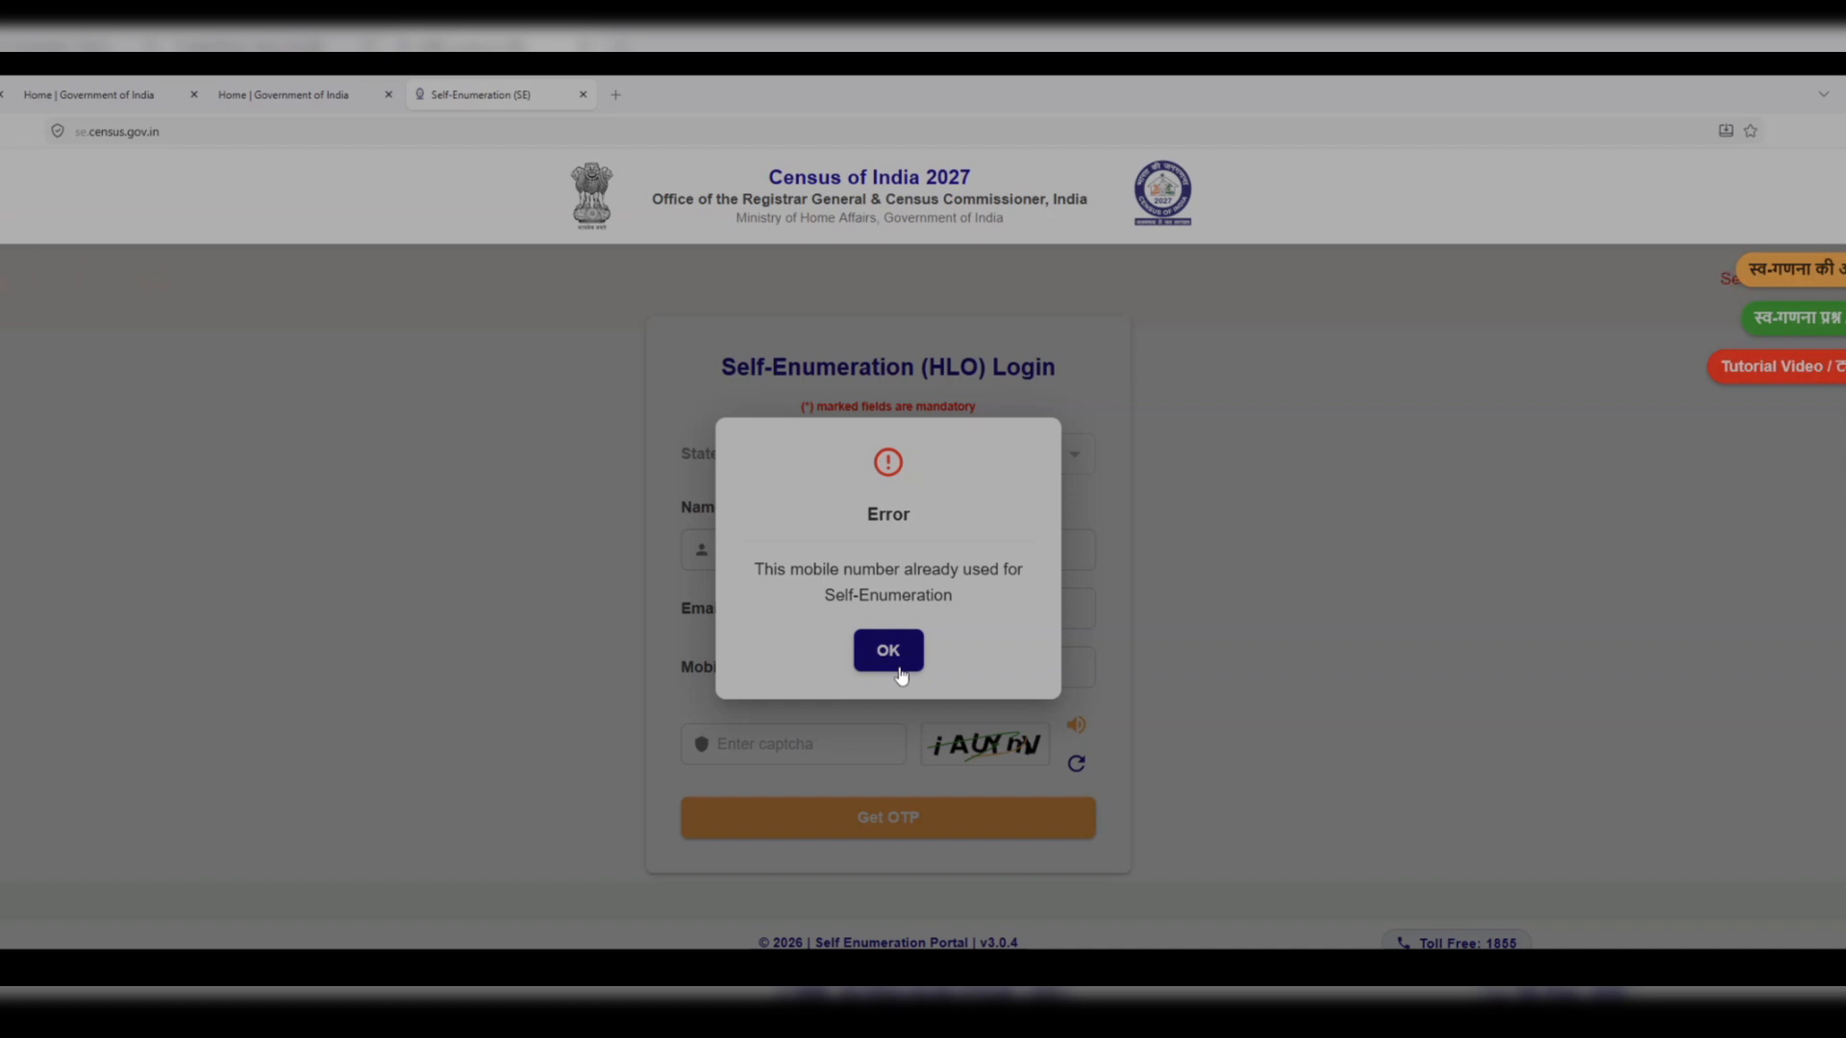
left_click(899, 669)
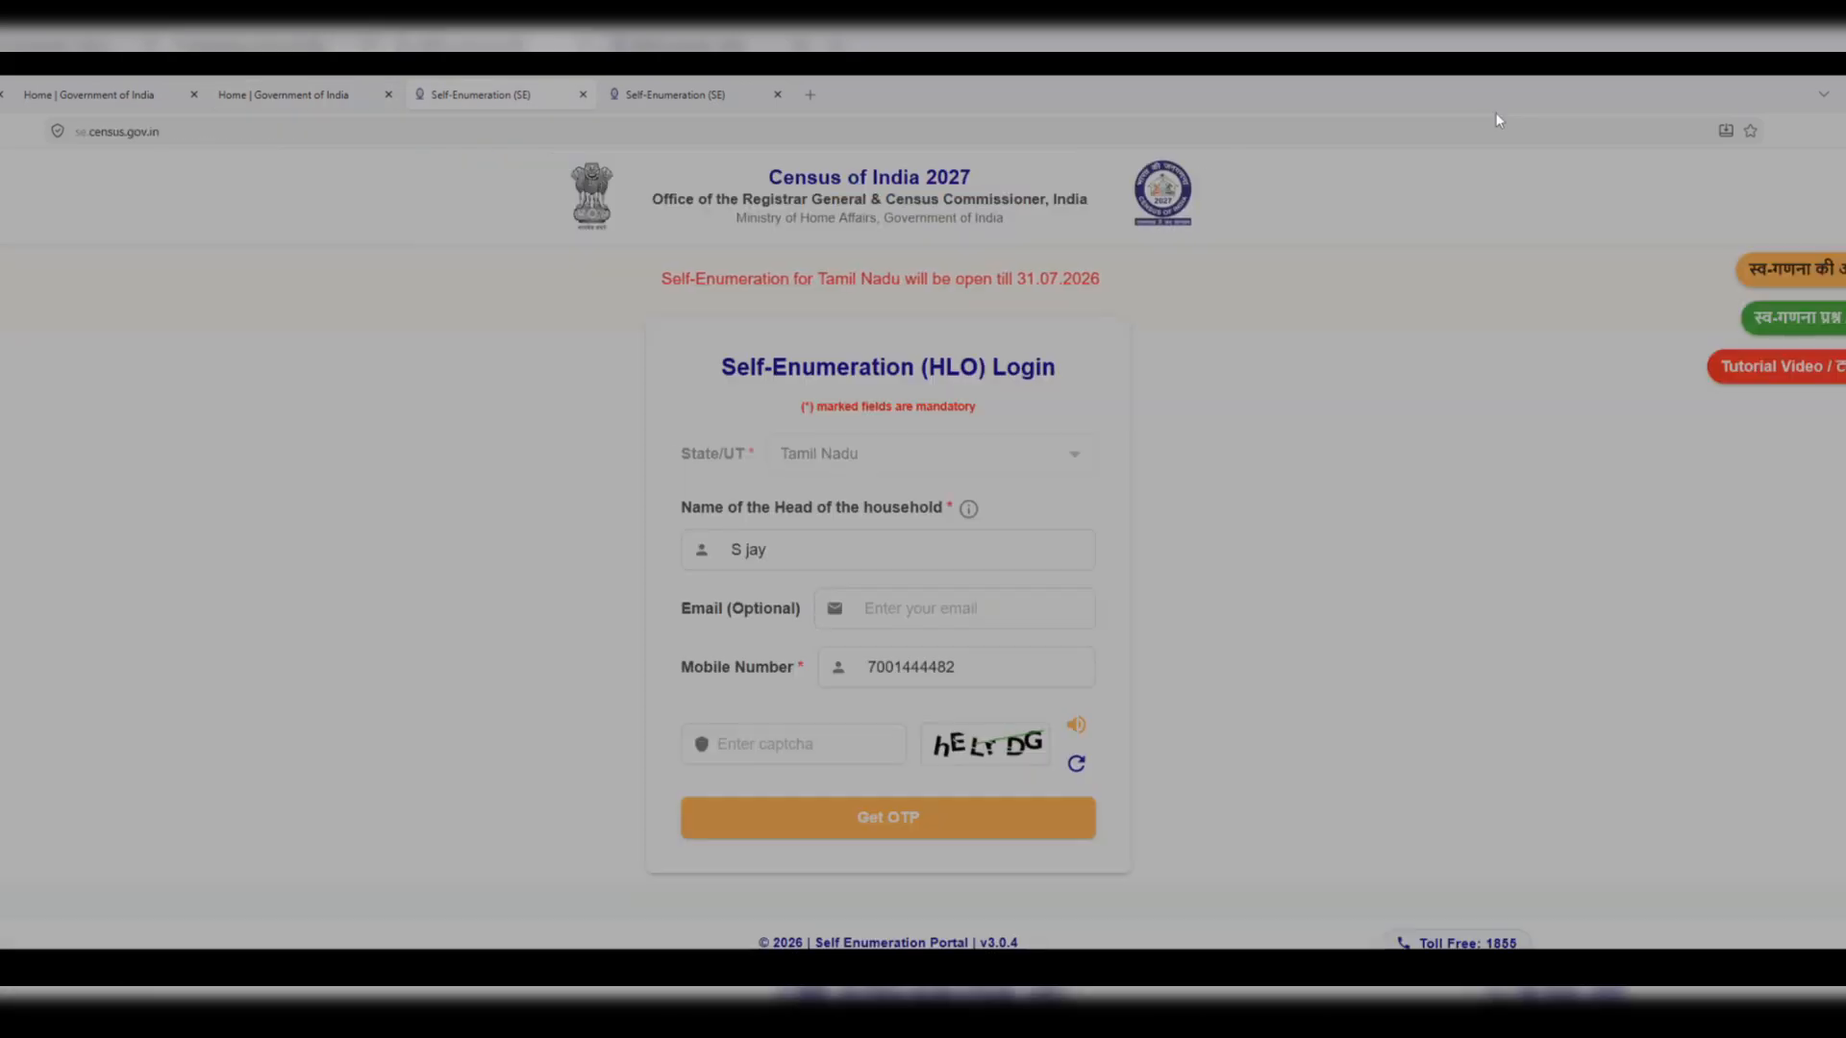
- Erase the previously entered mobile number in the Tamil Nadu login tab
left_click(981, 658)
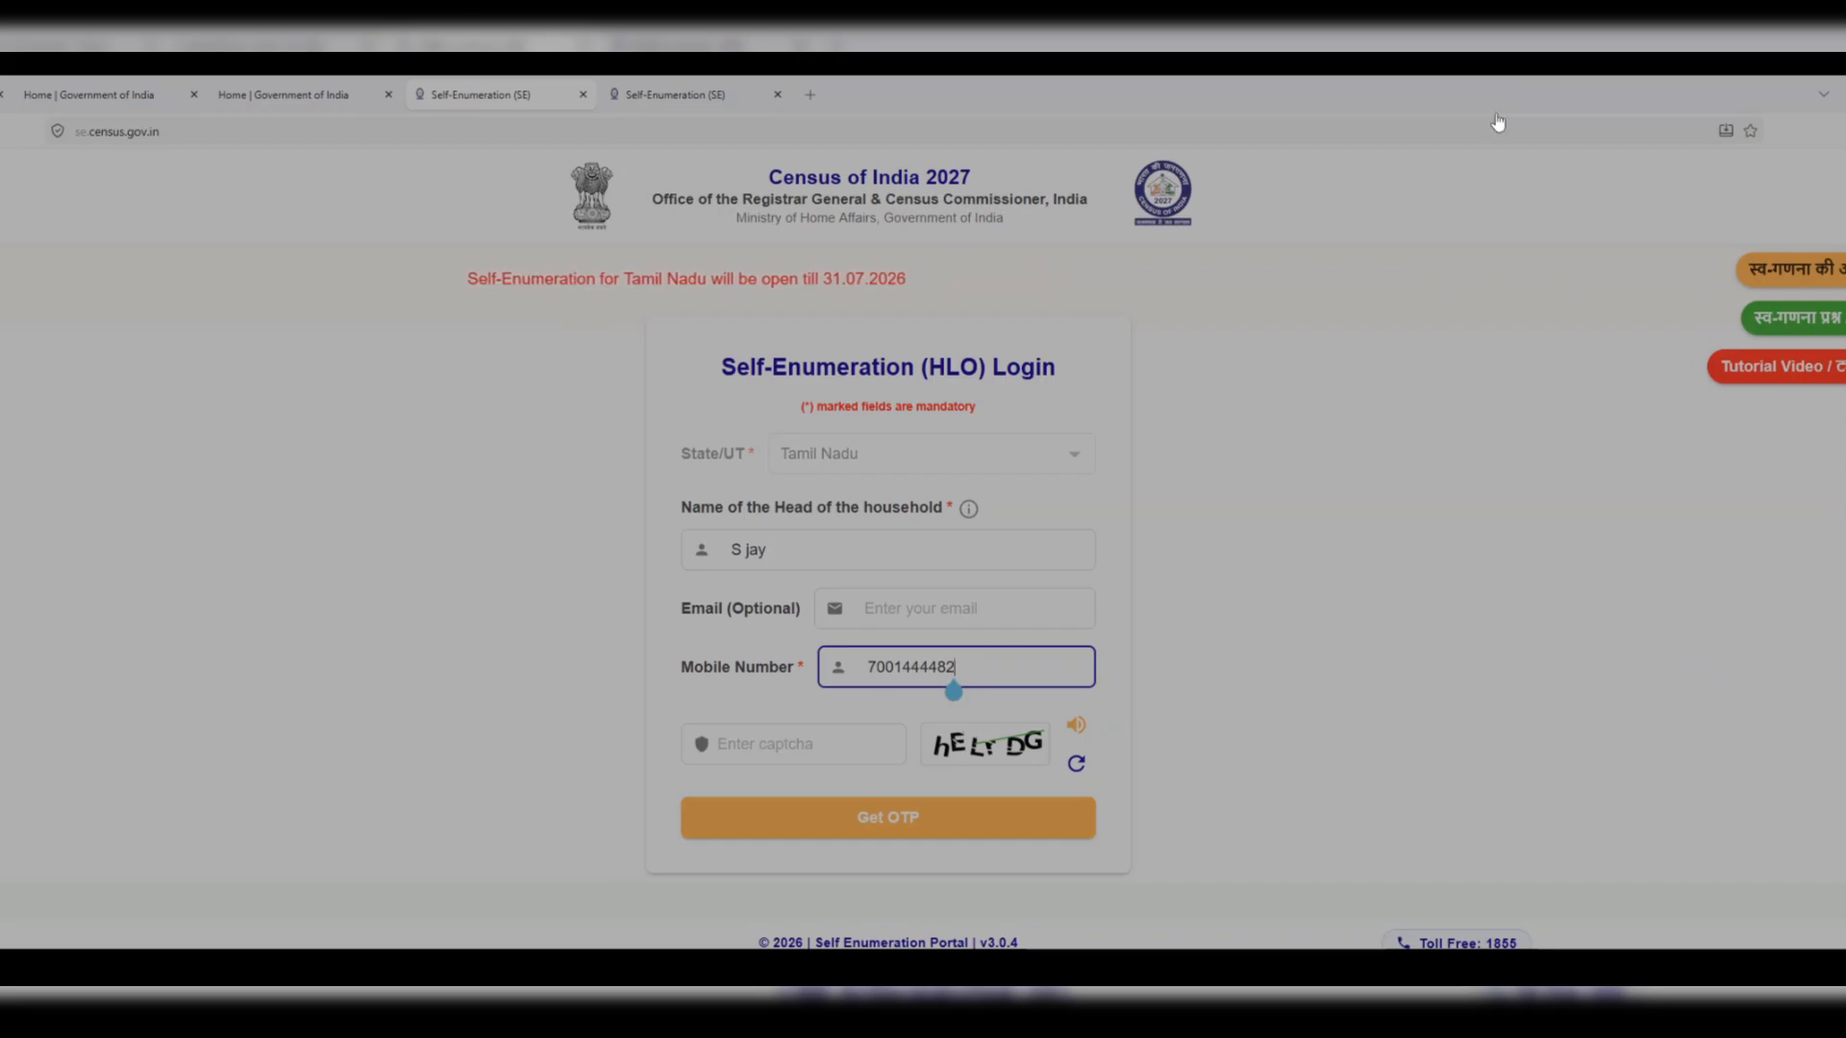
key("BackSpace")
key("BackSpace")
key("BackSpace")
key("BackSpace")
key("BackSpace")
key("BackSpace")
key("BackSpace")
key("BackSpace")
key("BackSpace")
key("BackSpace")
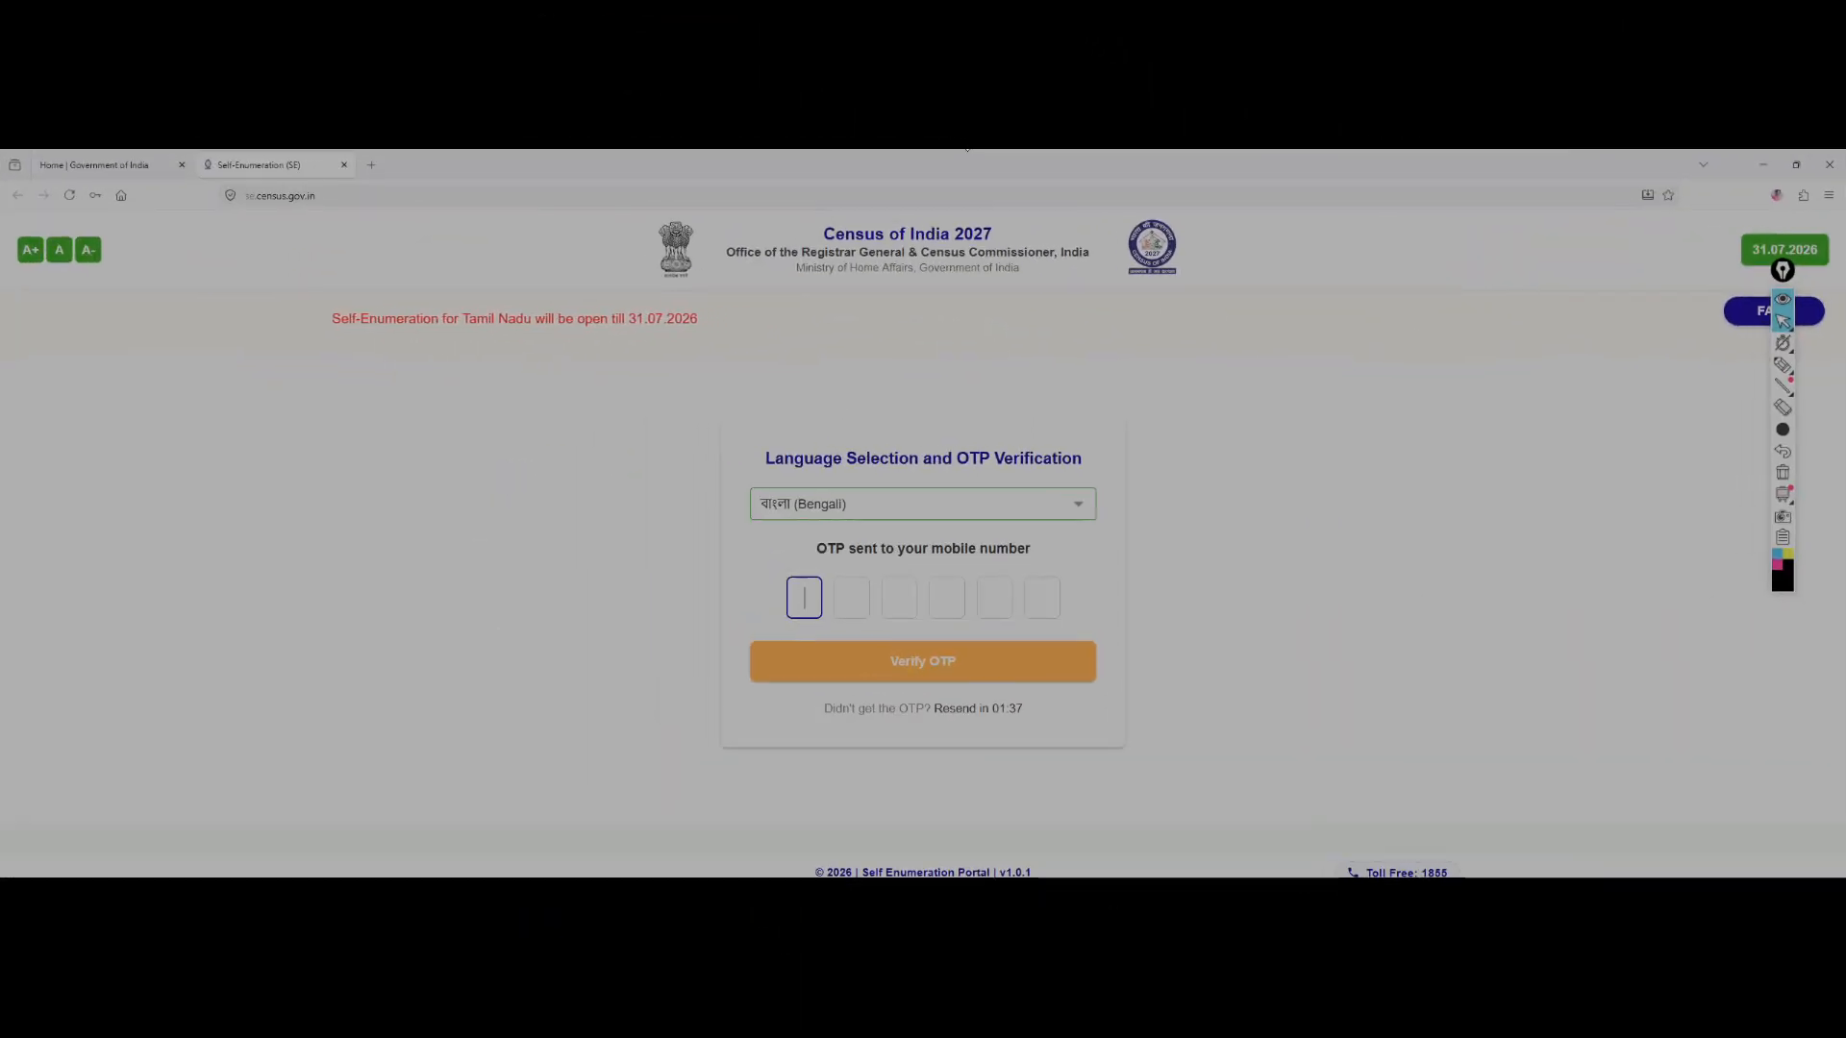
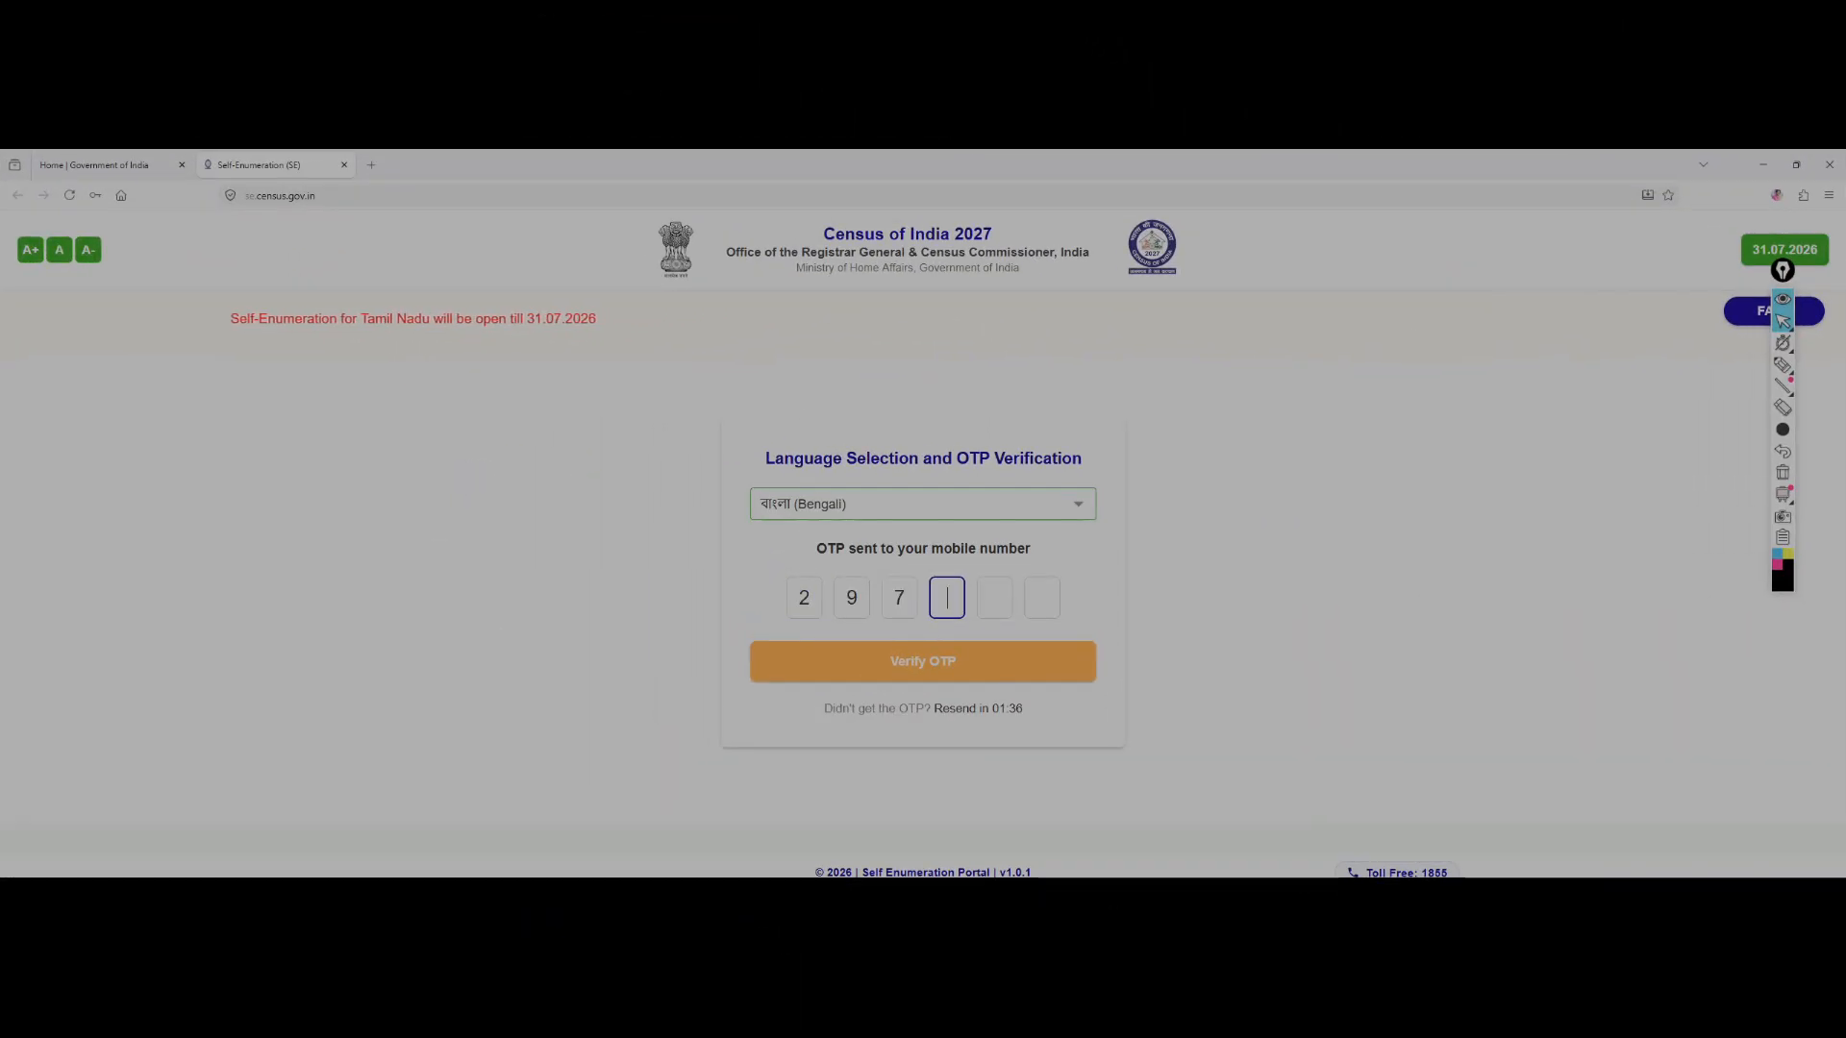
- Enter the six-digit OTP and submit it for verification
key("Return")
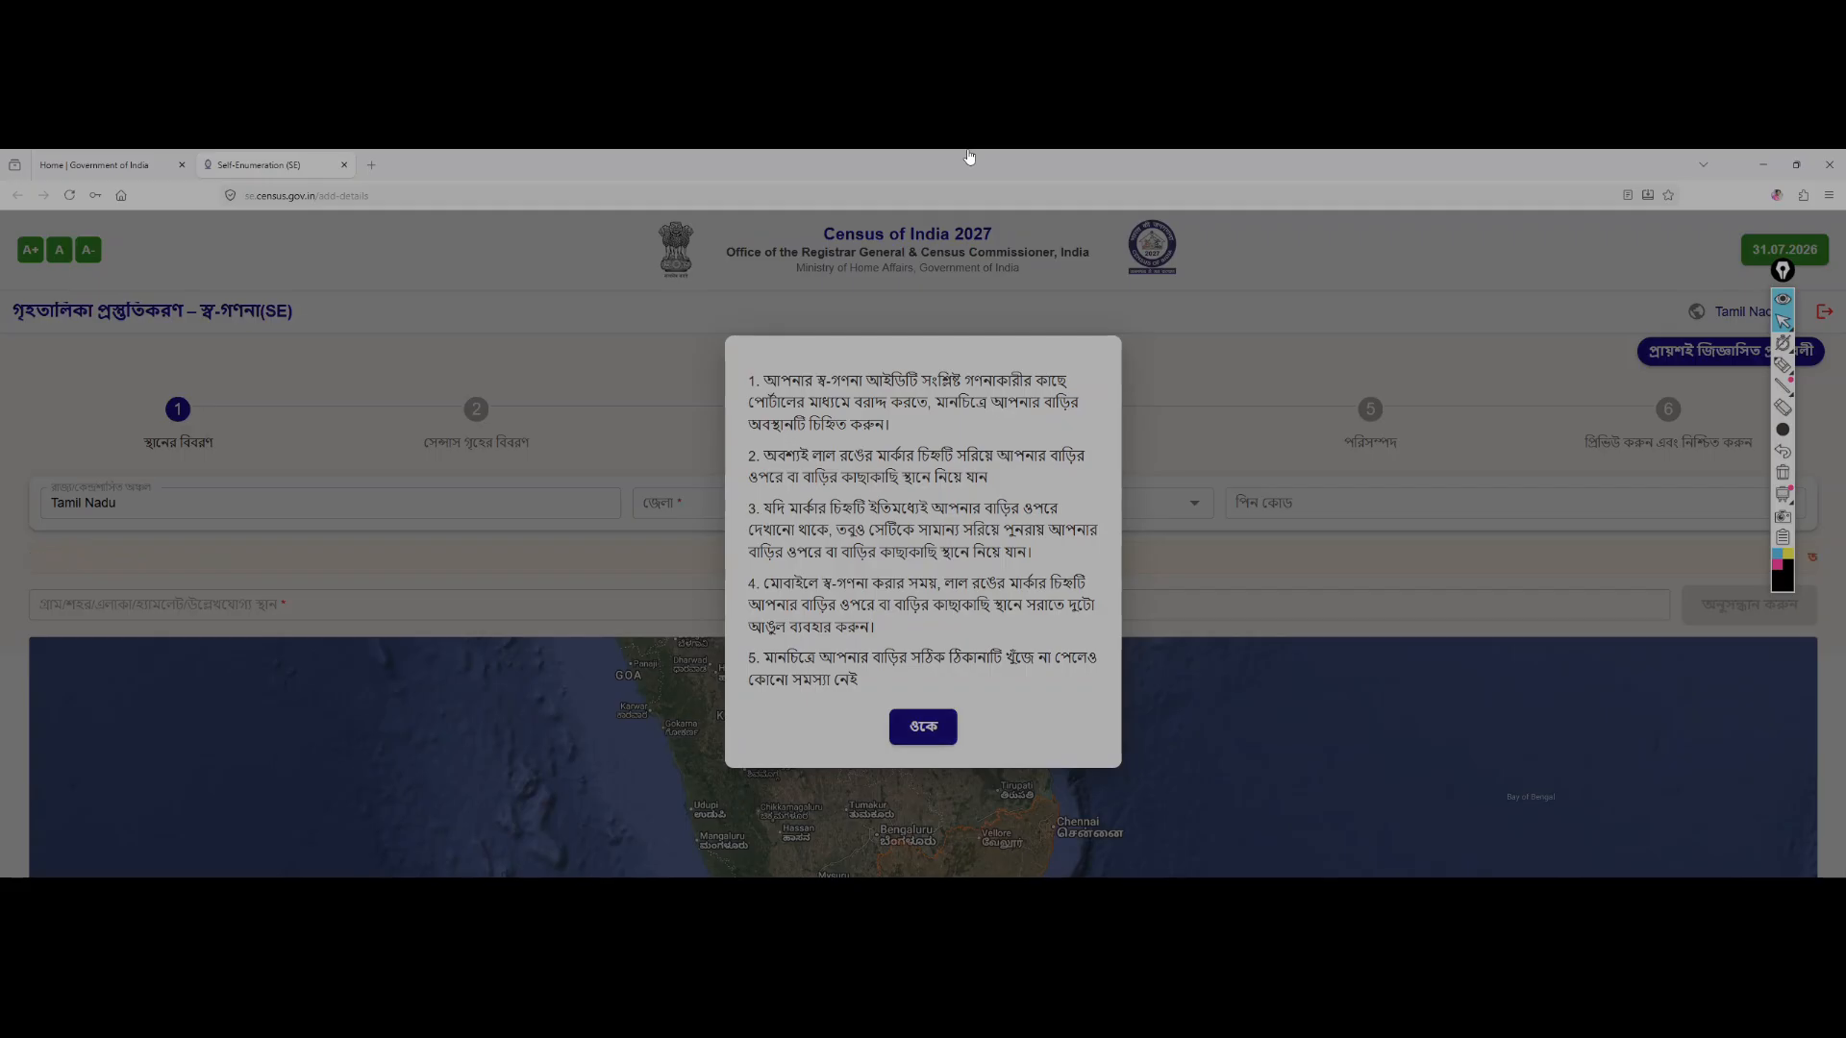
- Close the instructions and mark up the Tamil Nadu, district and PIN code fields with the pen
left_click(923, 727)
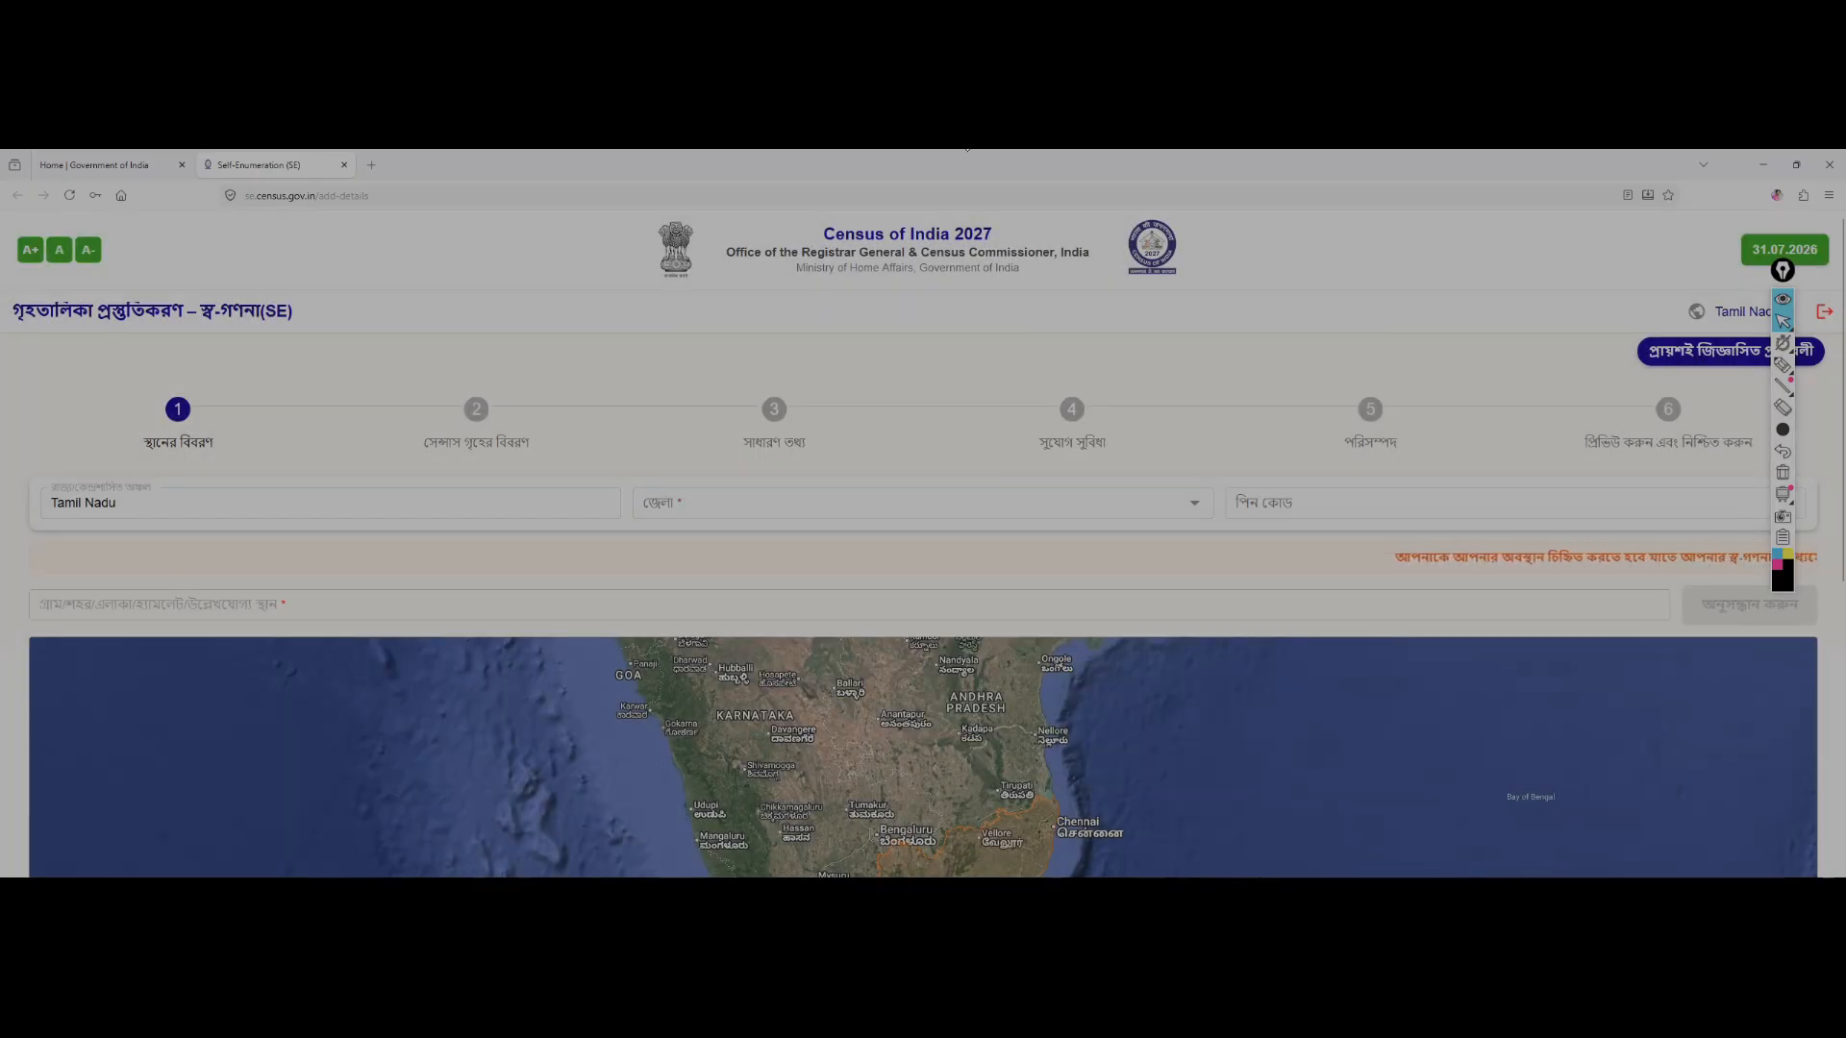
left_click(1784, 366)
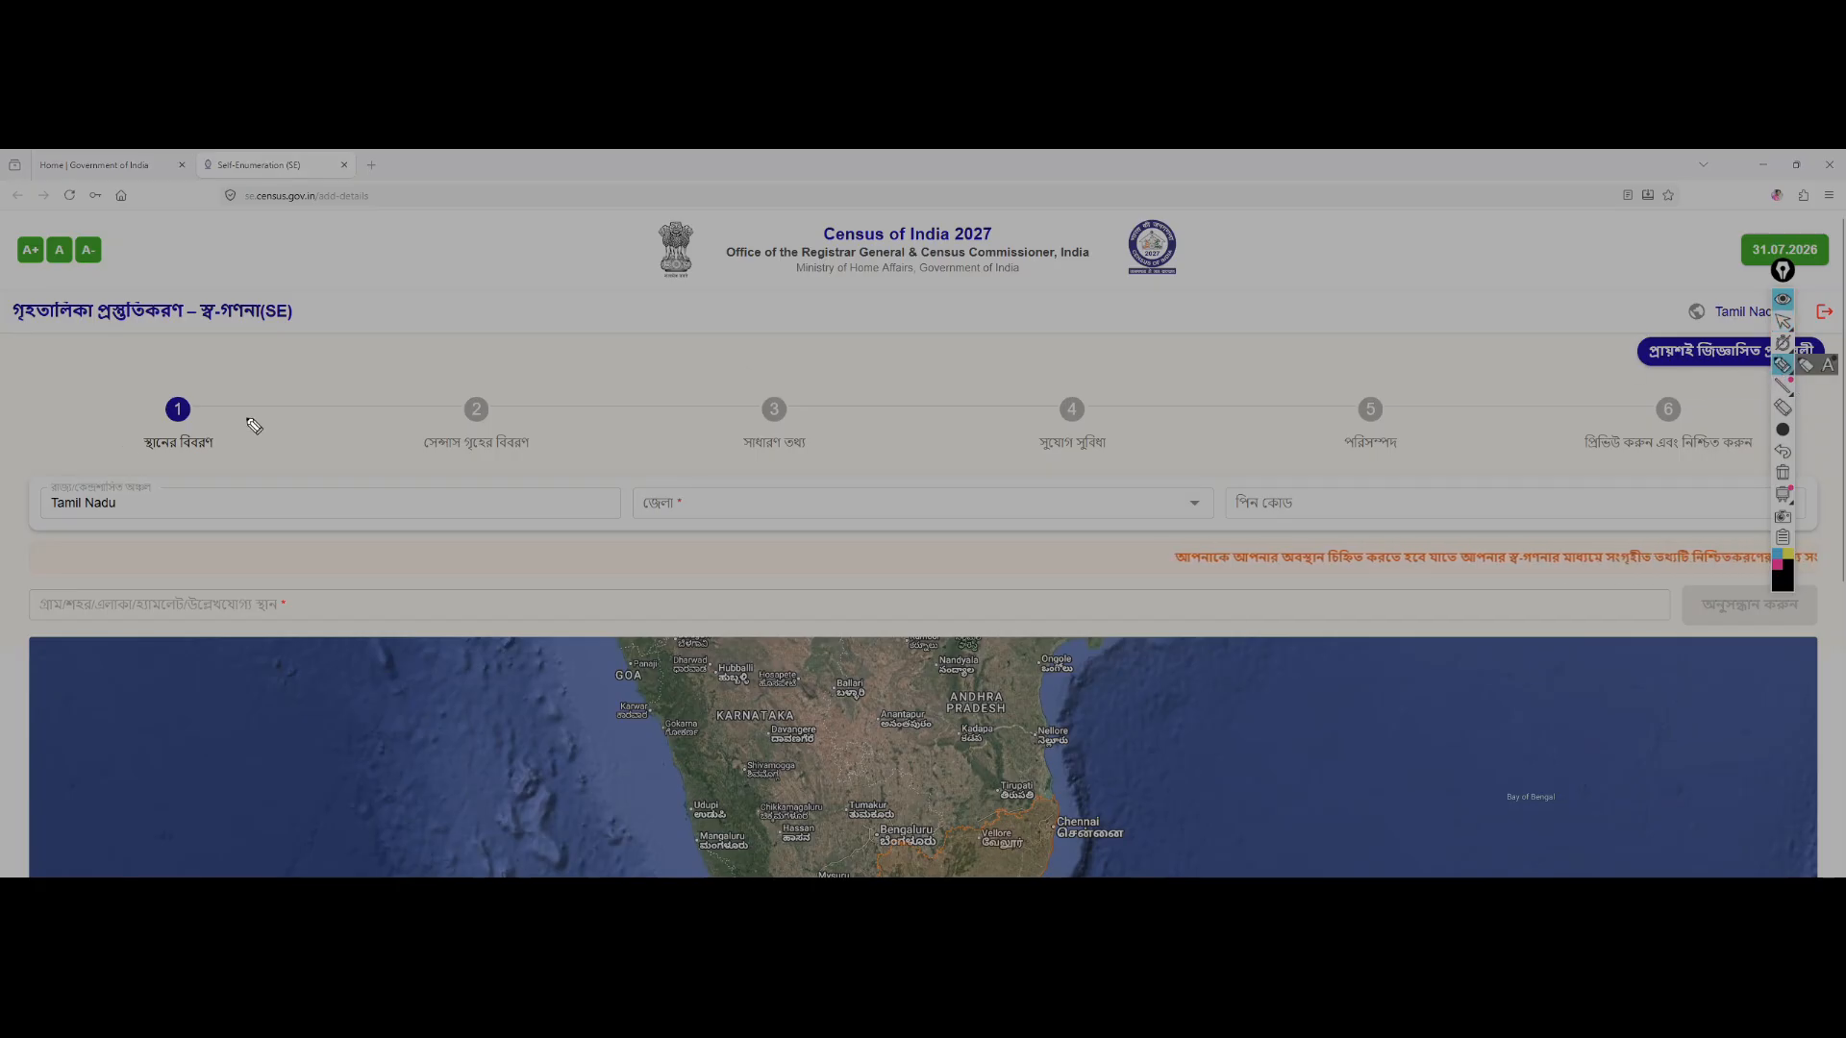
mouse_move(140, 461)
left_mouse_down()
mouse_move(72, 452)
mouse_move(178, 473)
left_mouse_up()
left_click_drag(705, 471, 603, 526)
left_click_drag(175, 483, 257, 457)
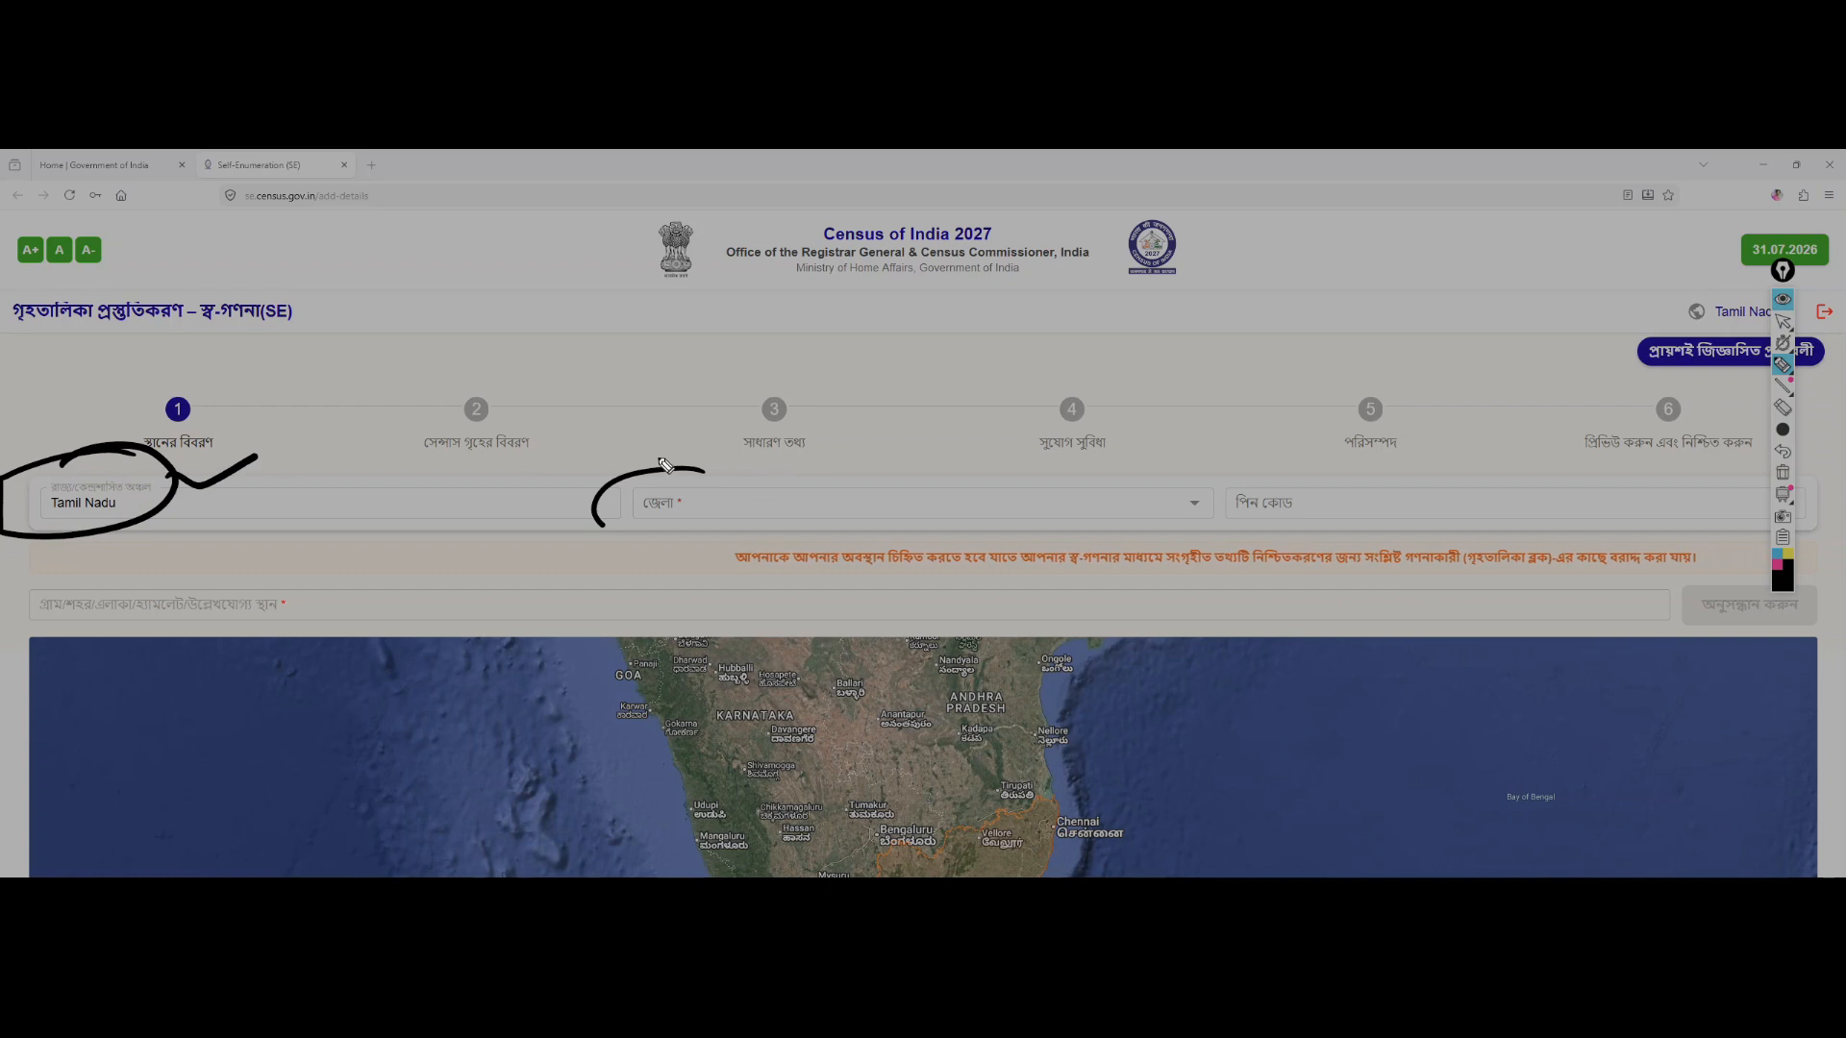
mouse_move(699, 466)
left_mouse_down()
mouse_move(673, 534)
mouse_move(661, 460)
left_mouse_up()
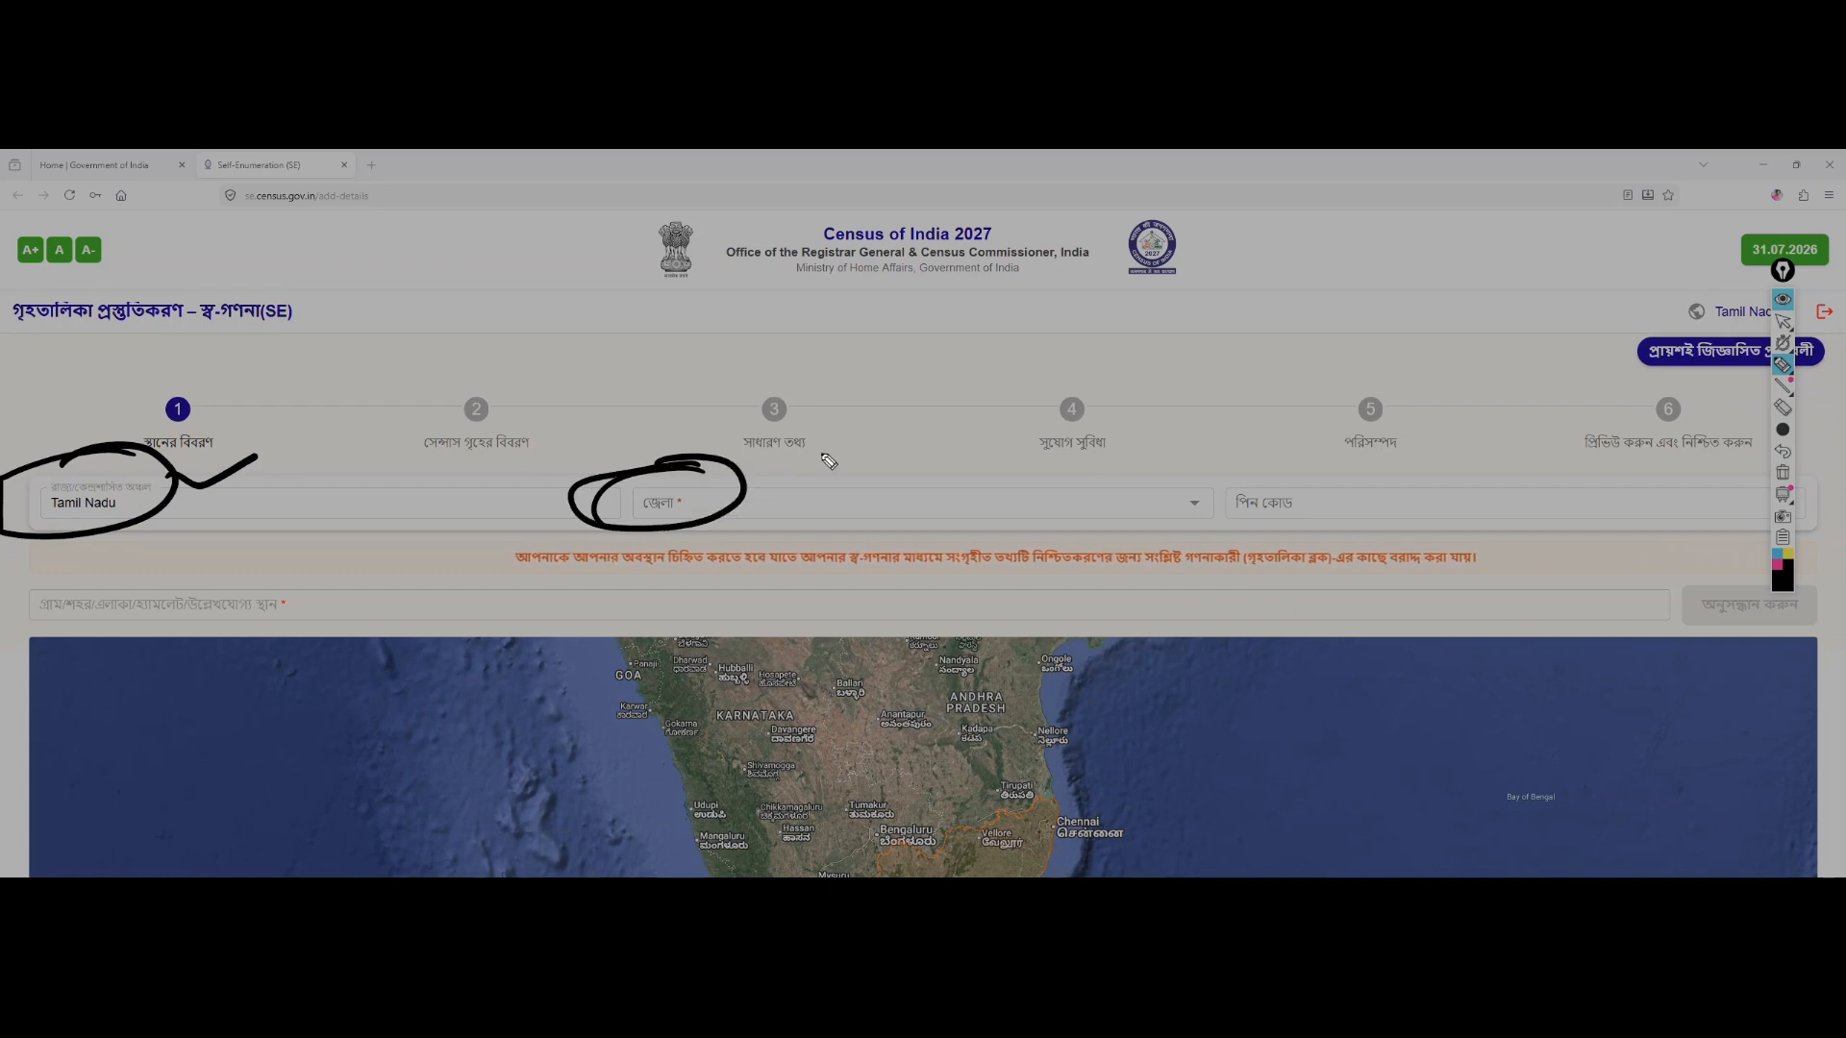
mouse_move(1286, 475)
left_mouse_down()
mouse_move(1341, 519)
mouse_move(1250, 475)
left_mouse_up()
left_click(1782, 321)
- Set the district to Chennai and locate the address via the Tamil Dance Studio suggestion for 'tamil'
left_click(701, 493)
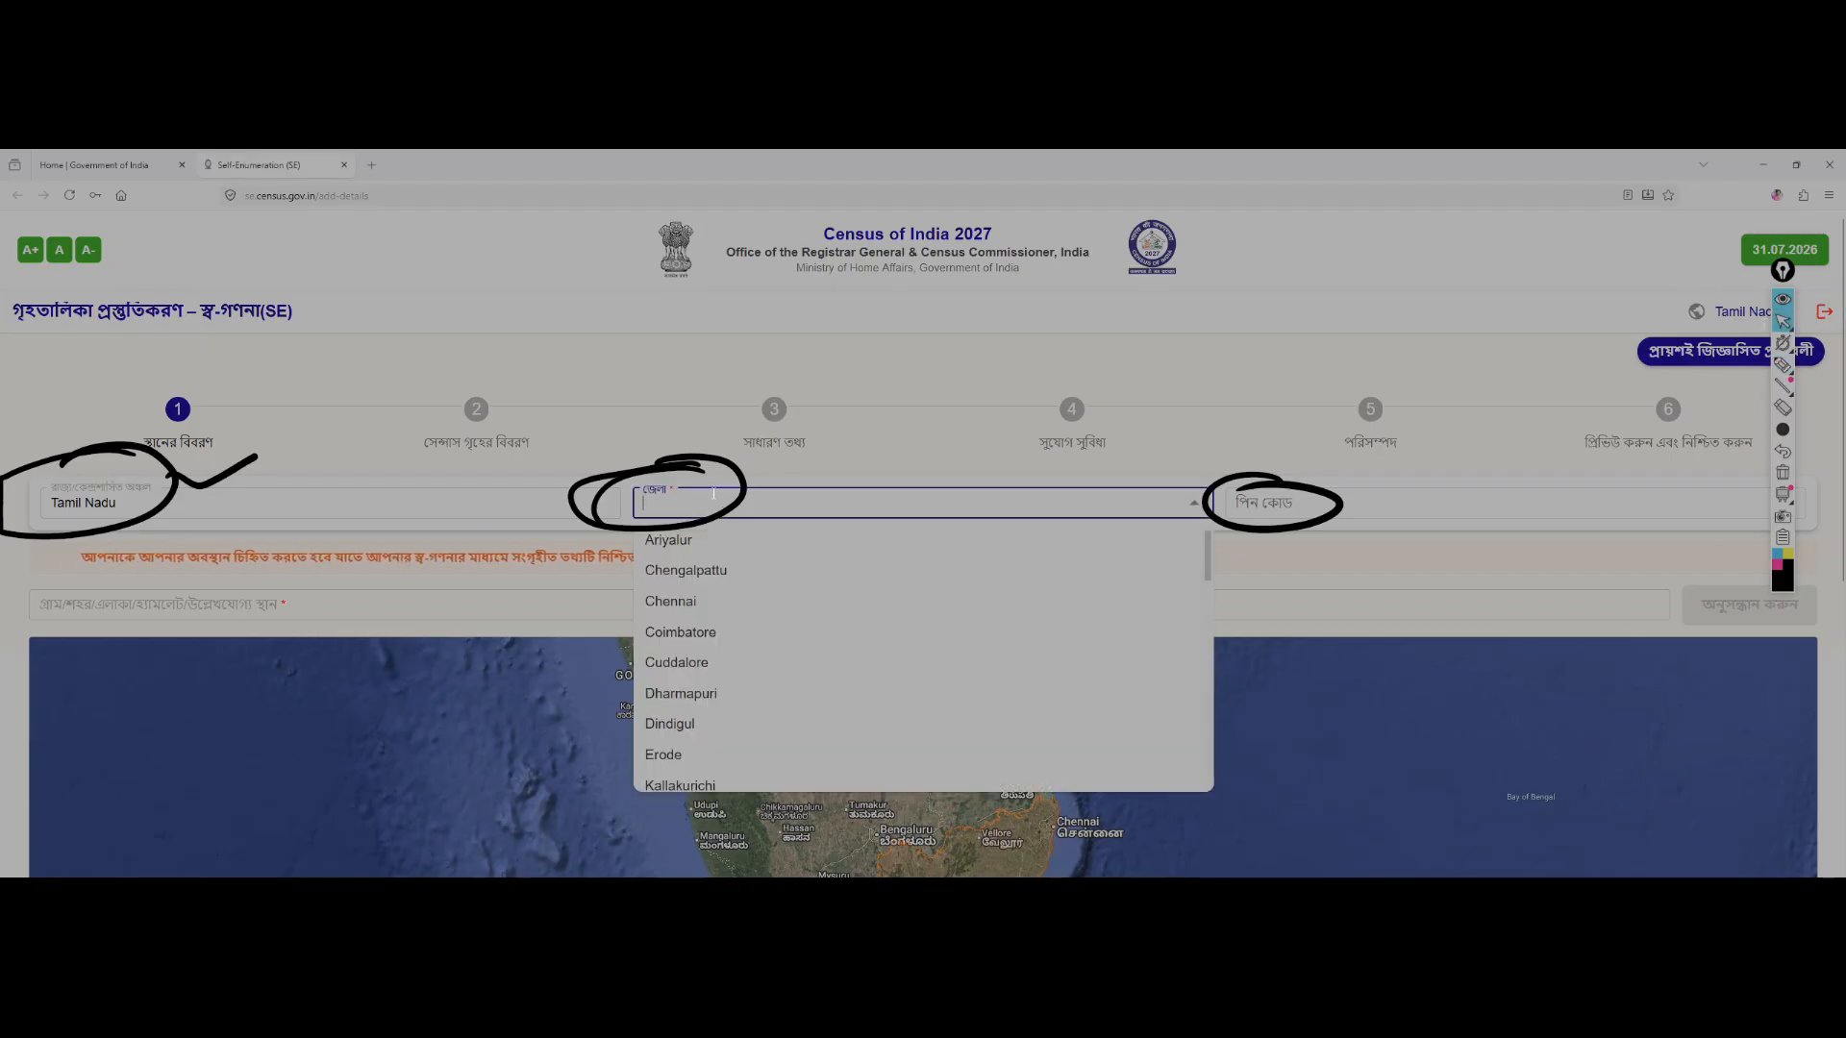
left_click(671, 601)
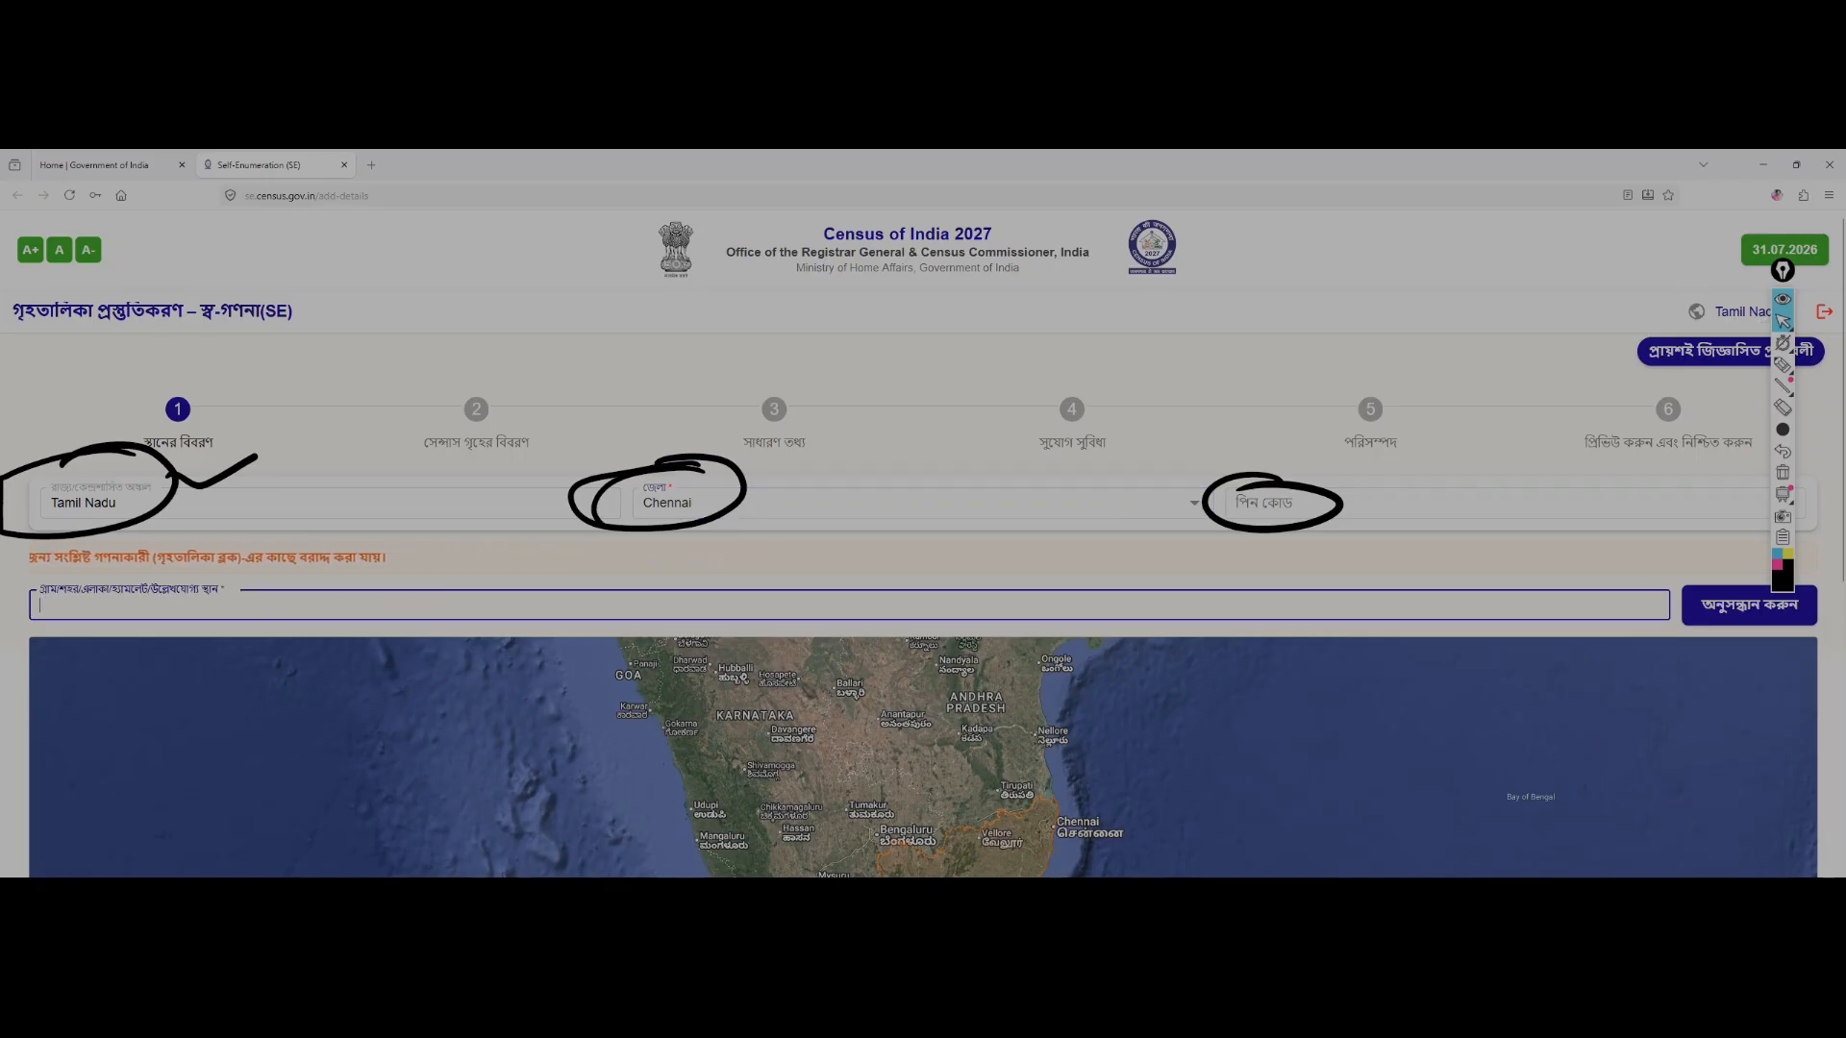
type("tamil")
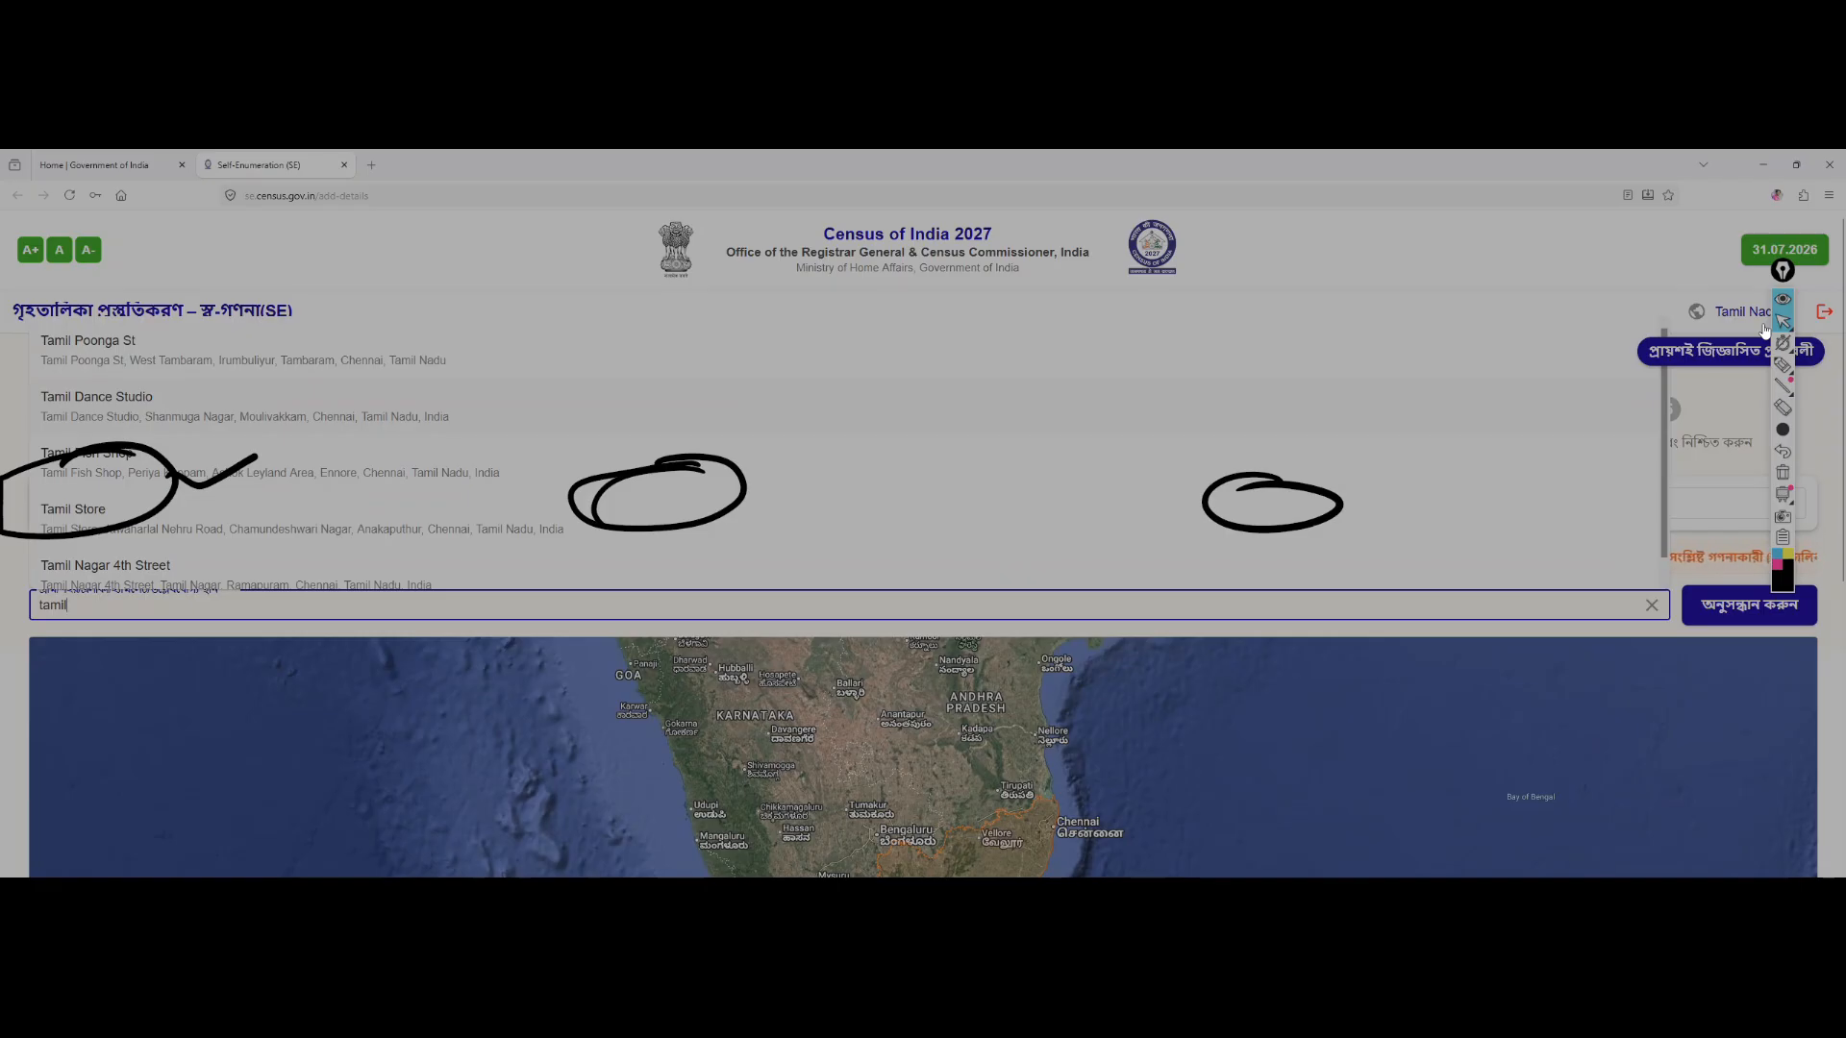
key("Return")
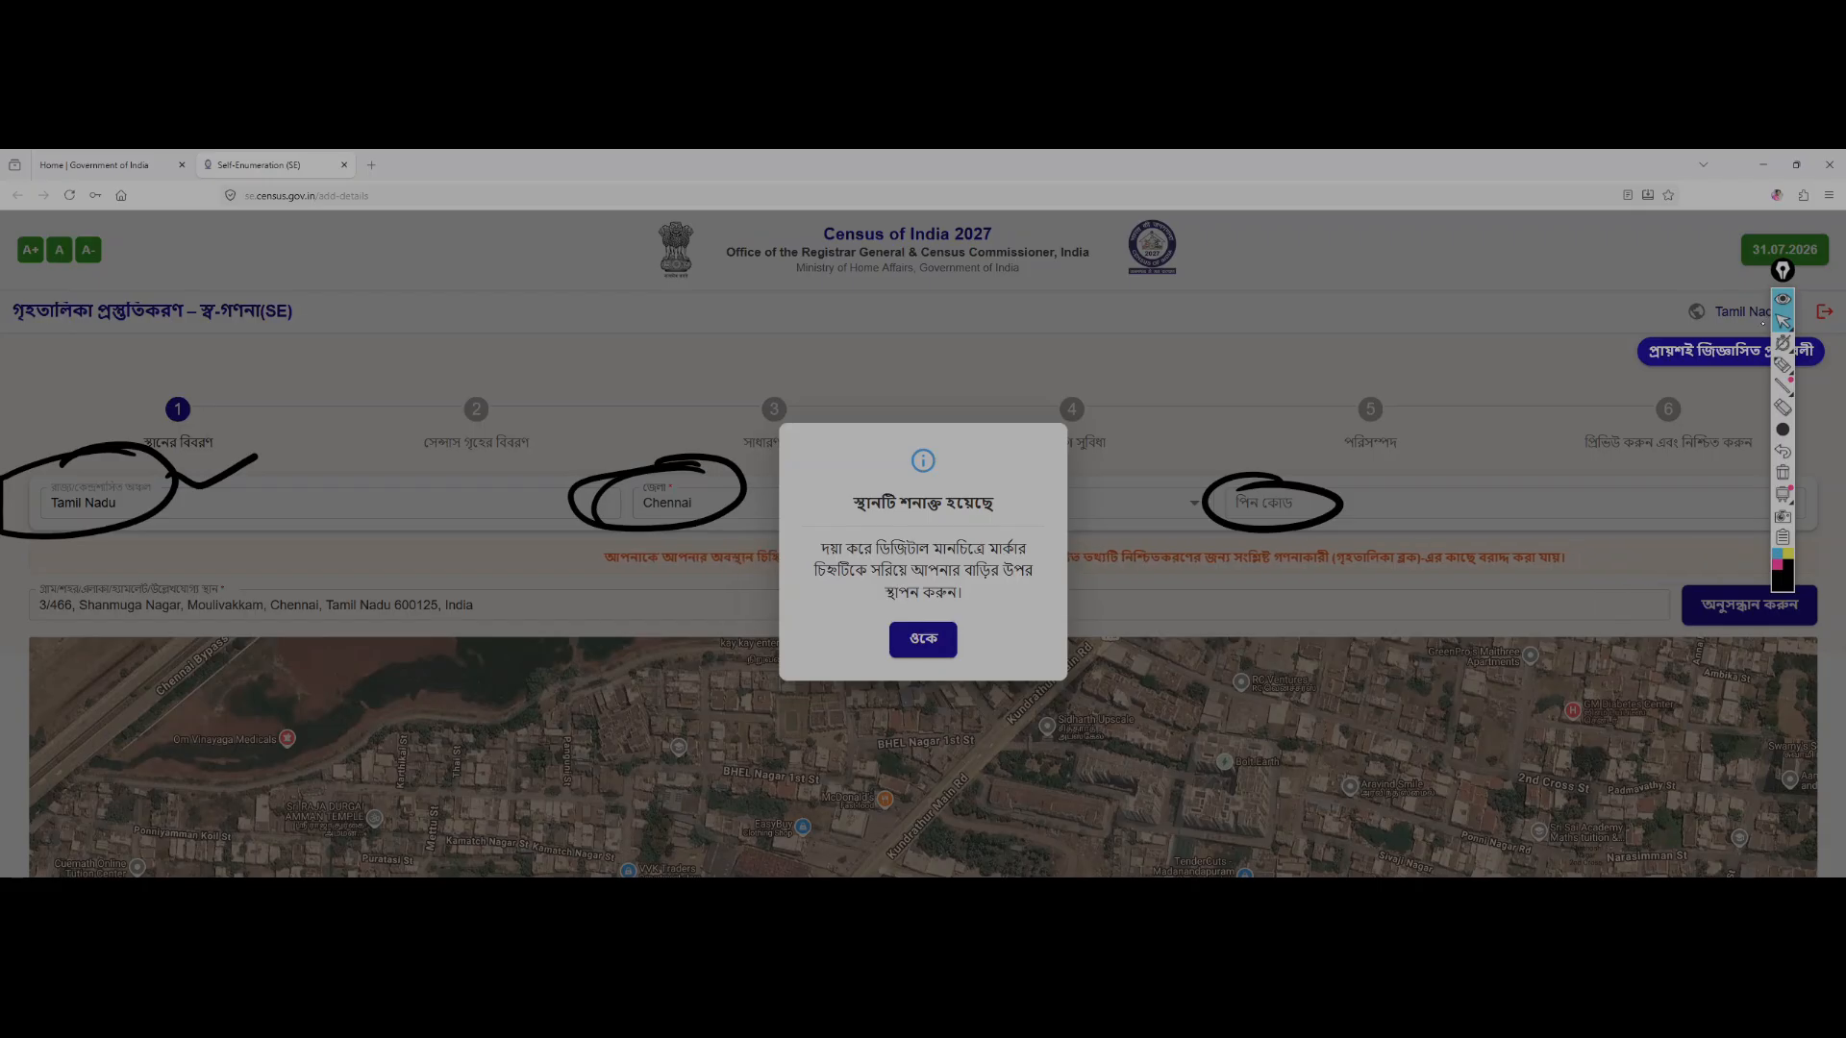
key("Return")
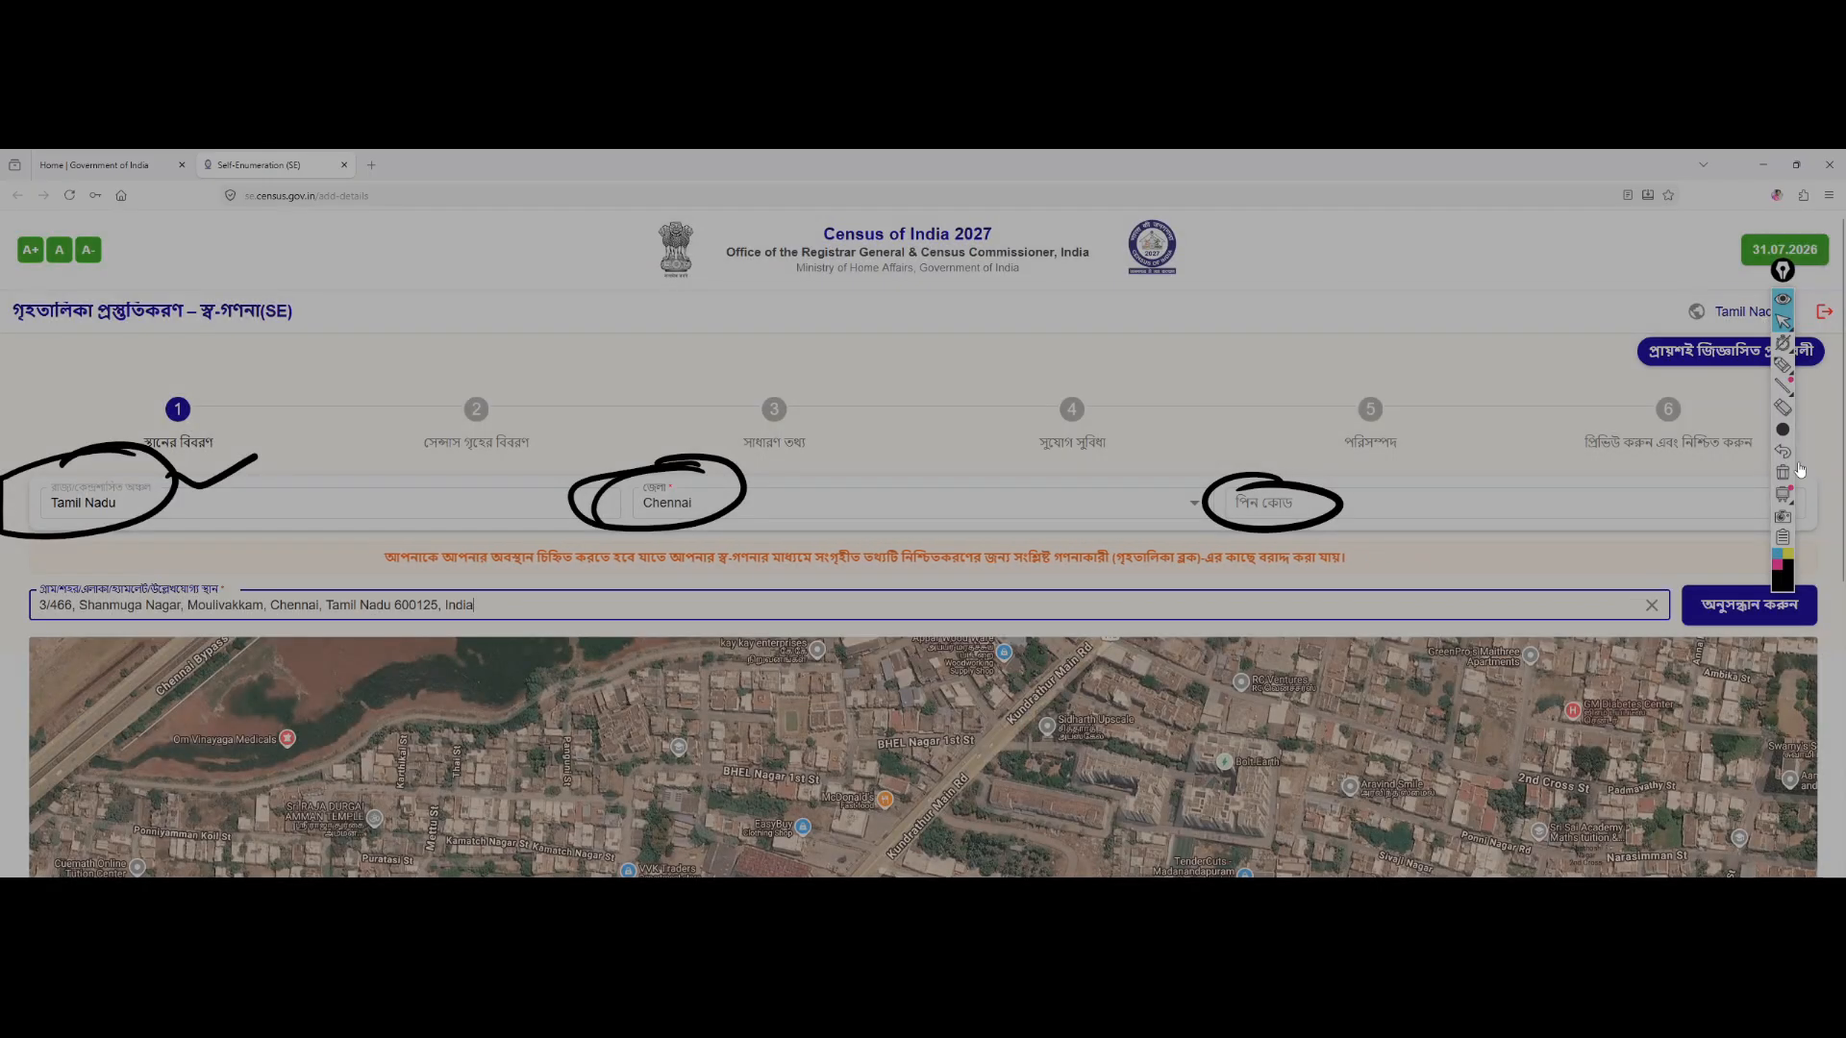
- Wipe old ink, then draw an arrow and a pin sketch at the red location pin
scroll(923, 606, "down", 5)
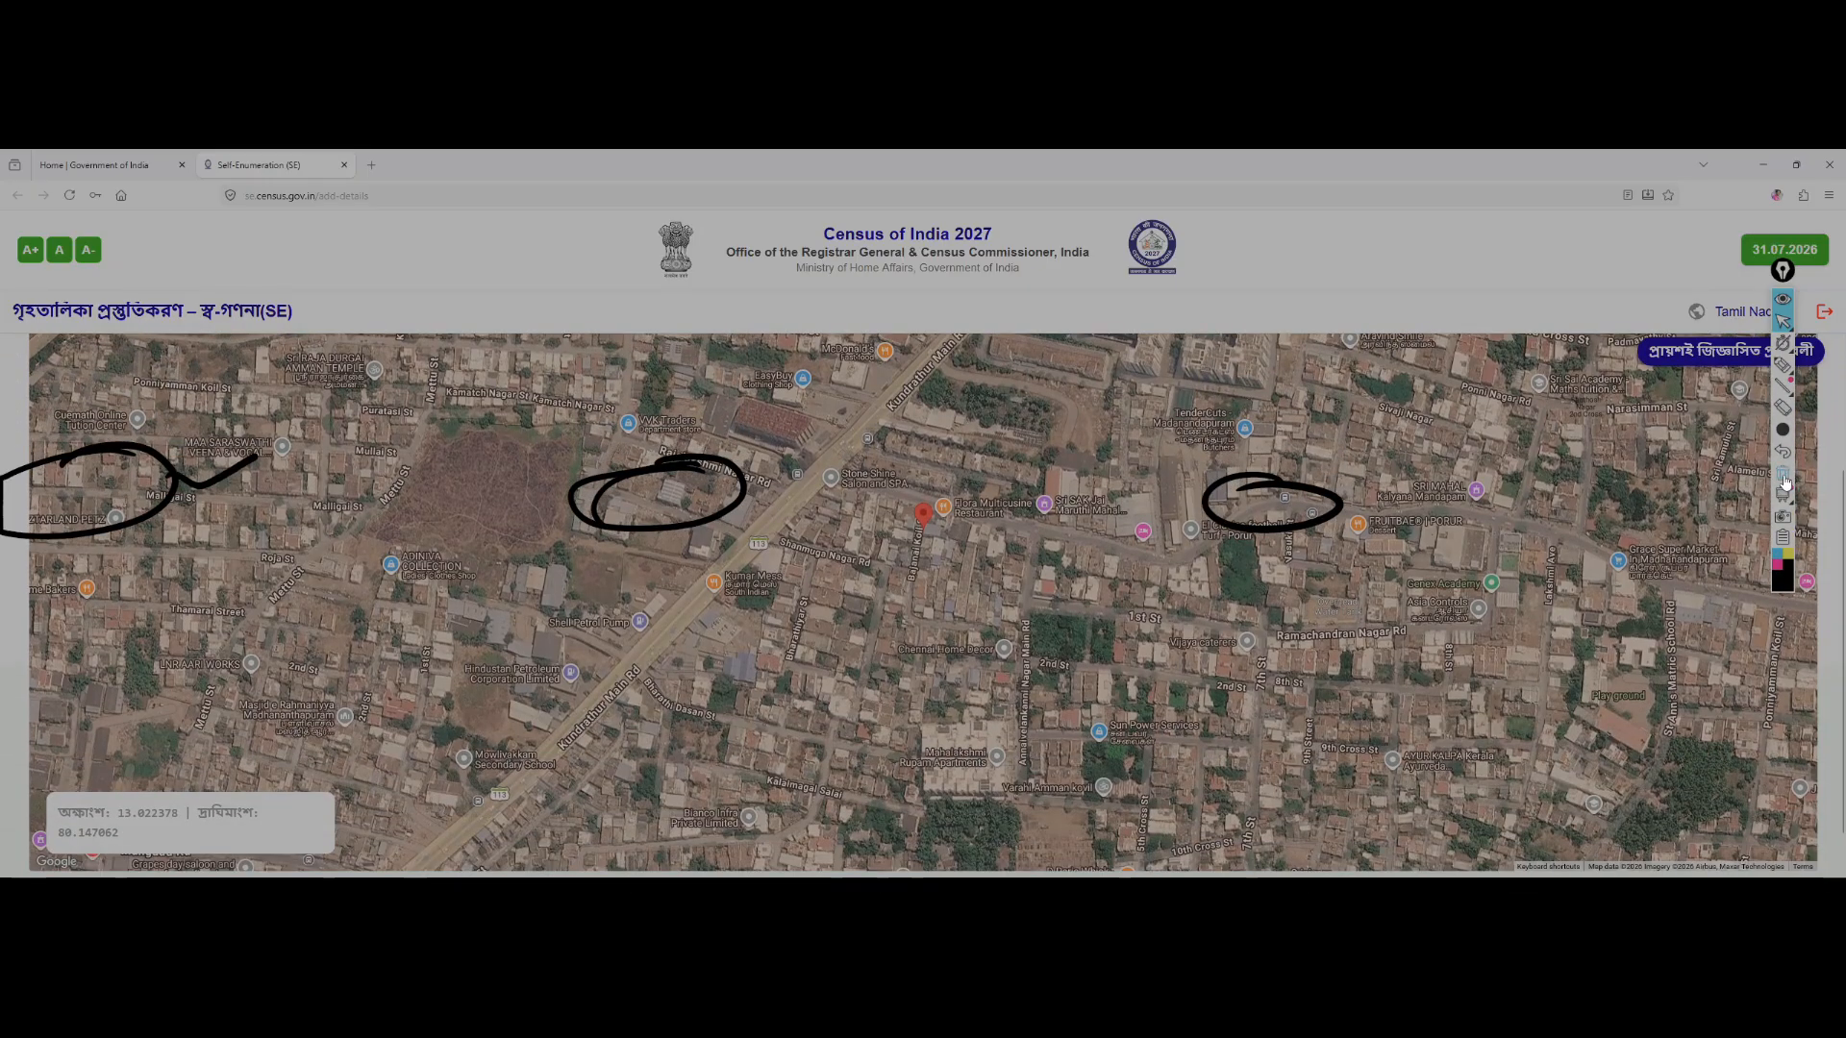
left_click(1782, 474)
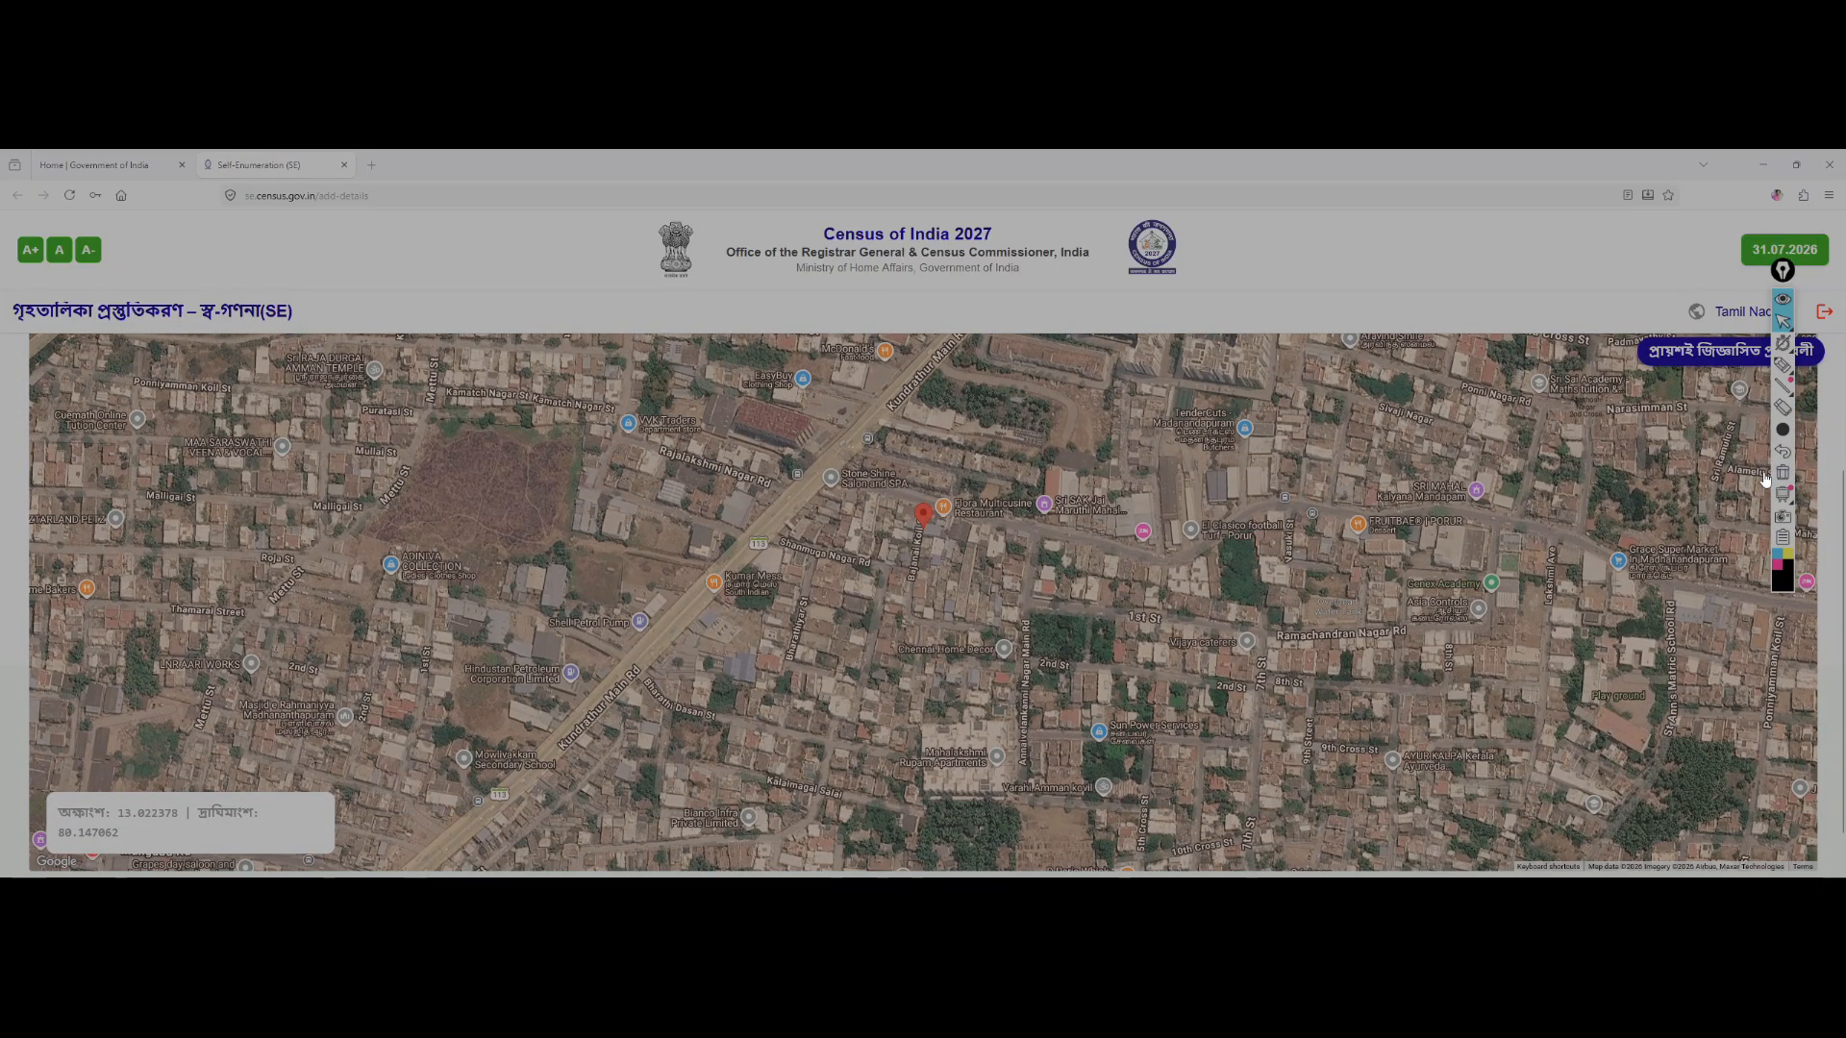
left_click(1782, 365)
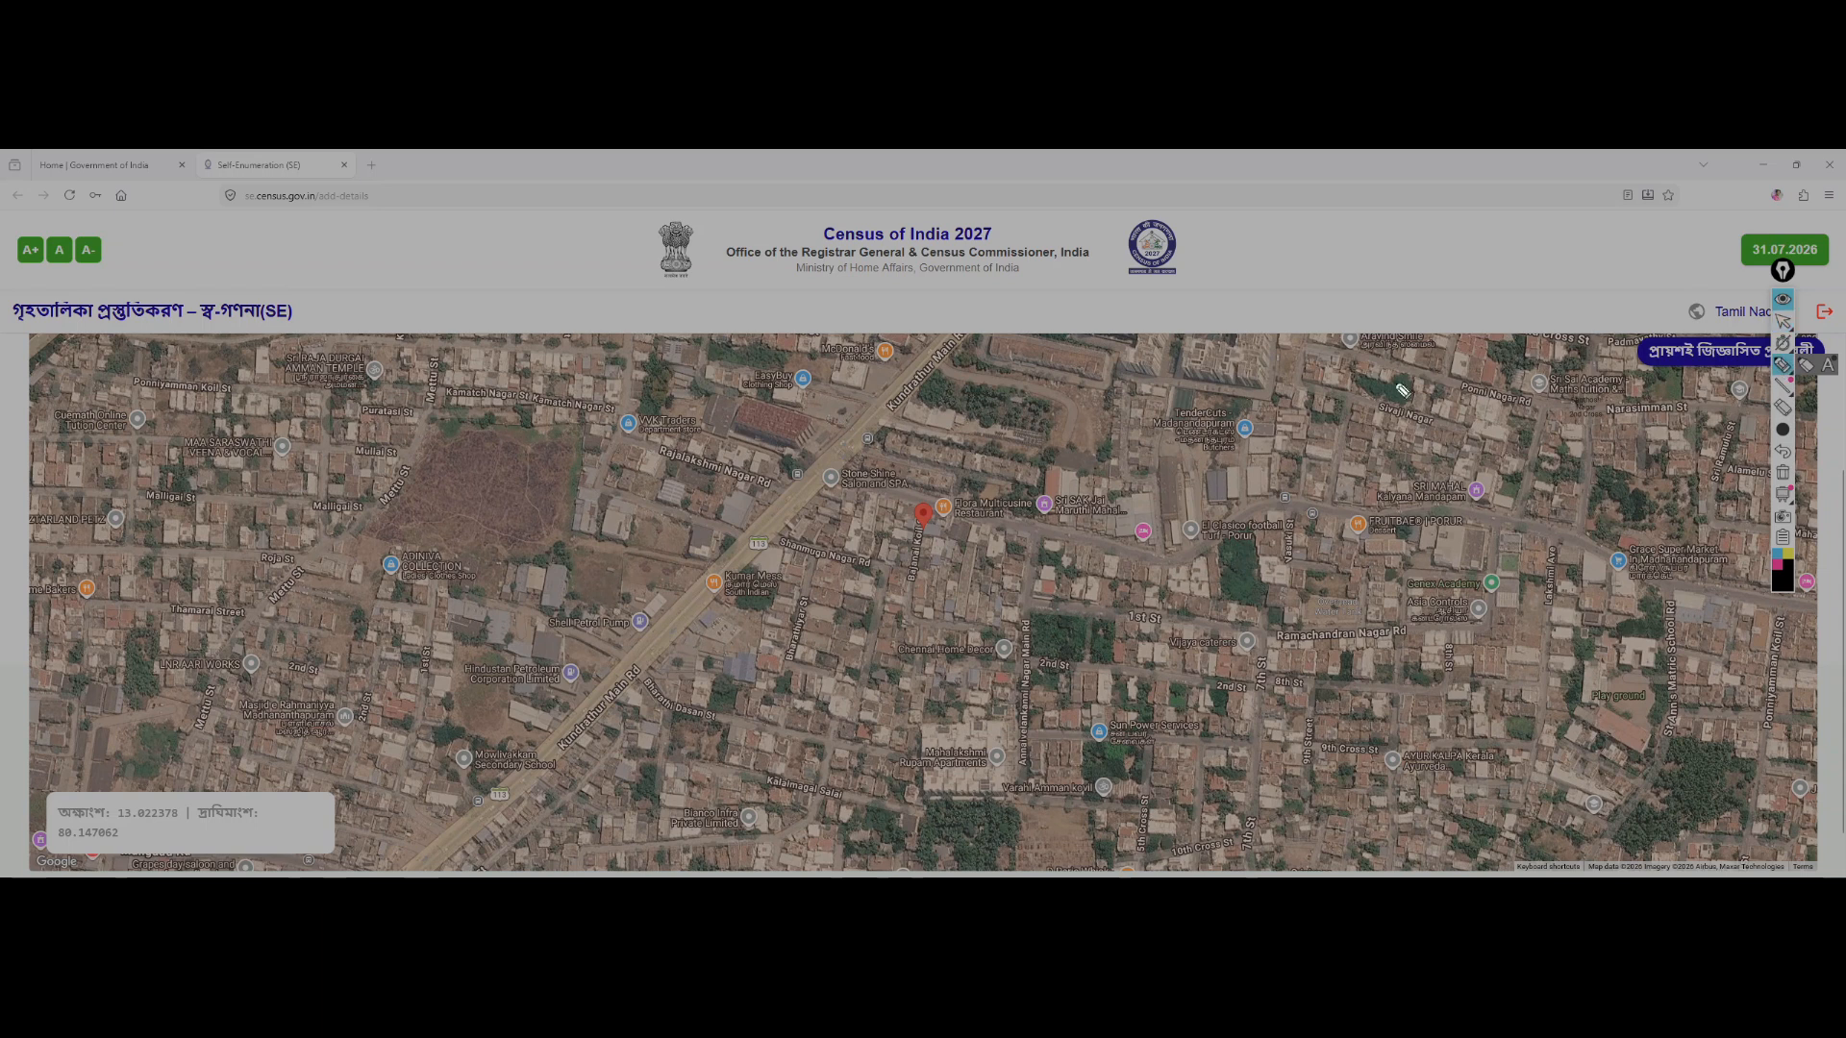
mouse_move(985, 468)
left_mouse_down()
mouse_move(927, 508)
mouse_move(937, 534)
mouse_move(954, 493)
left_mouse_up()
mouse_move(1101, 451)
left_mouse_down()
mouse_move(1085, 435)
mouse_move(1112, 480)
mouse_move(1103, 433)
mouse_move(1108, 475)
left_mouse_up()
mouse_move(1783, 395)
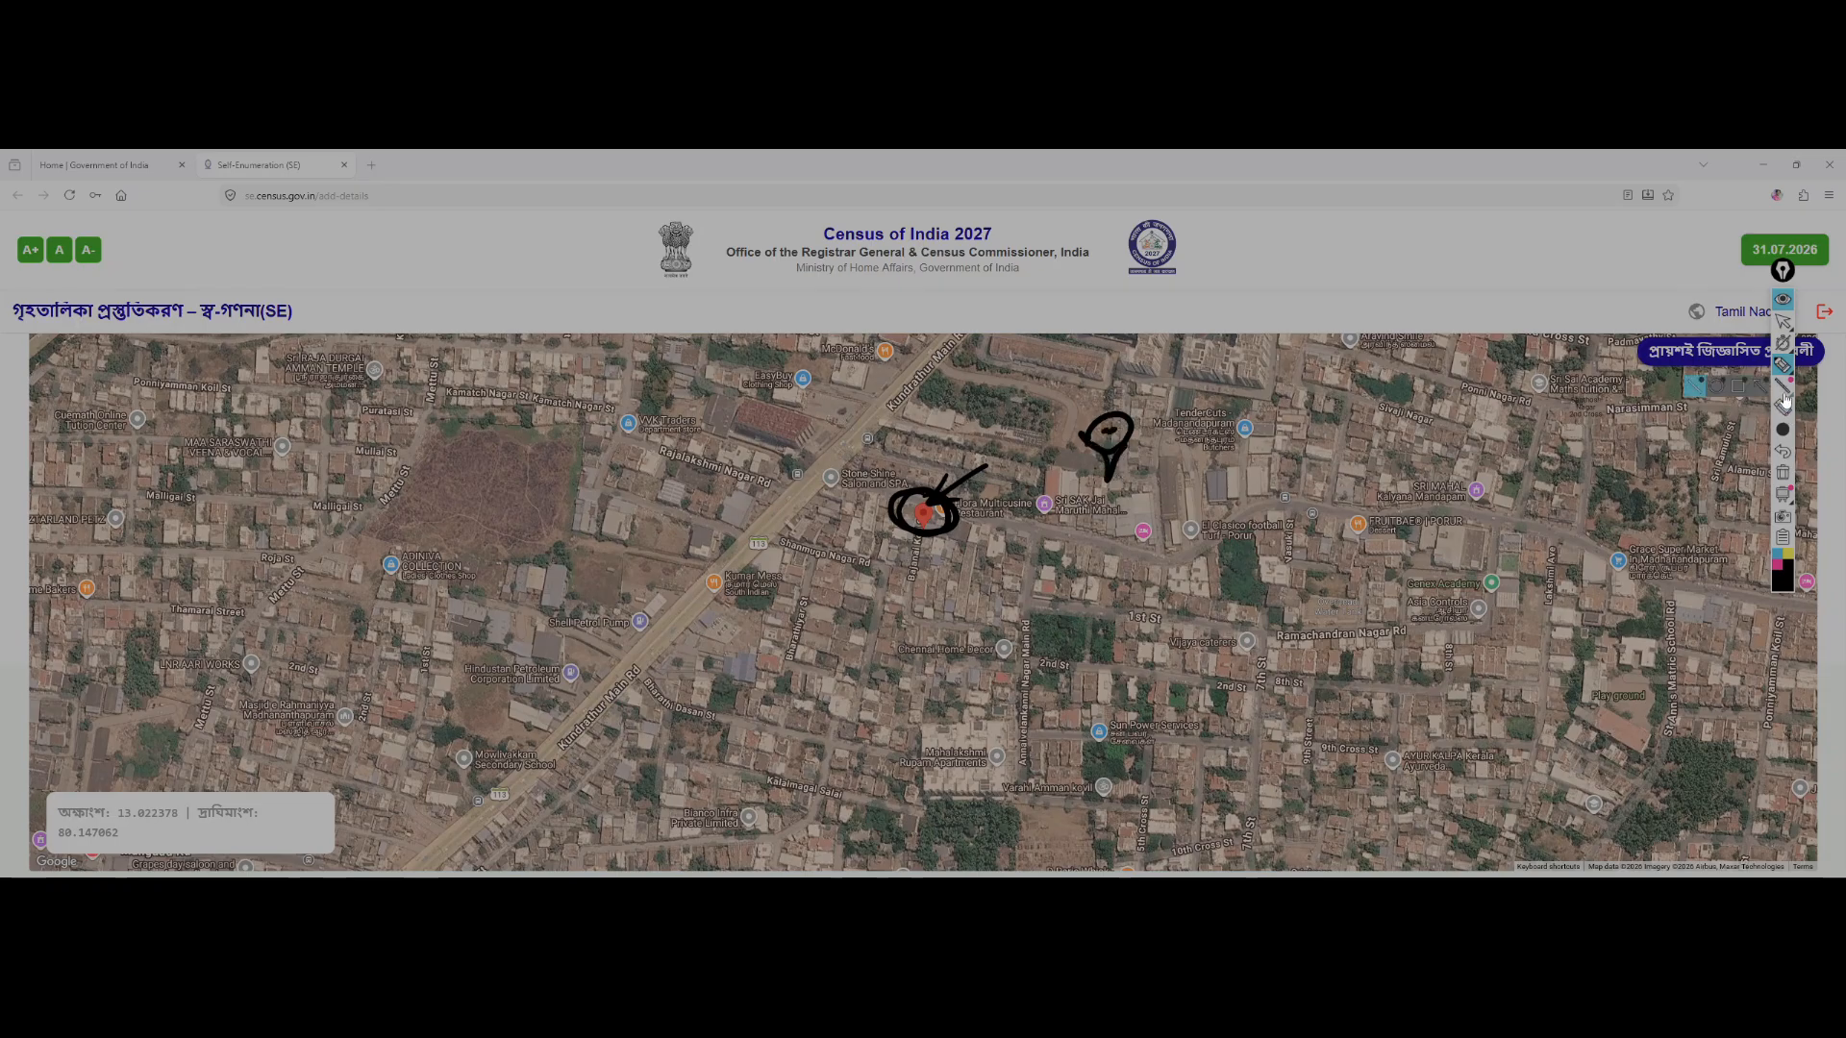
left_click(1784, 323)
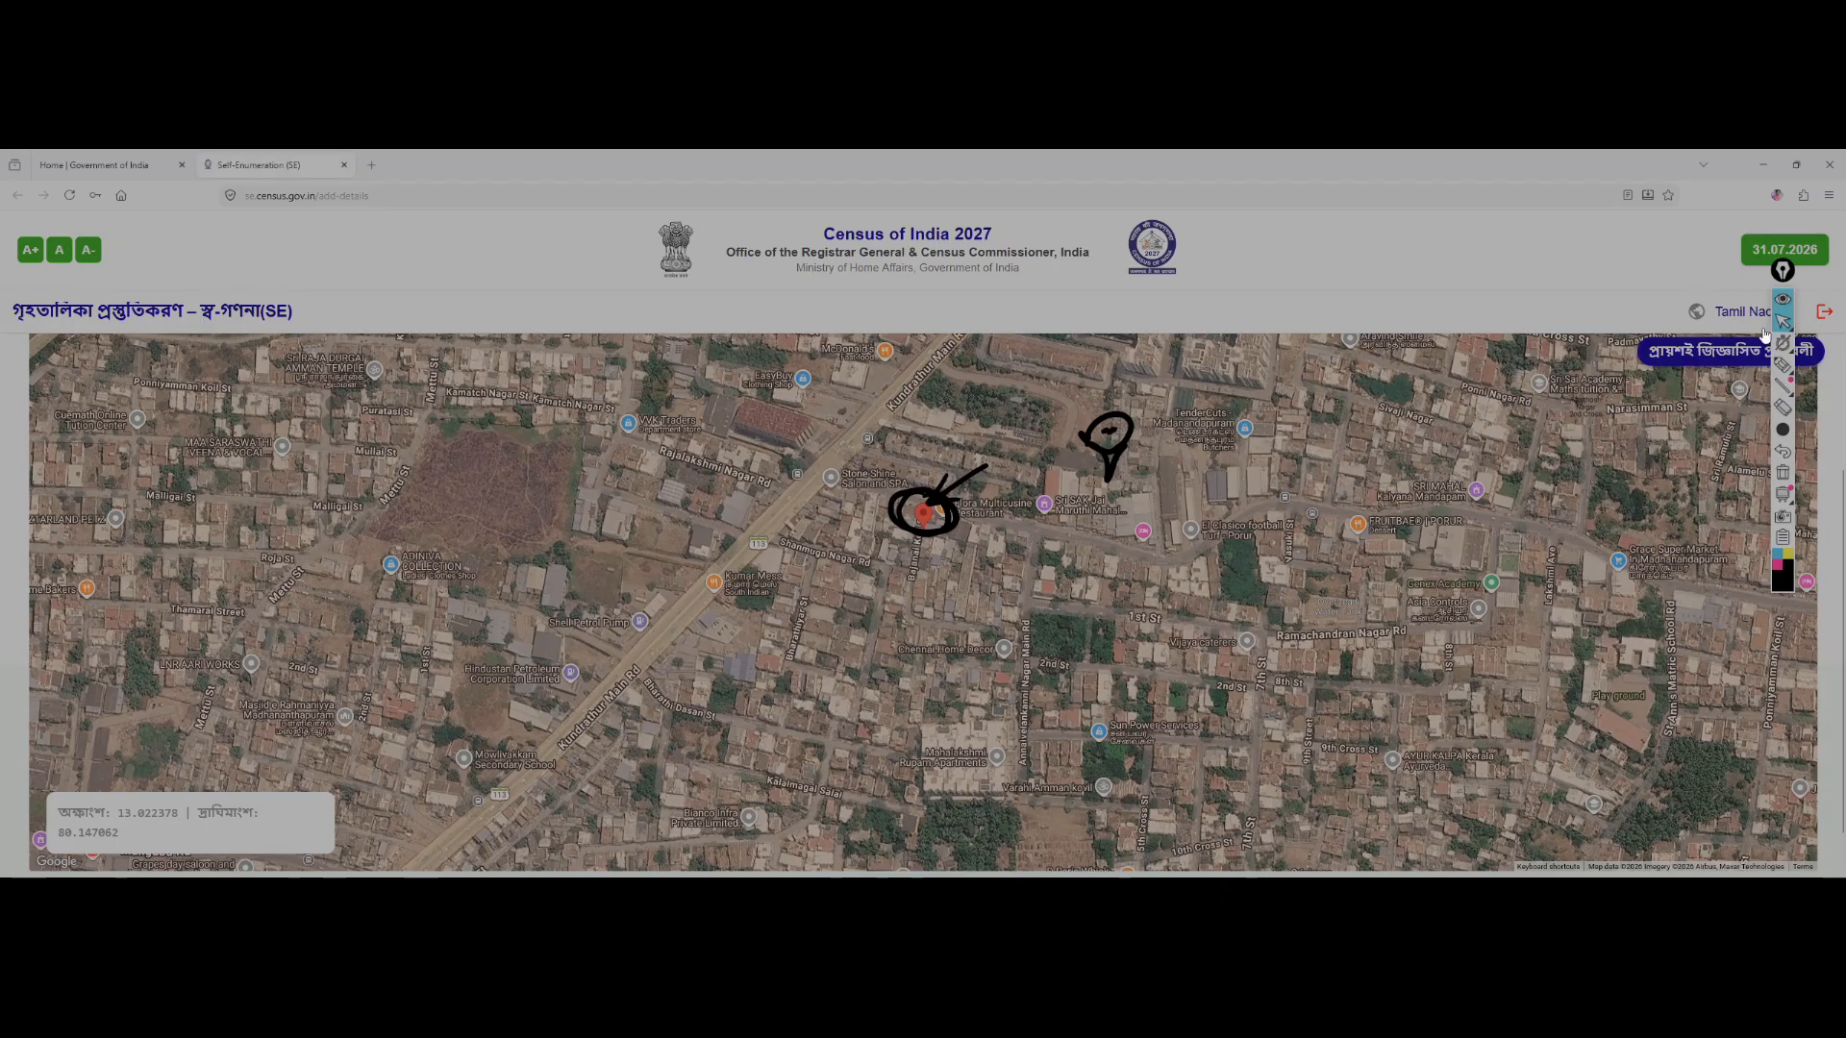
- Pan the map so the pin sits at latitude 13.022294, longitude 80.146553, then clear the annotations
scroll(1764, 336, "down", 1)
scroll(1765, 335, "up", 2)
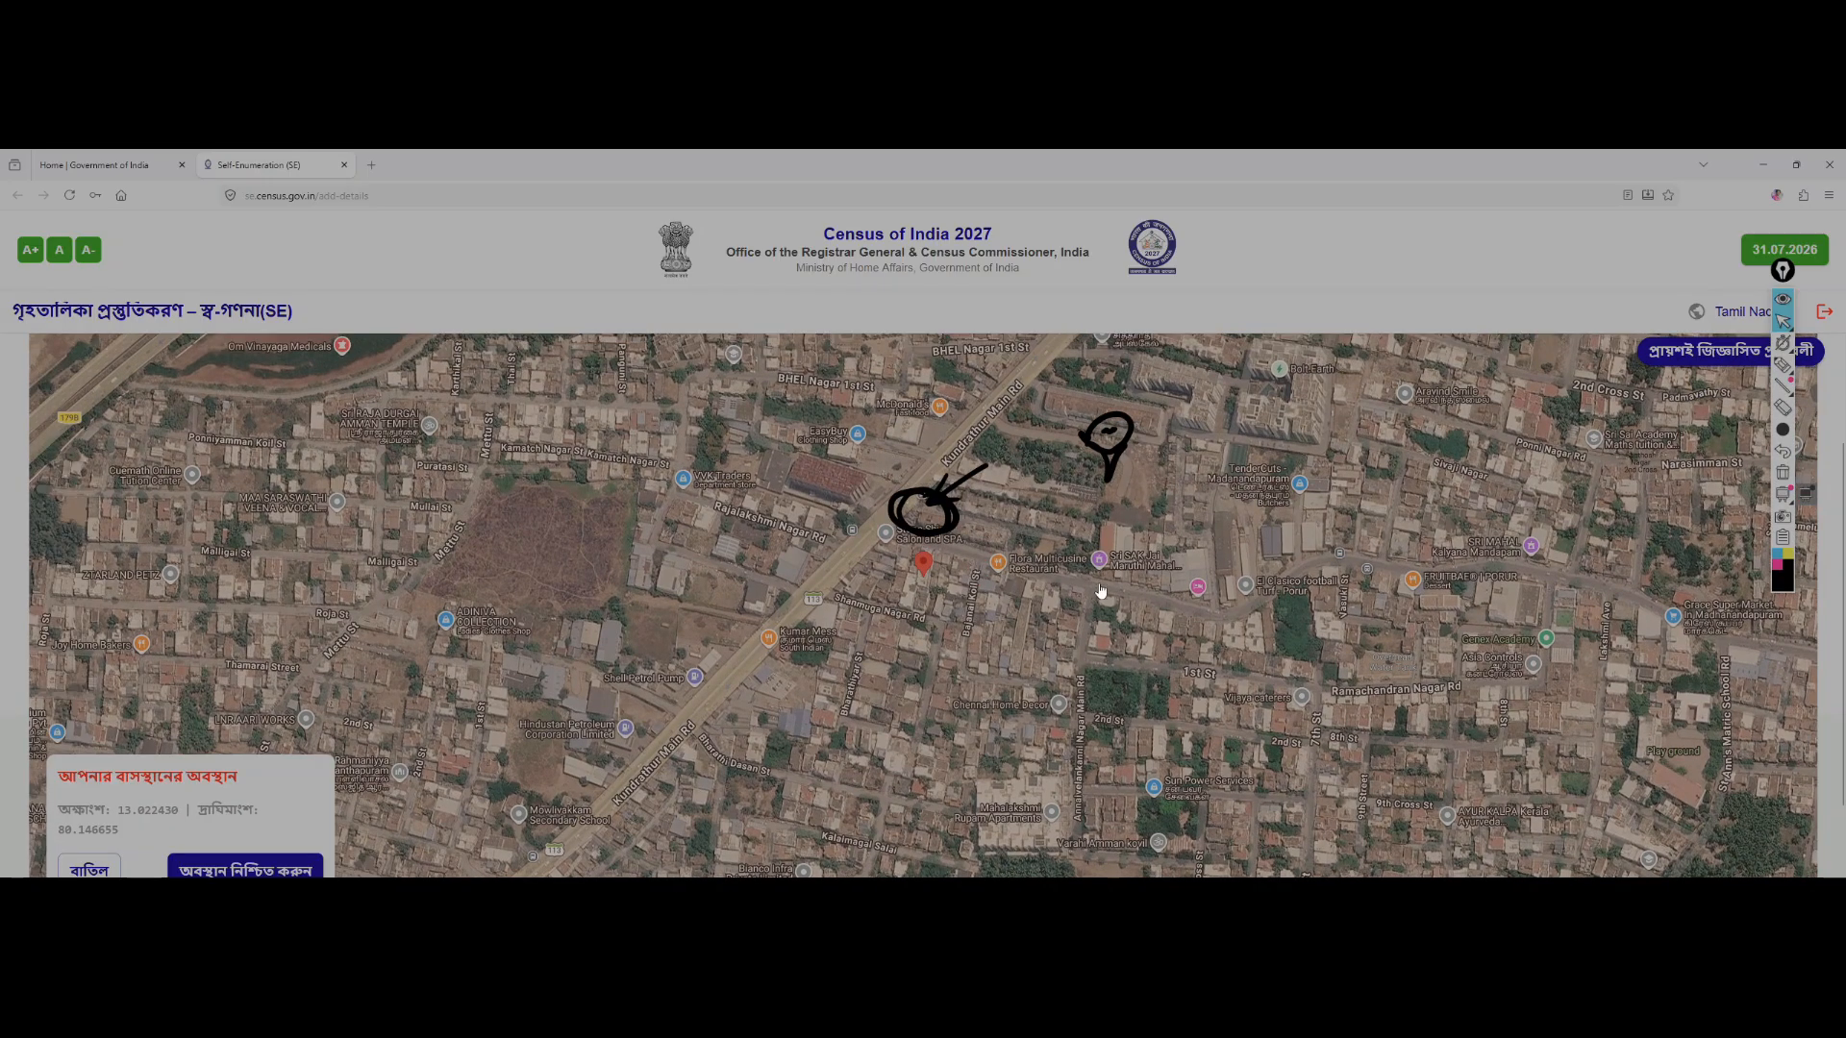
mouse_move(932, 568)
left_mouse_down()
mouse_move(1061, 550)
mouse_move(1067, 582)
mouse_move(913, 537)
mouse_move(946, 535)
left_mouse_up()
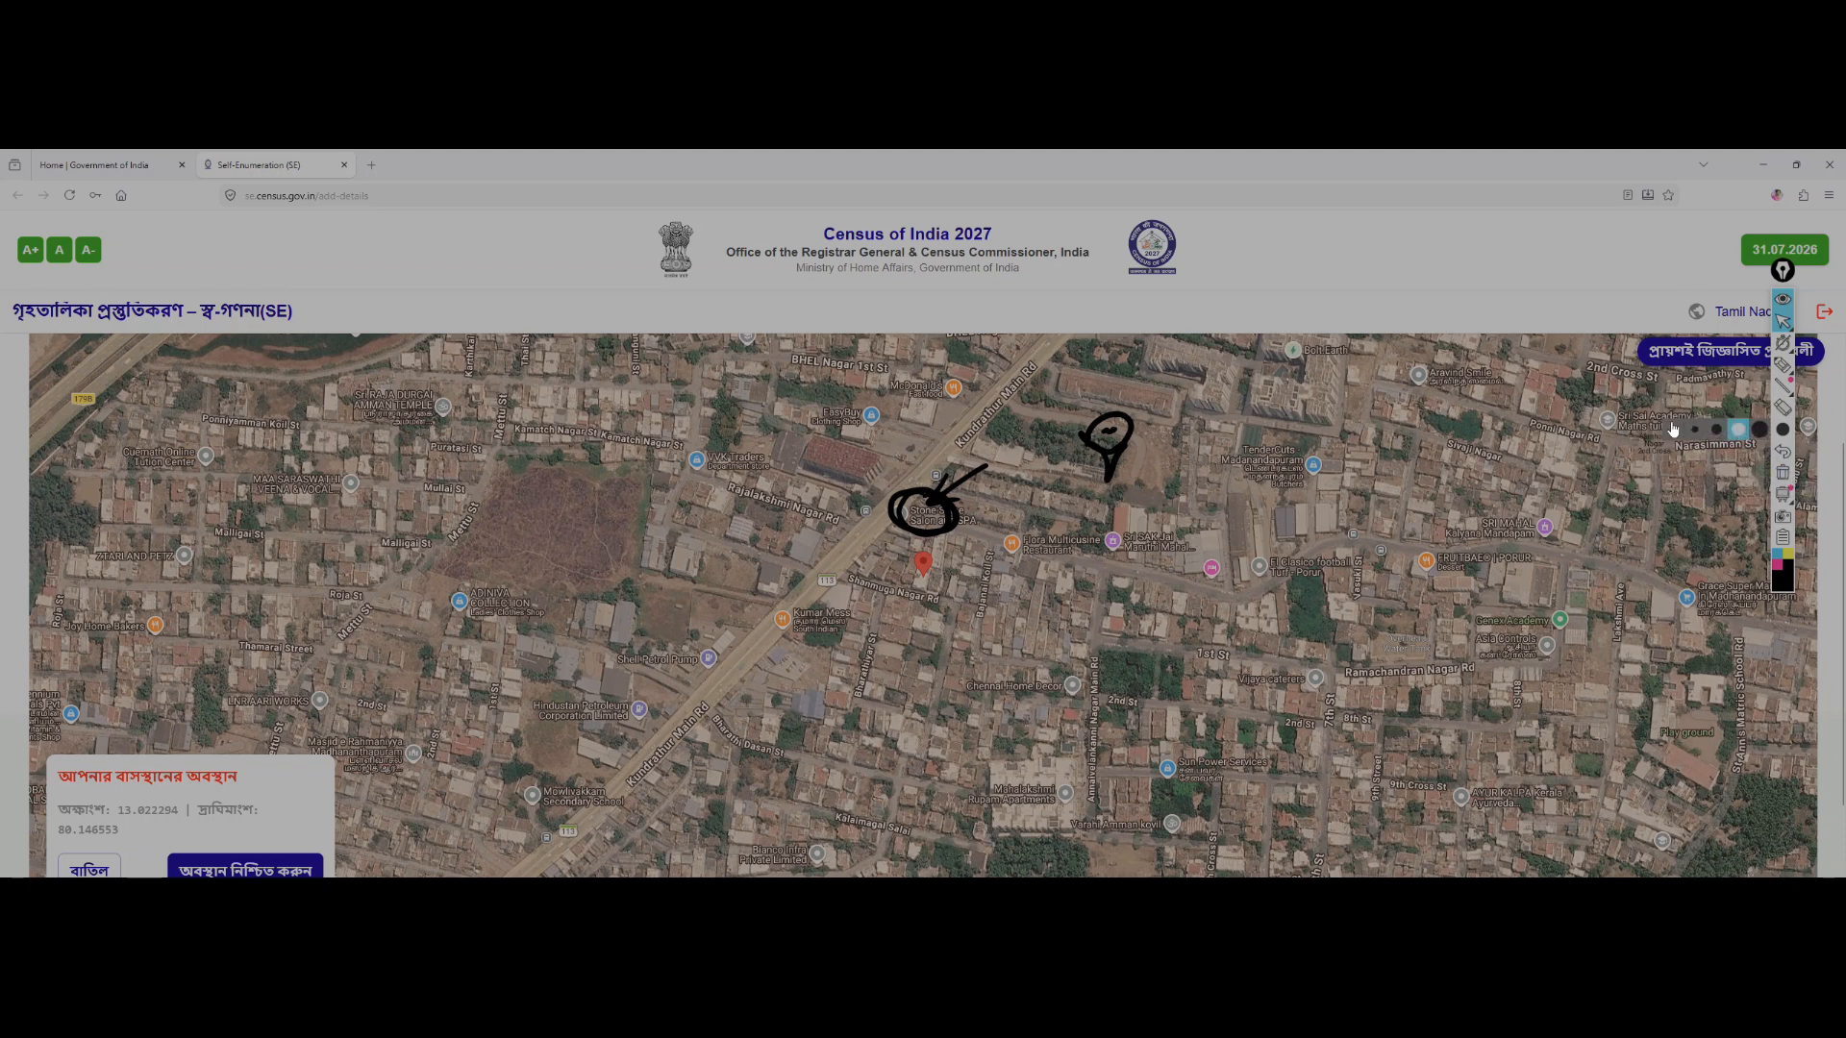
left_click(1781, 472)
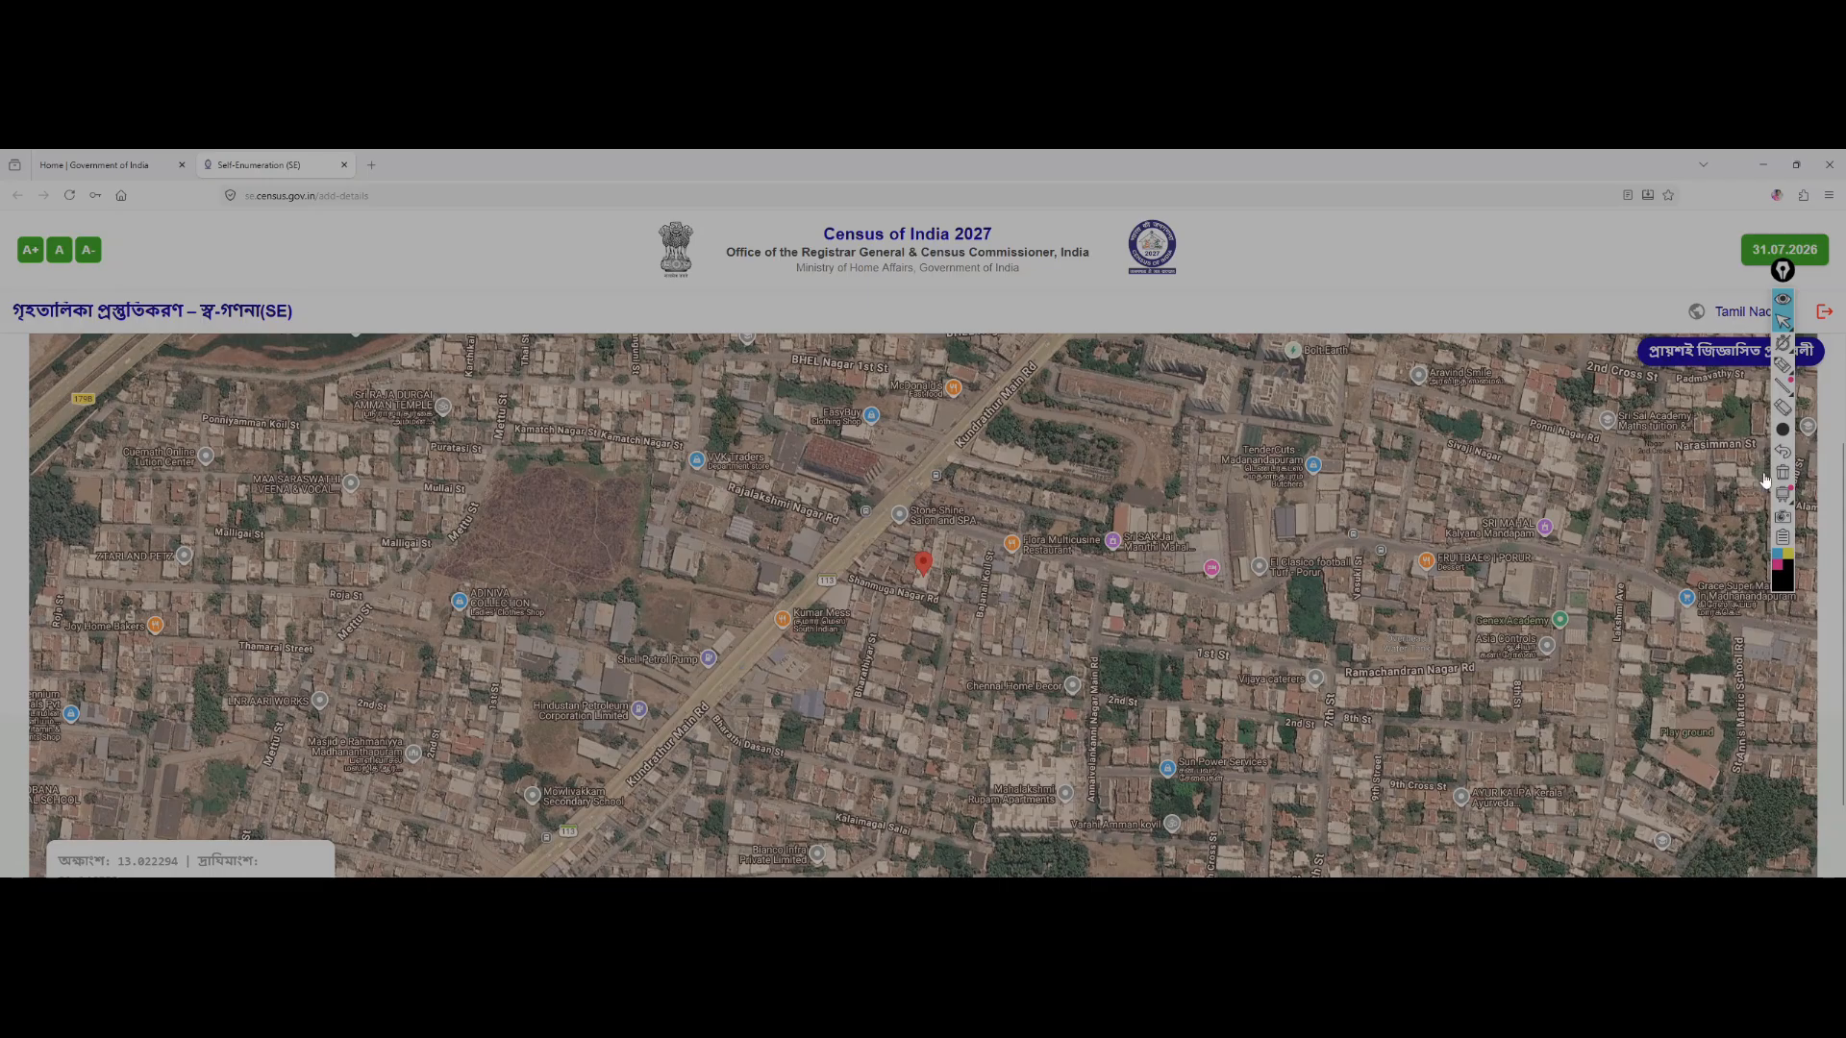
scroll(1765, 480, "down", 2)
- Choose cement (সিমেন্ট) as the floor material and concrete (কংক্রীট) for the walls
scroll(1766, 481, "up", 1)
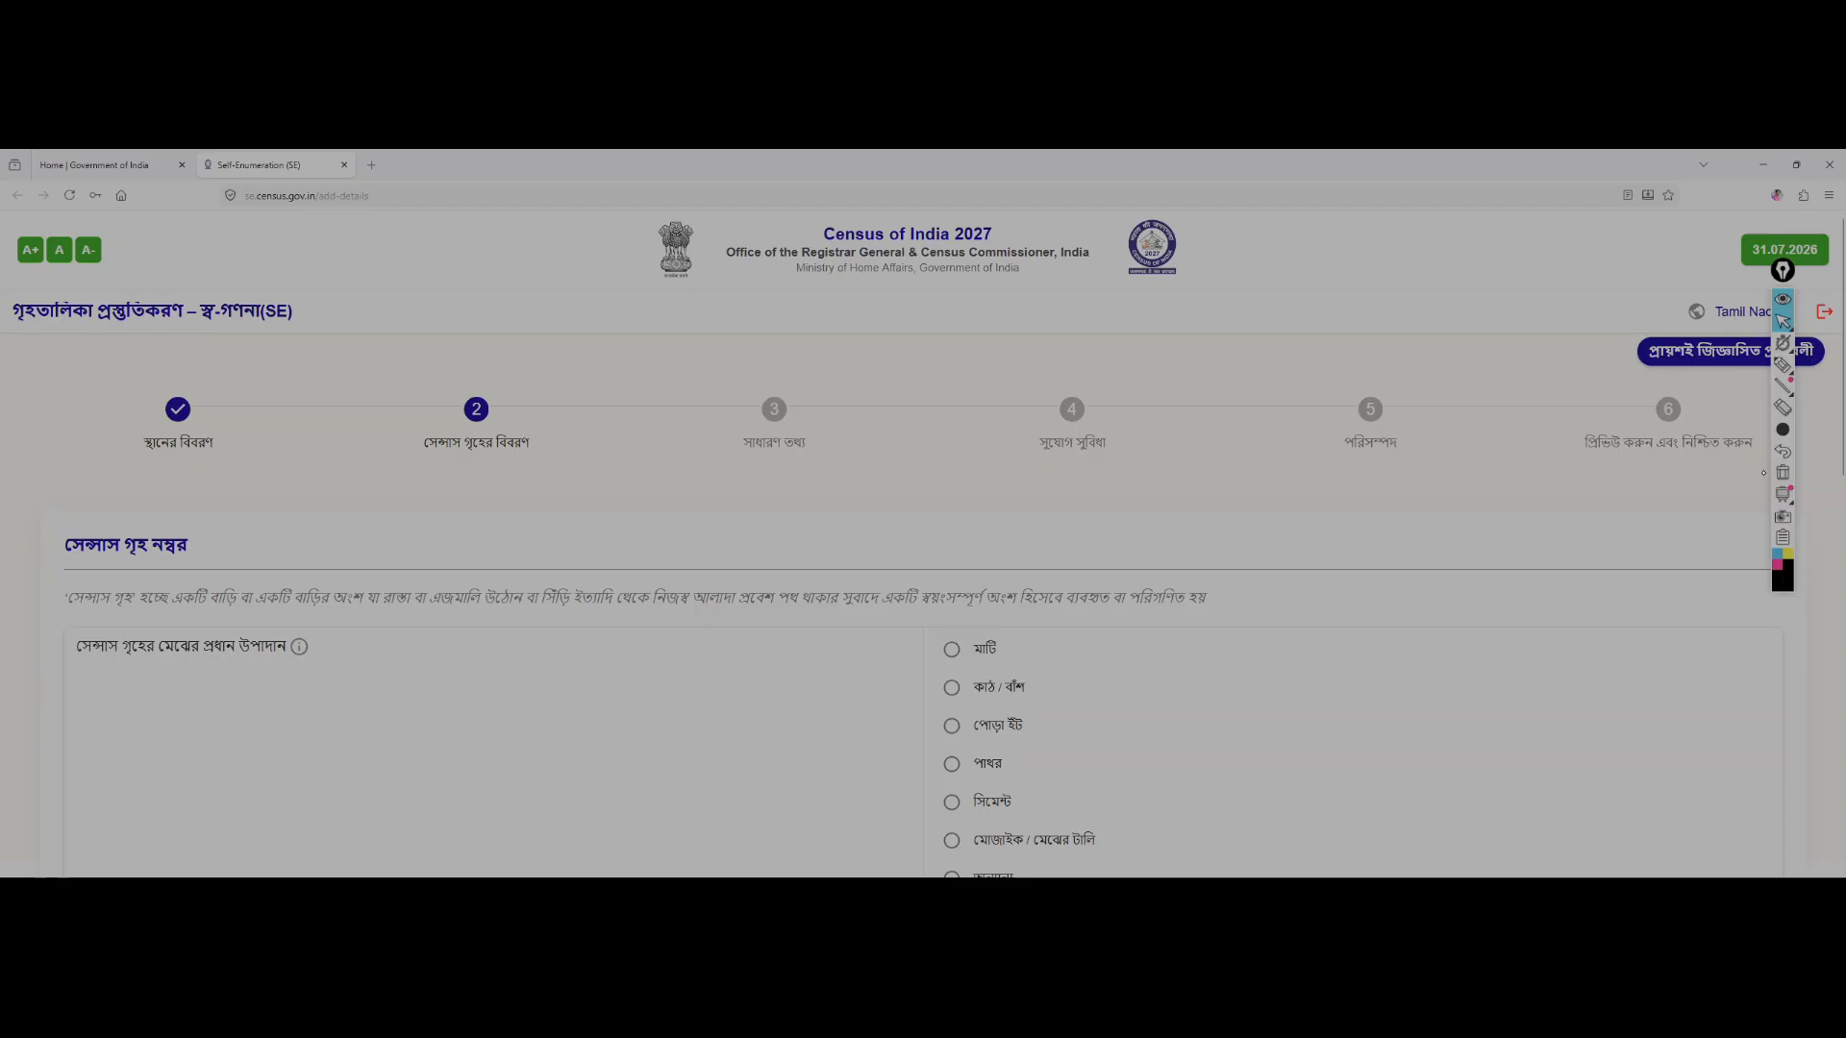
mouse_move(1783, 430)
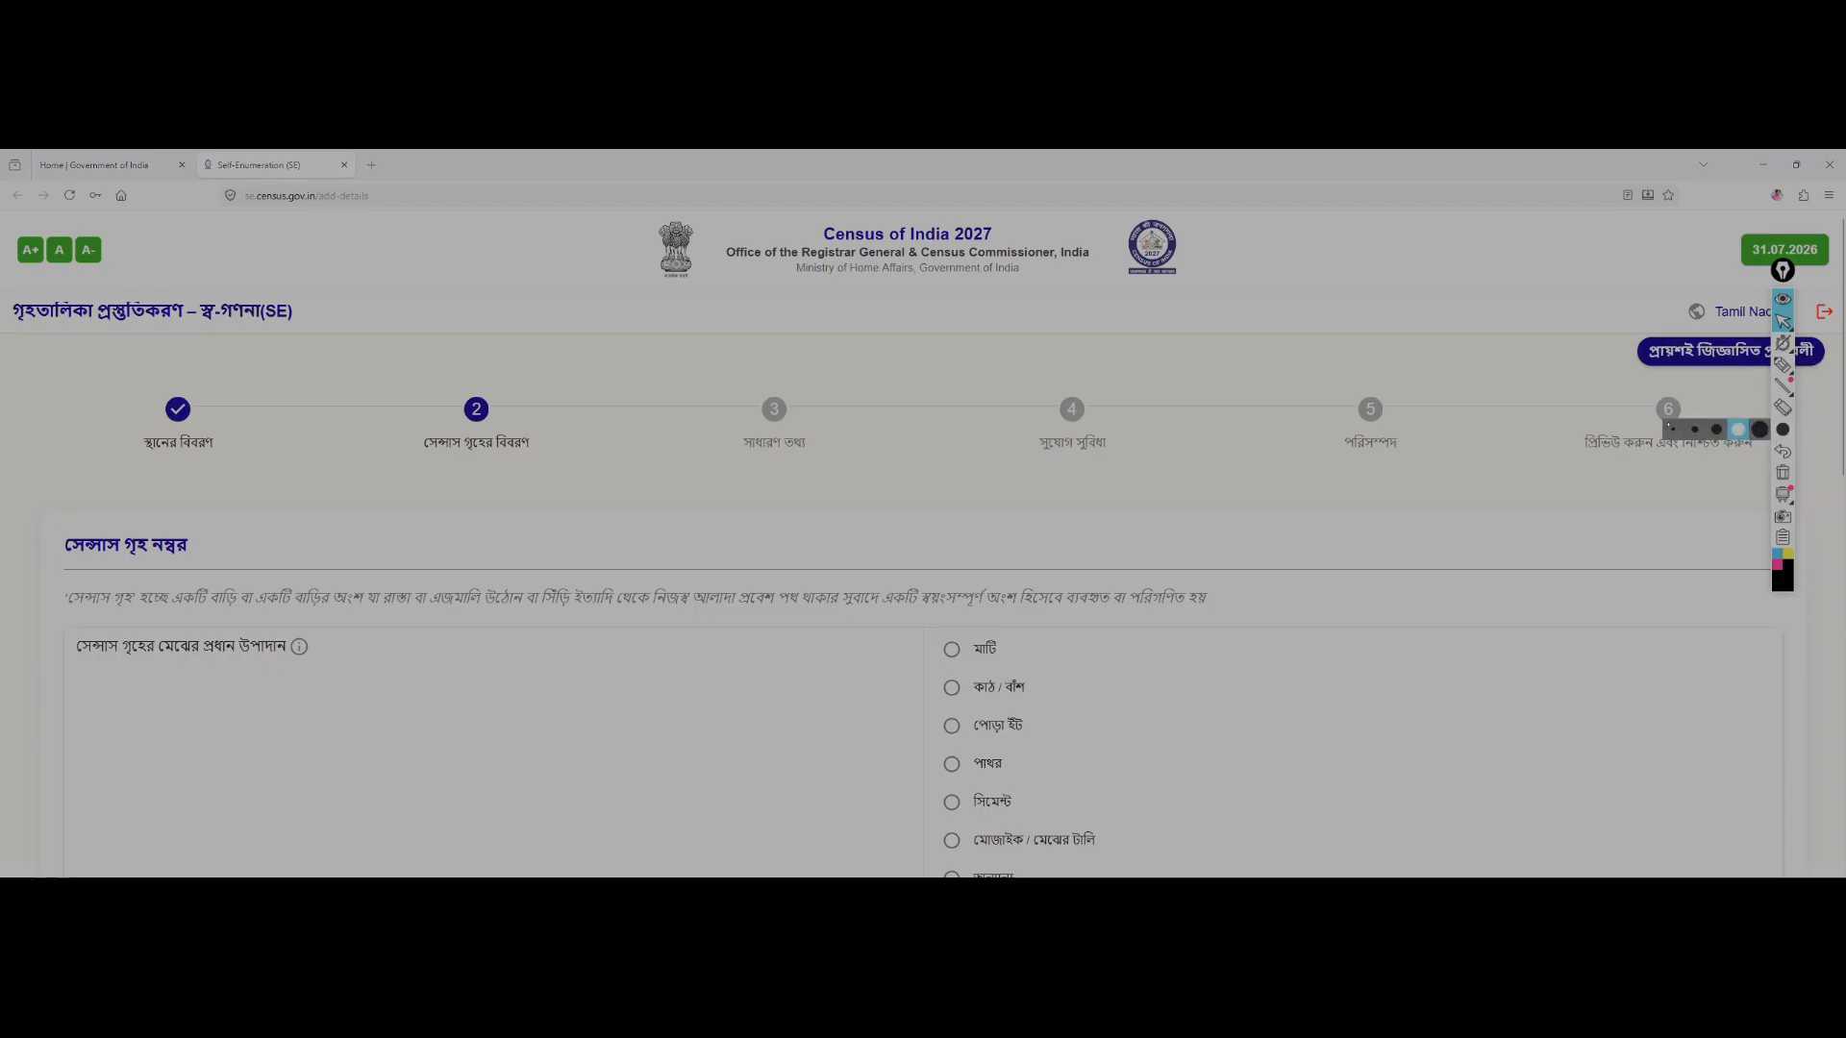
scroll(1671, 429, "down", 1)
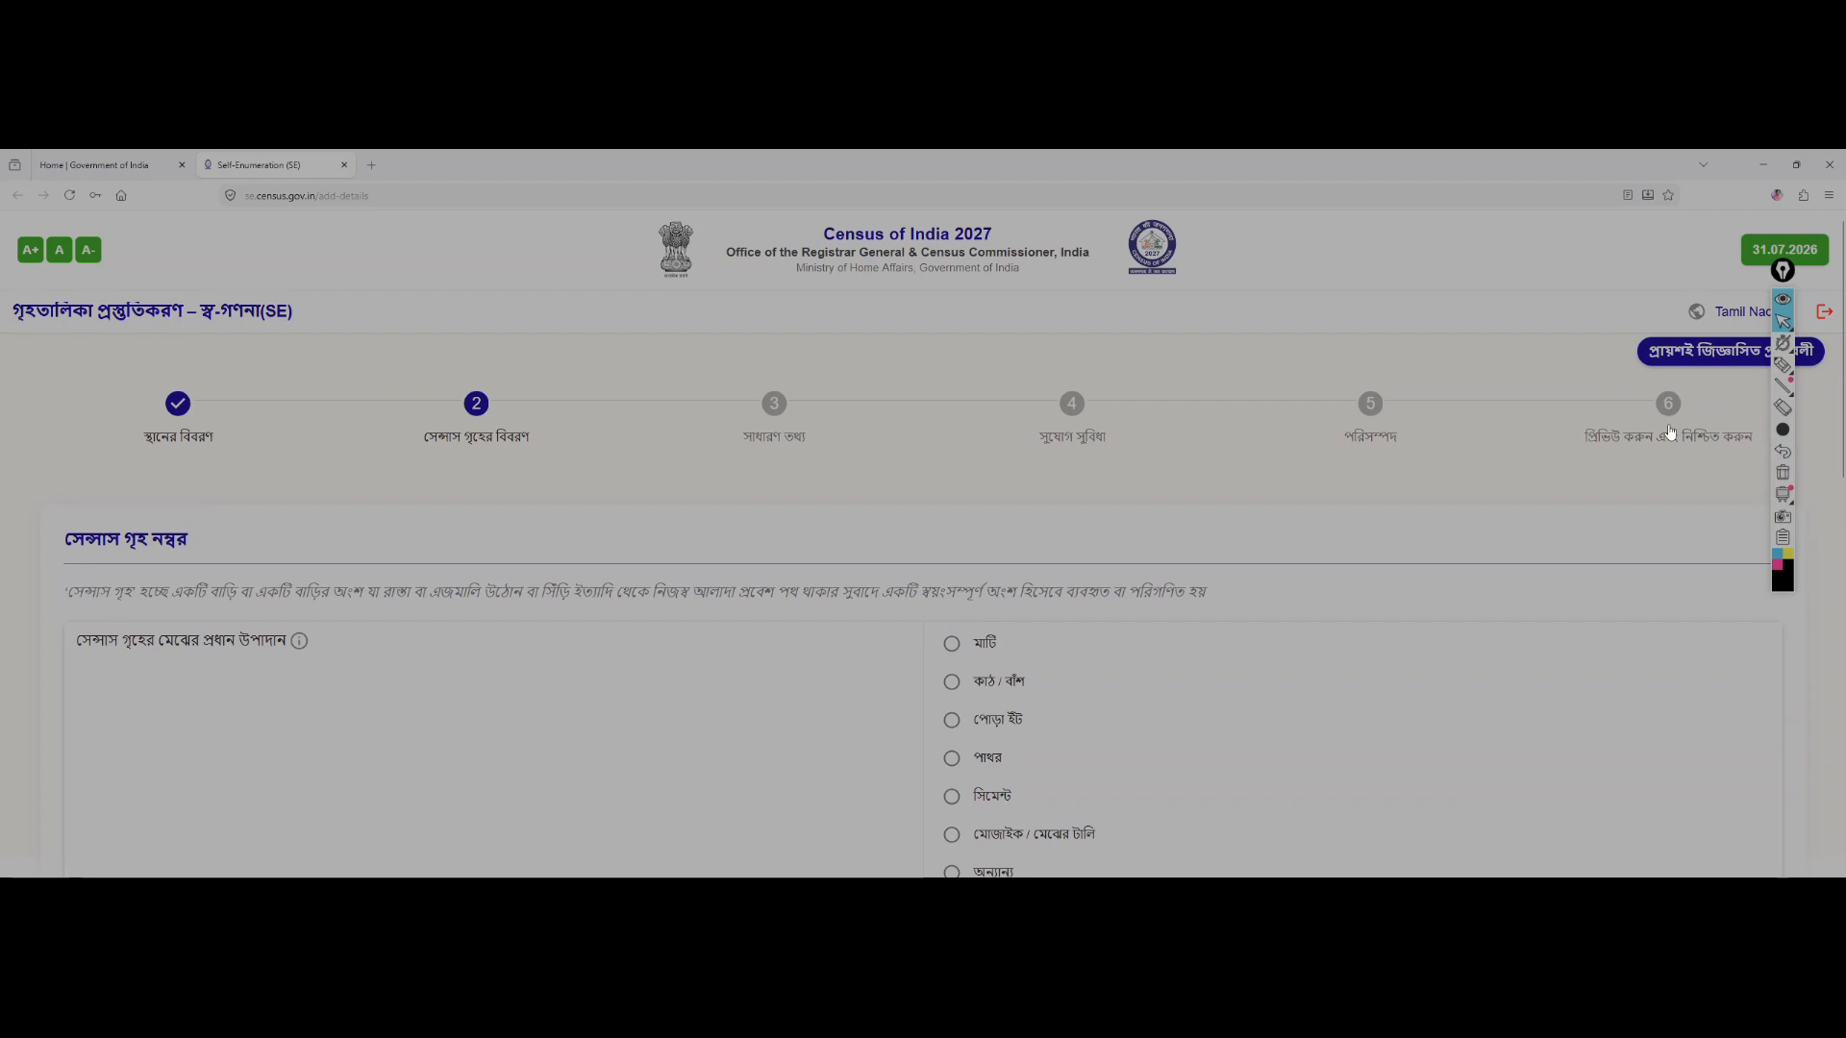
scroll(1670, 432, "down", 3)
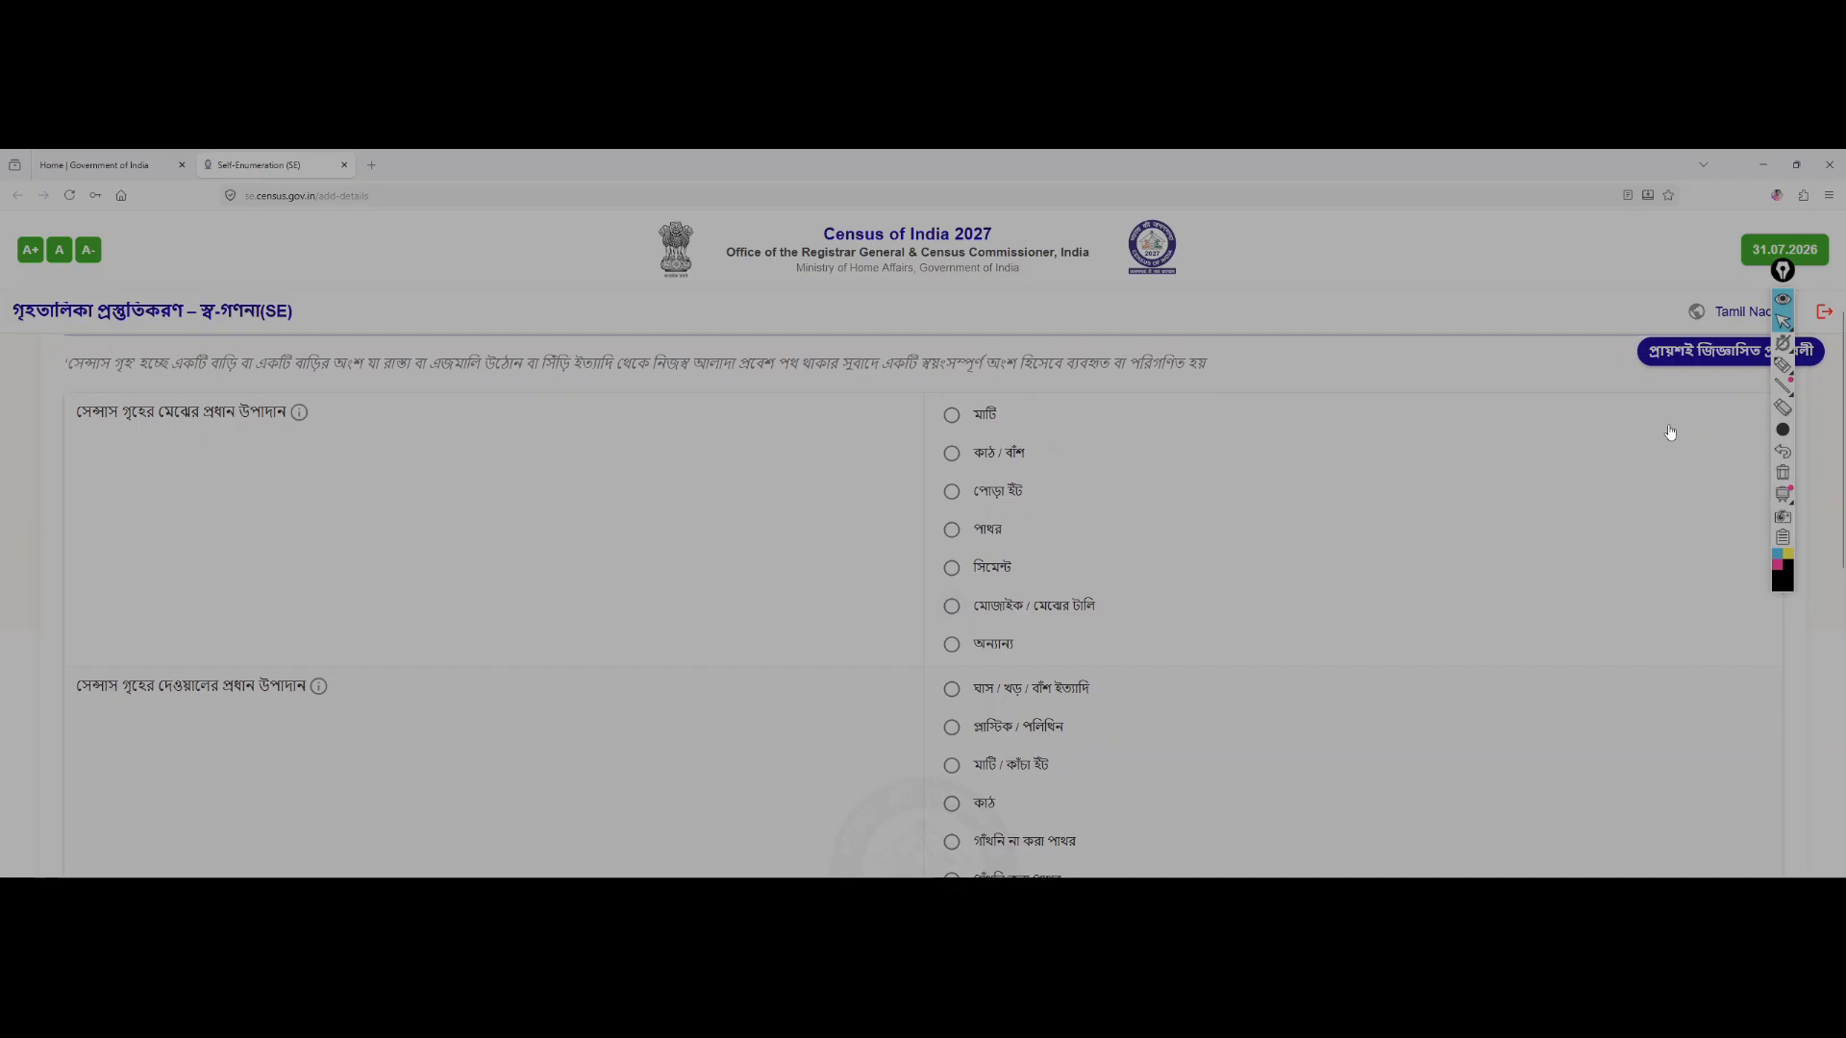
key("space")
scroll(1668, 424, "down", 2)
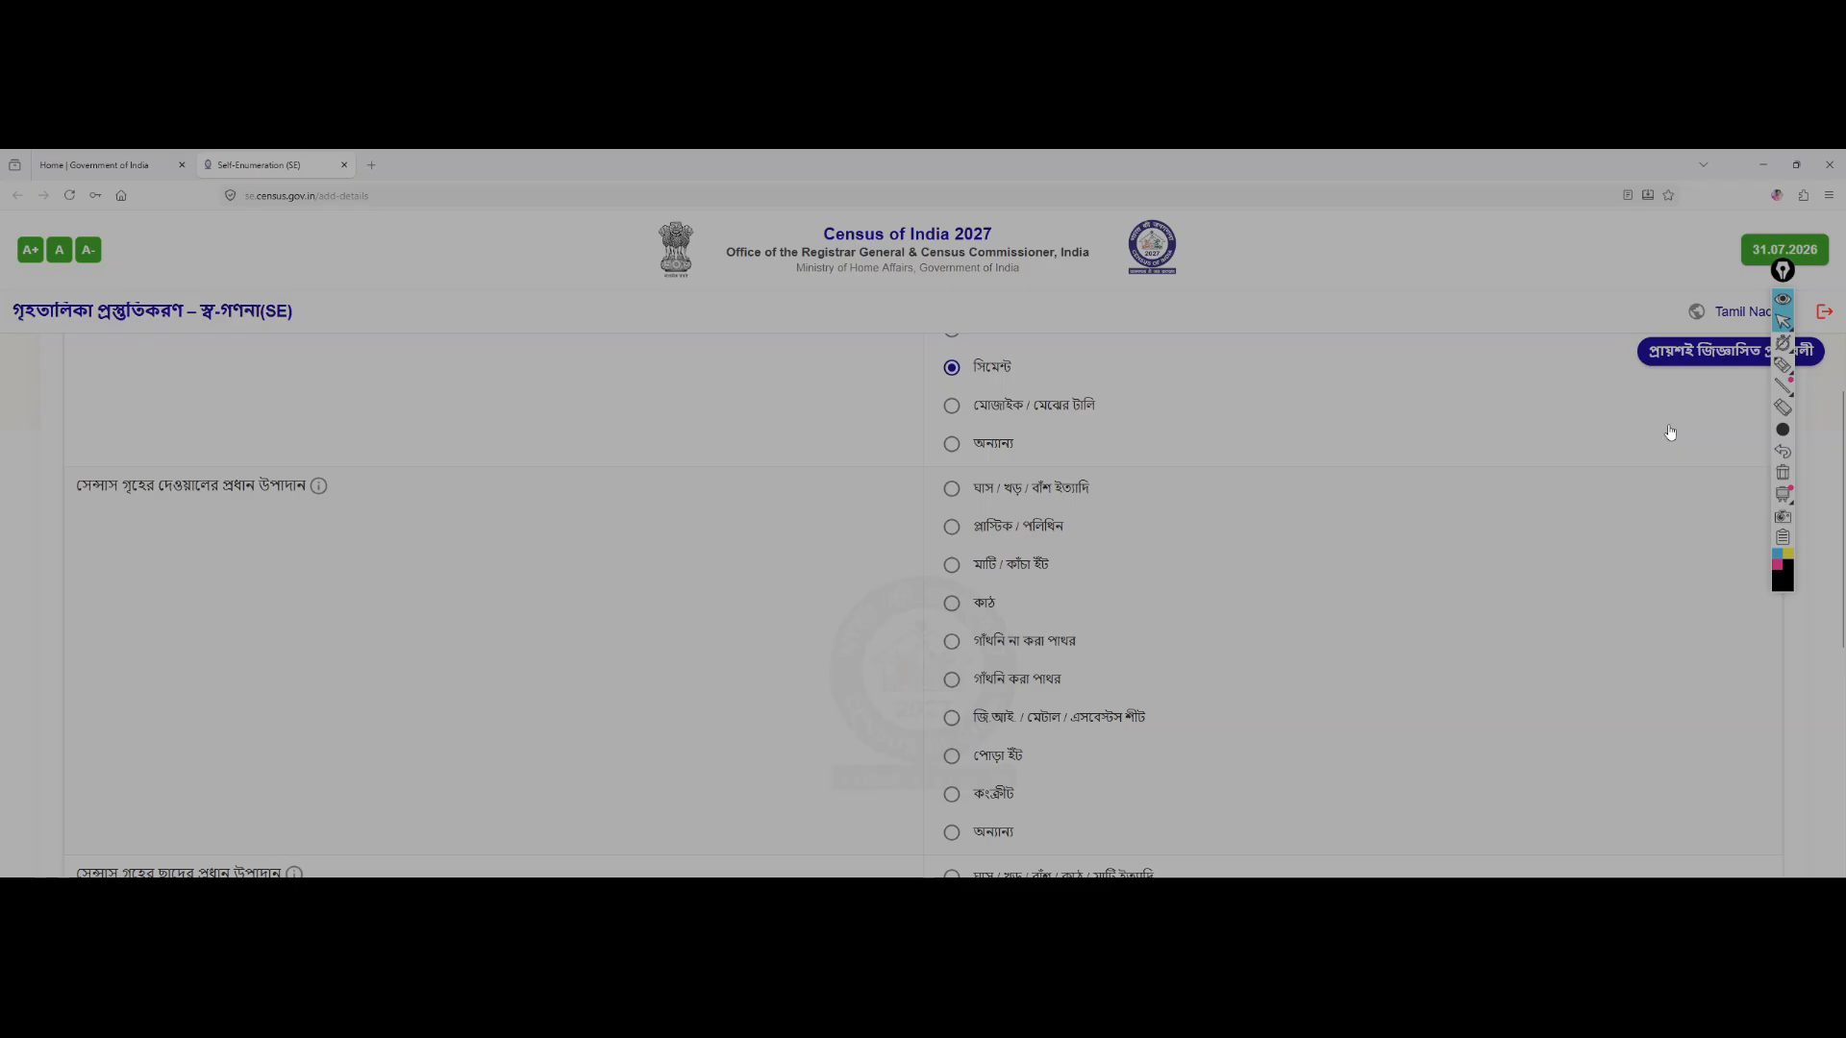
scroll(1671, 433, "down", 2)
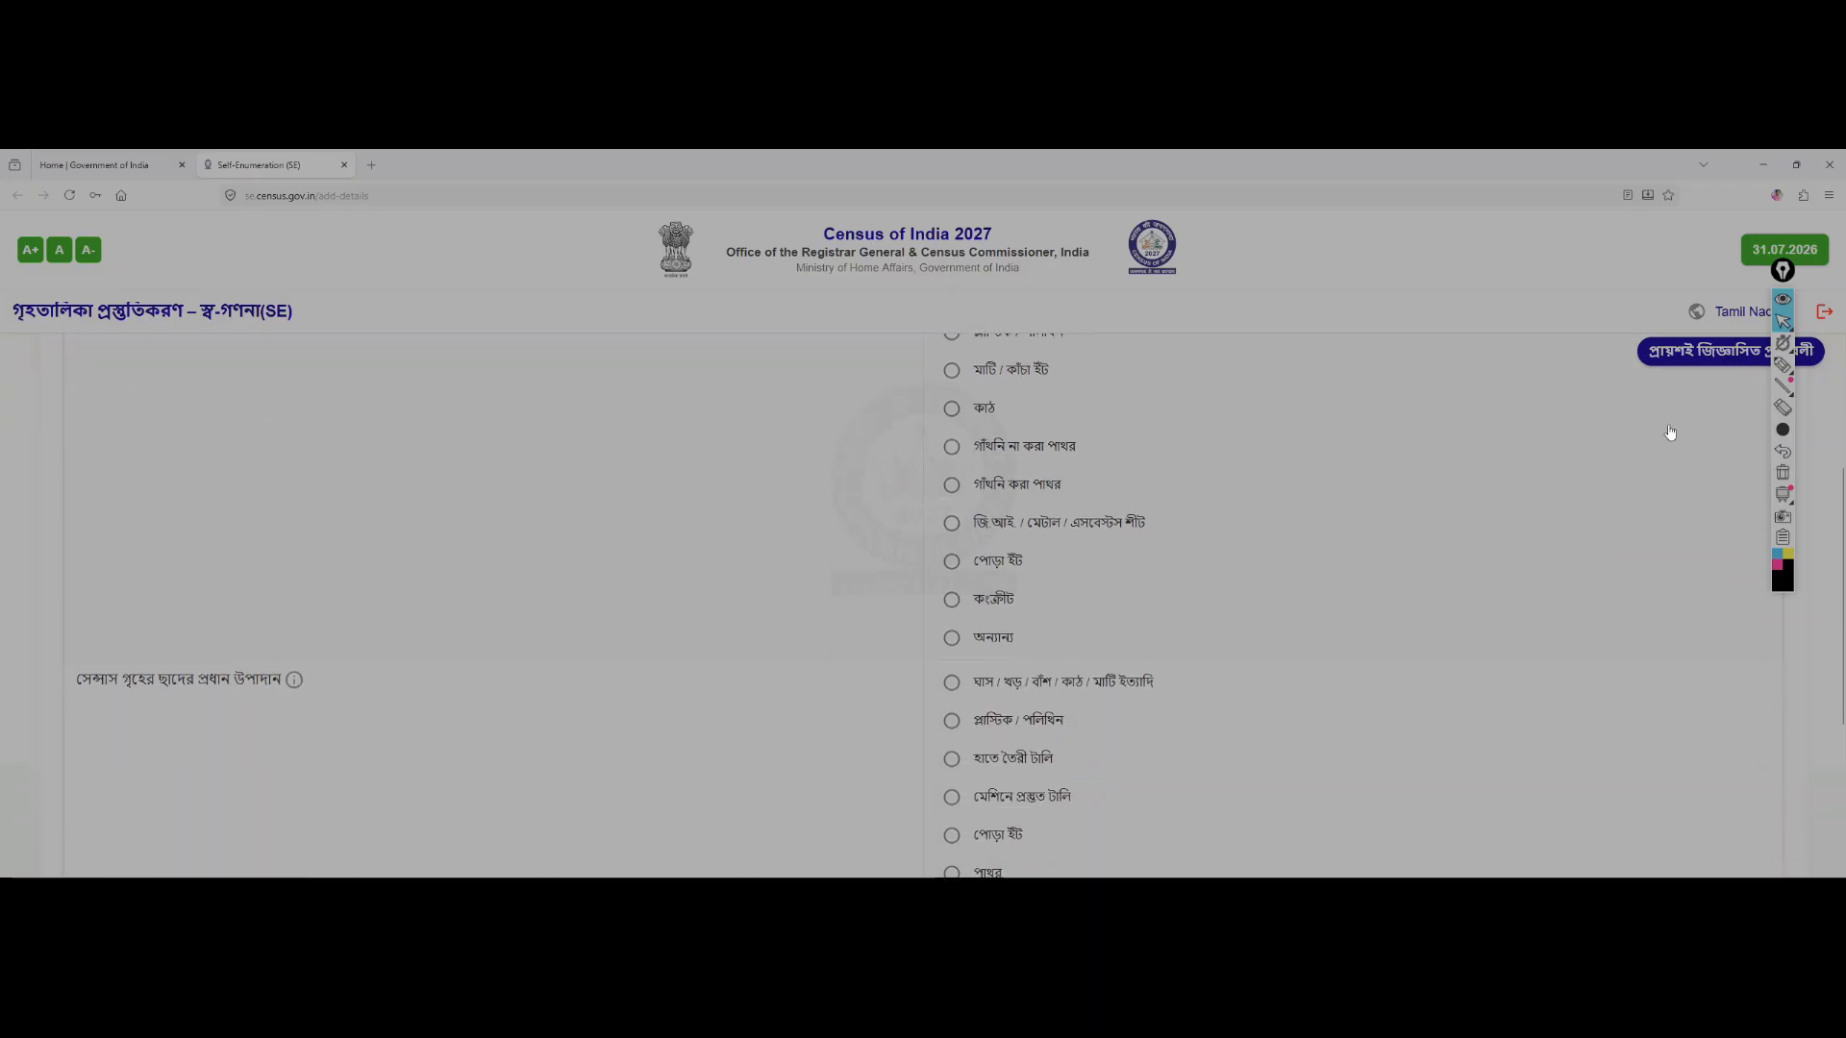
left_click(952, 600)
- Choose concrete for the roof, mark the house liveable (বাসযোগ্য), and save the house details
scroll(1668, 425, "down", 2)
scroll(1668, 425, "down", 1)
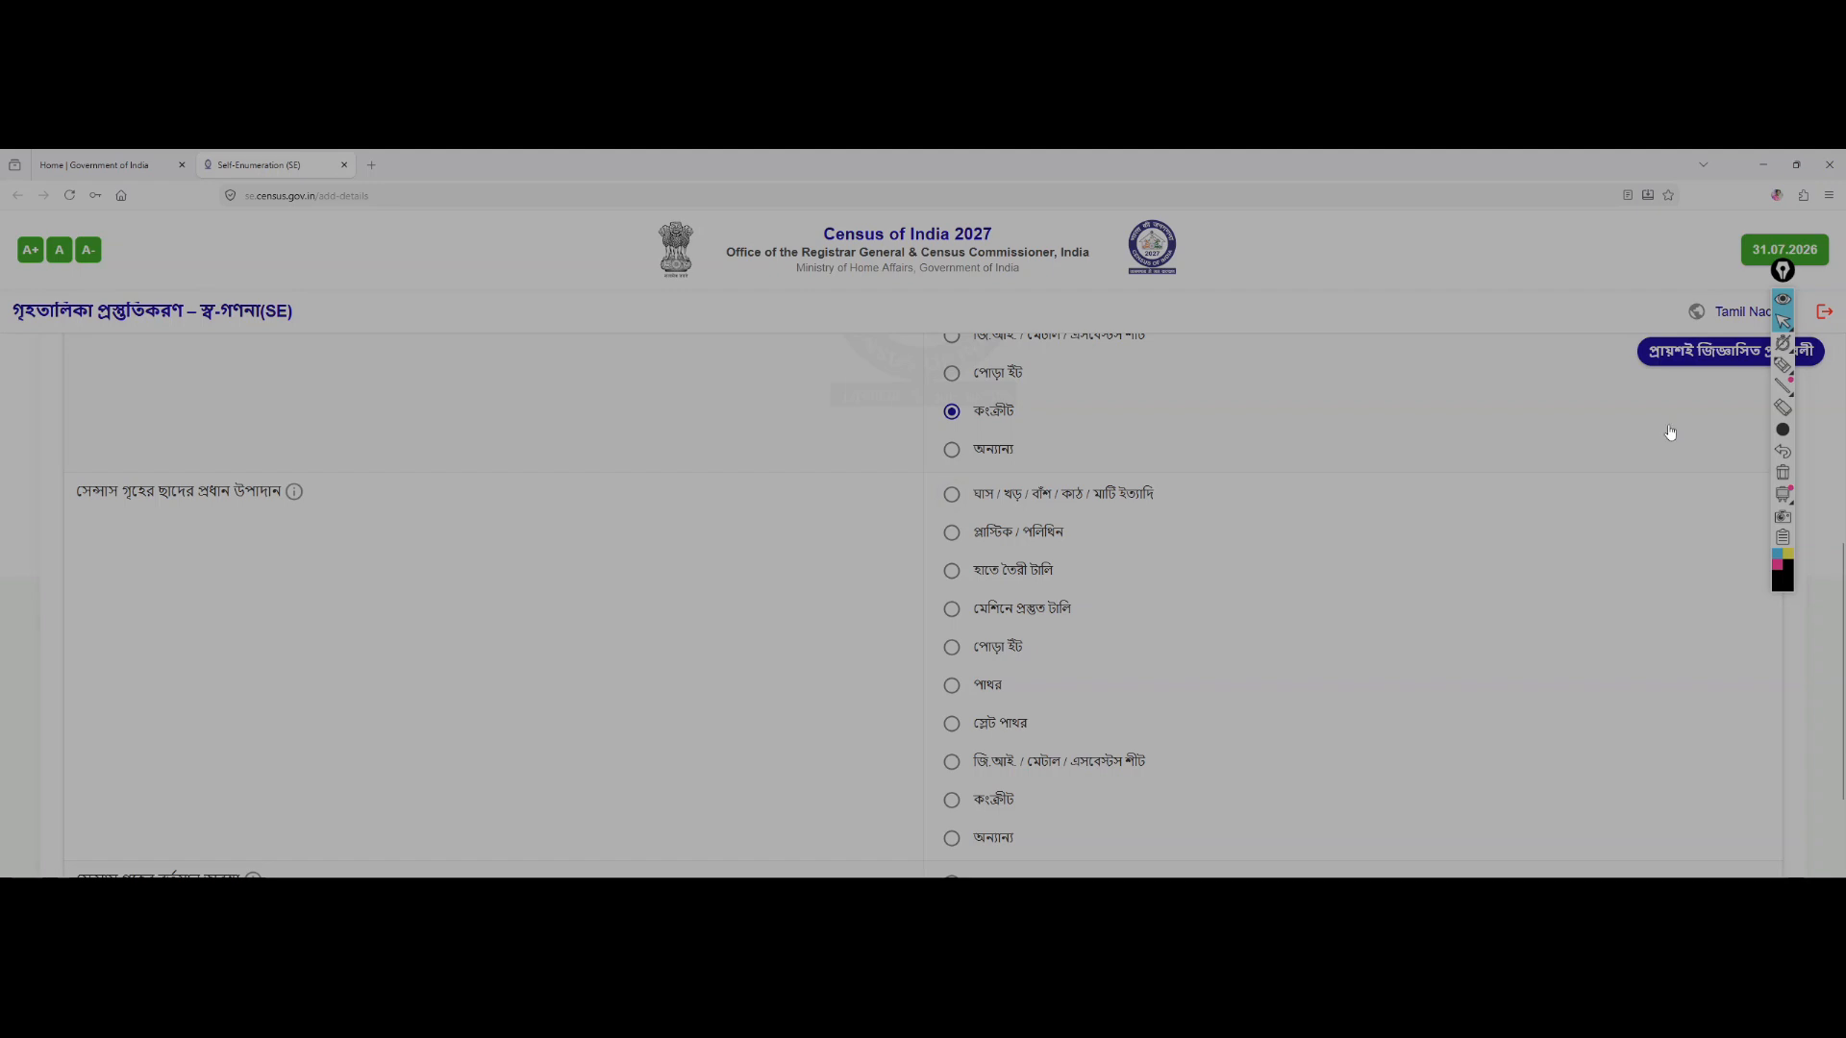
scroll(1671, 432, "down", 2)
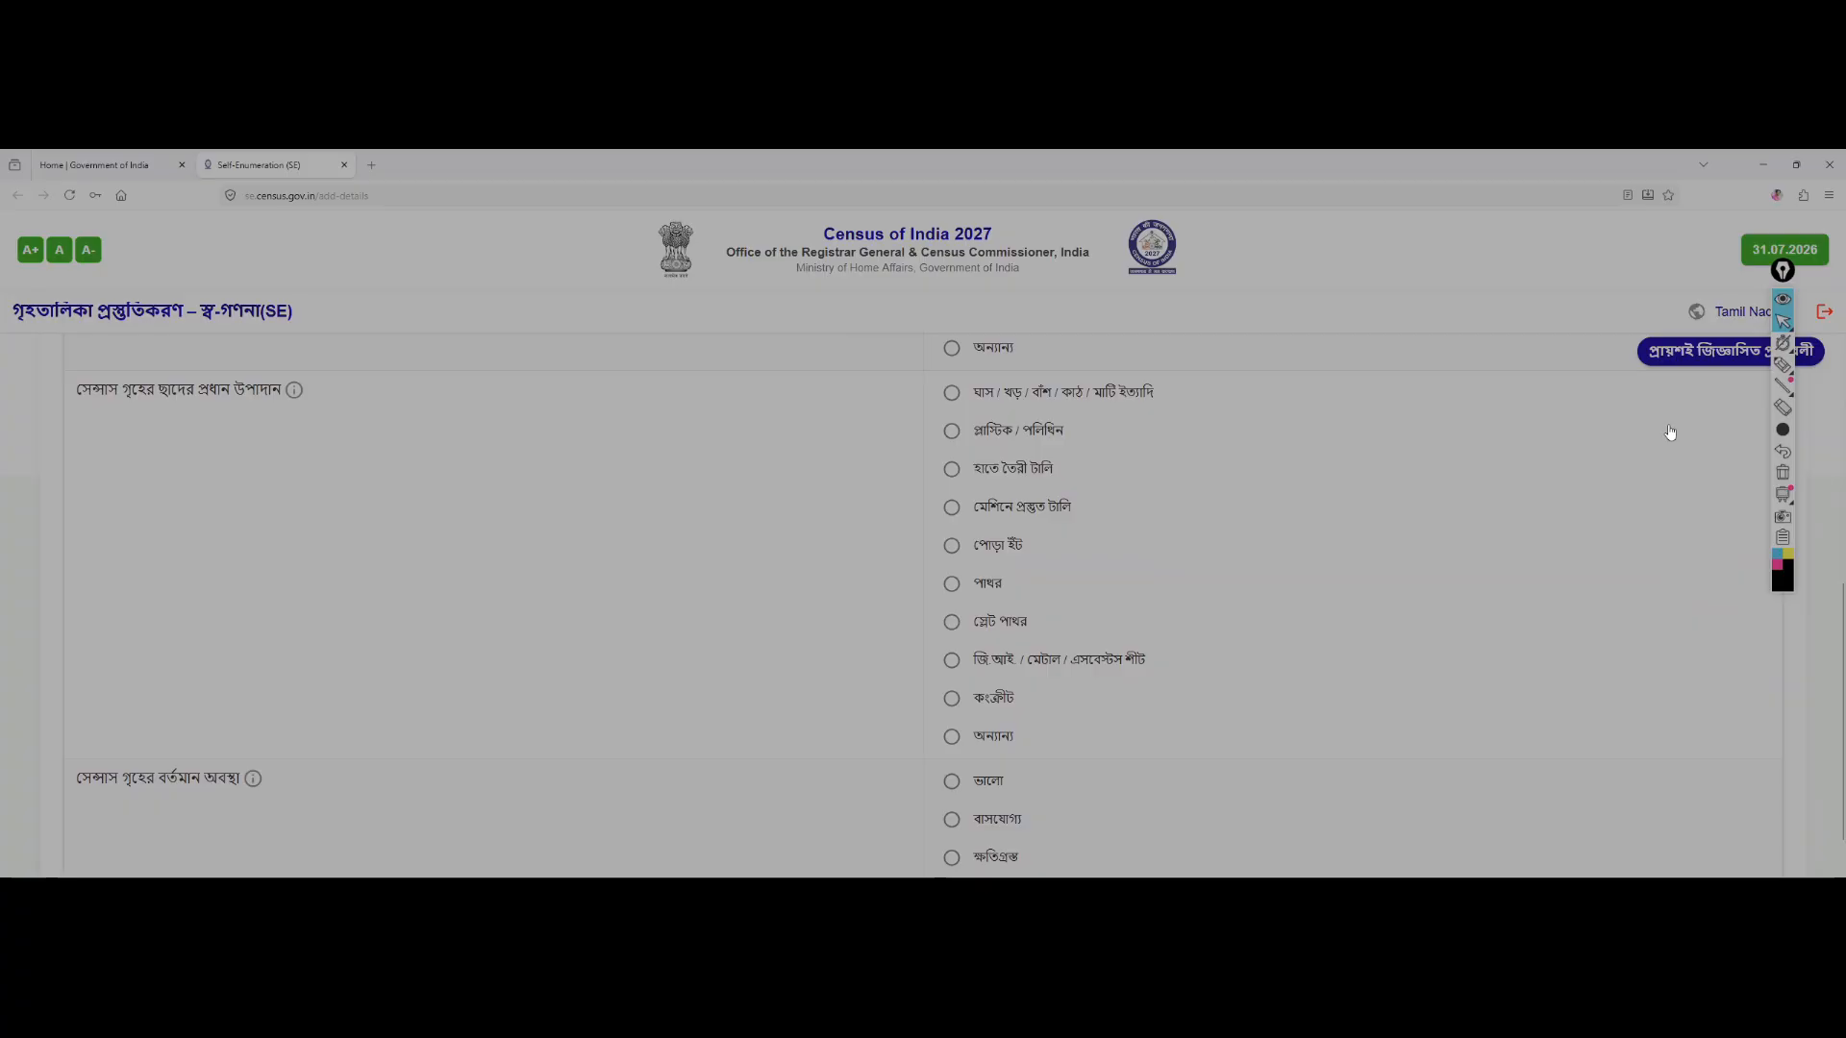
left_click(952, 699)
scroll(1671, 433, "down", 1)
scroll(1668, 424, "down", 2)
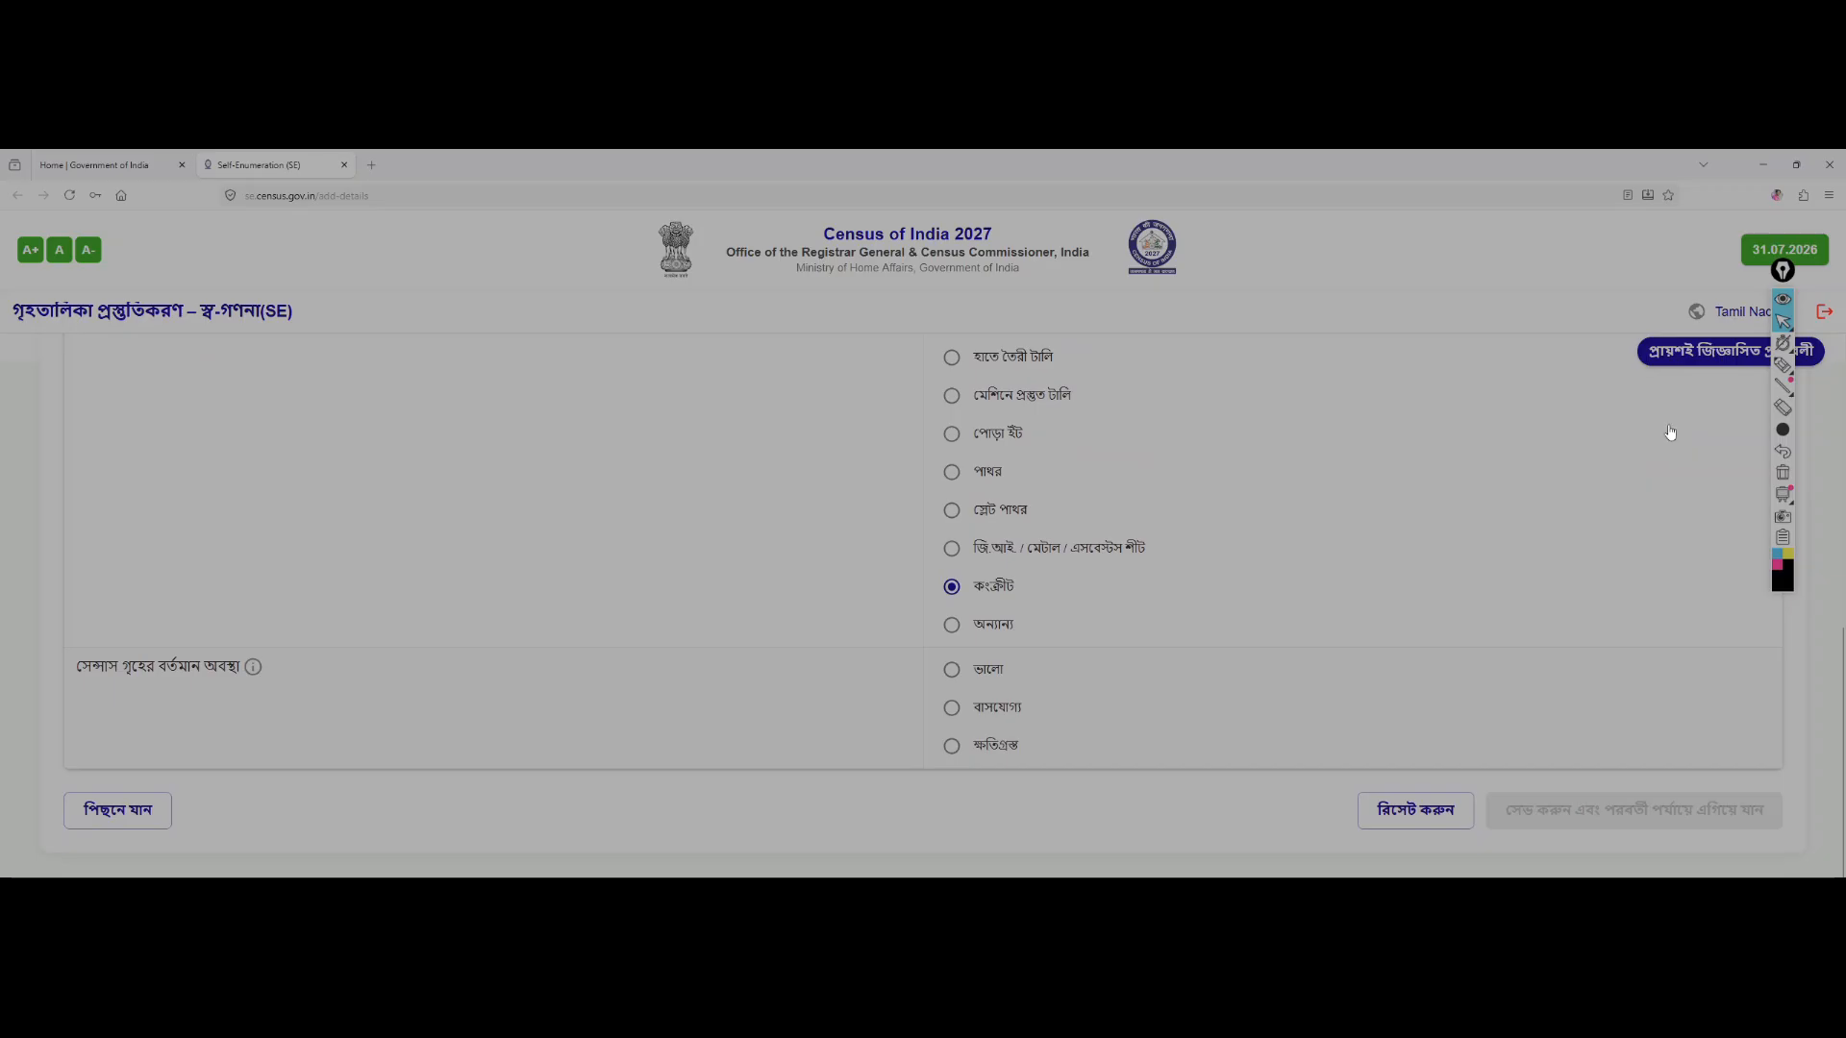
left_click(952, 708)
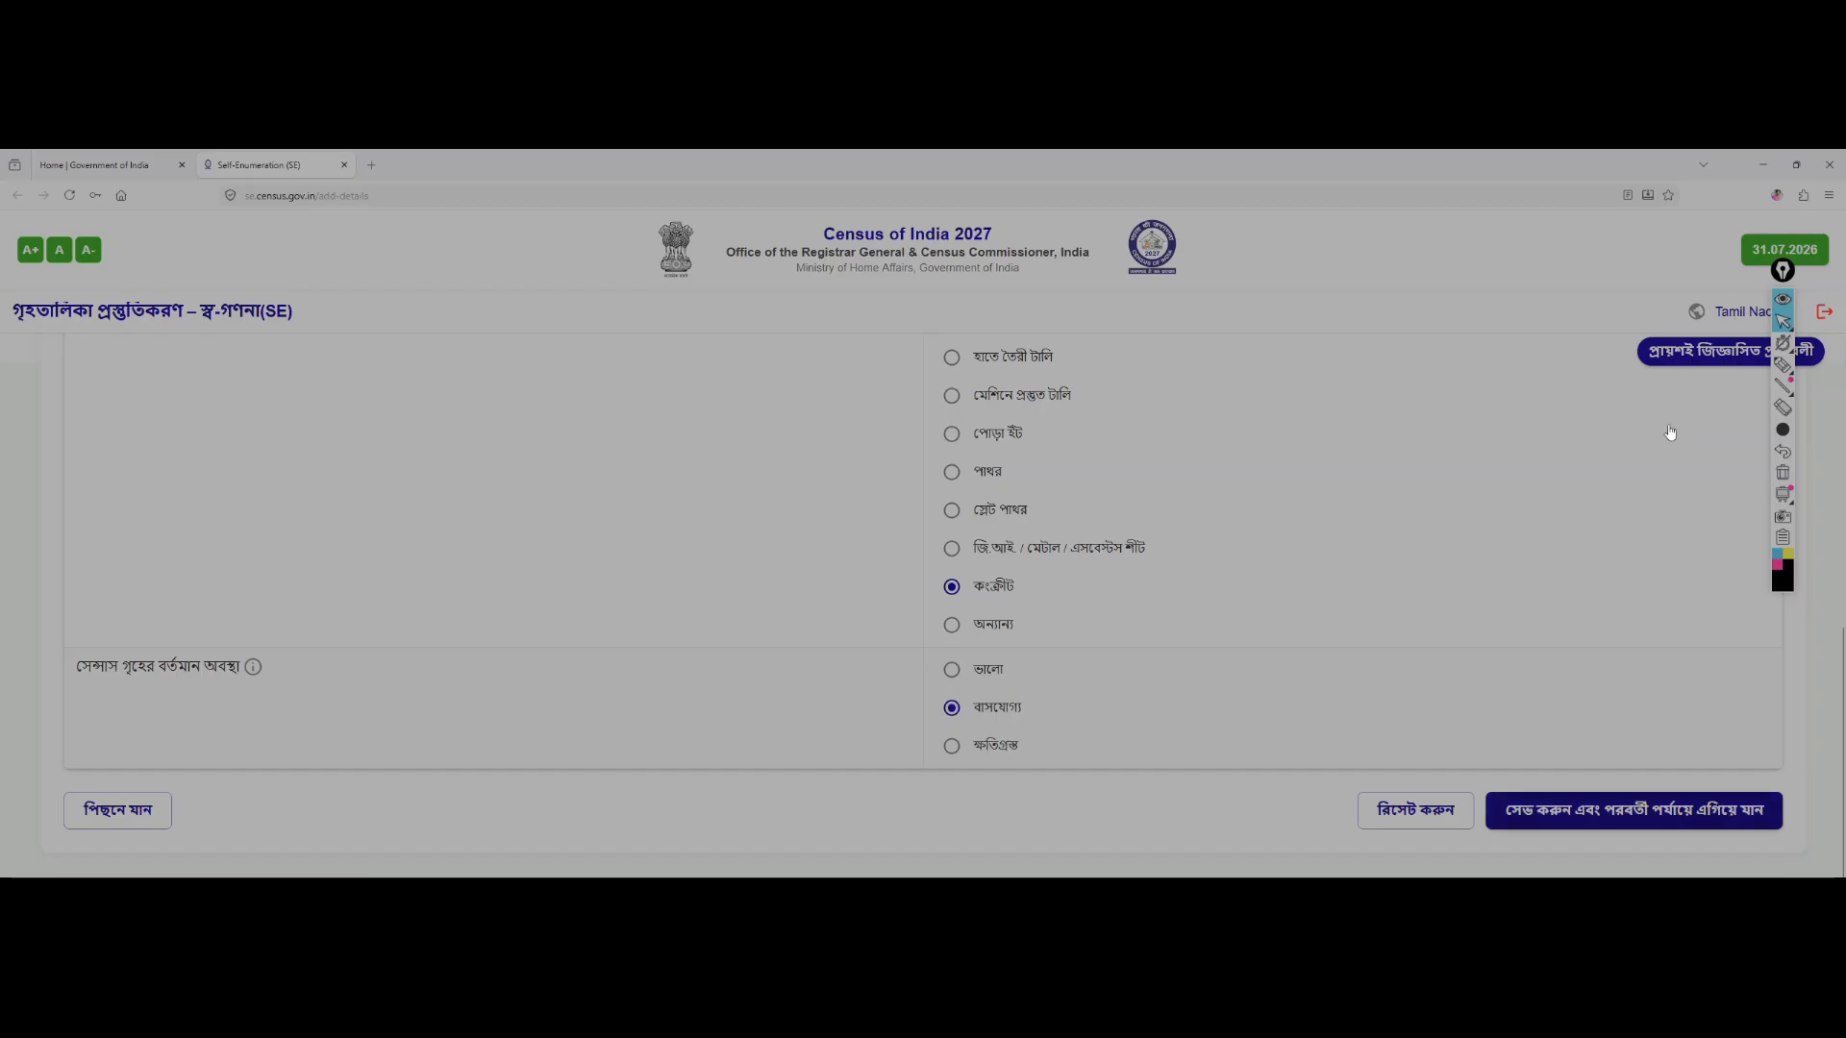
left_click(1634, 810)
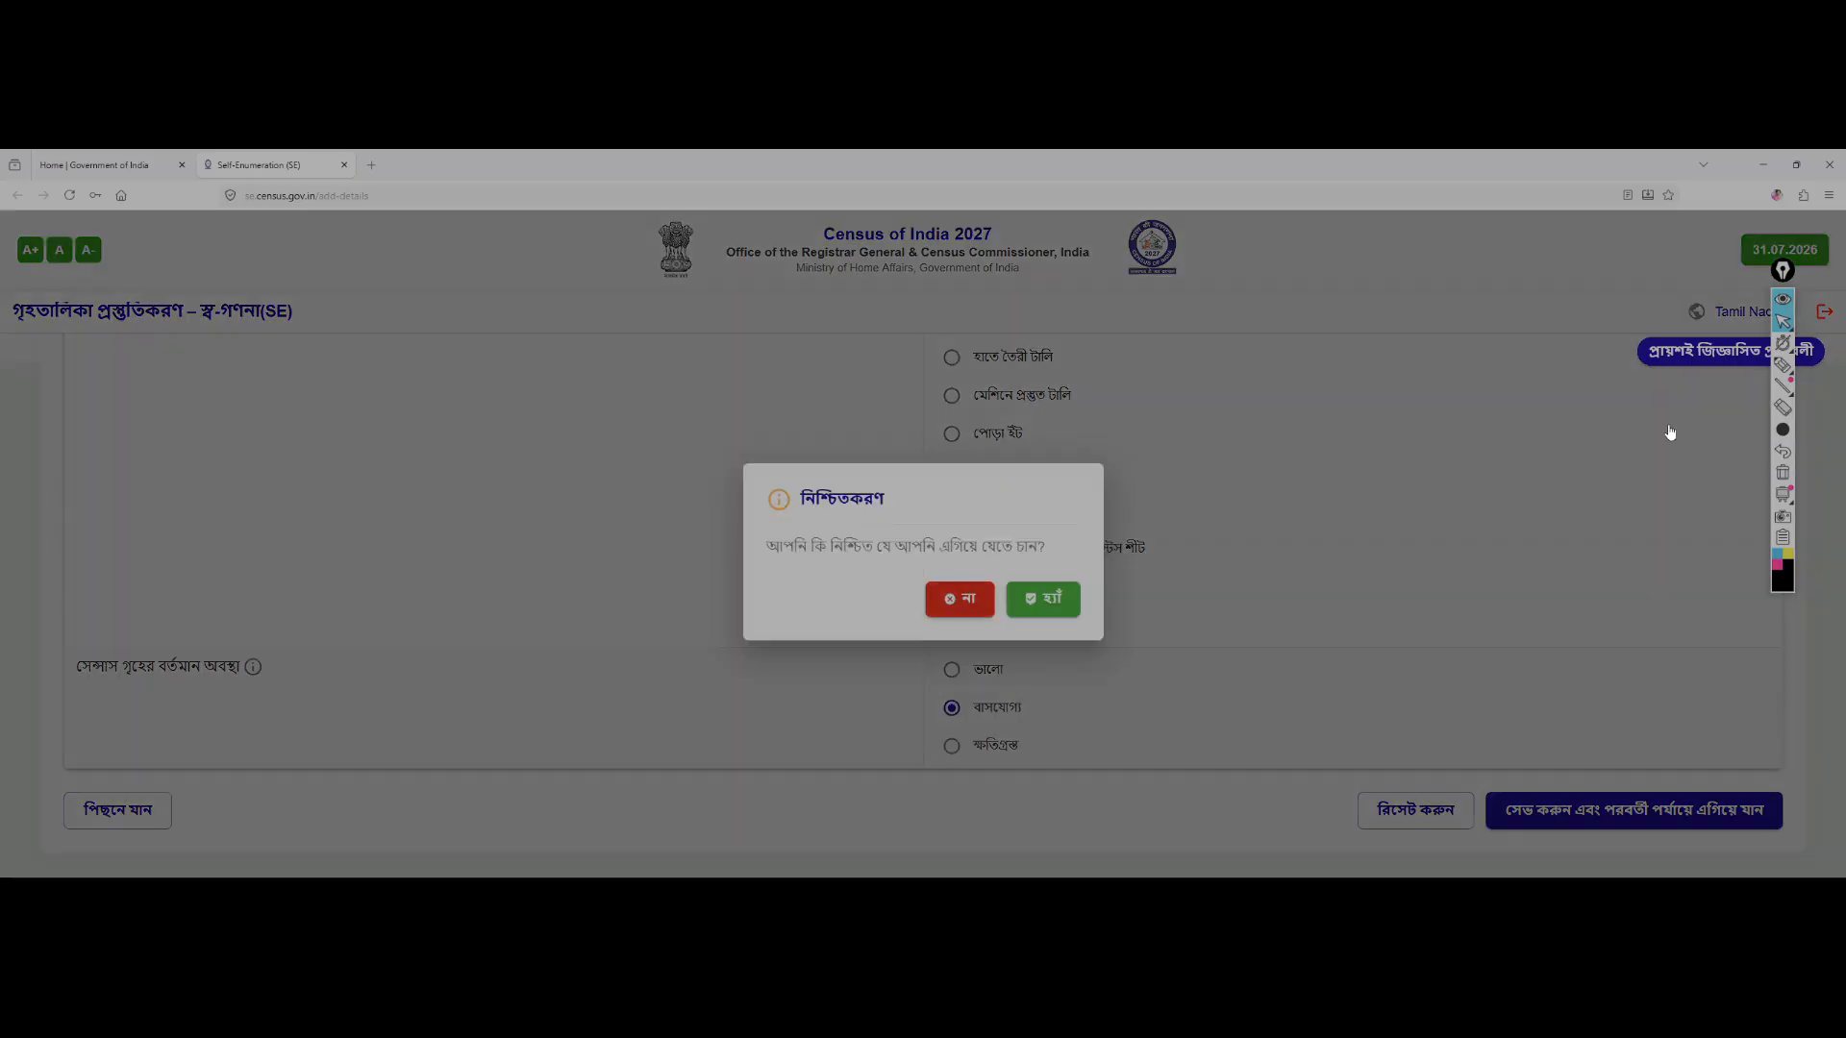
- Confirm the house details, then handwrite and underline notes beside the total household members question
left_click(1043, 599)
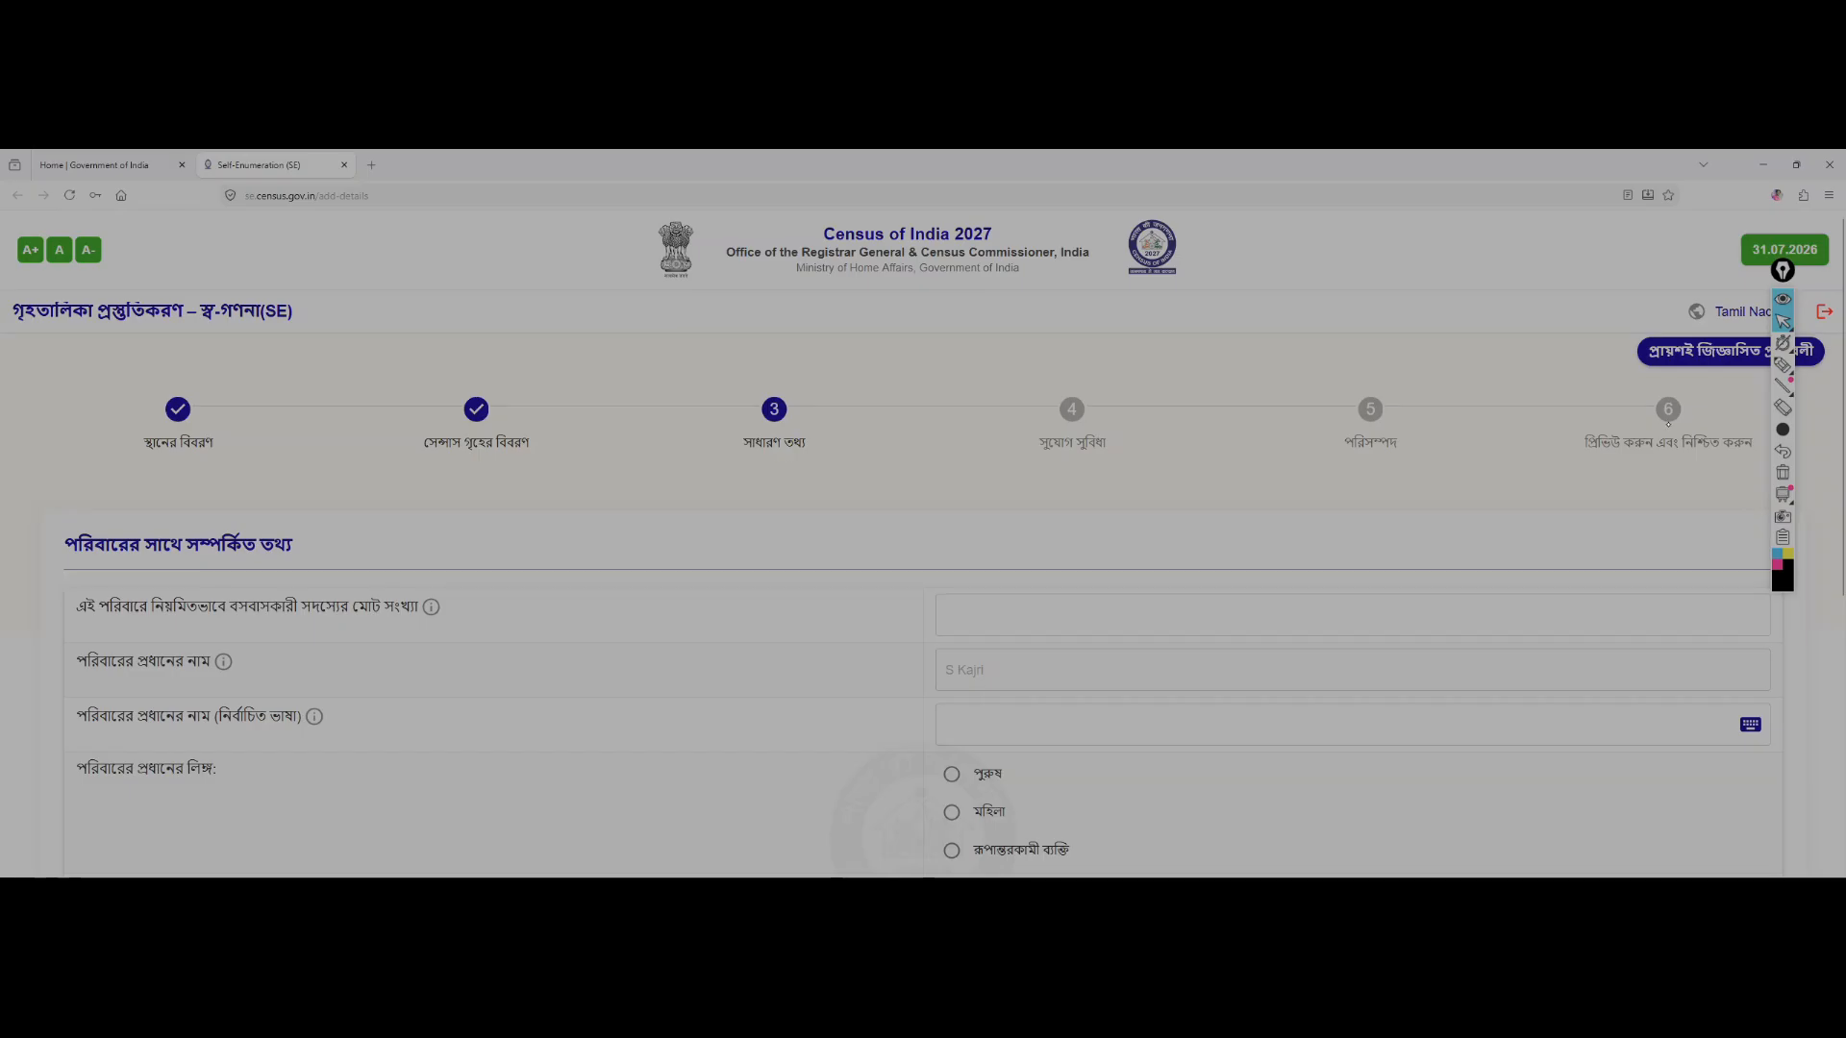
left_click(961, 616)
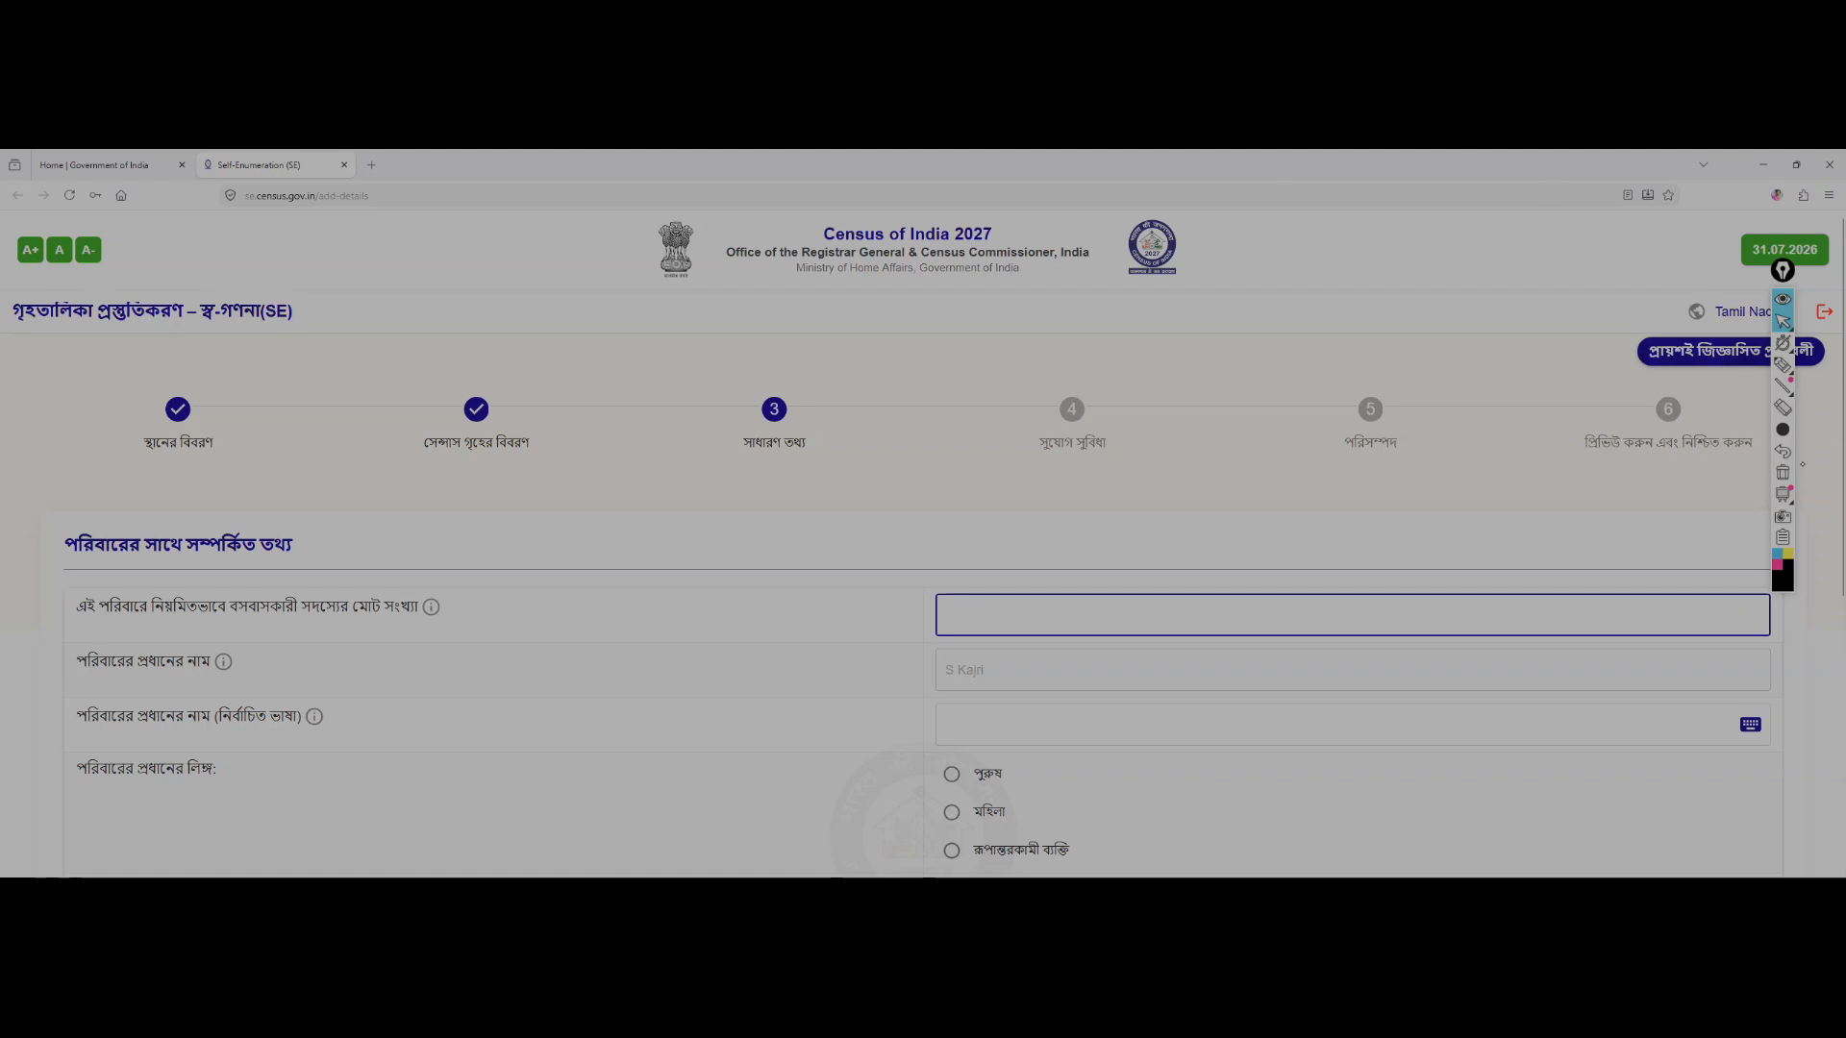
left_click(1784, 365)
left_click_drag(609, 582, 661, 604)
mouse_move(690, 541)
left_mouse_down()
mouse_move(712, 577)
mouse_move(764, 537)
left_mouse_up()
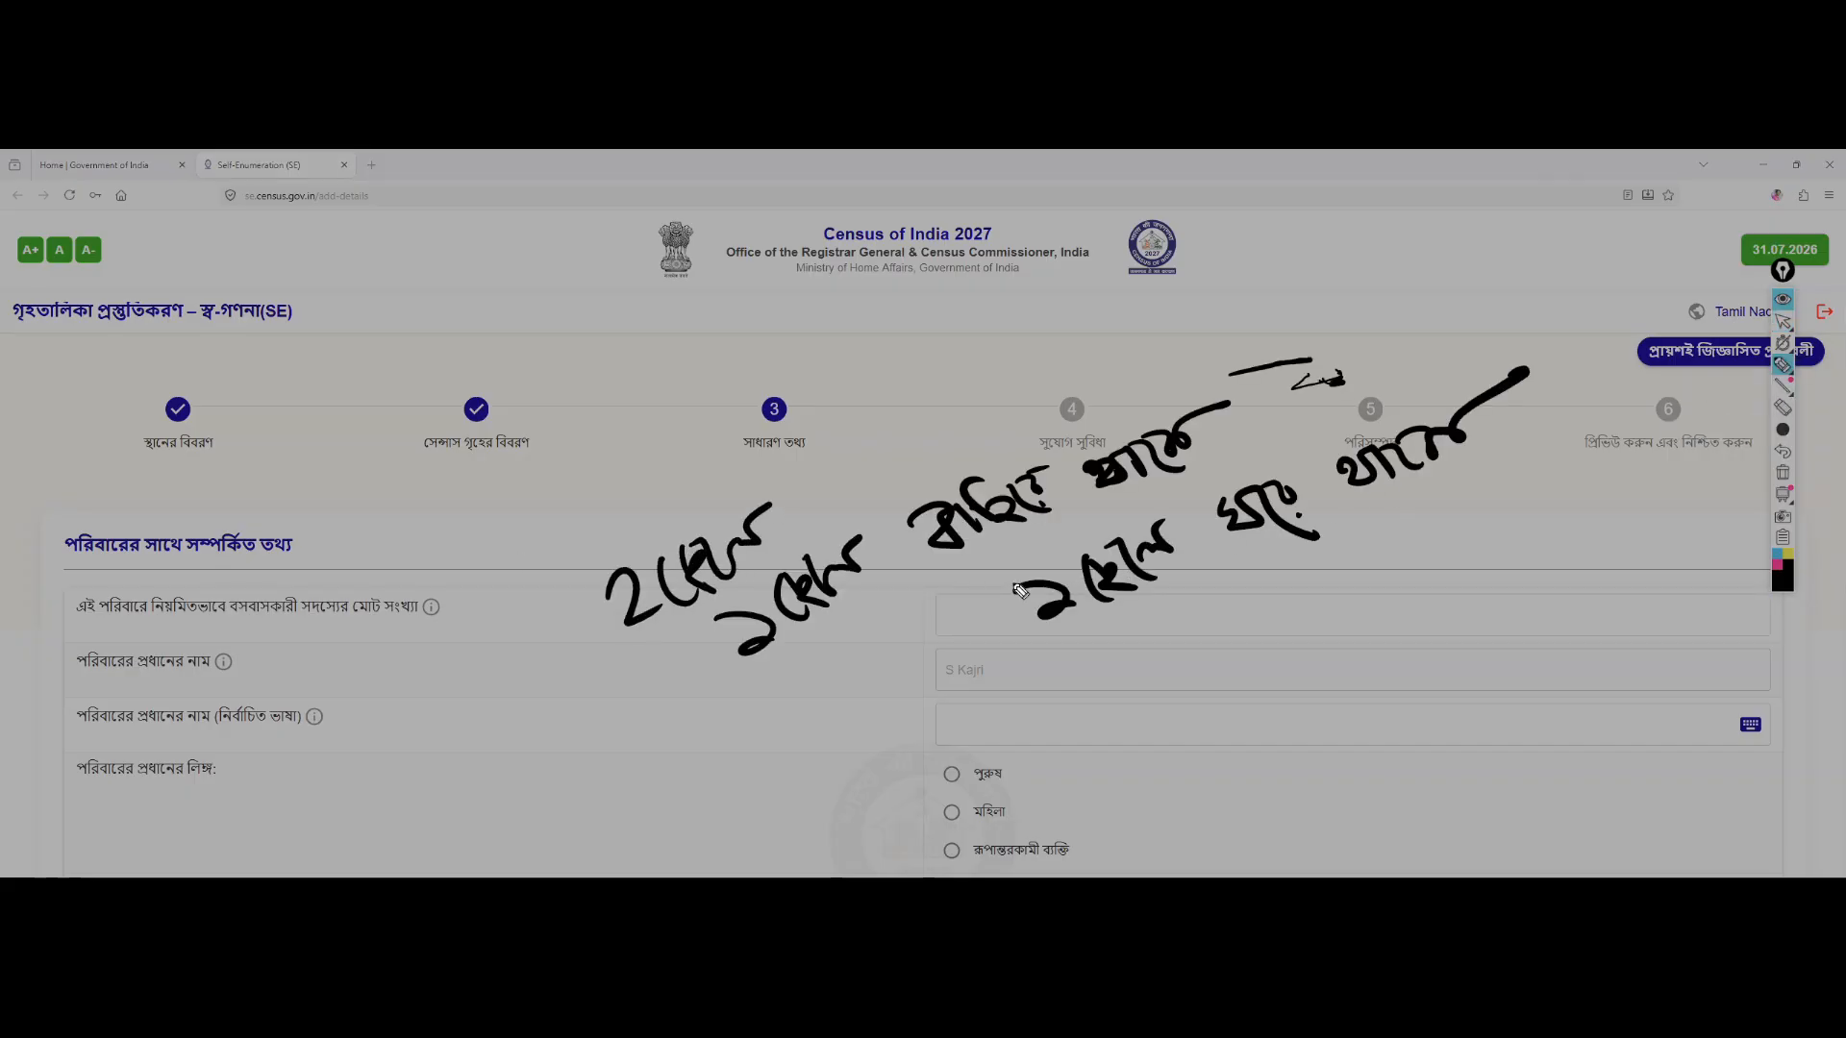
left_click_drag(1054, 551, 1201, 483)
left_click_drag(1125, 623, 1393, 516)
- Box, tick and circle the notes near the members question and step 4, then erase all annotations
mouse_move(1278, 433)
left_mouse_down()
mouse_move(1471, 370)
mouse_move(1553, 471)
mouse_move(1052, 668)
mouse_move(1074, 548)
mouse_move(1254, 457)
left_mouse_up()
mouse_move(60, 617)
left_mouse_down()
mouse_move(171, 587)
mouse_move(260, 630)
mouse_move(404, 623)
left_mouse_up()
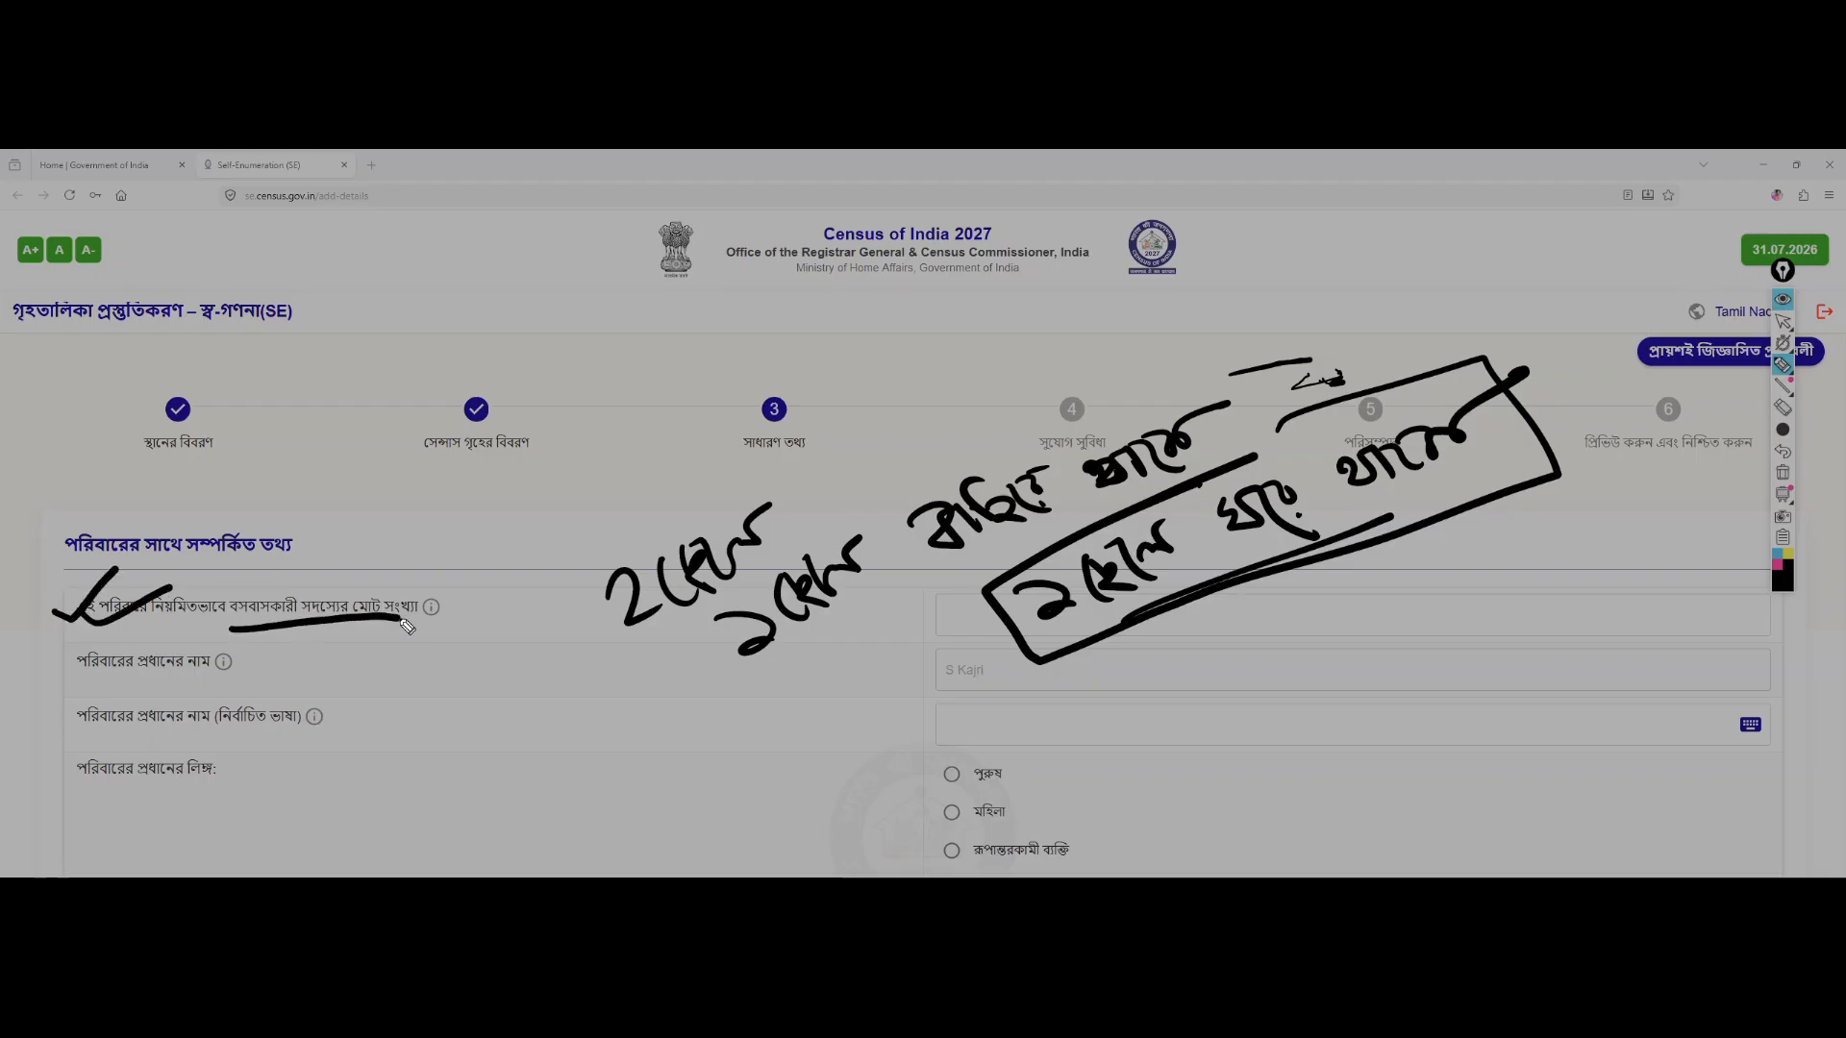
left_click_drag(1006, 445, 1079, 411)
mouse_move(842, 481)
left_mouse_down()
mouse_move(1178, 444)
mouse_move(723, 673)
mouse_move(914, 480)
mouse_move(877, 512)
mouse_move(788, 451)
mouse_move(757, 471)
mouse_move(823, 461)
left_mouse_up()
left_click_drag(1213, 559, 1144, 596)
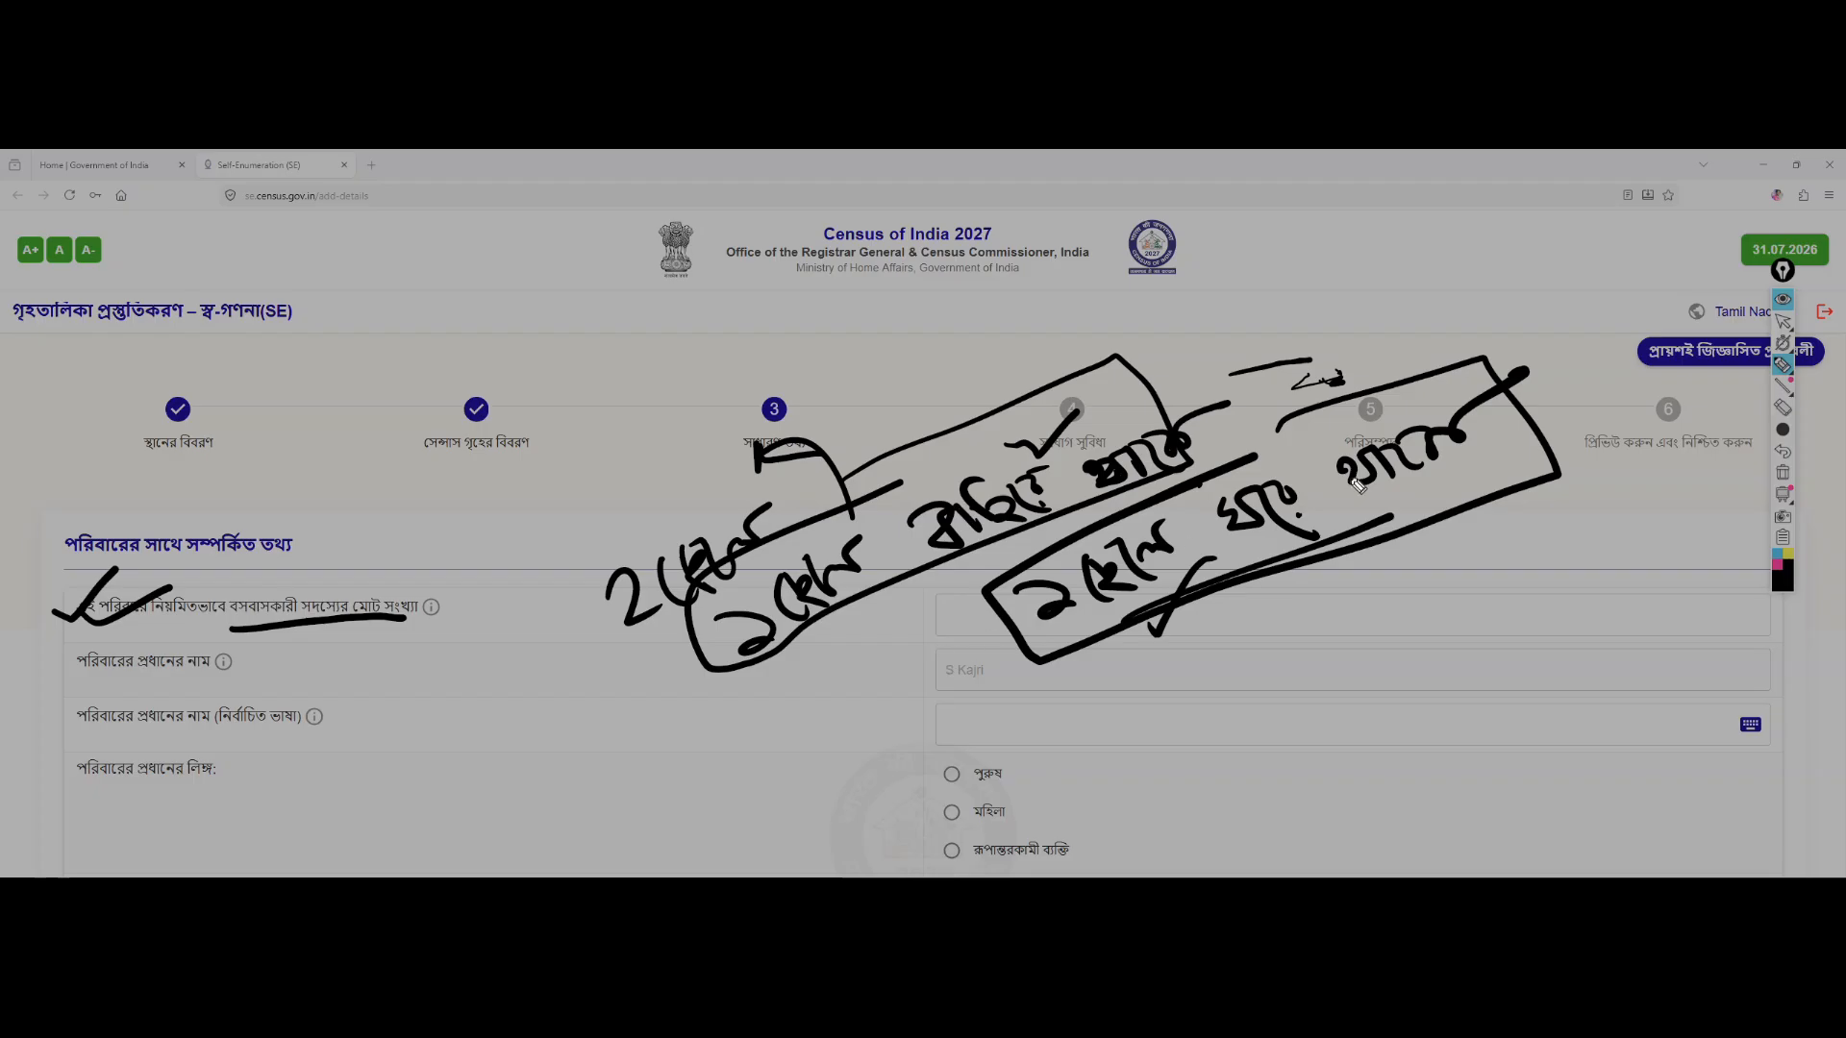
left_click(1783, 472)
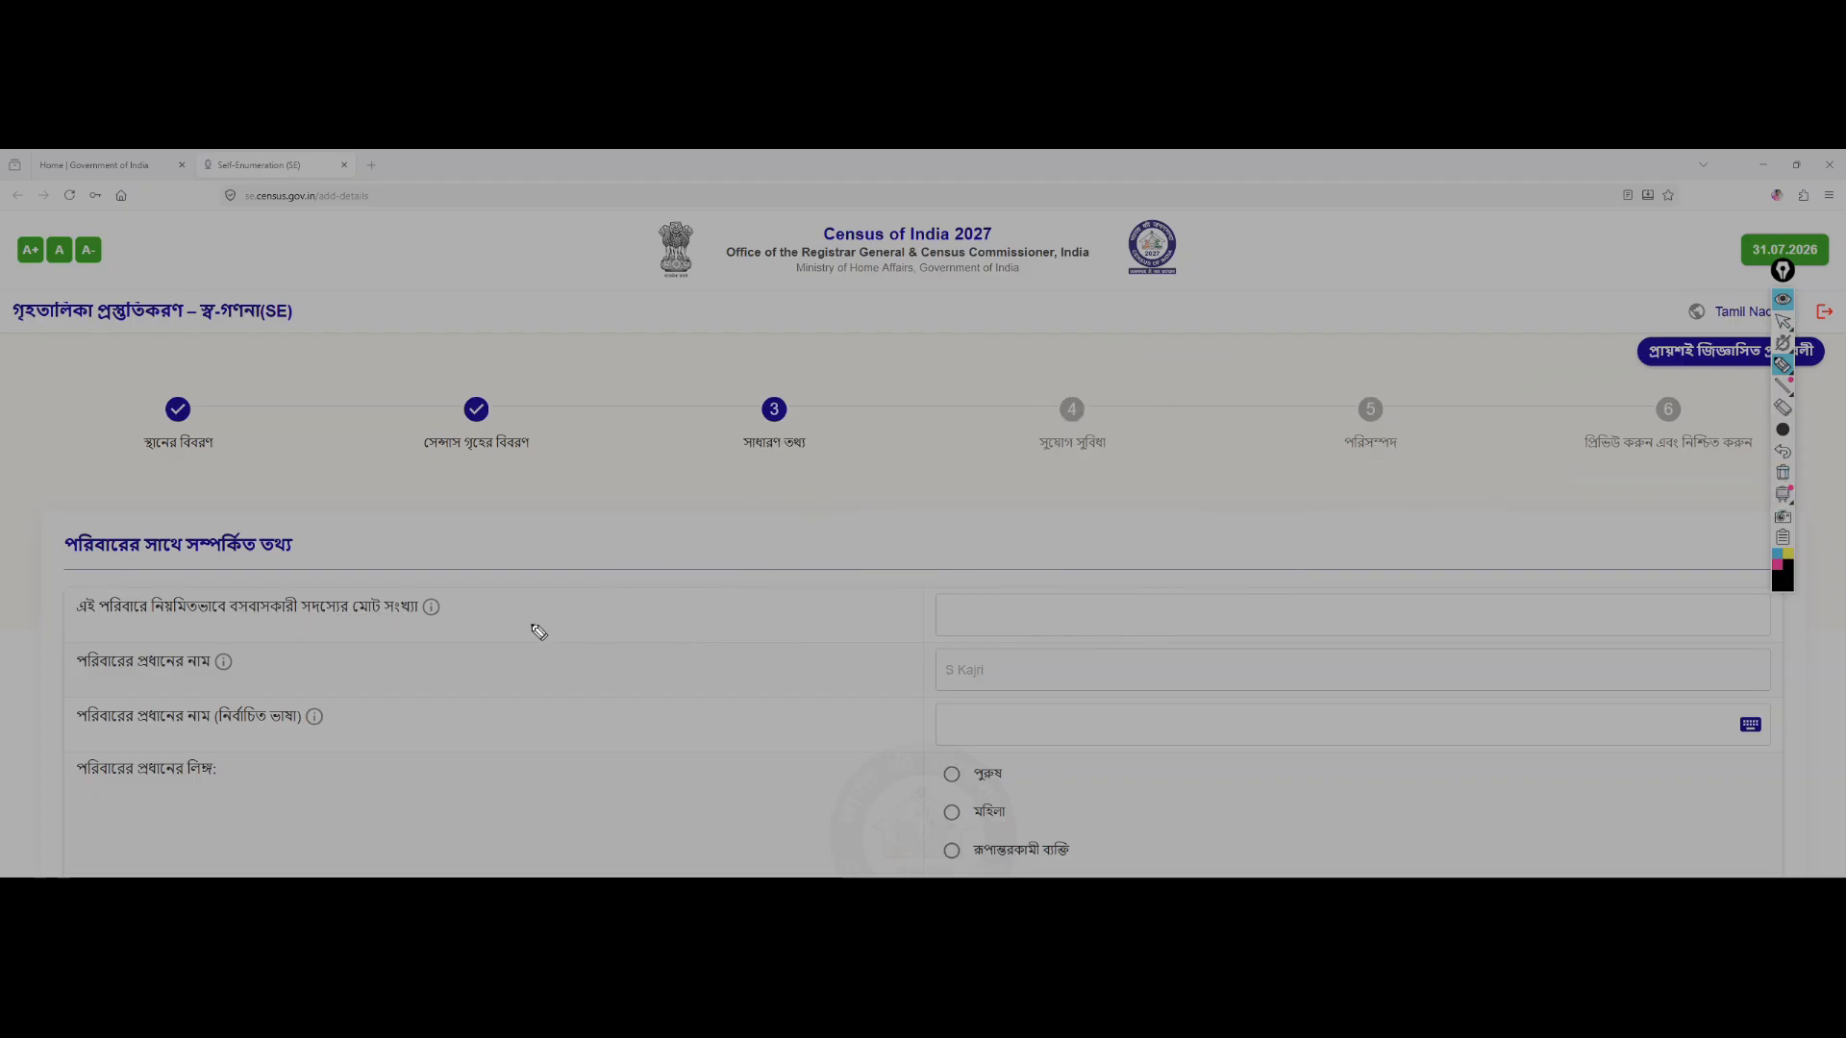
- Enter 5 as the total household members and close the info explanation
left_click_drag(968, 607, 1025, 610)
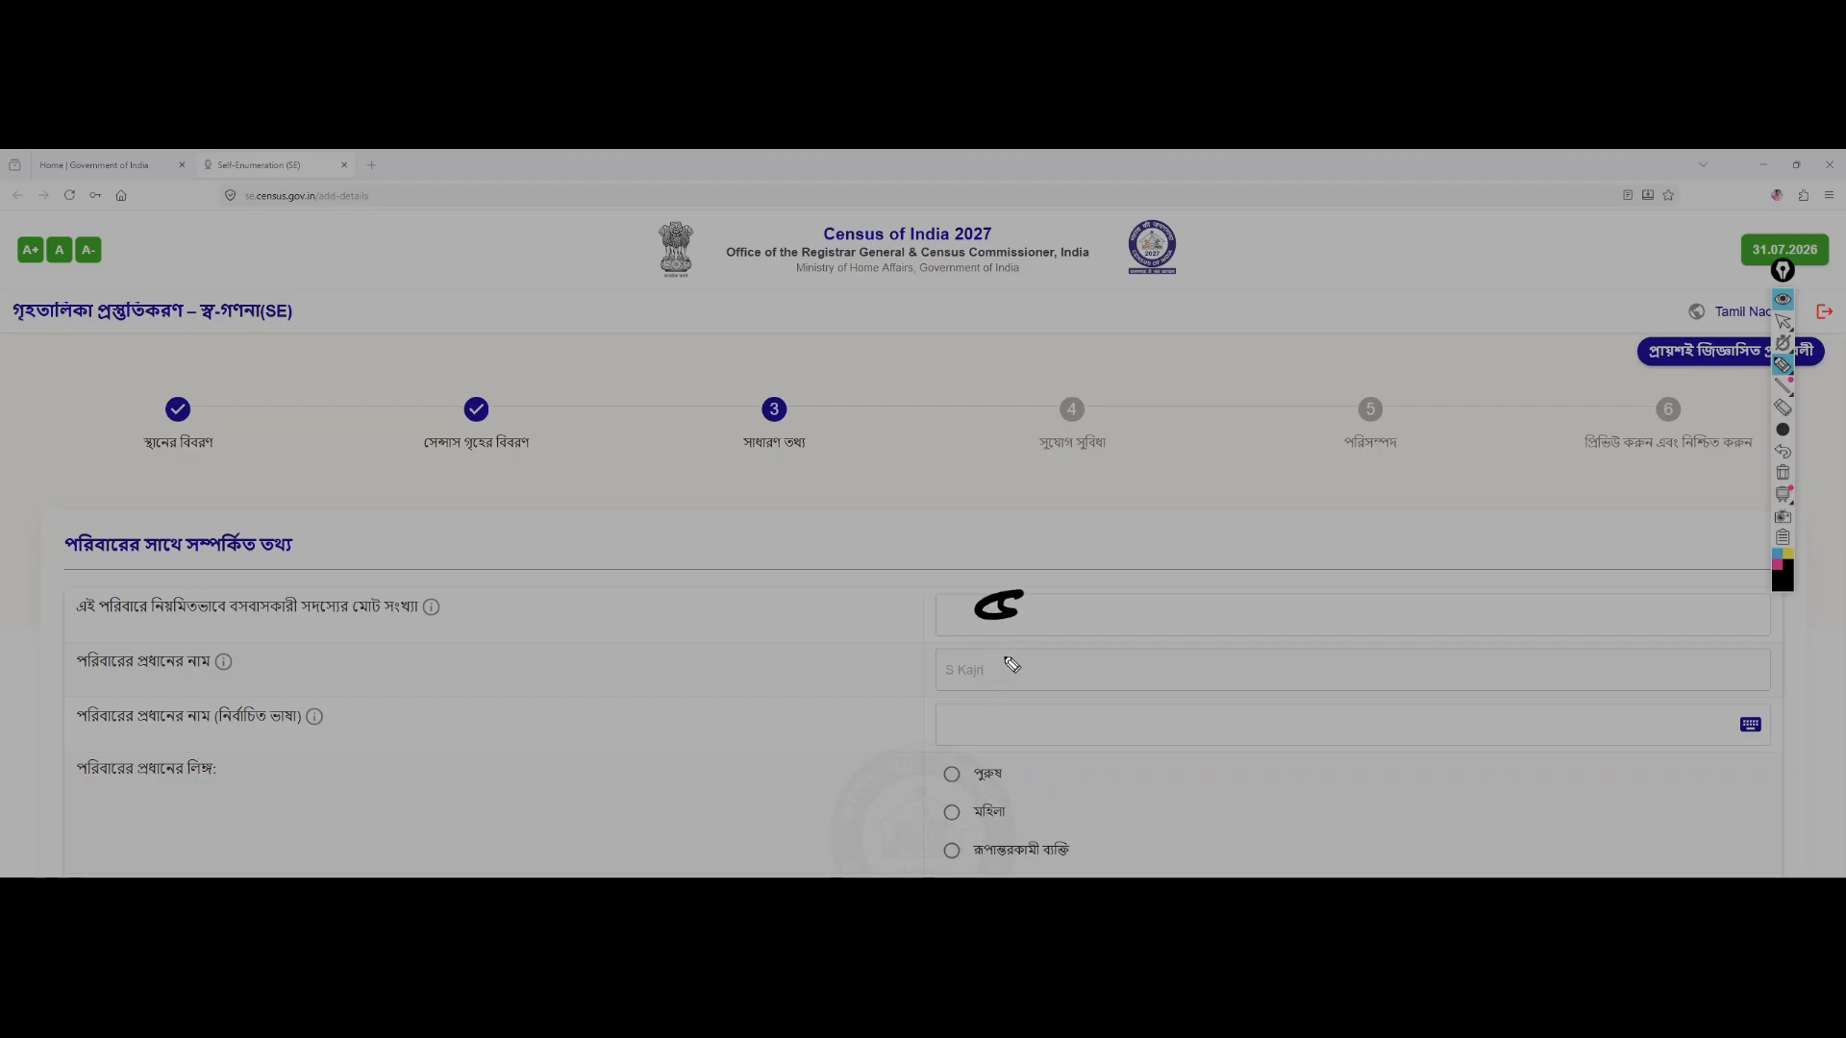
left_click(1783, 472)
left_click(1783, 321)
type("5")
scroll(923, 577, "down", 2)
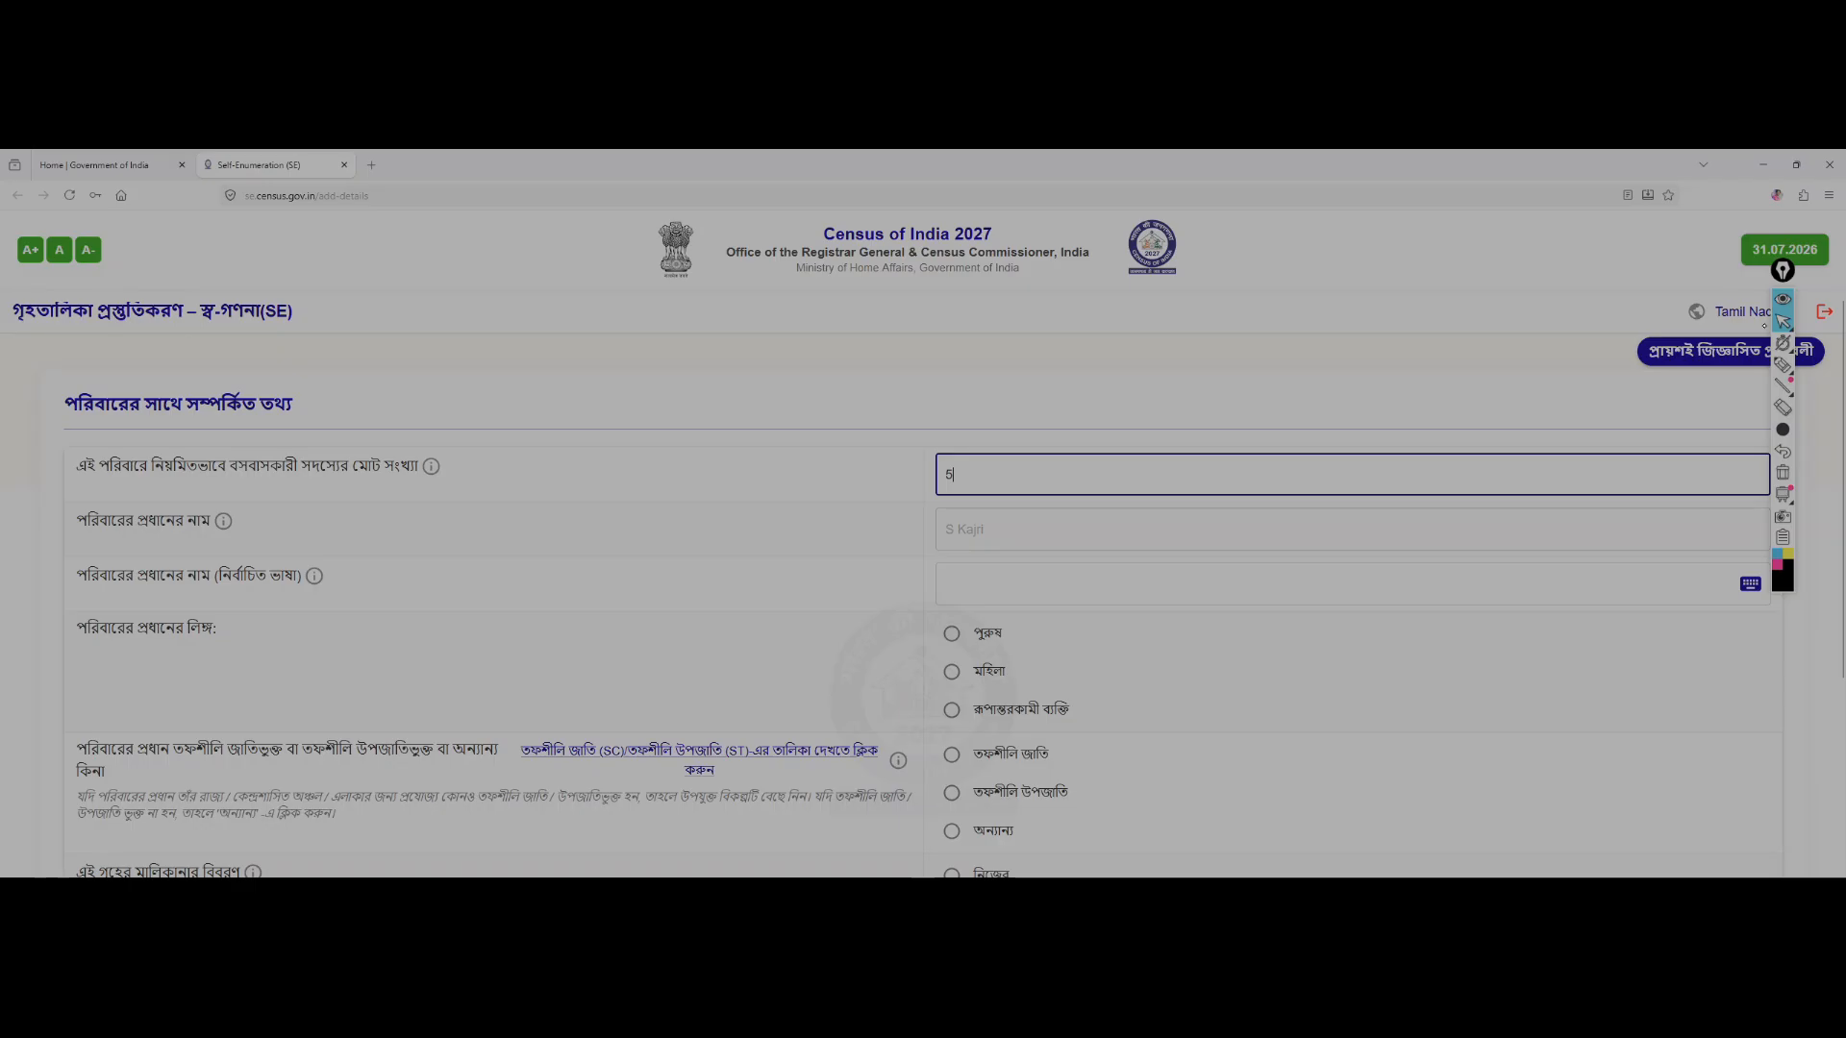
mouse_move(314, 576)
left_click(315, 576)
- Enter the head's name in the selected language and set gender male, category Other, house owned
left_click(1154, 583)
type("s")
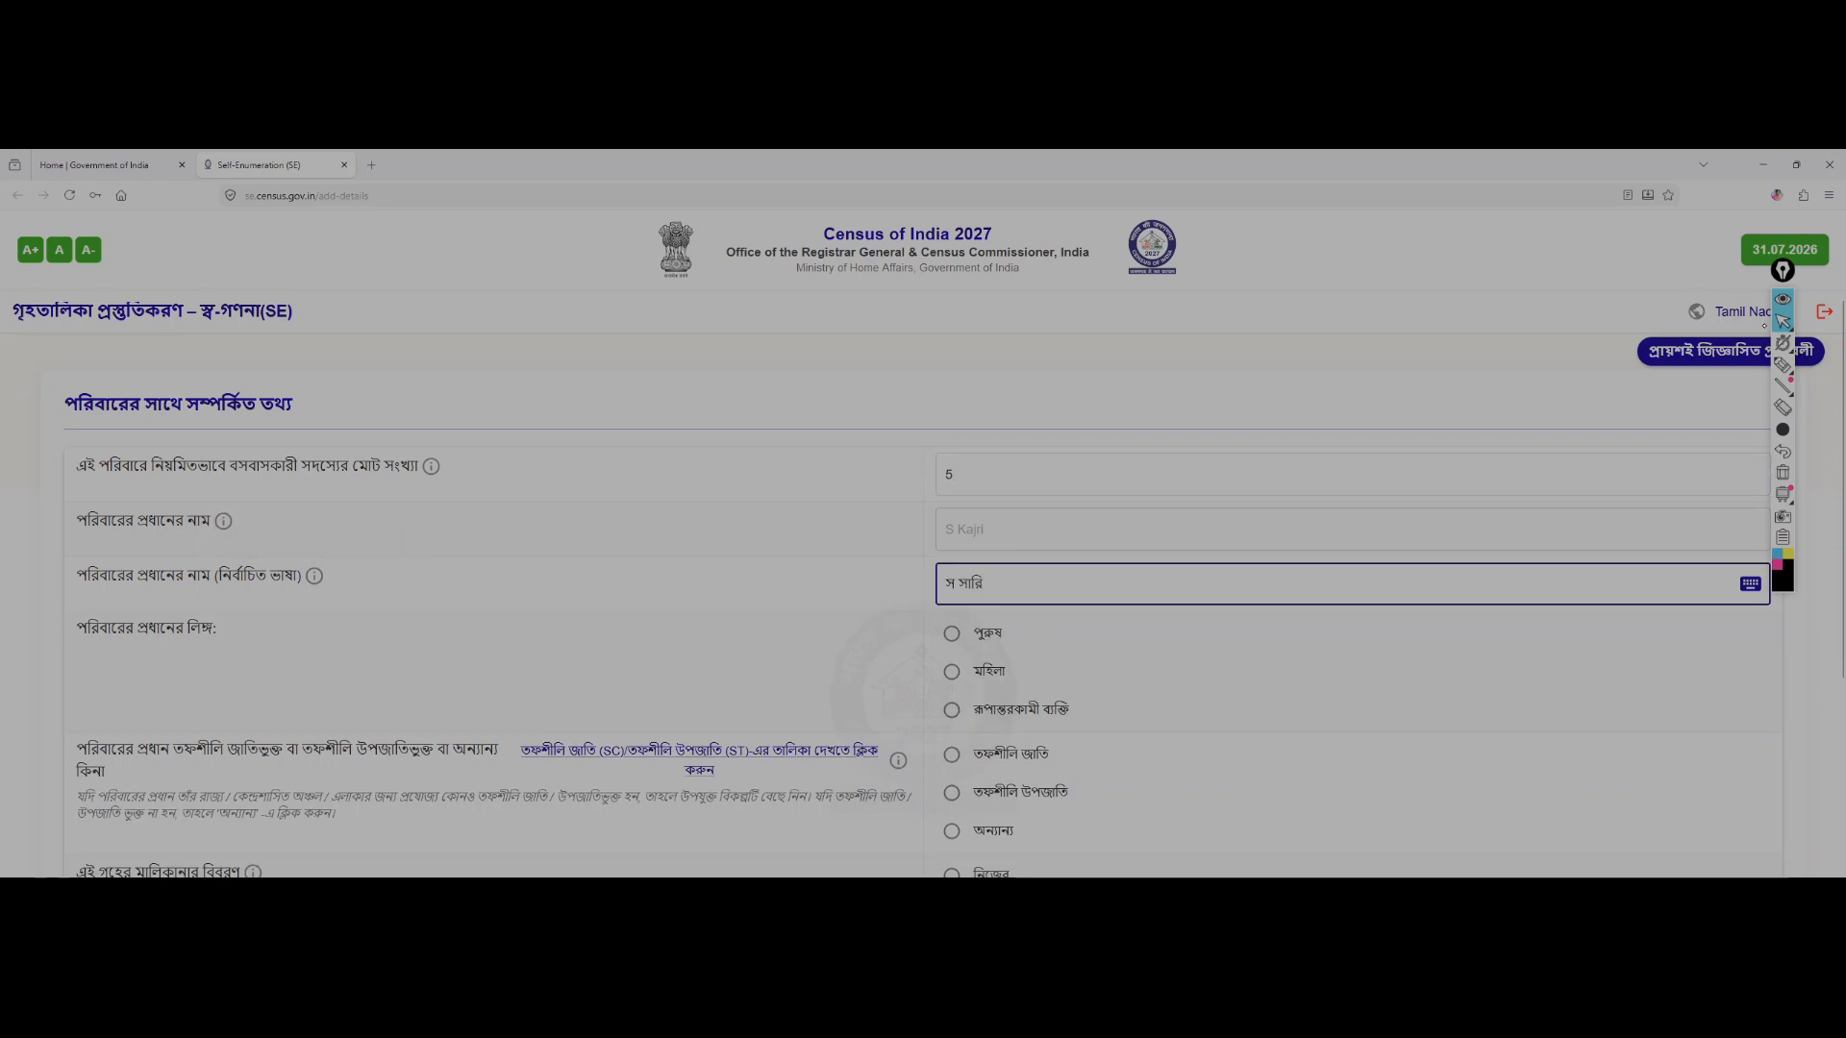
scroll(1012, 585, "down", 2)
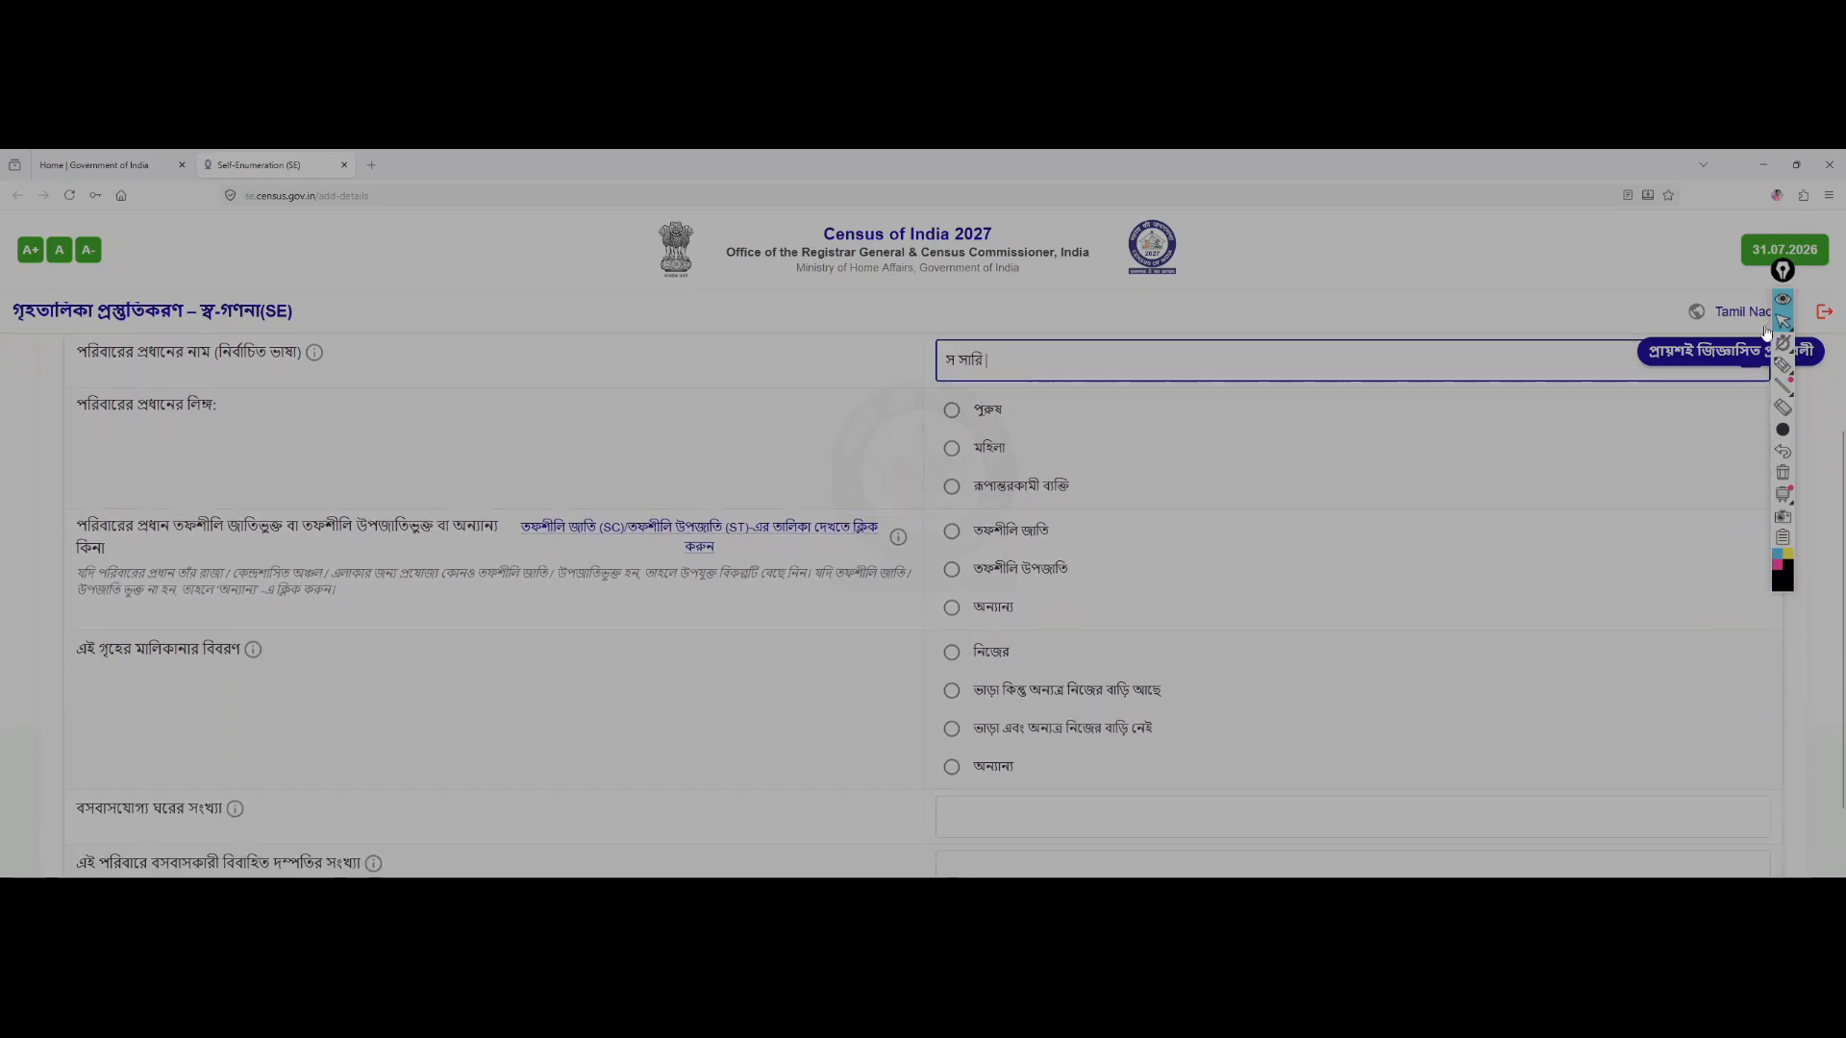
left_click(952, 411)
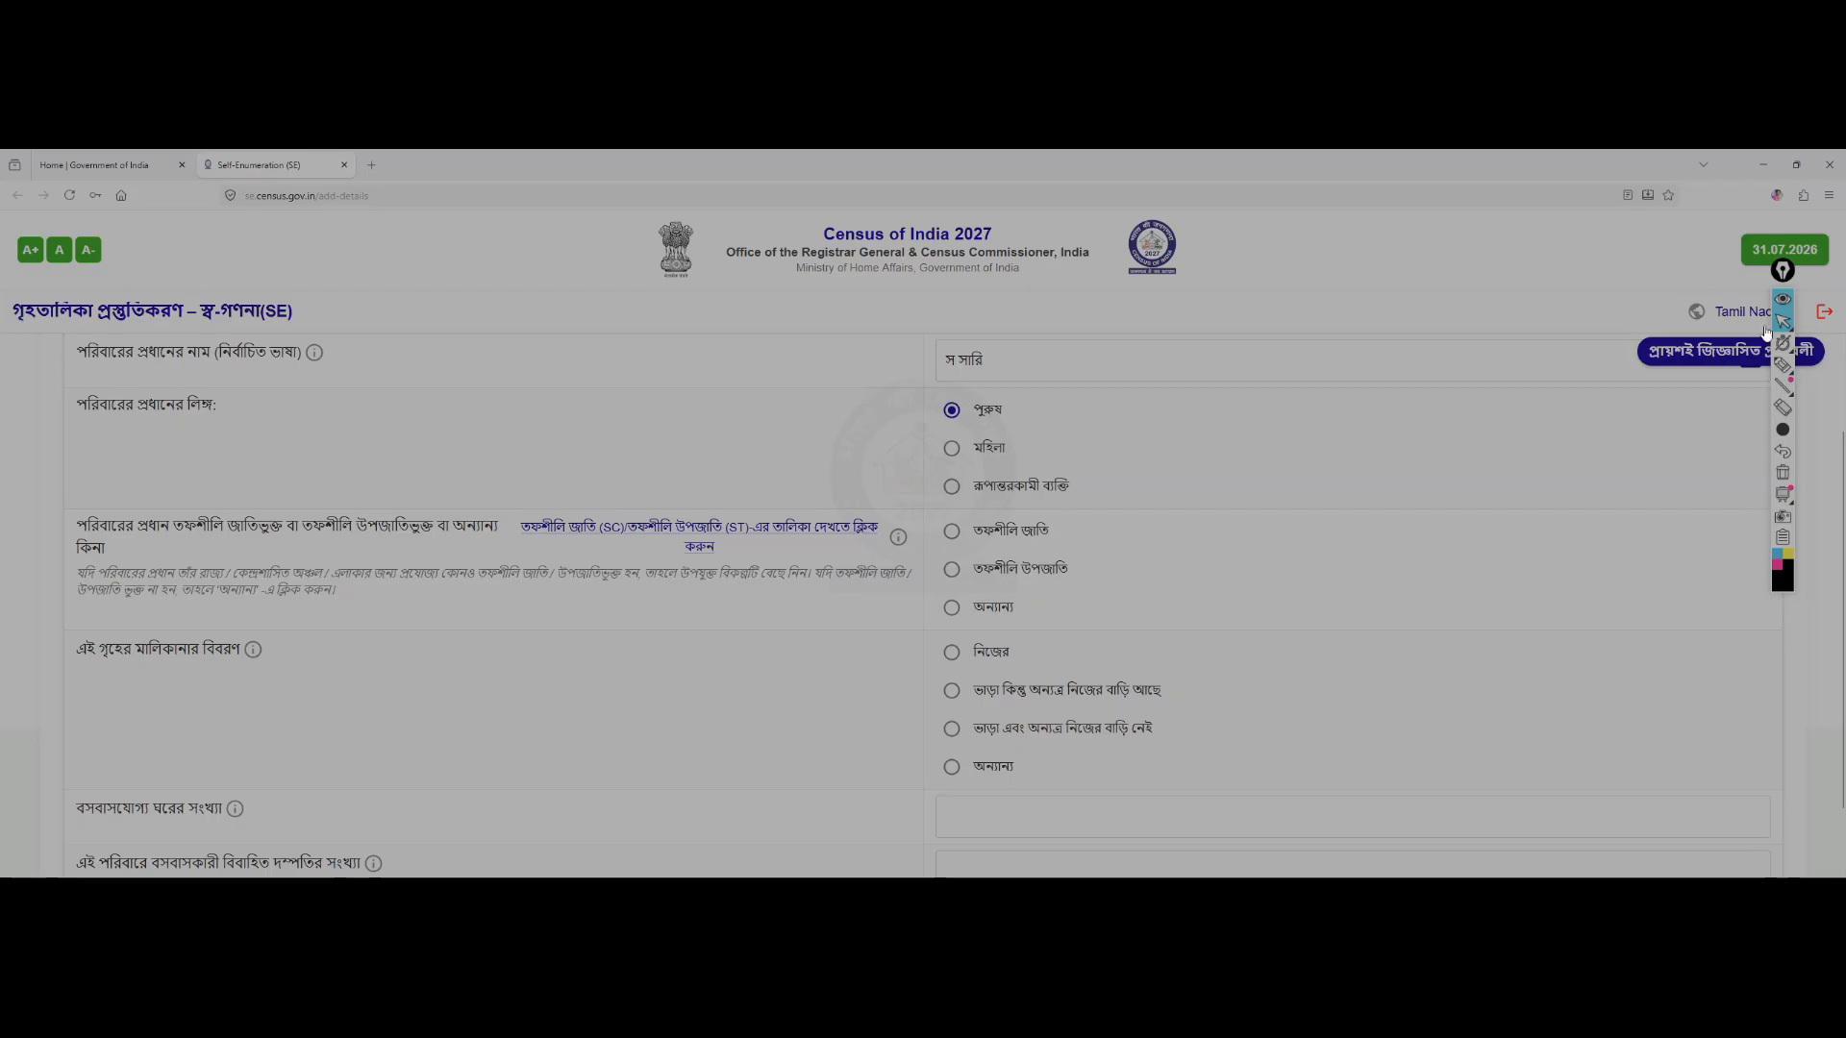
left_click(952, 608)
left_click(952, 653)
key("Down")
key("Down")
key("Down")
key("Down")
- Enter 5 liveable rooms and 2 married couples, then save the section and confirm moving on
scroll(1766, 332, "down", 2)
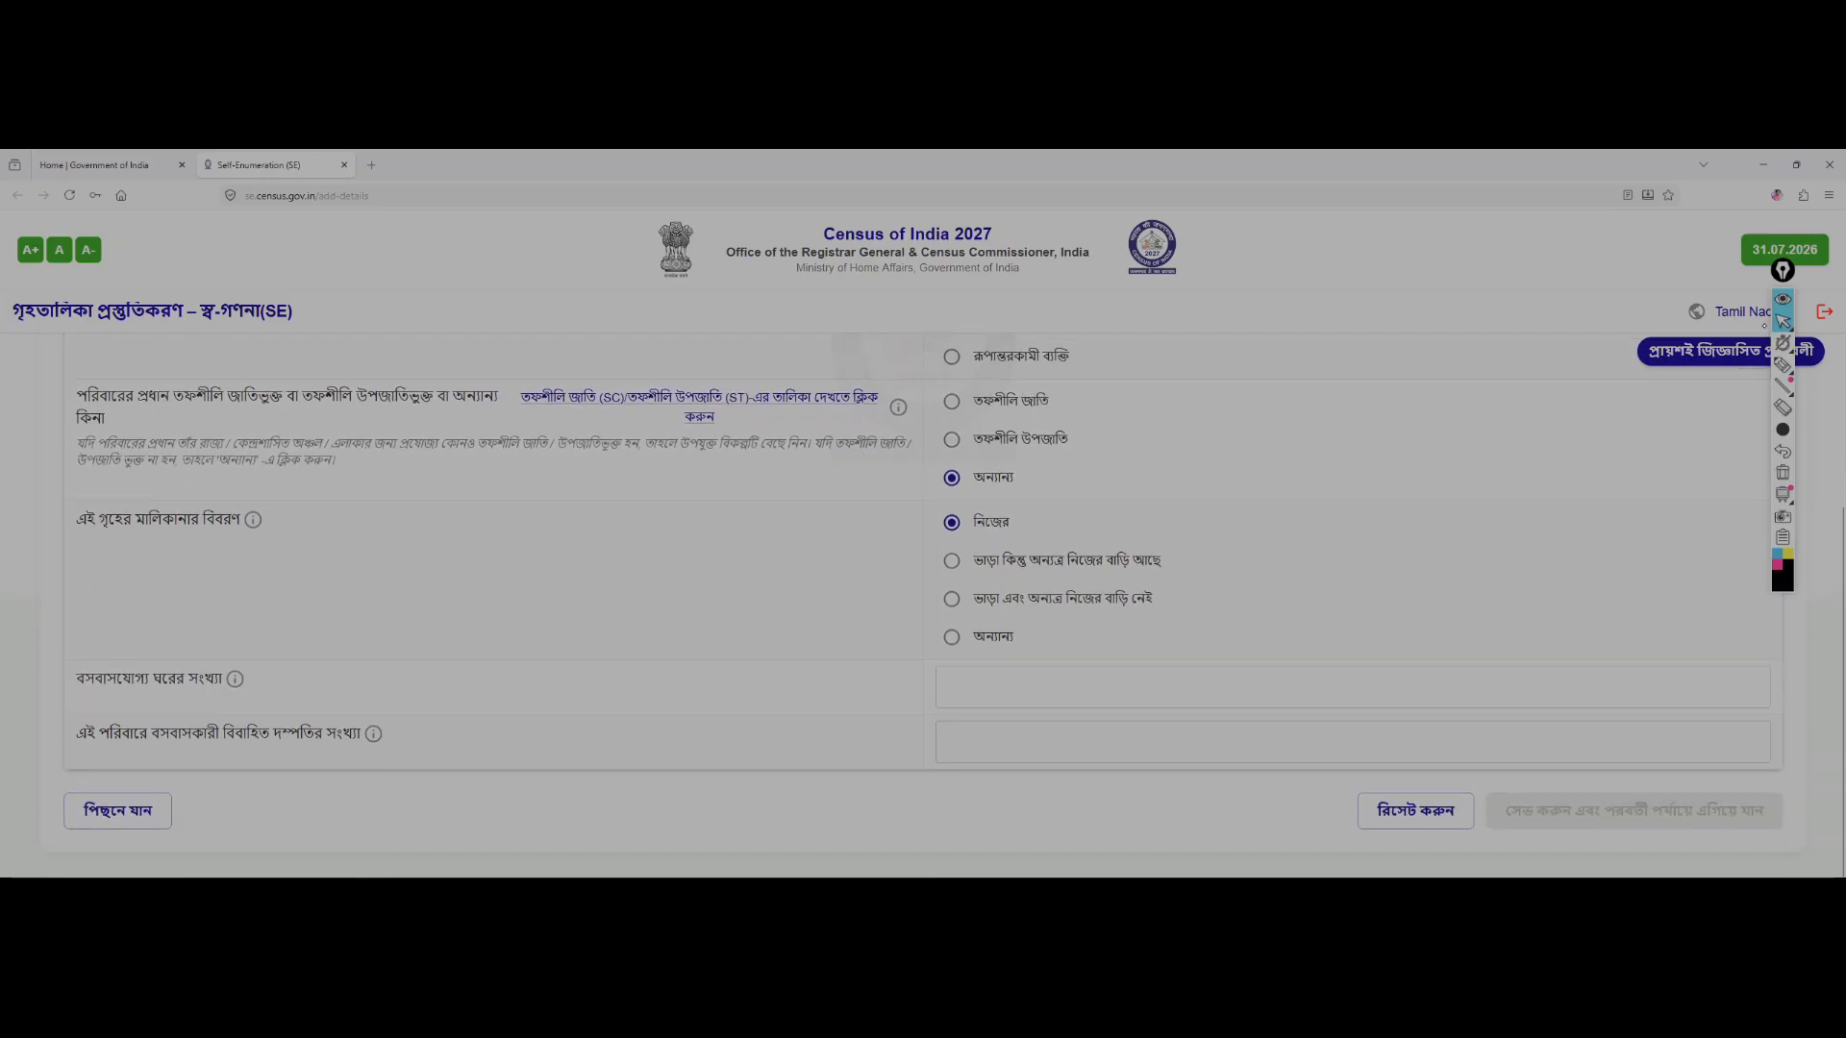
left_click(1008, 685)
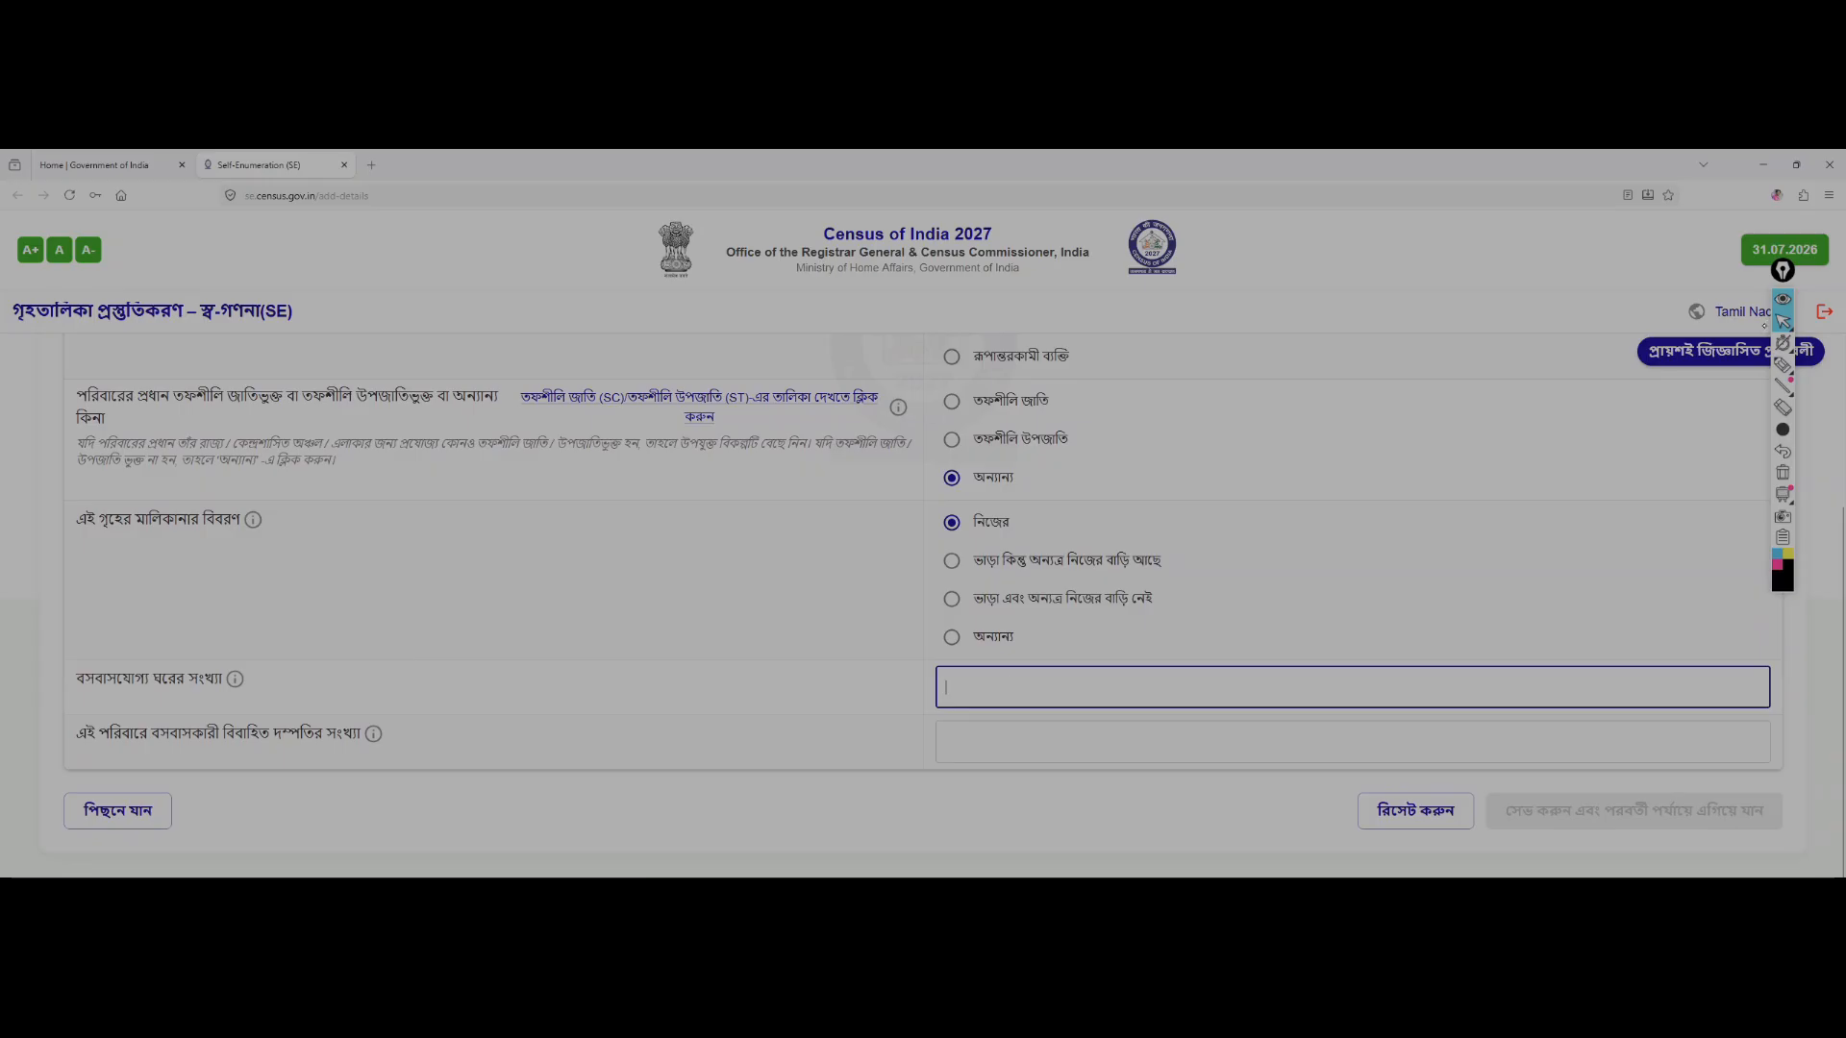
type("5")
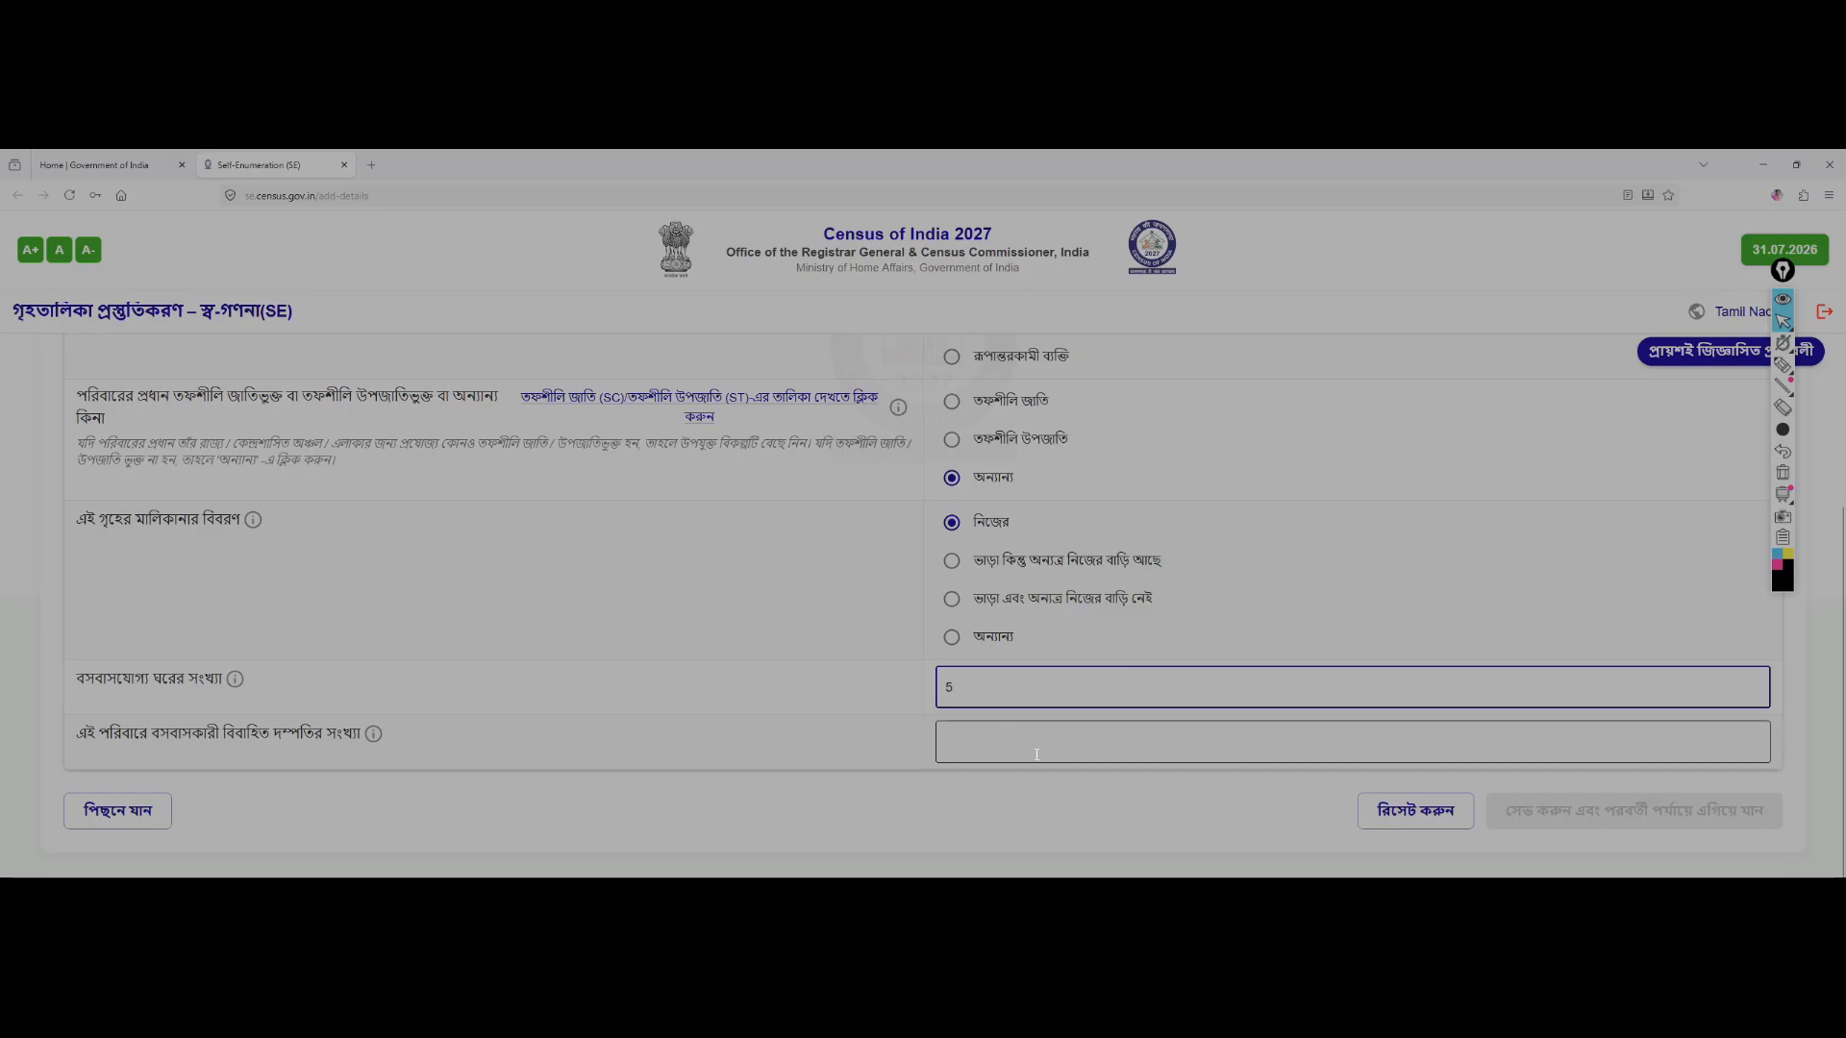
left_click(1007, 742)
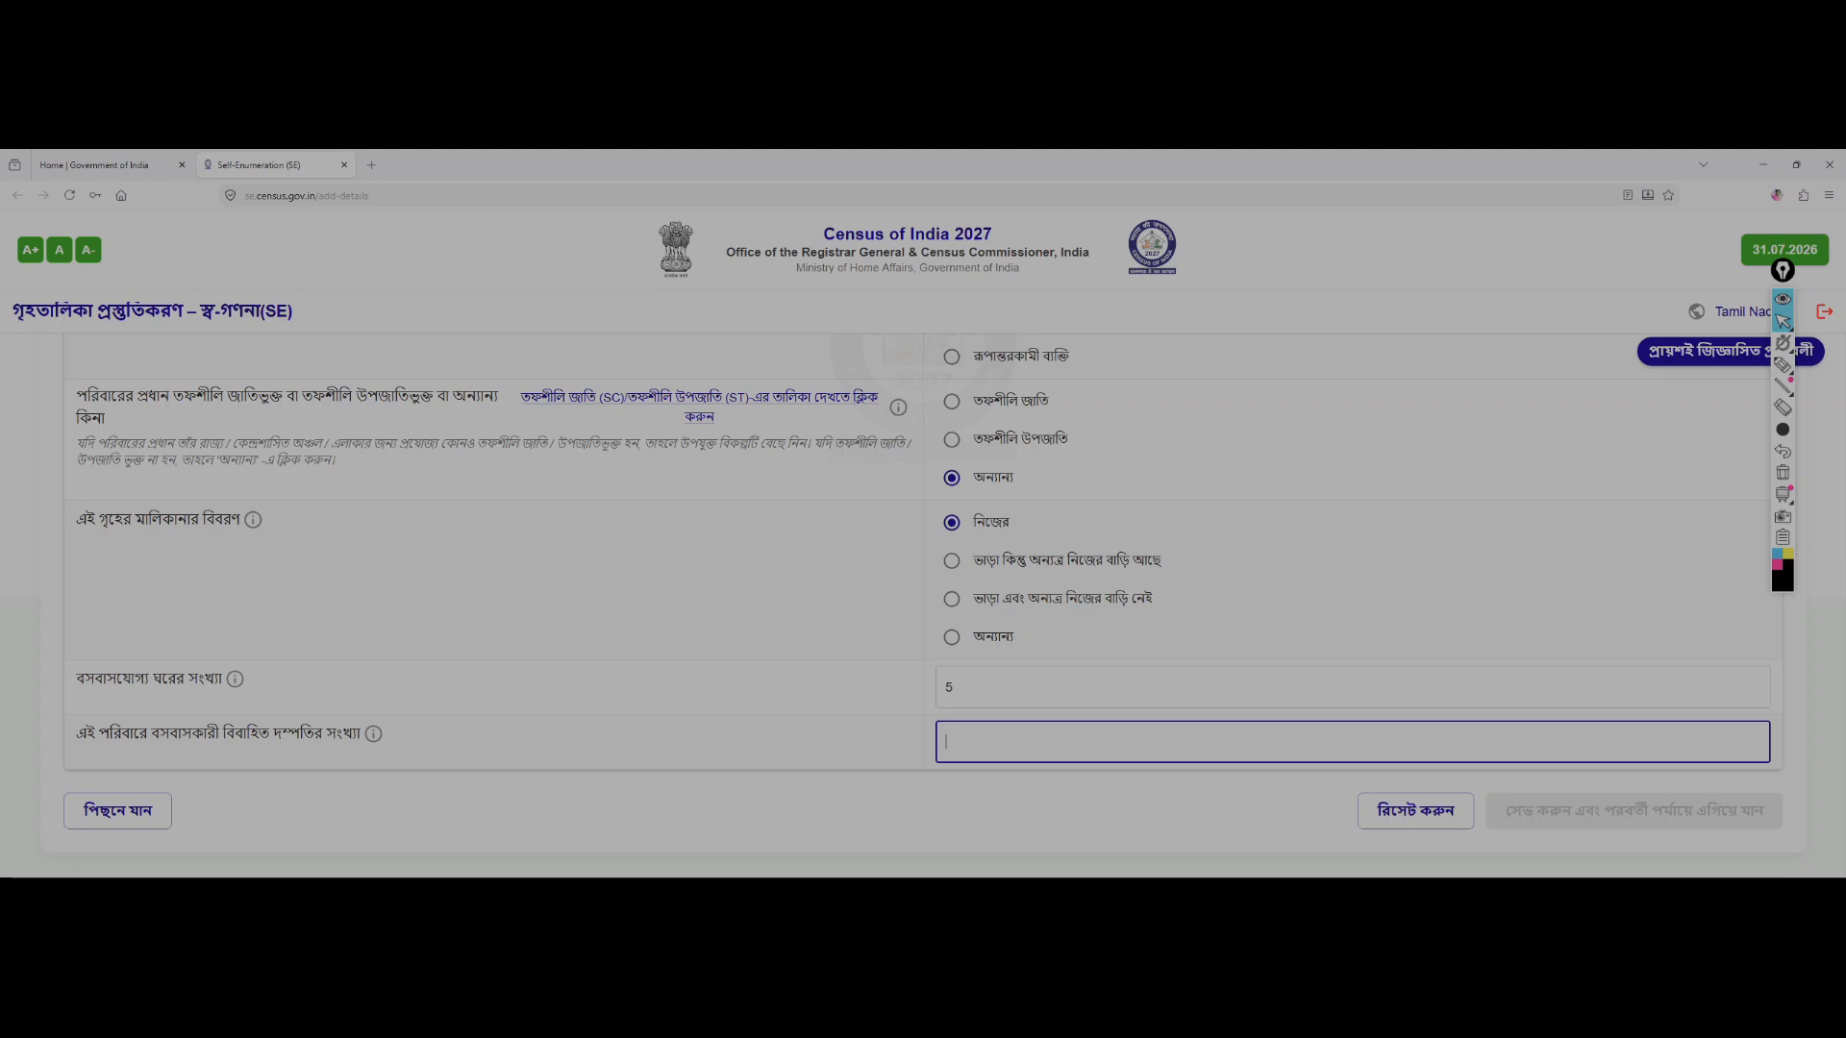
type("2")
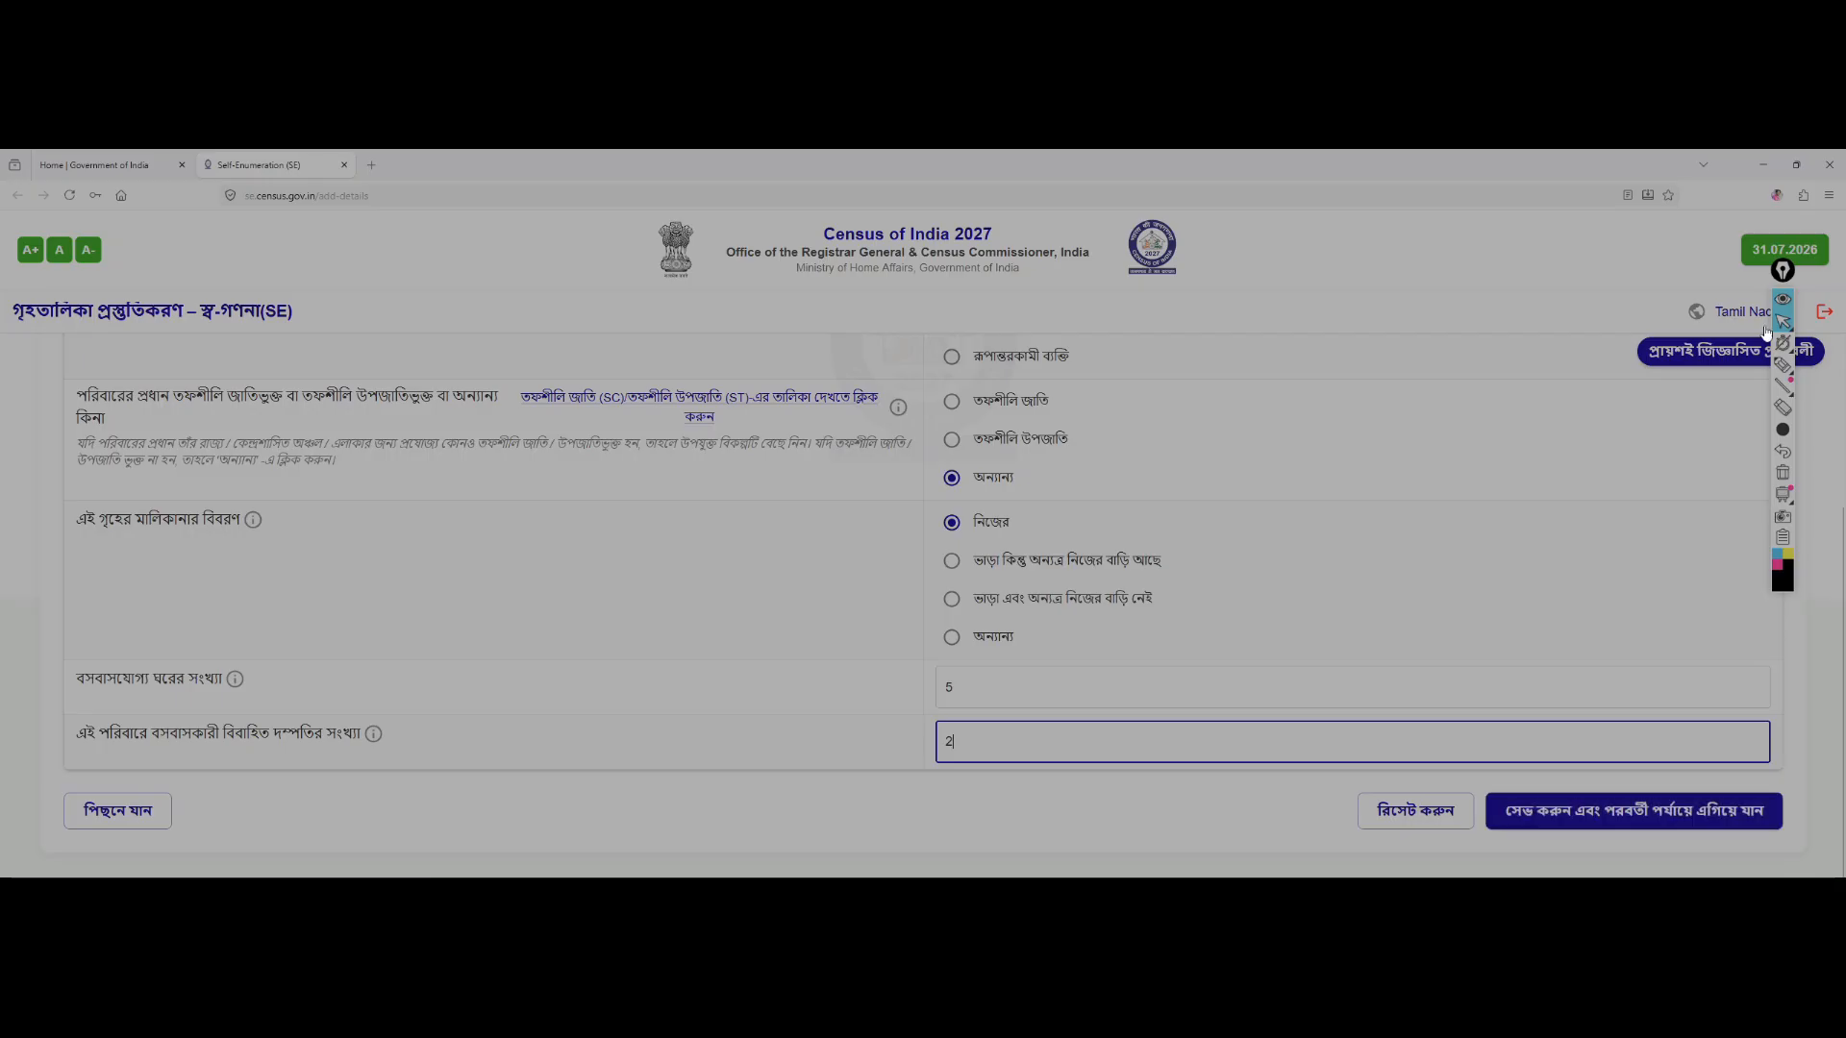
key("Return")
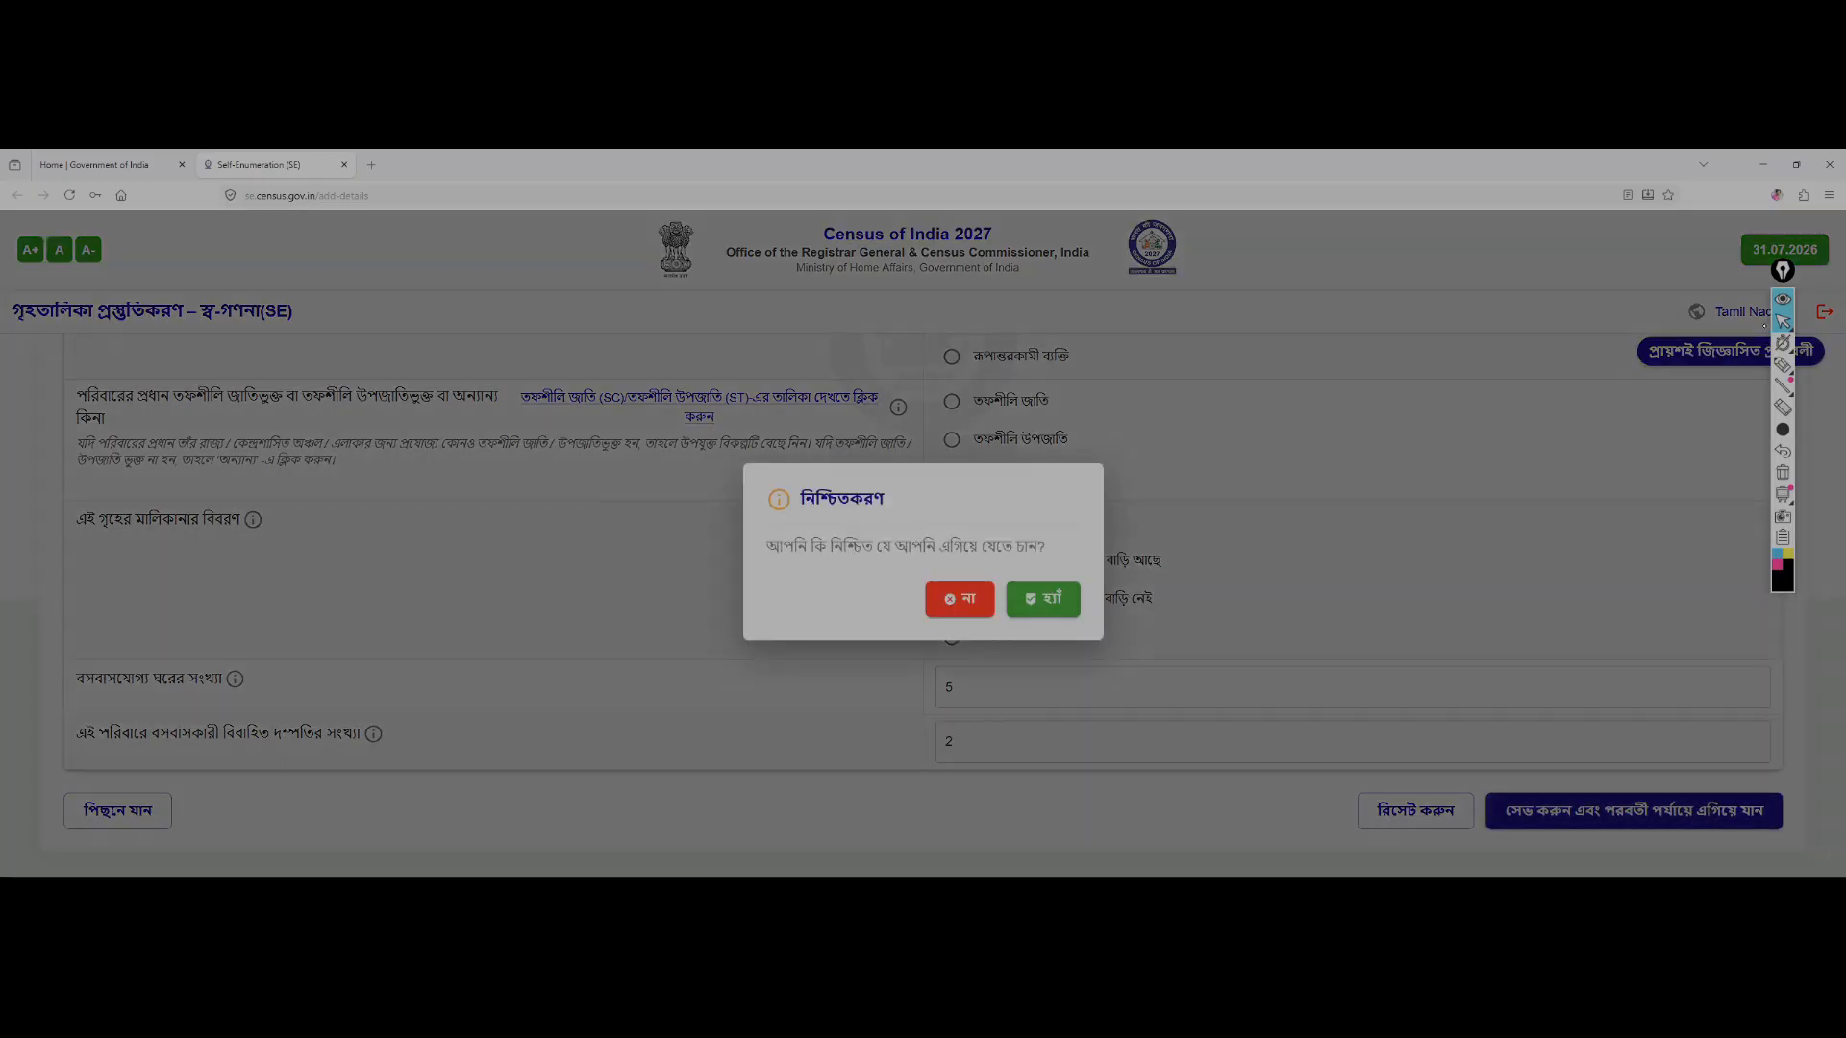
key("Return")
- Record tubewell/borehole water within the premises and electricity as the main lighting source
scroll(1765, 327, "down", 2)
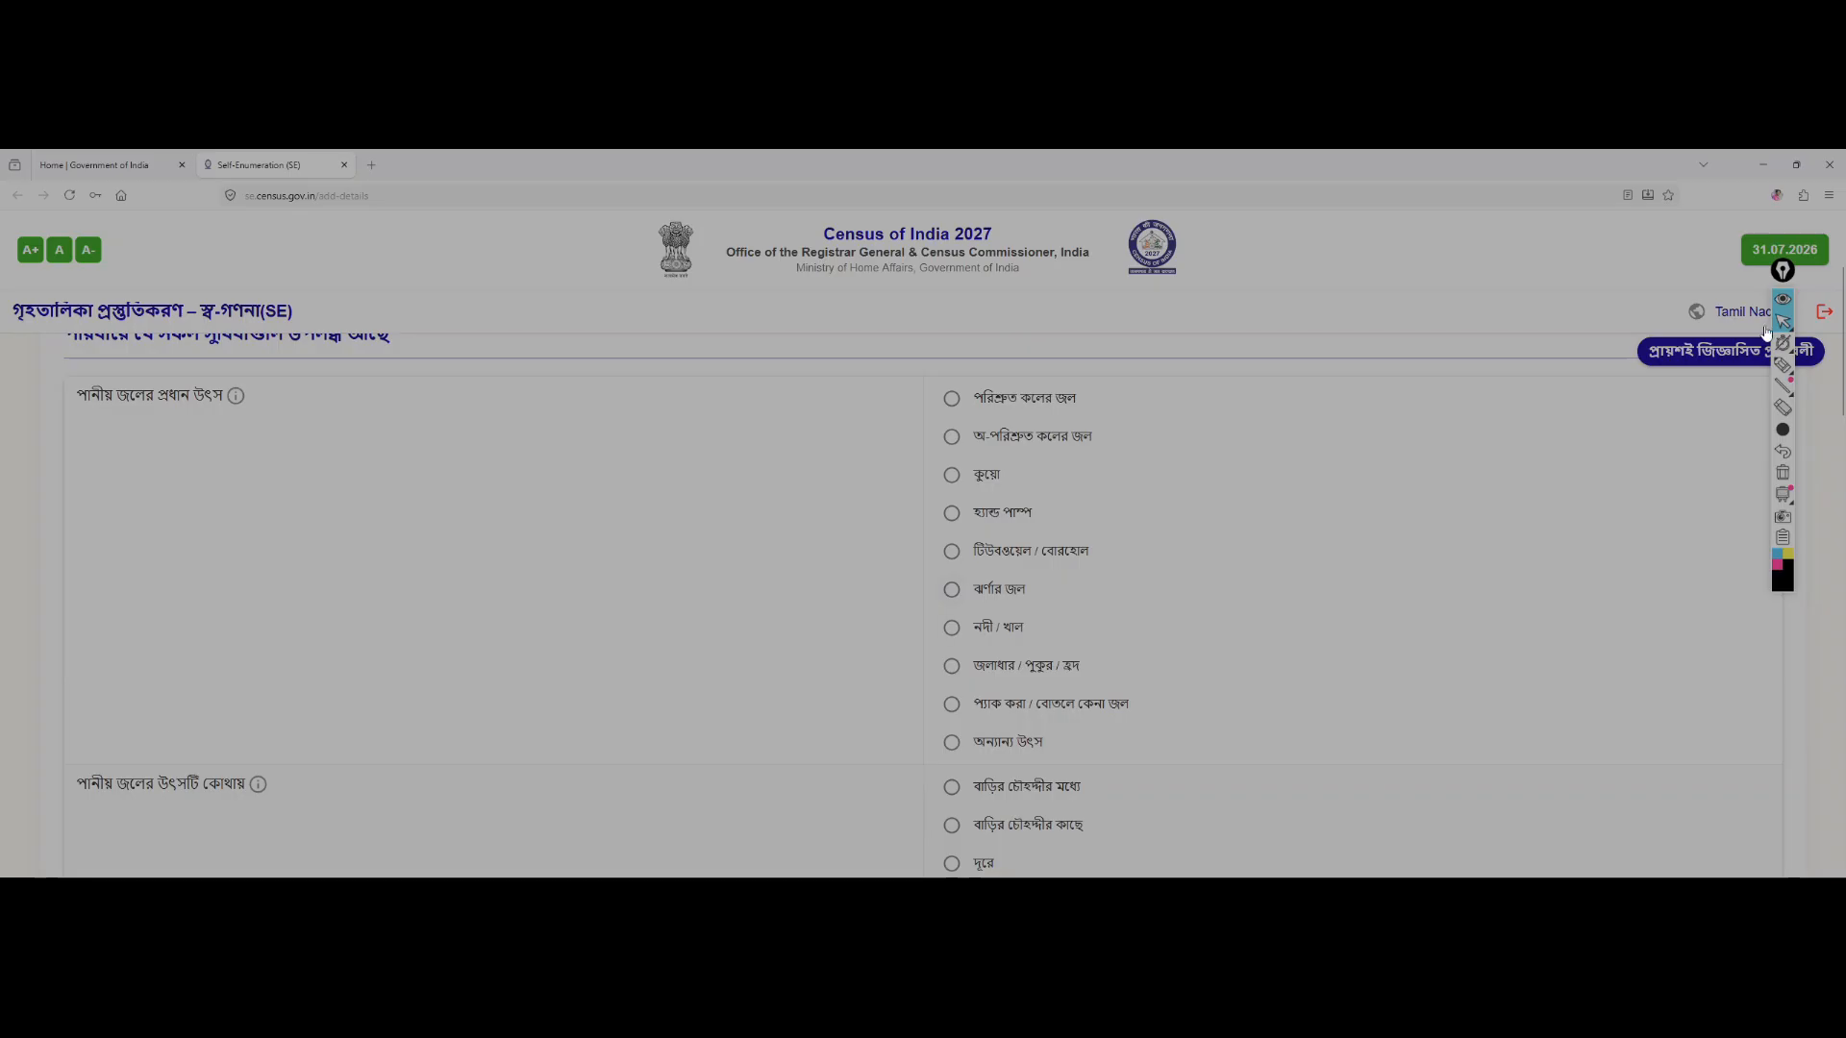
left_click(951, 552)
scroll(1764, 326, "down", 2)
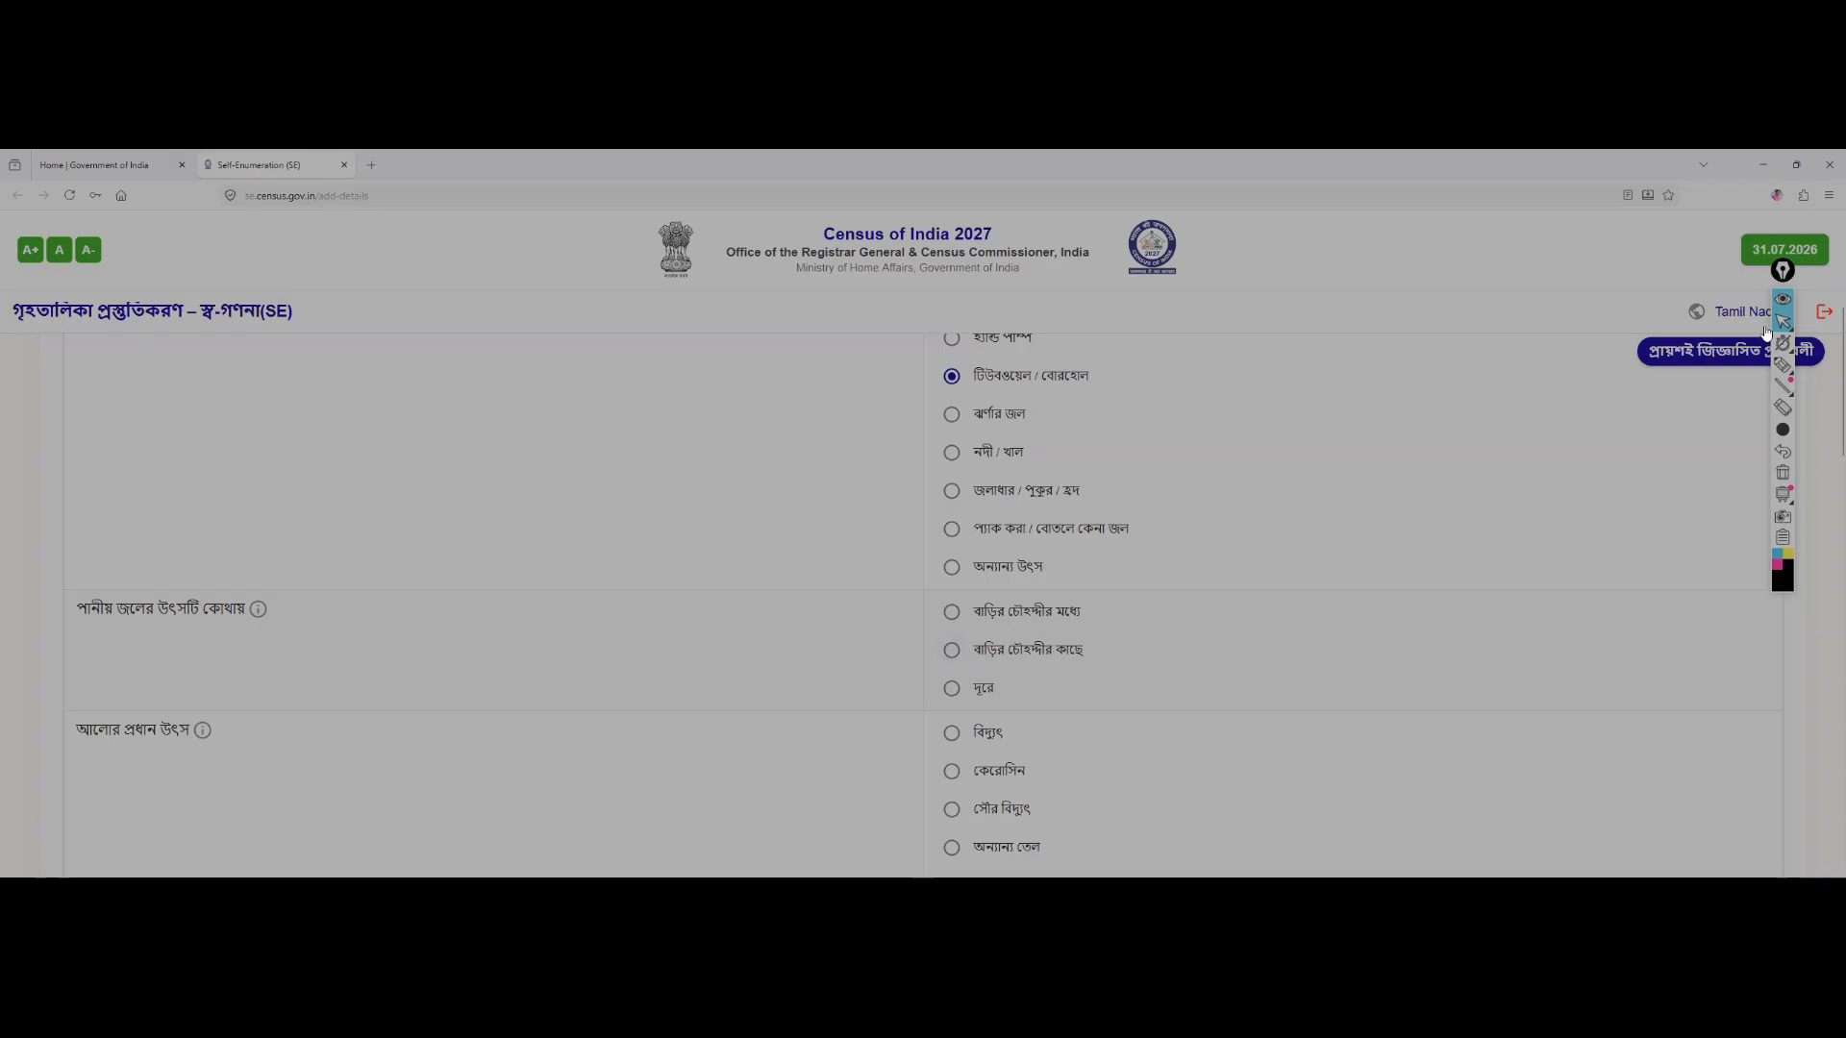
left_click(952, 611)
scroll(952, 612, "down", 2)
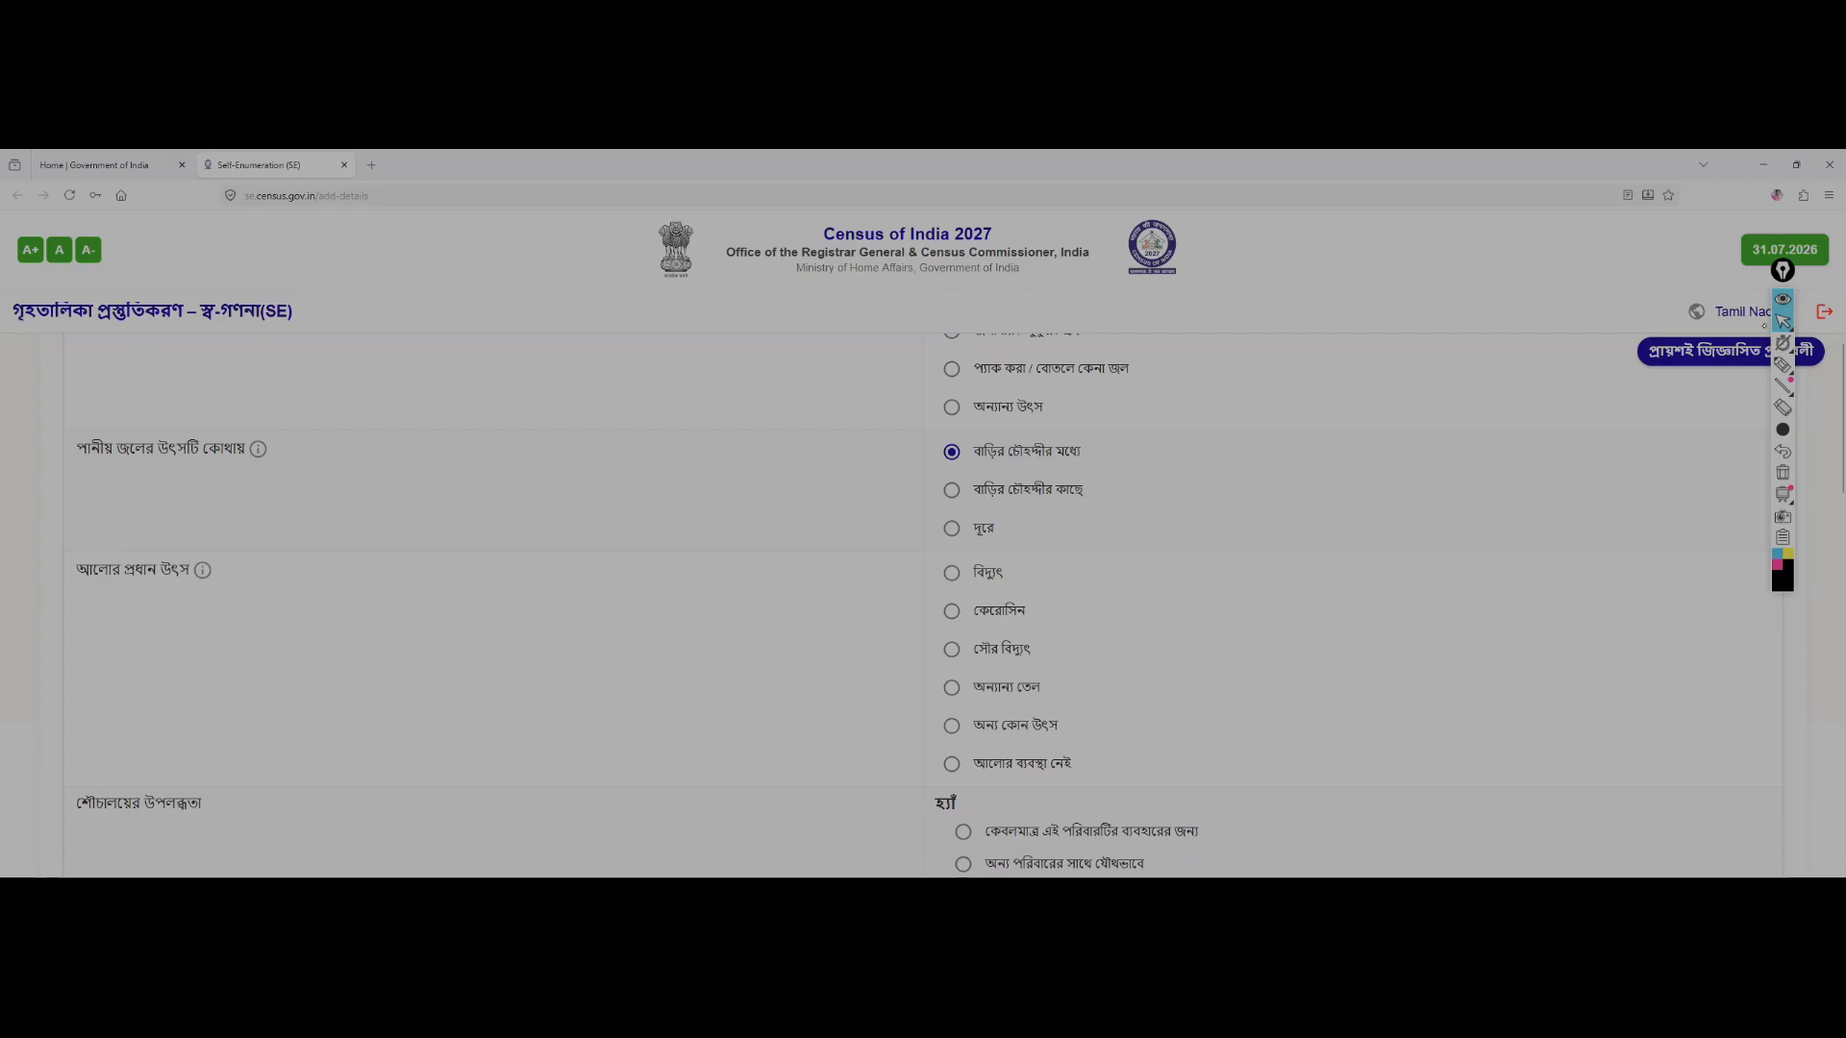
left_click(952, 573)
- Mark the toilet as used only by this household, with the toilet type set to other latrine
scroll(952, 573, "down", 3)
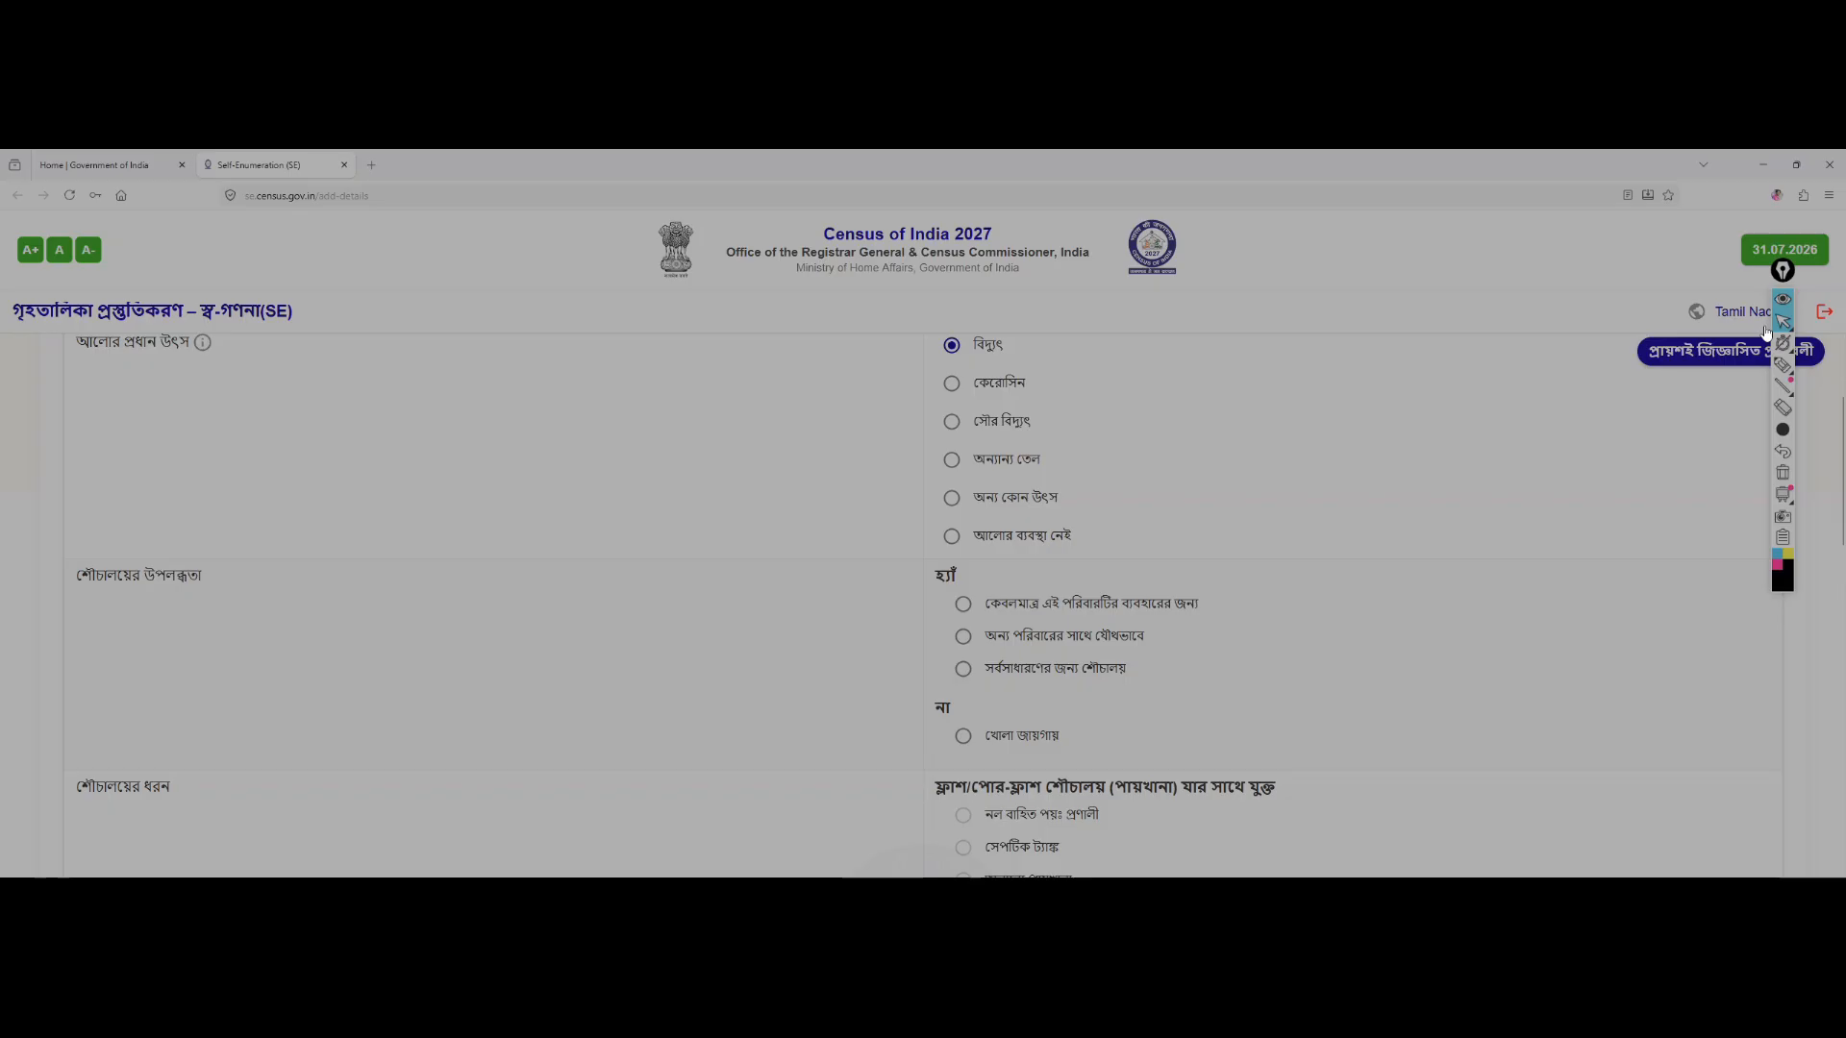
key("space")
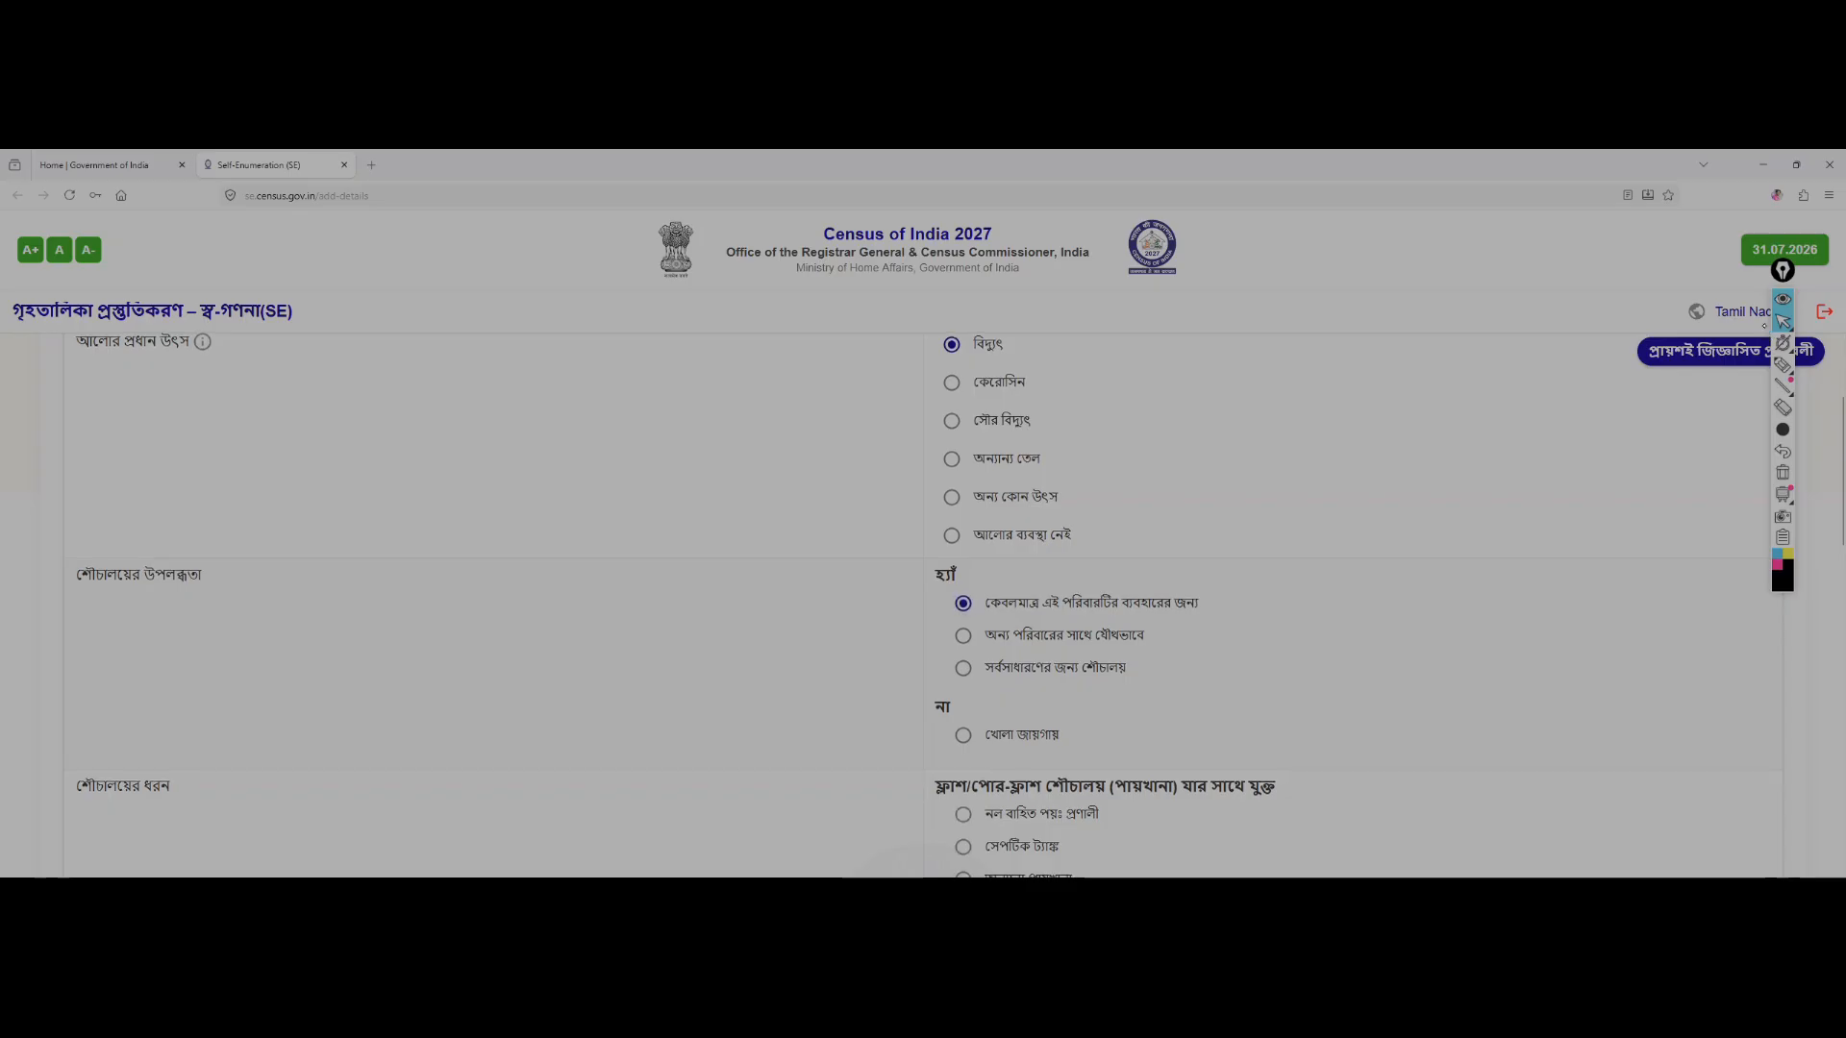
scroll(1767, 332, "down", 3)
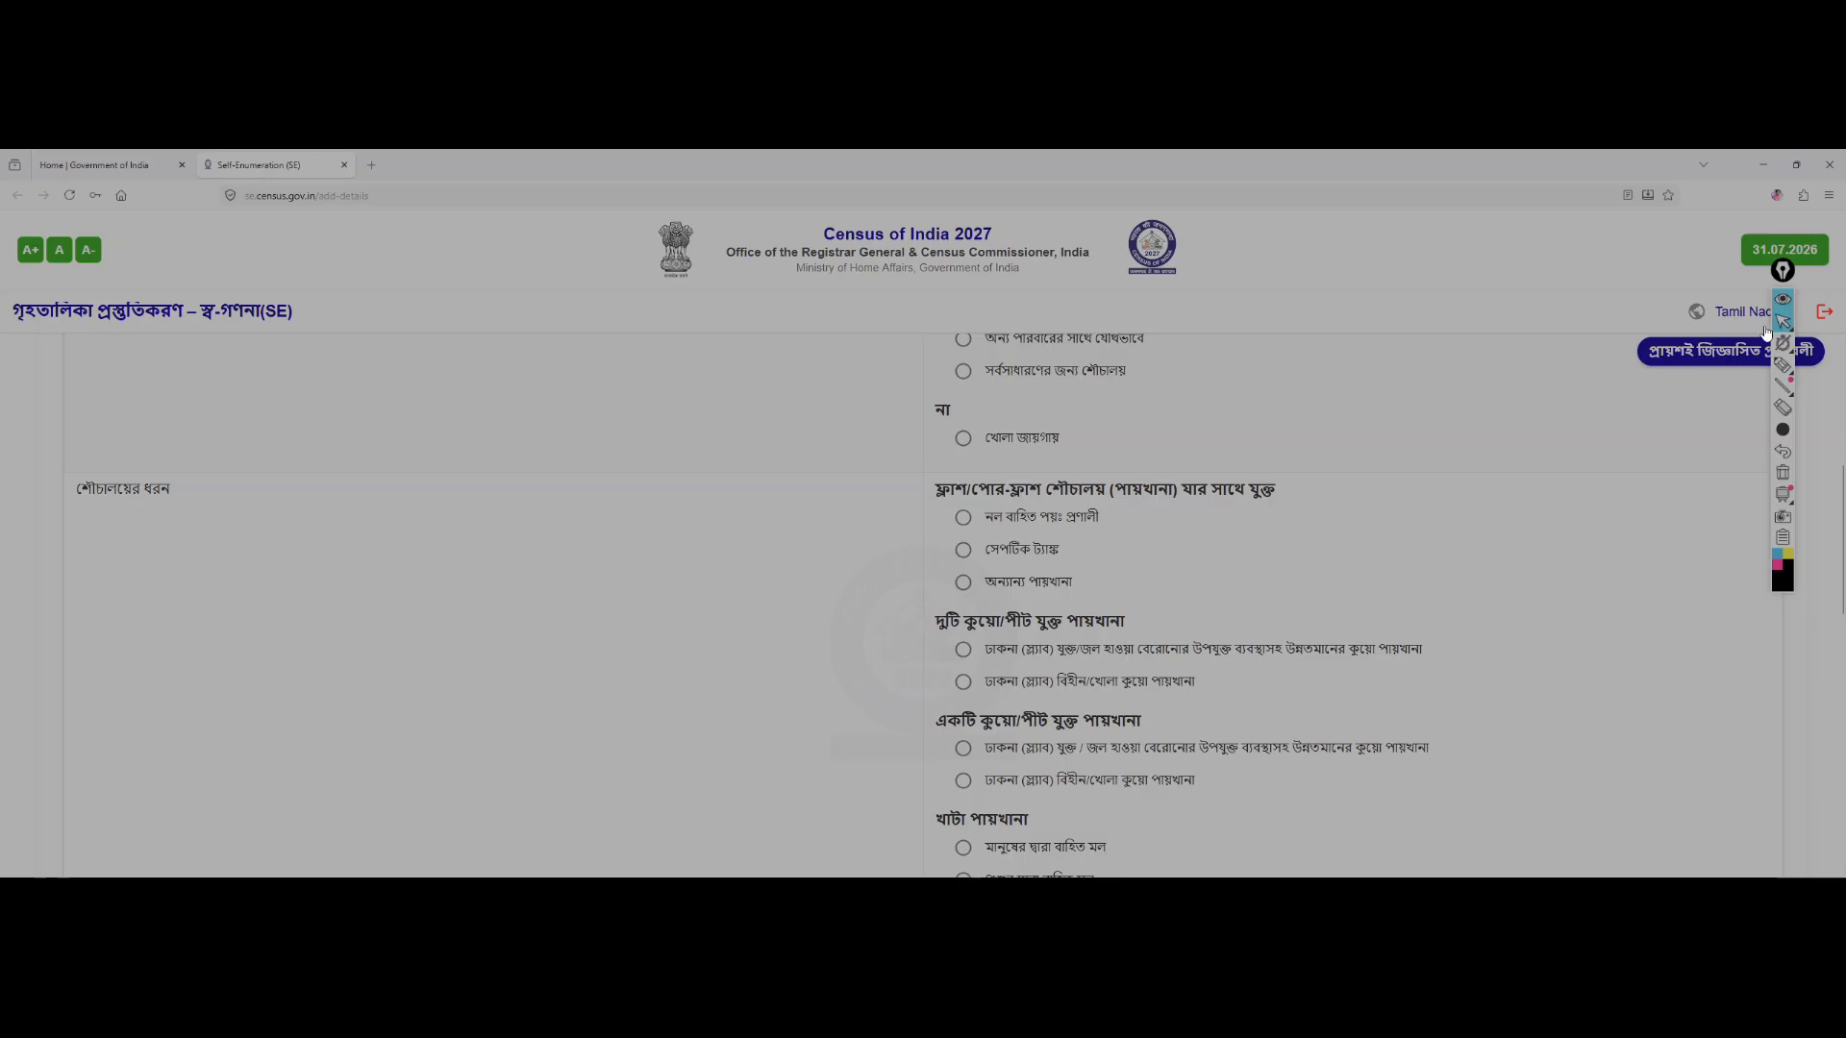
left_click(963, 518)
scroll(963, 519, "down", 1)
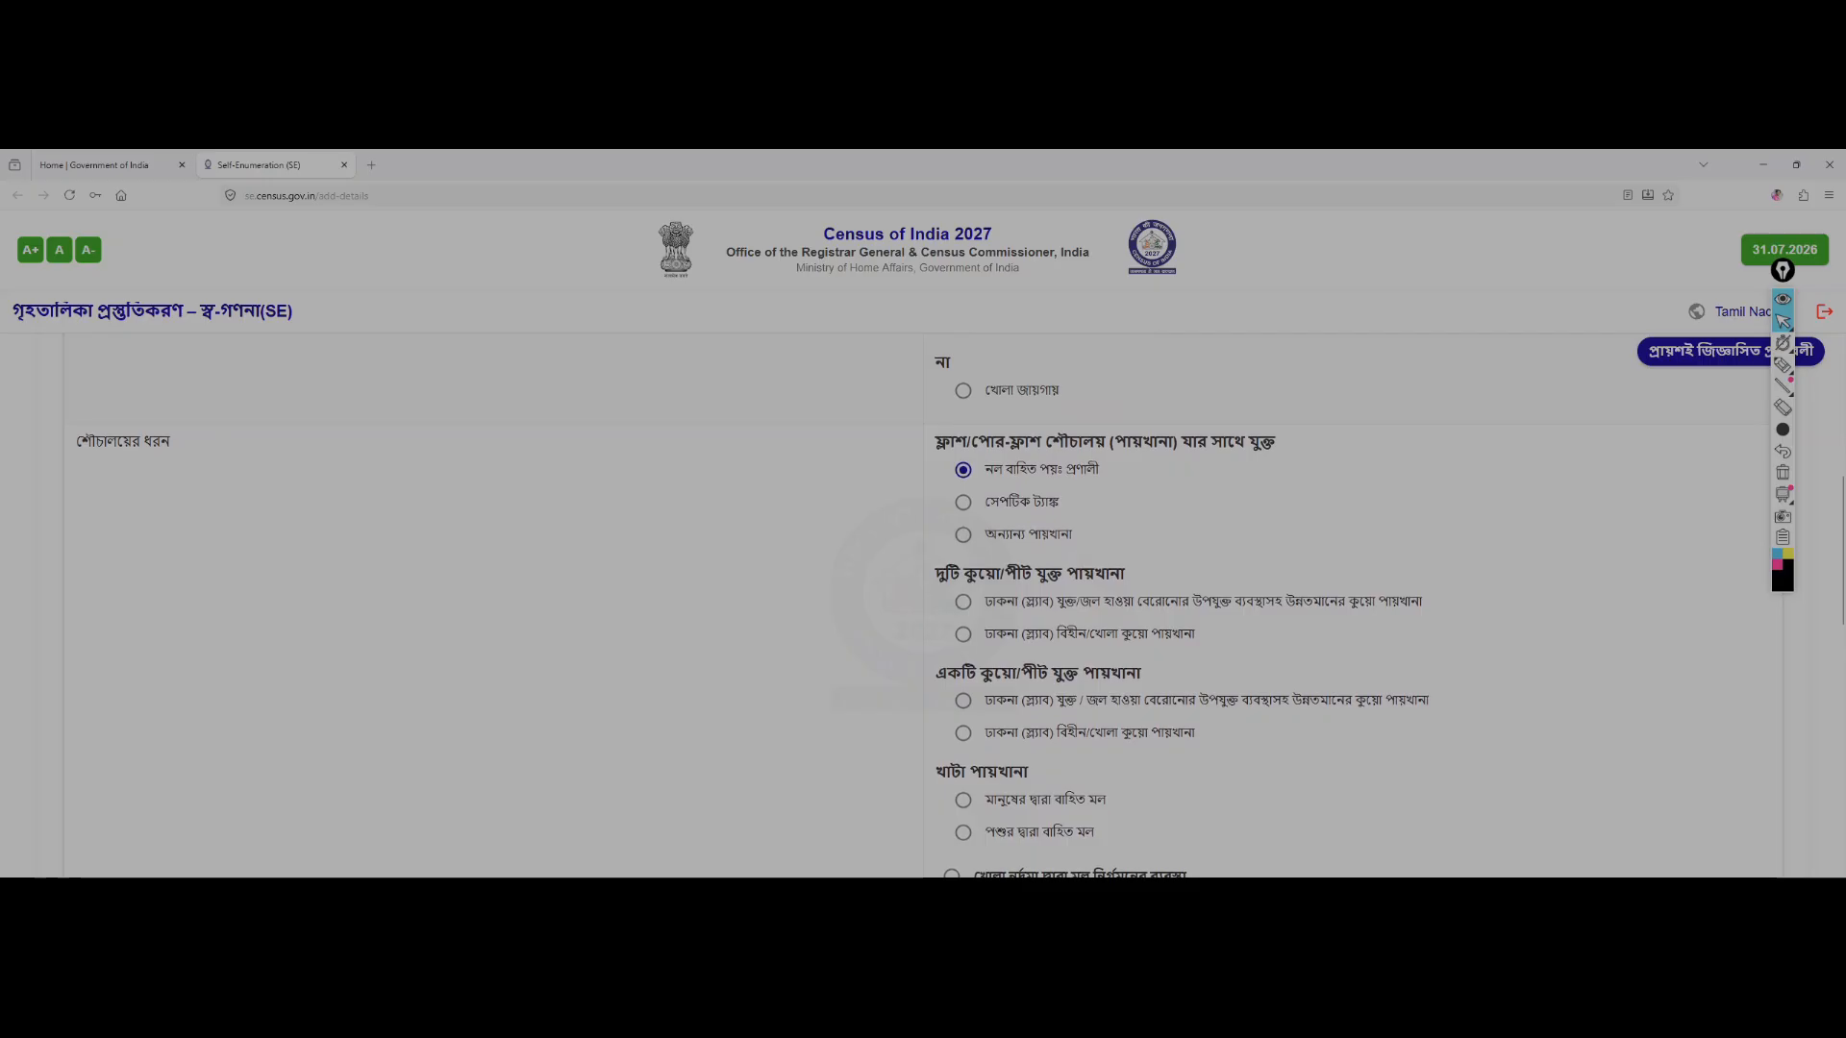
left_click(963, 502)
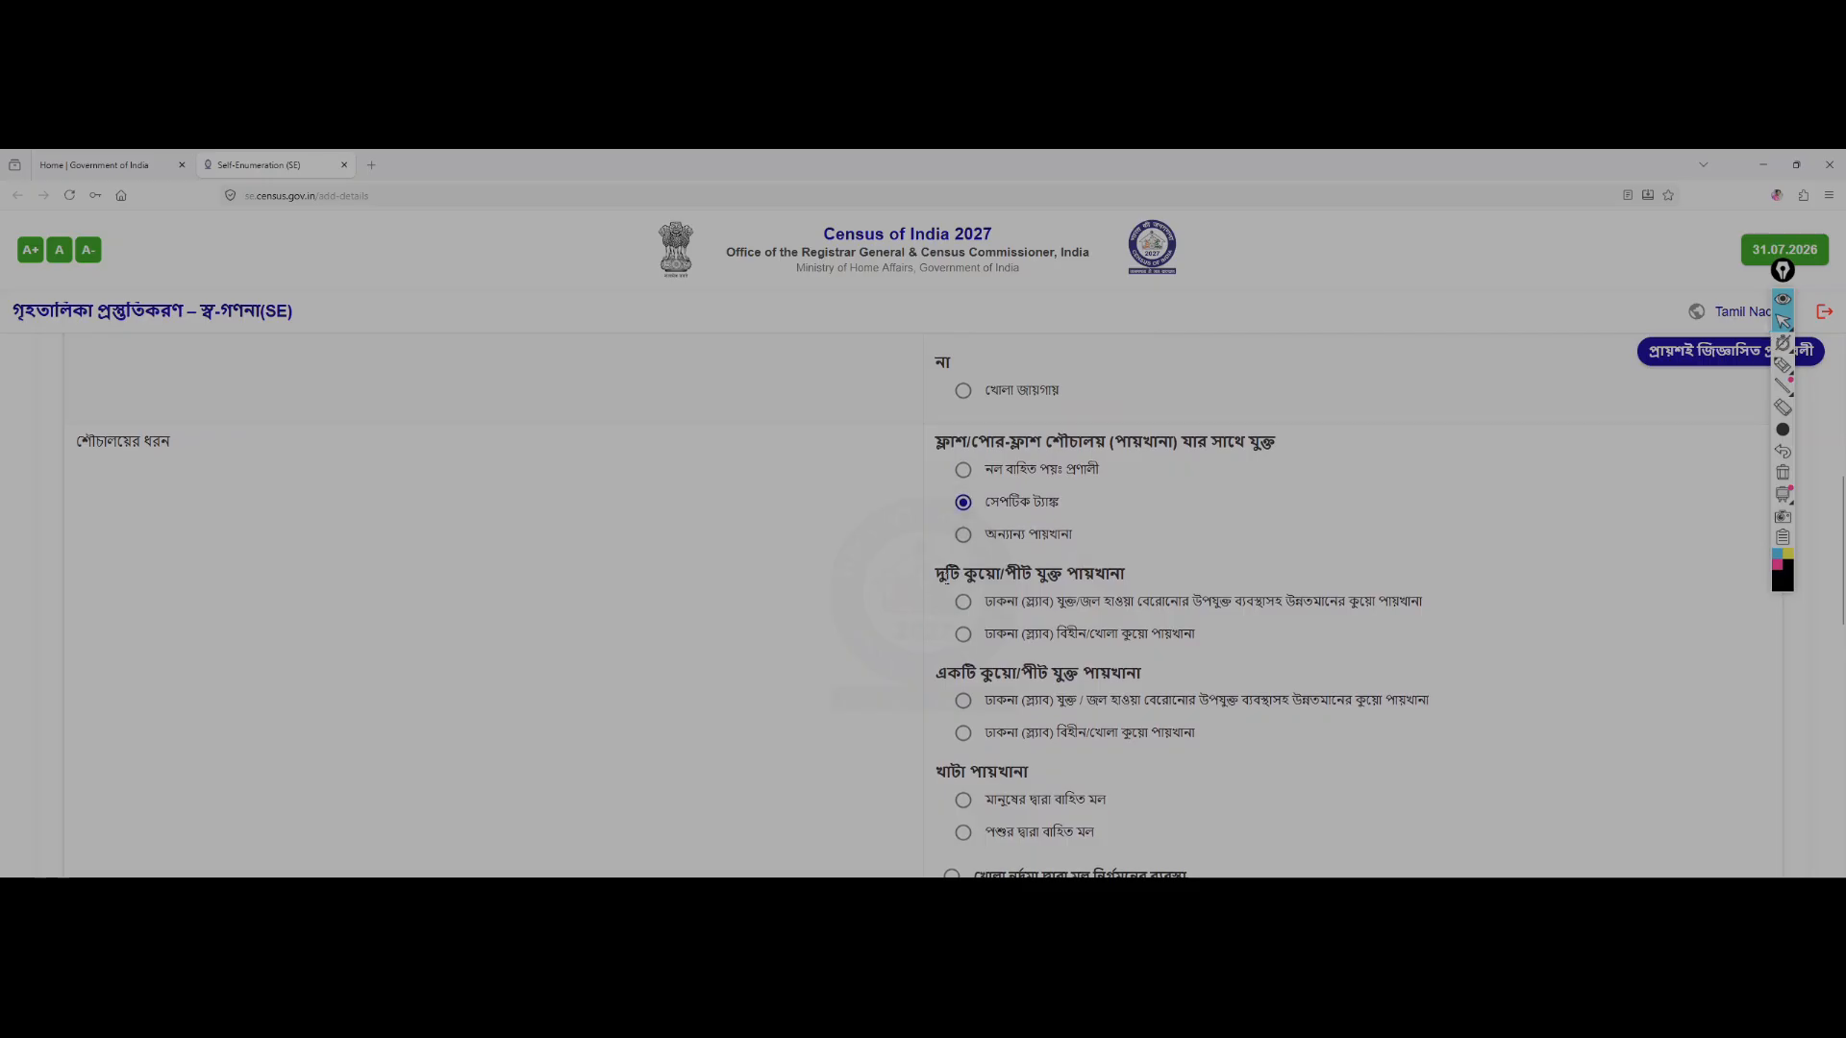
left_click(964, 535)
- Change the toilet type to uncovered twin-pit latrine and waste-water drainage to open drain
key("Down")
key("Down")
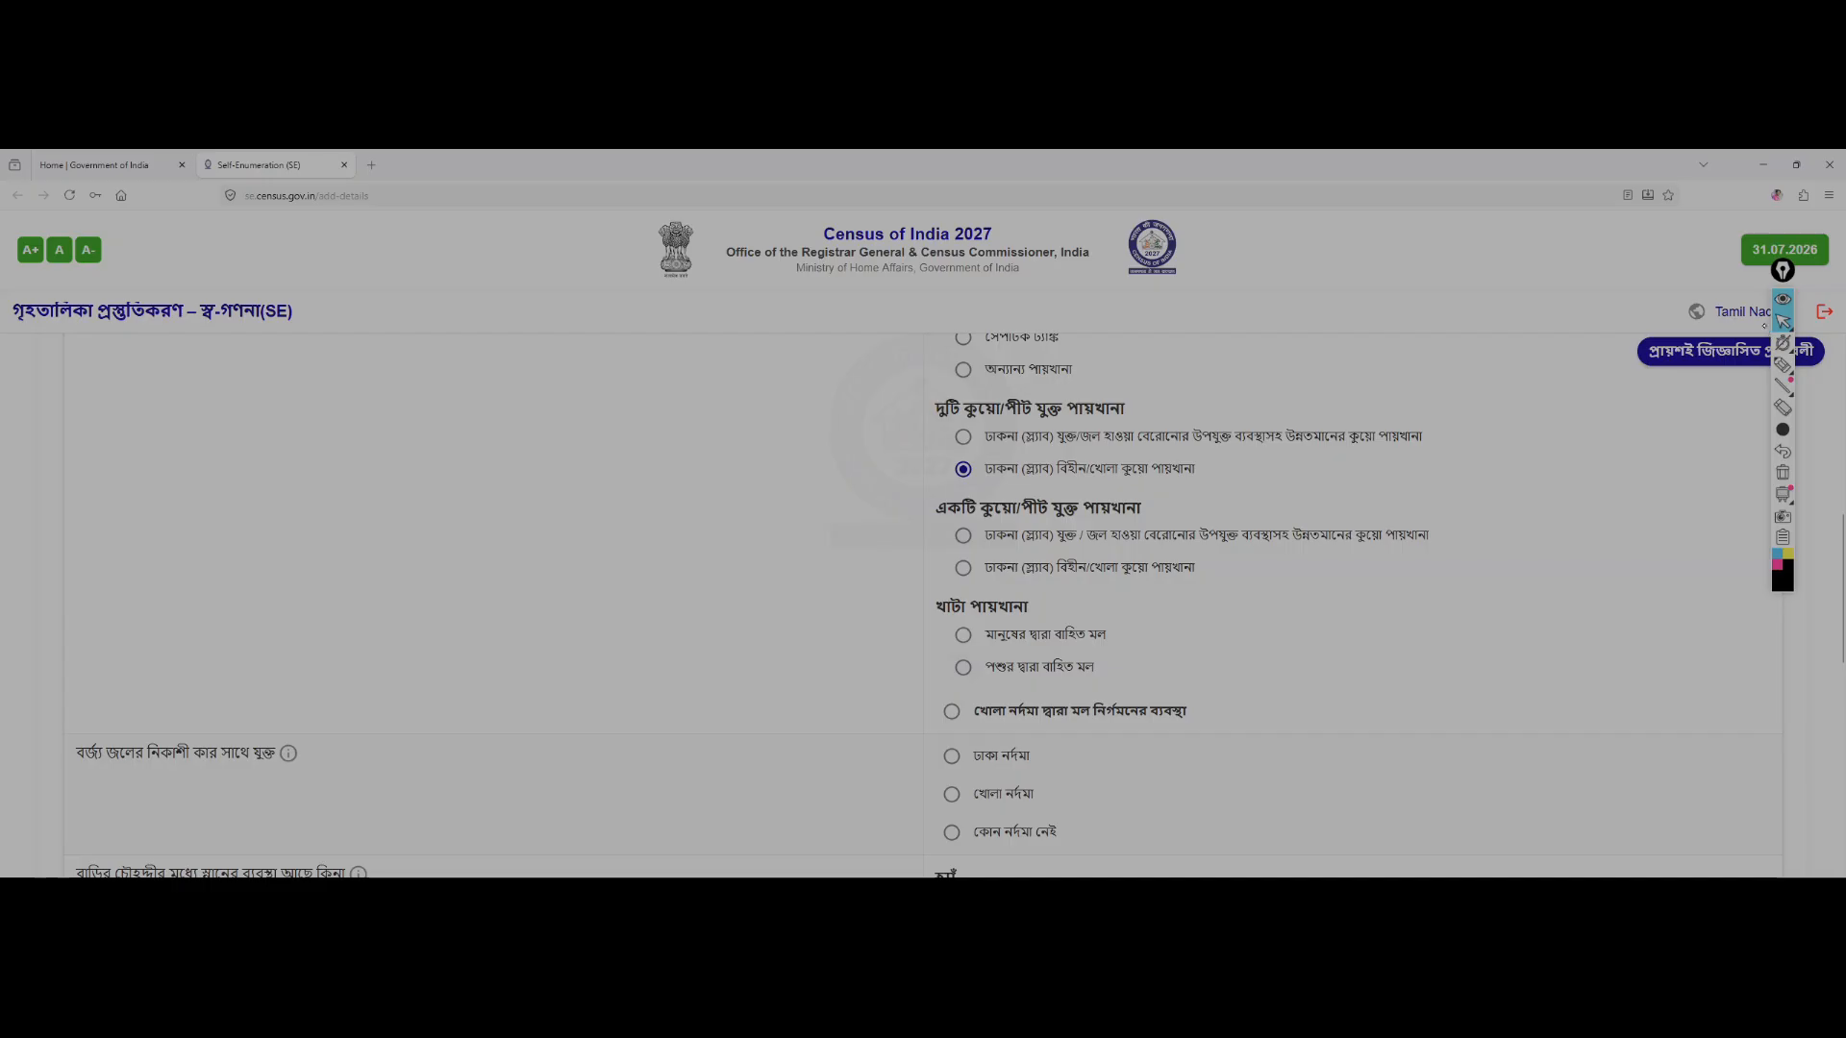
scroll(1767, 332, "down", 2)
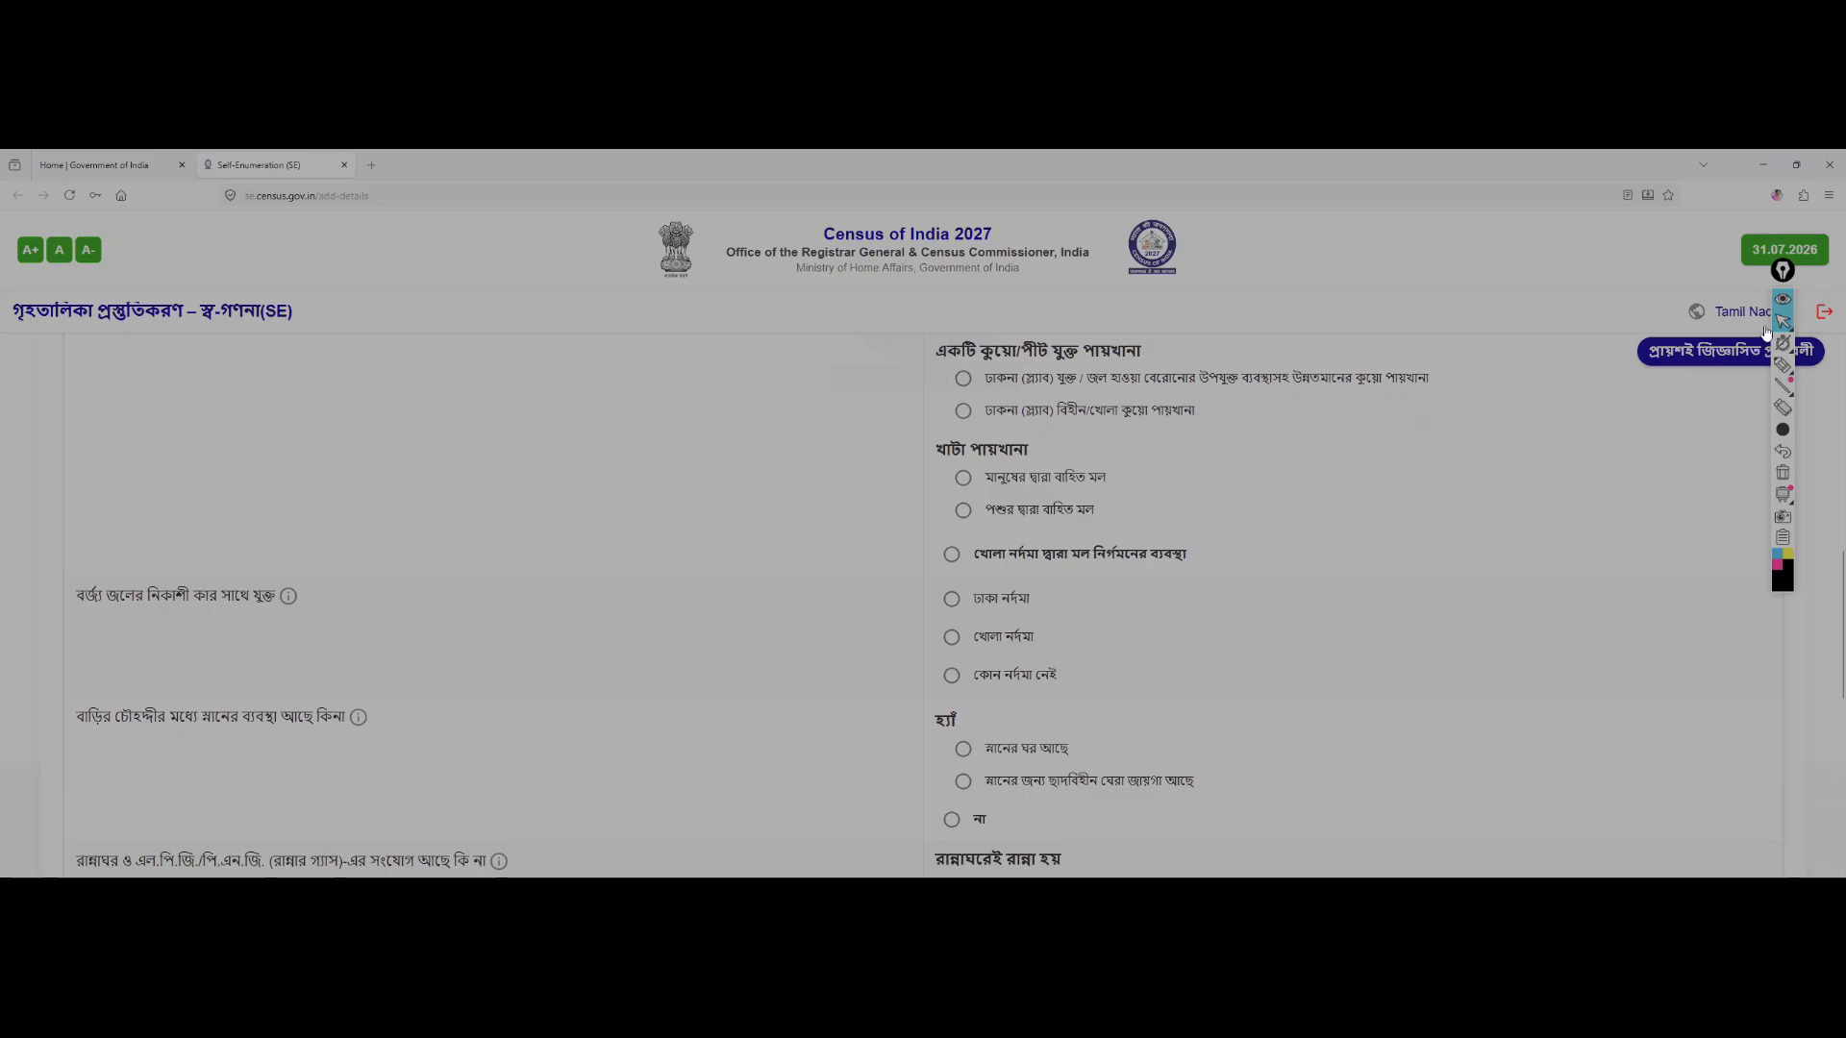
left_click(952, 675)
scroll(952, 675, "down", 2)
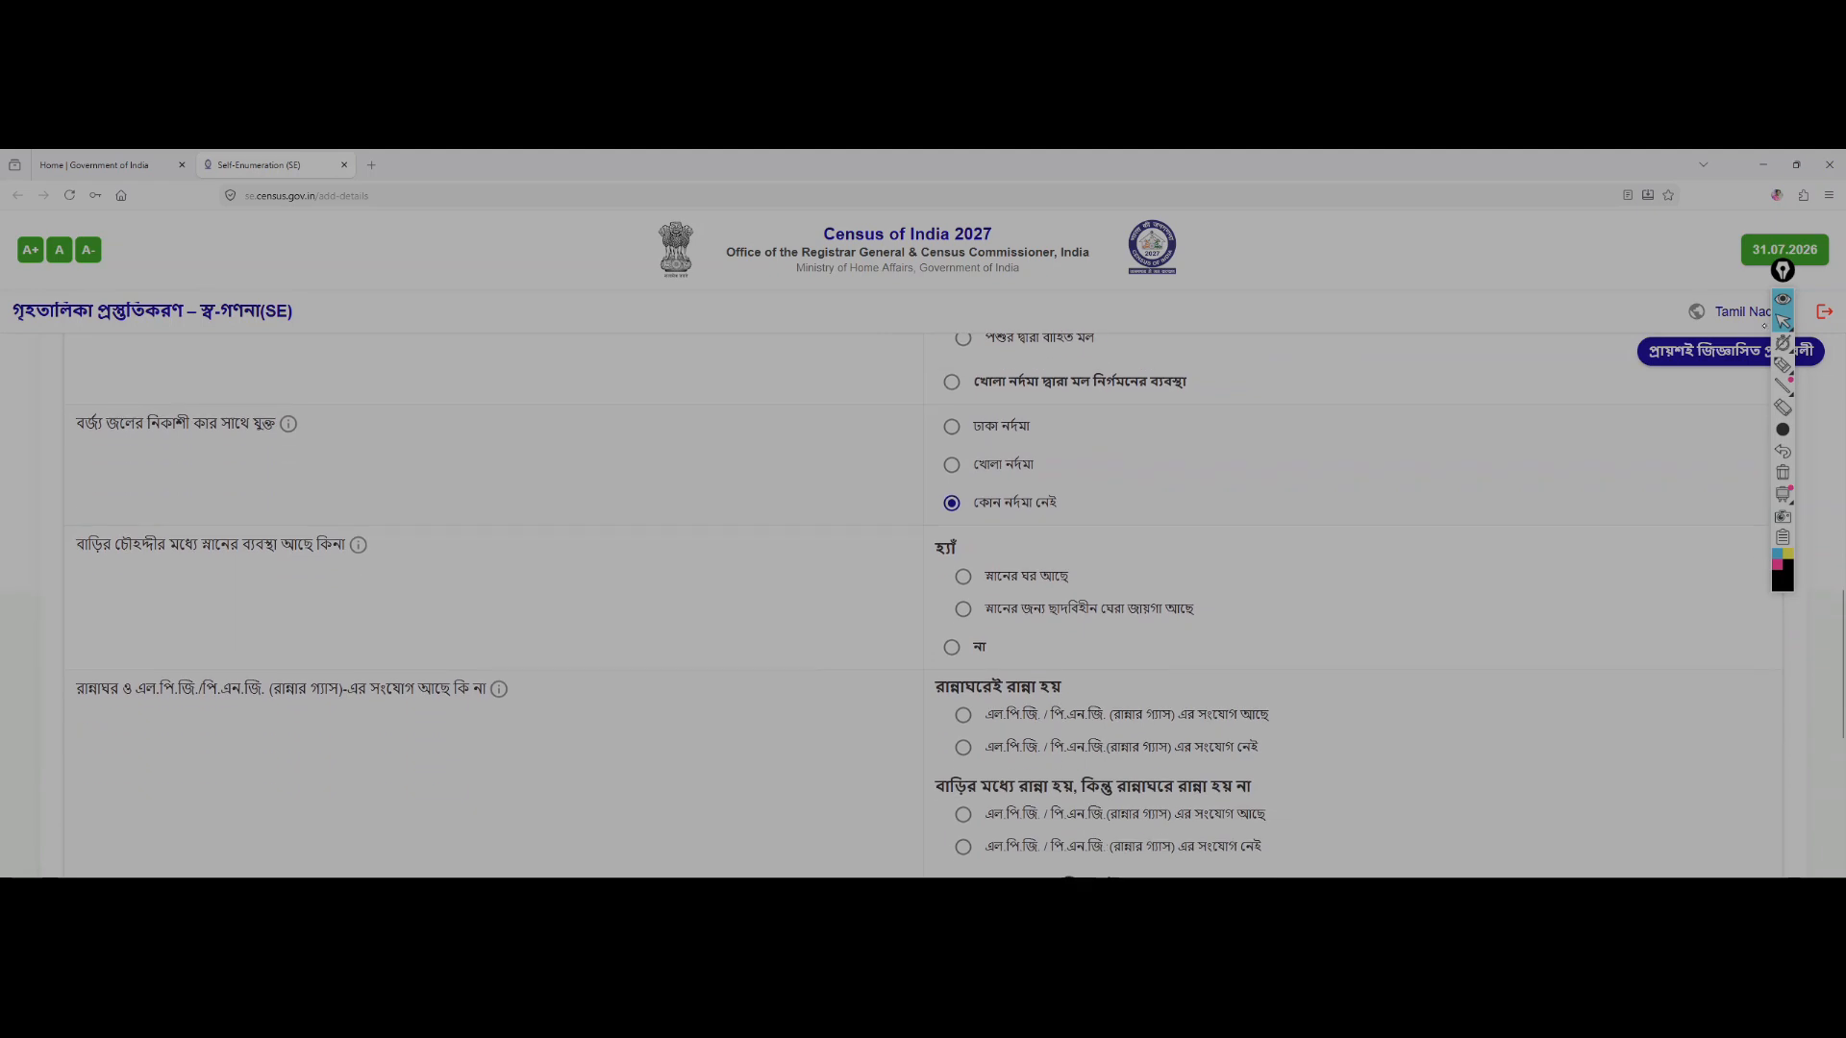
left_click(951, 465)
- Record a bathroom within the premises, cooking in a kitchen with LPG, and electricity as cooking fuel
left_click(963, 576)
scroll(1765, 327, "down", 2)
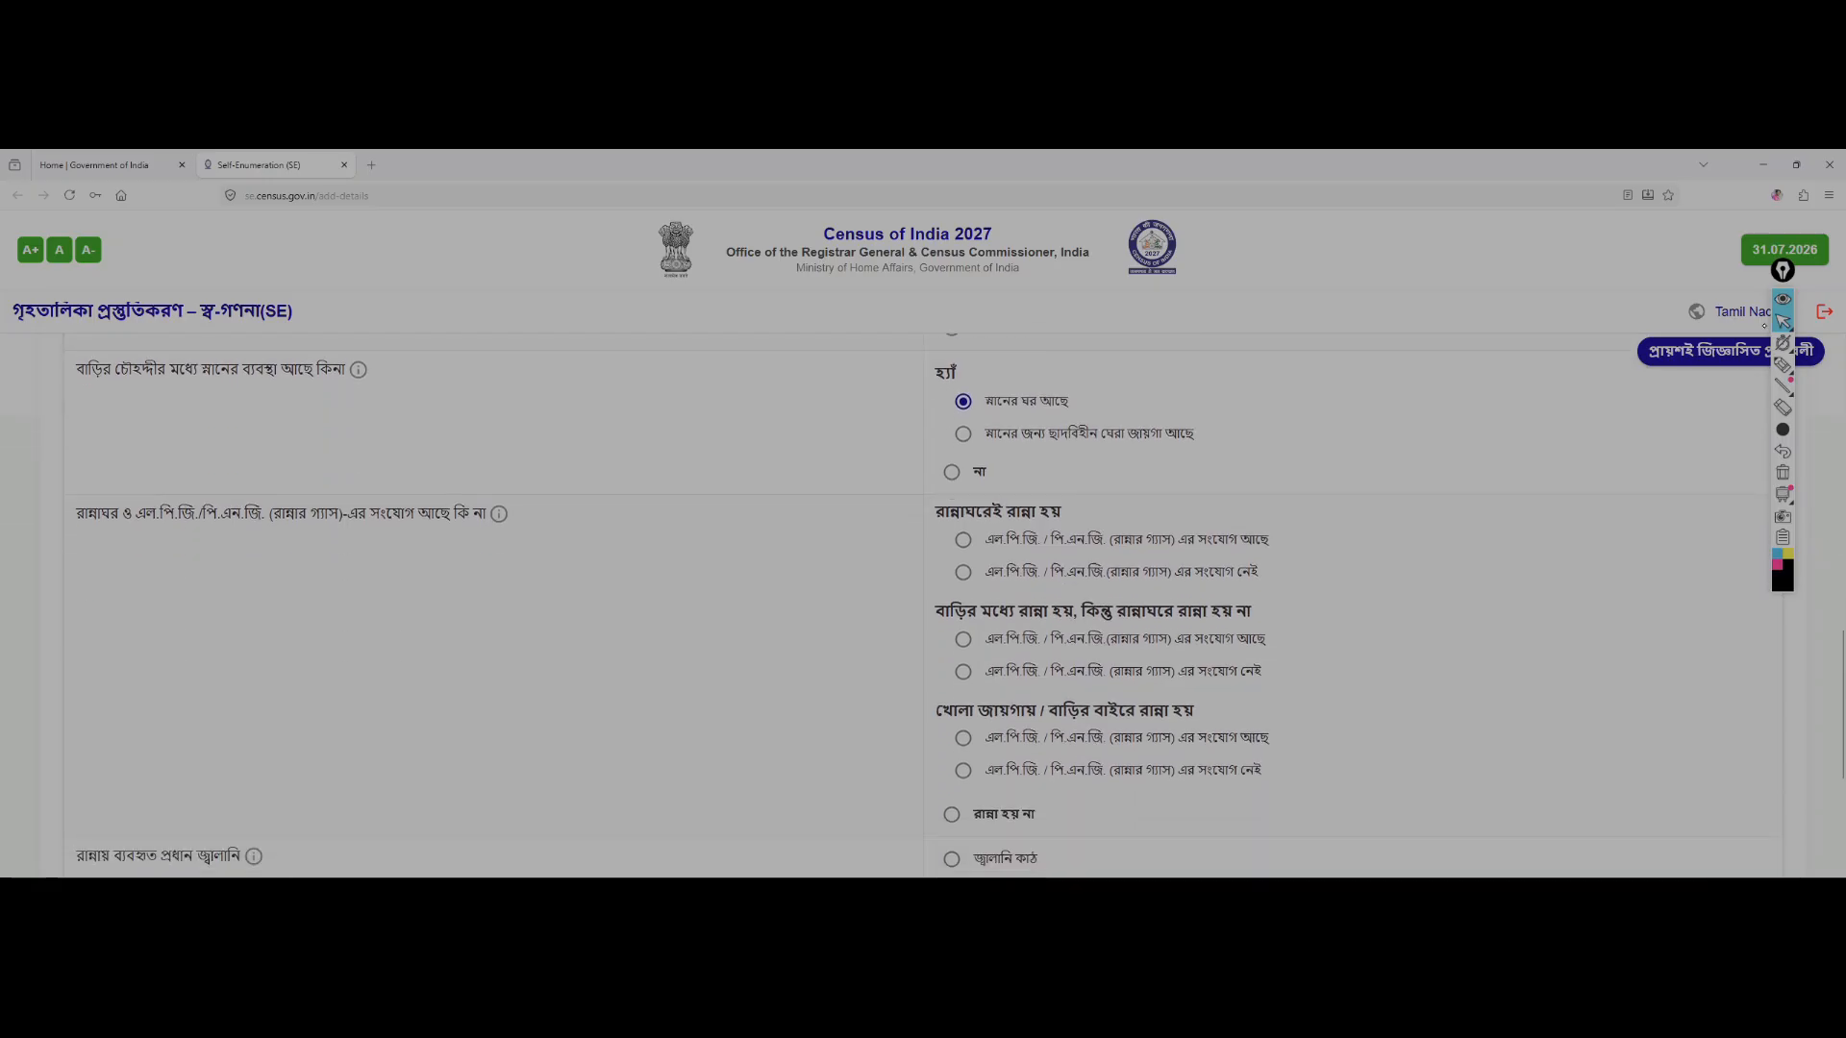
left_click(963, 541)
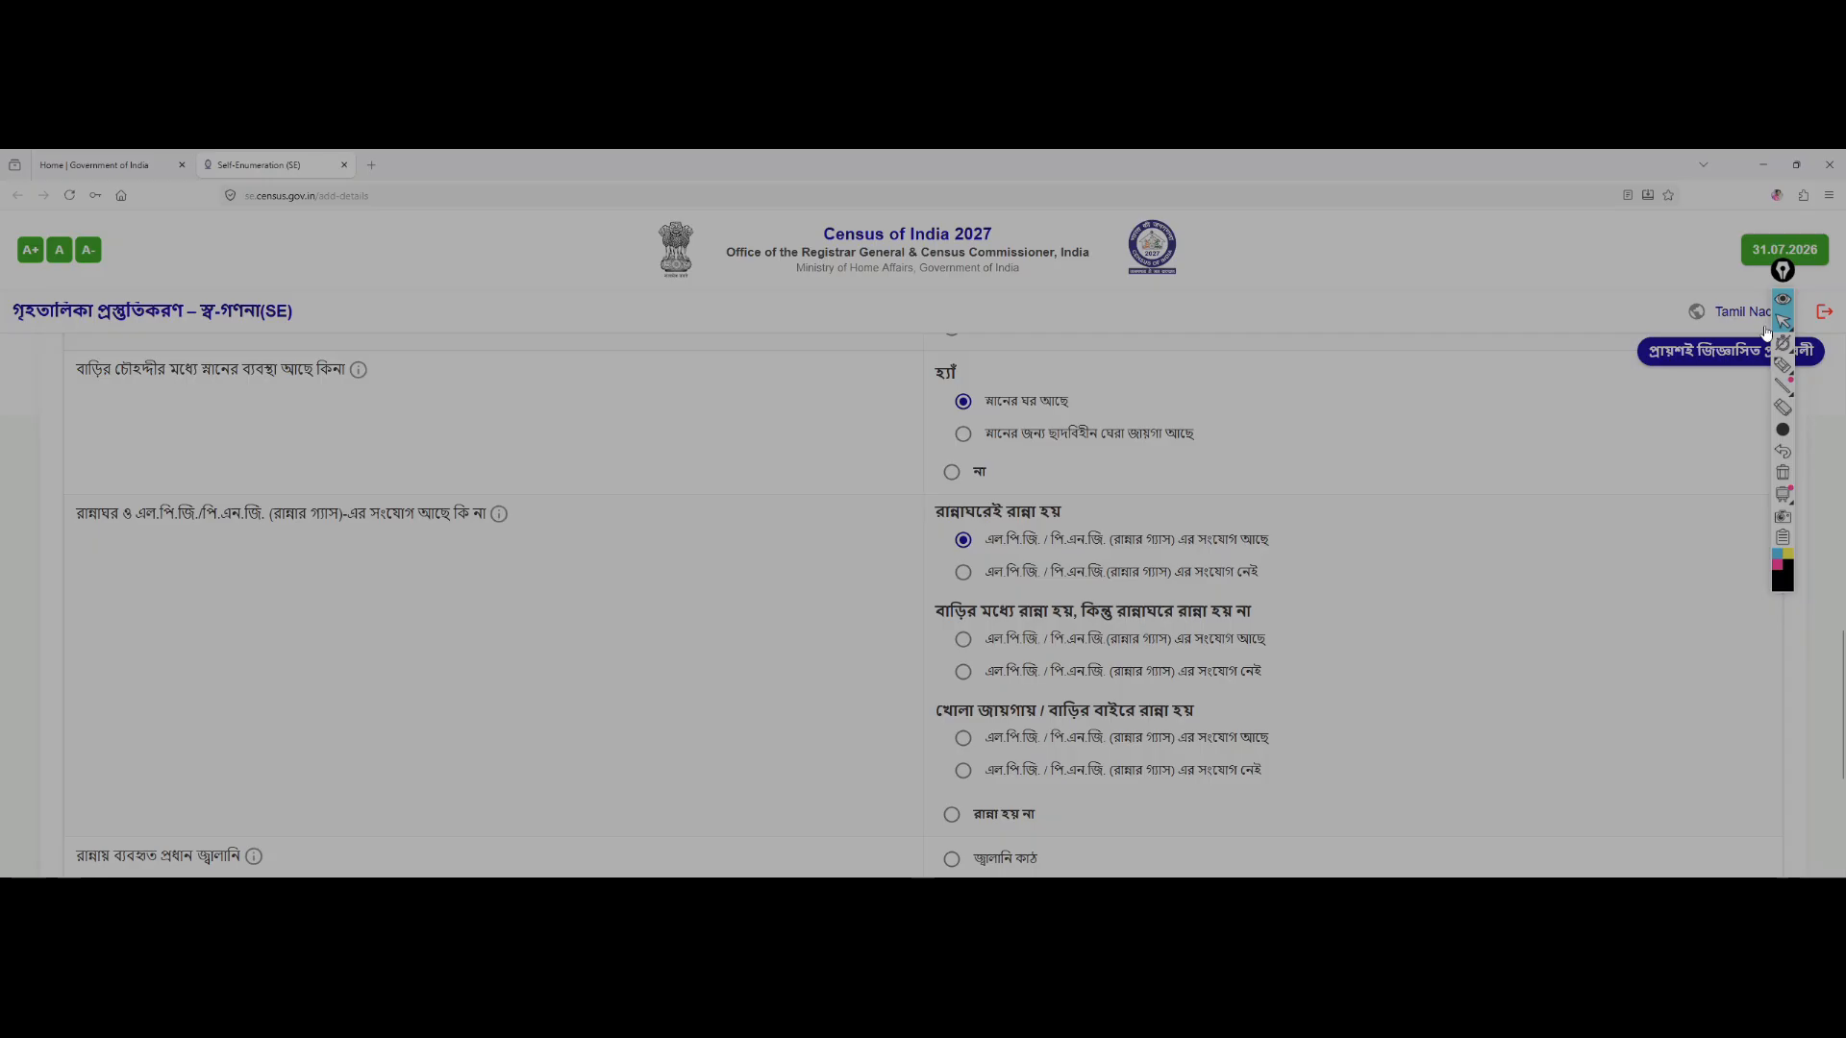
scroll(952, 654, "down", 1)
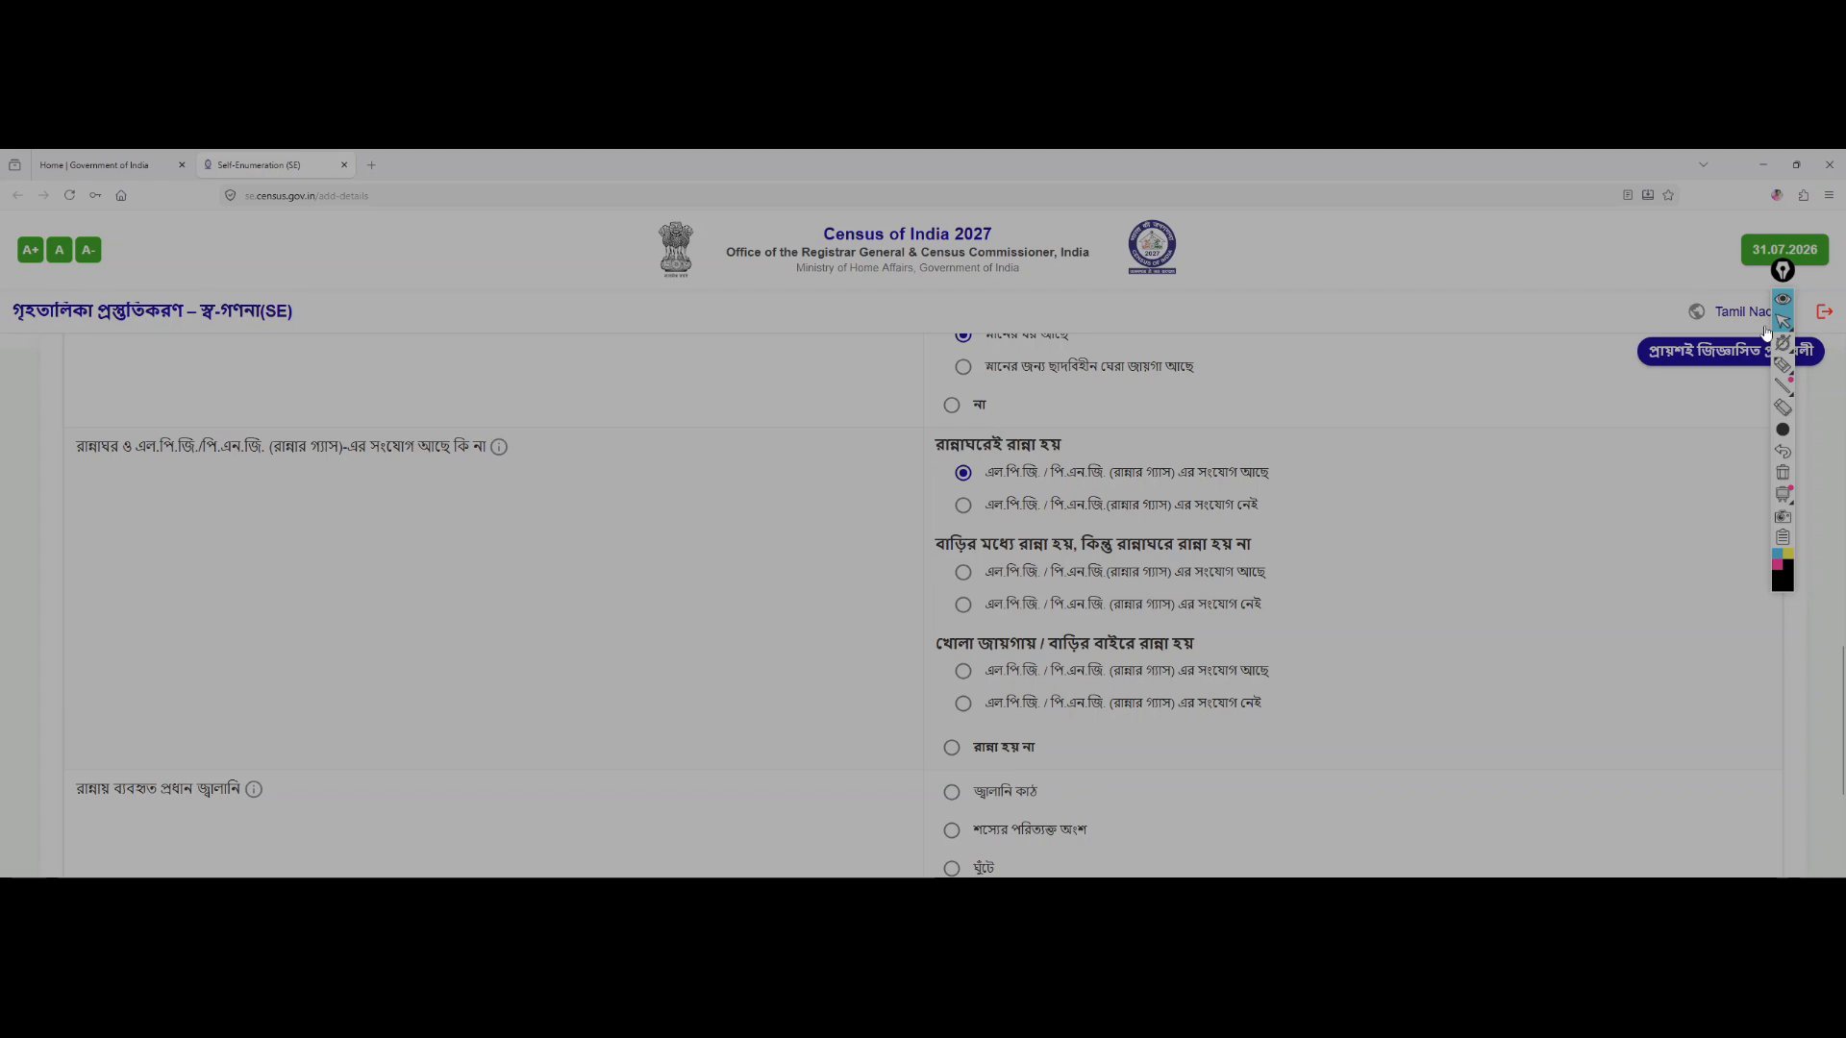
scroll(1767, 332, "down", 1)
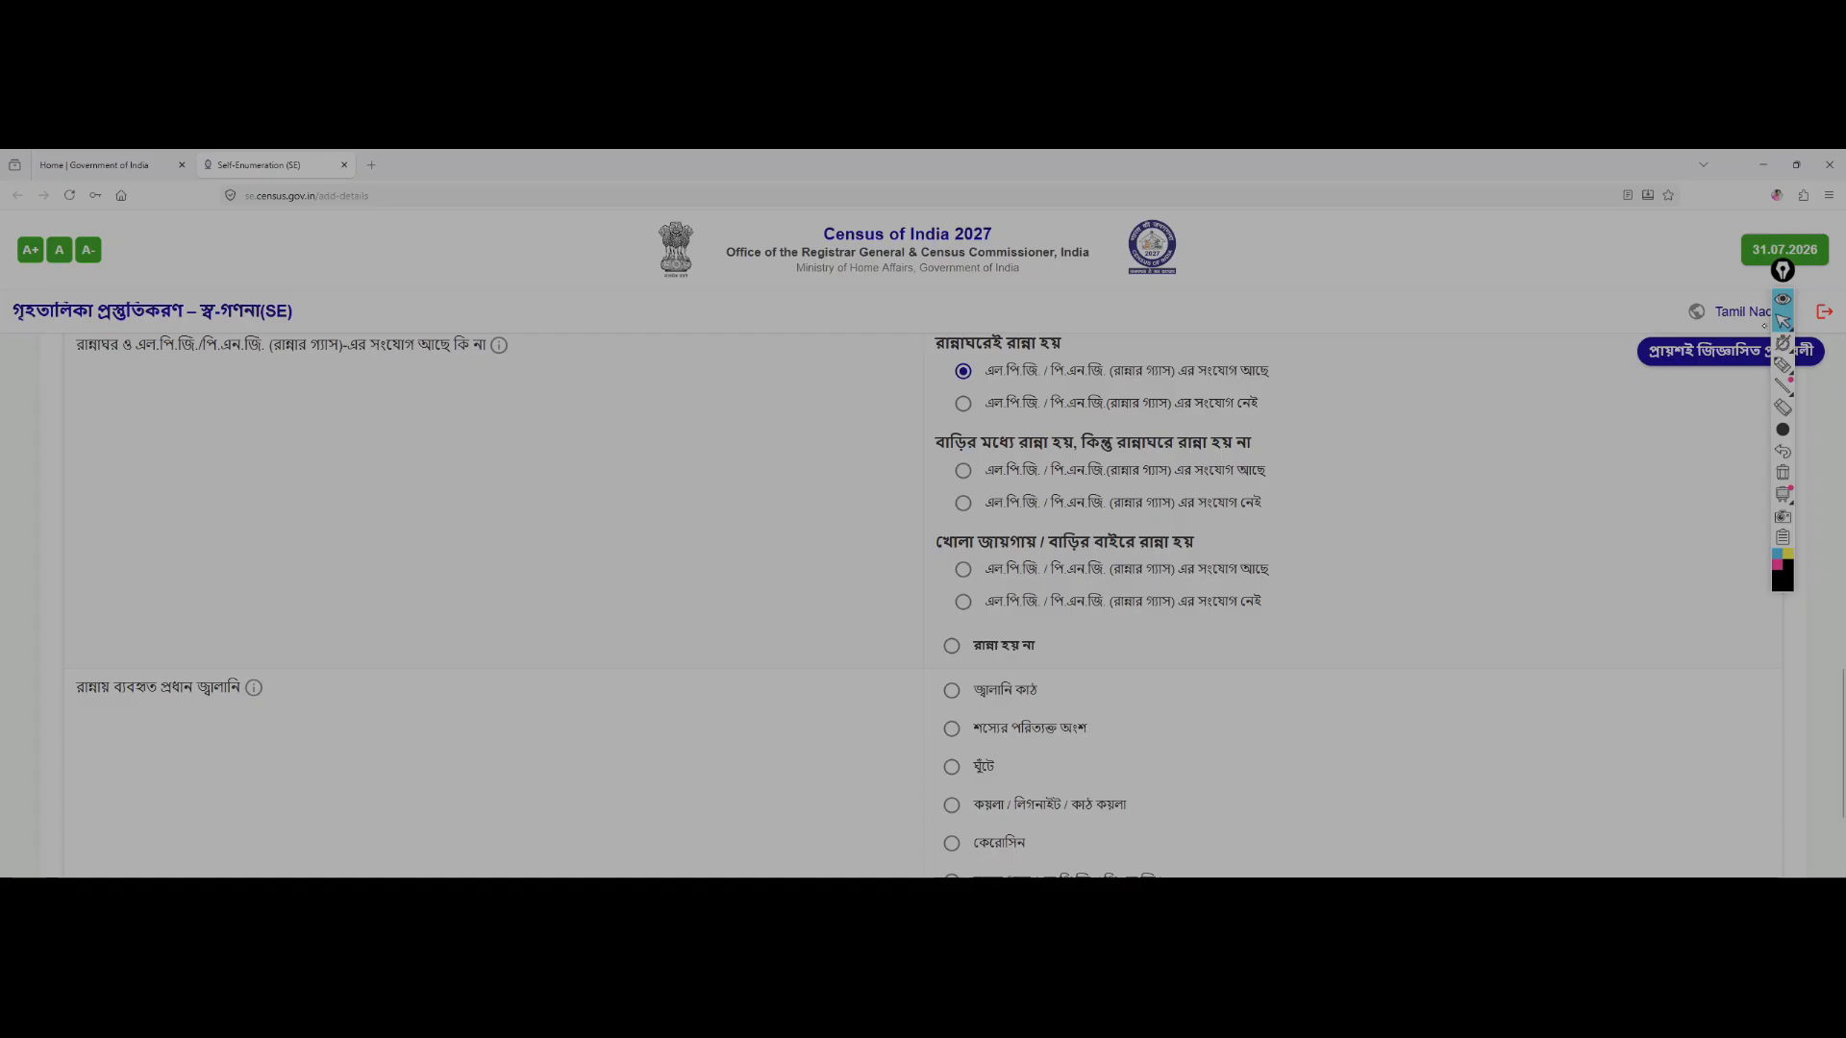
scroll(1767, 332, "down", 2)
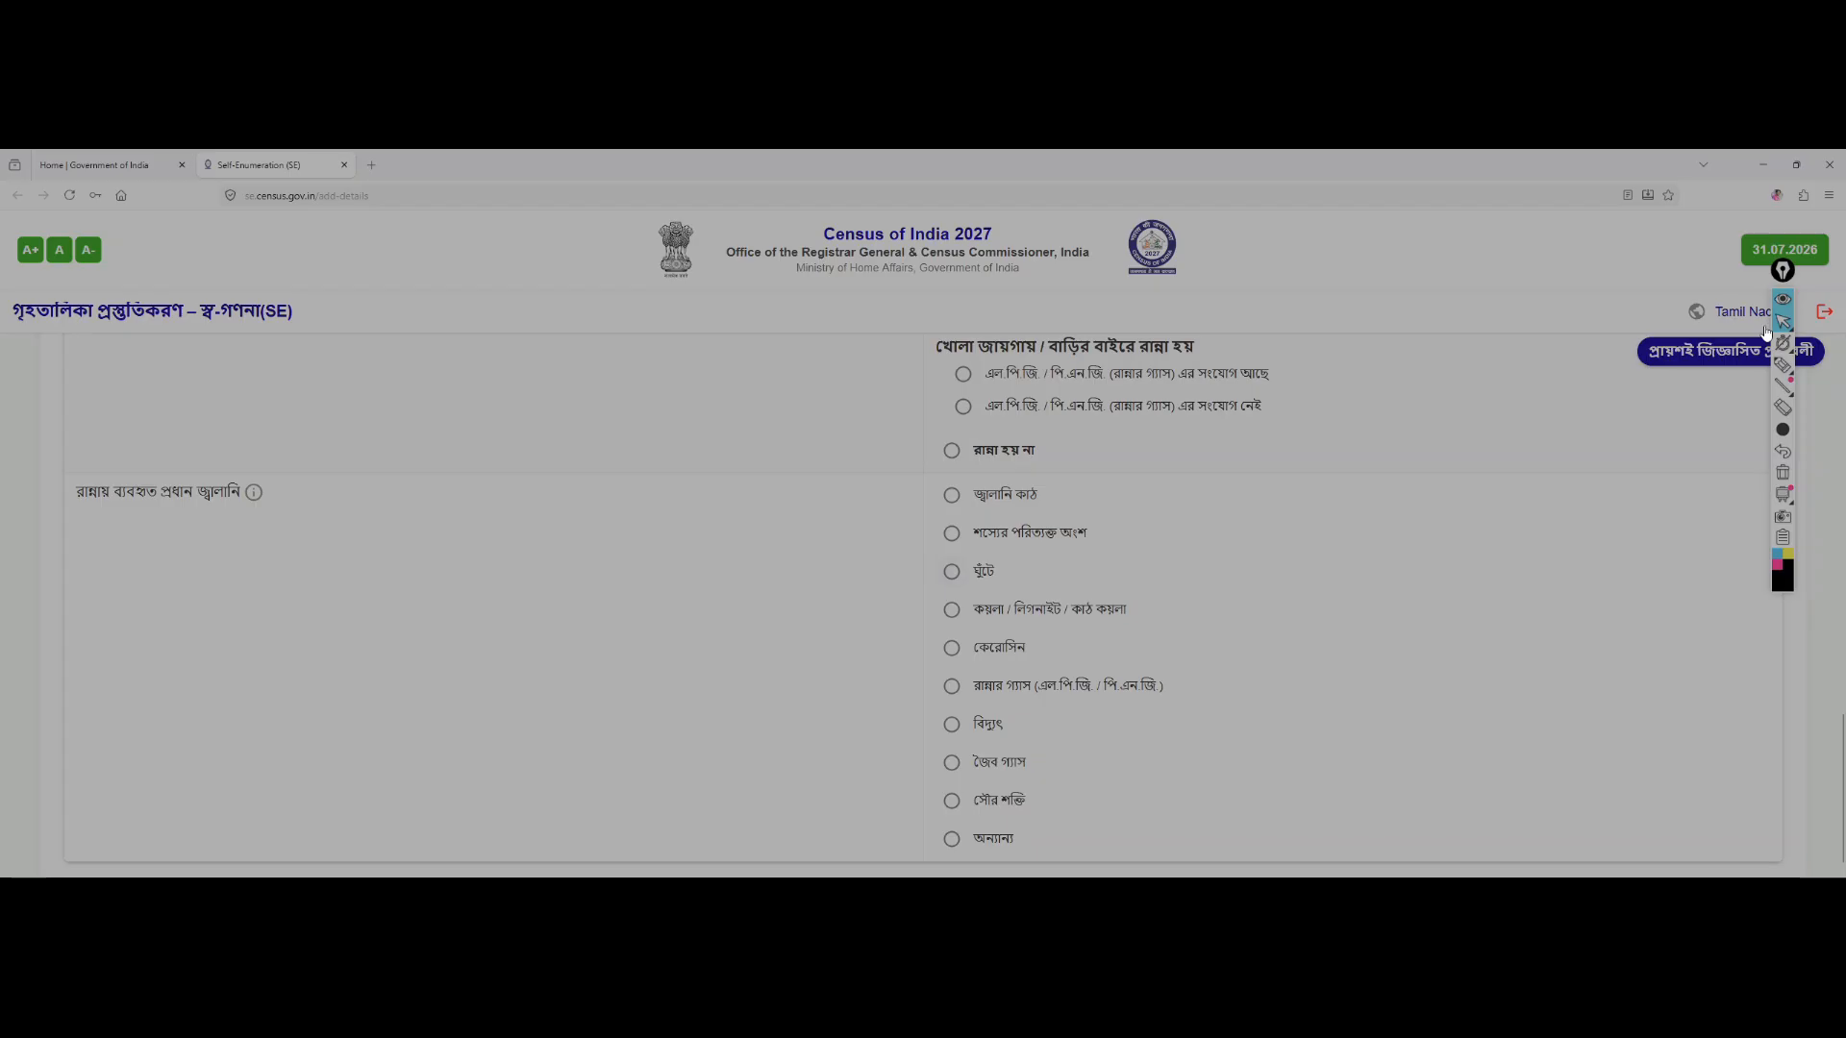
left_click(951, 725)
scroll(952, 725, "down", 1)
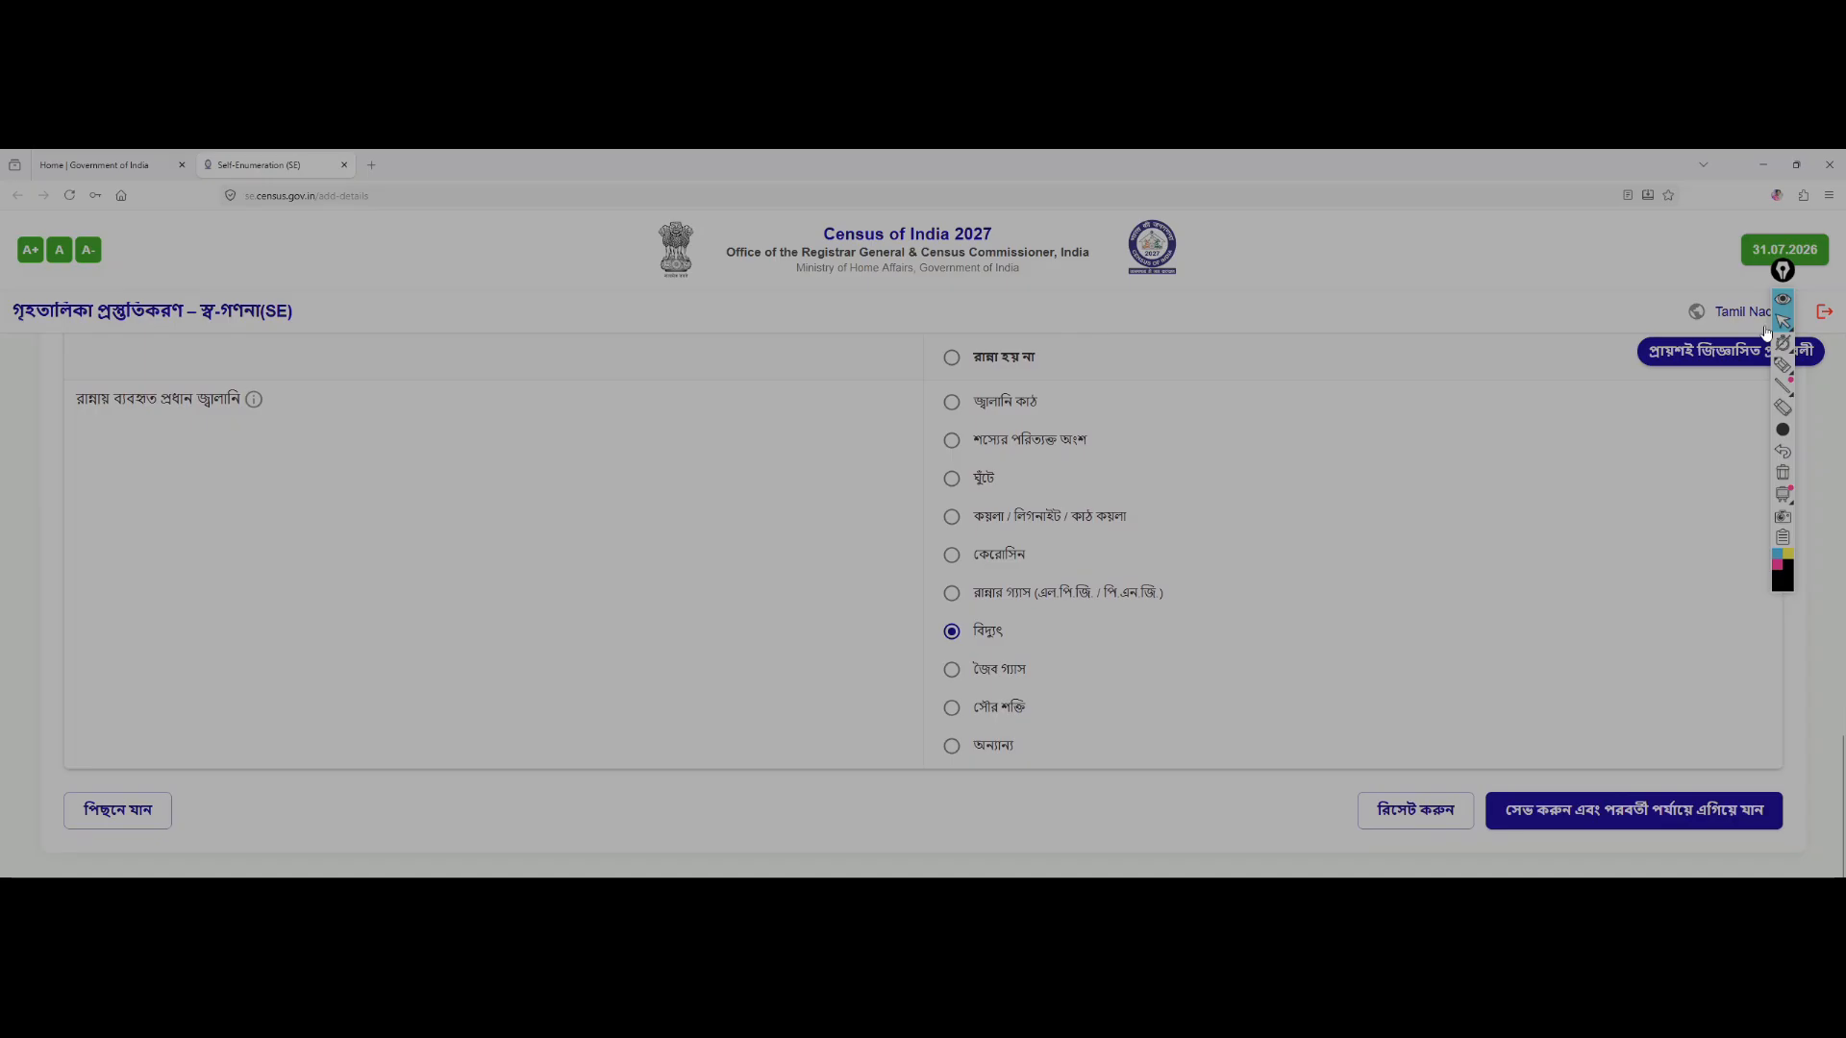
- Save the facilities step, confirm moving to assets, and answer No for owning a radio/transistor
left_click(1548, 811)
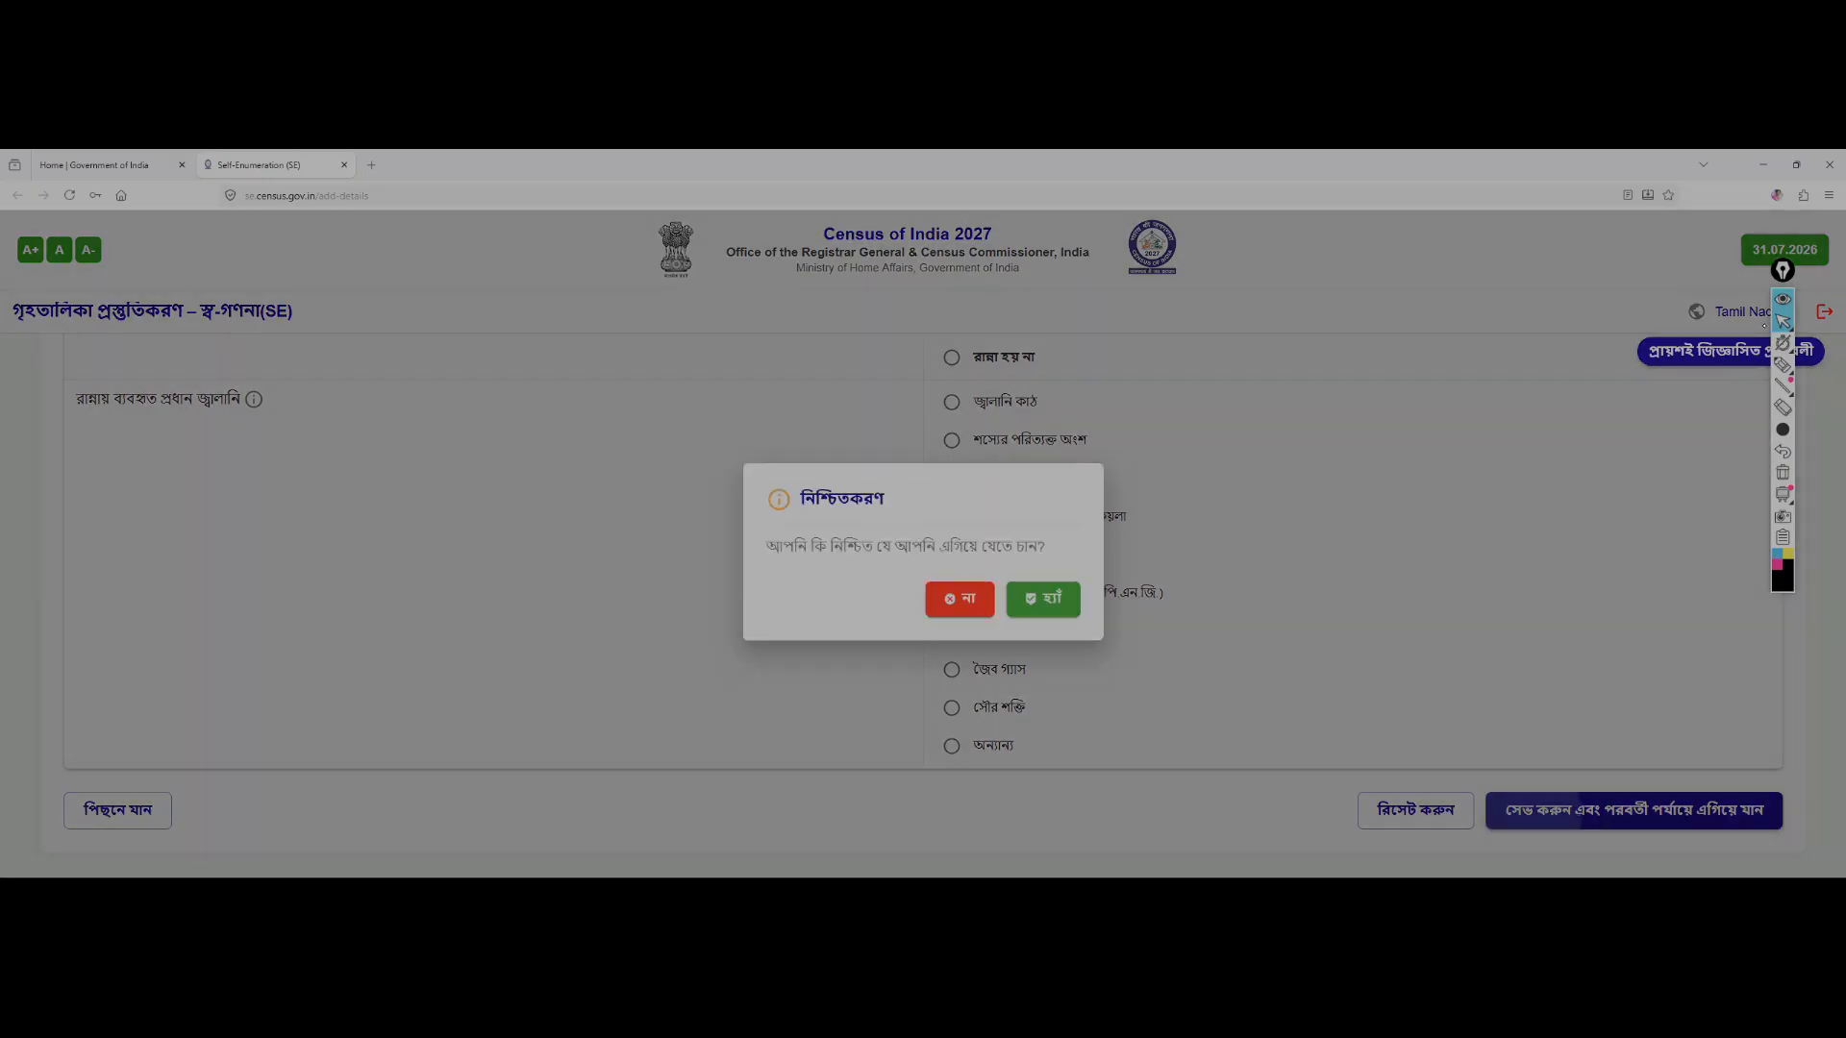
left_click(1043, 599)
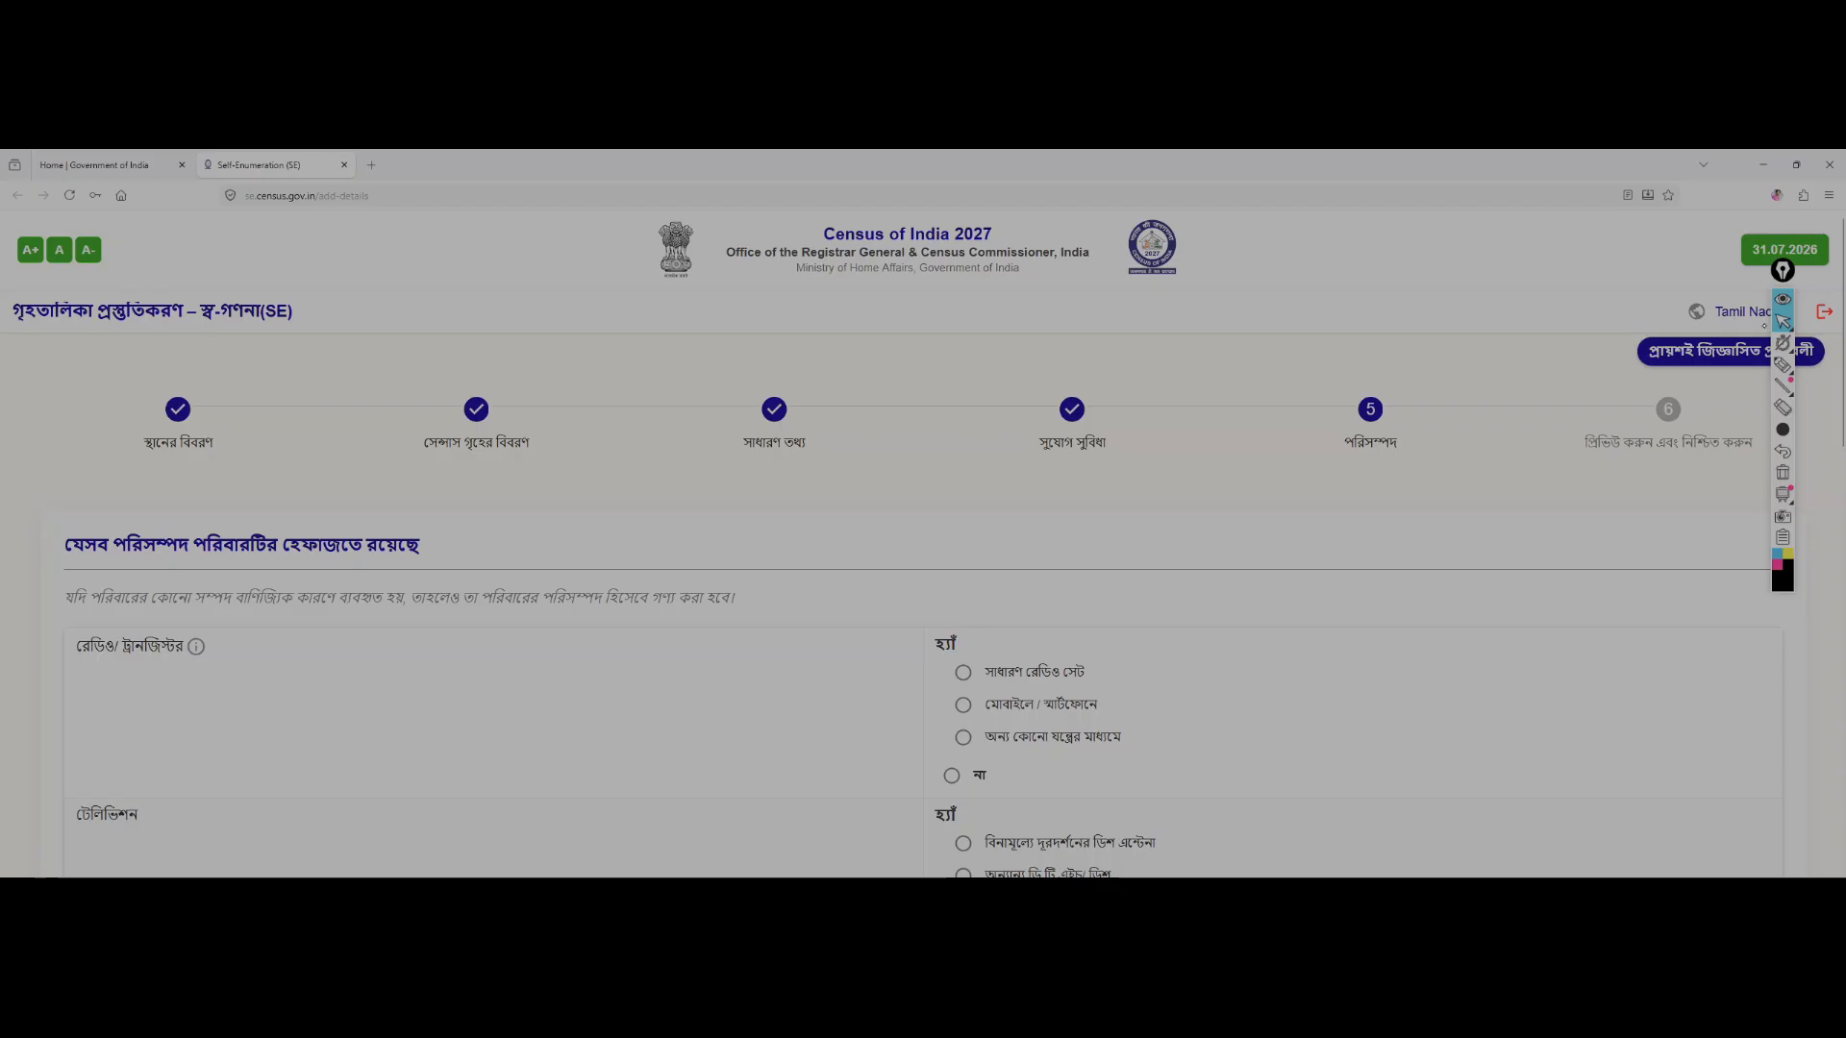
scroll(1764, 326, "down", 2)
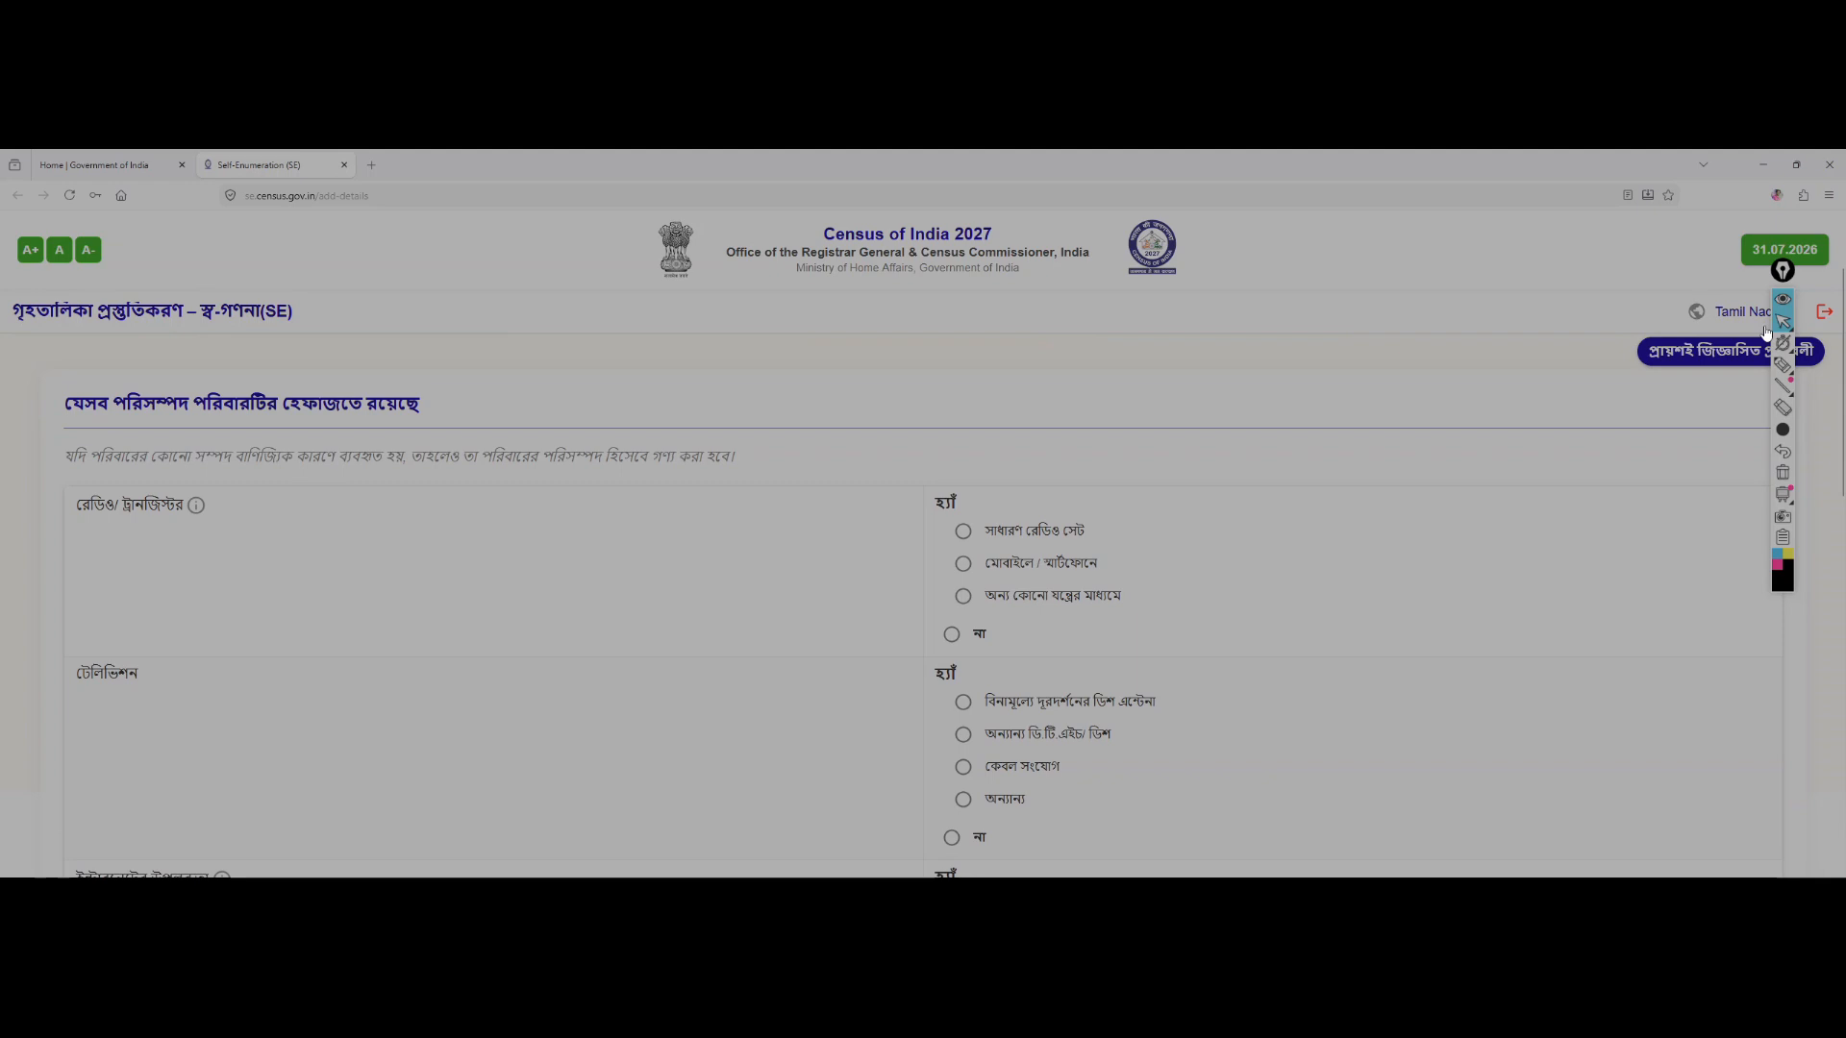
key("space")
key("Up")
- Record internet access via mobile/smartphone and a smartphone as the household's telephone
scroll(1765, 327, "down", 3)
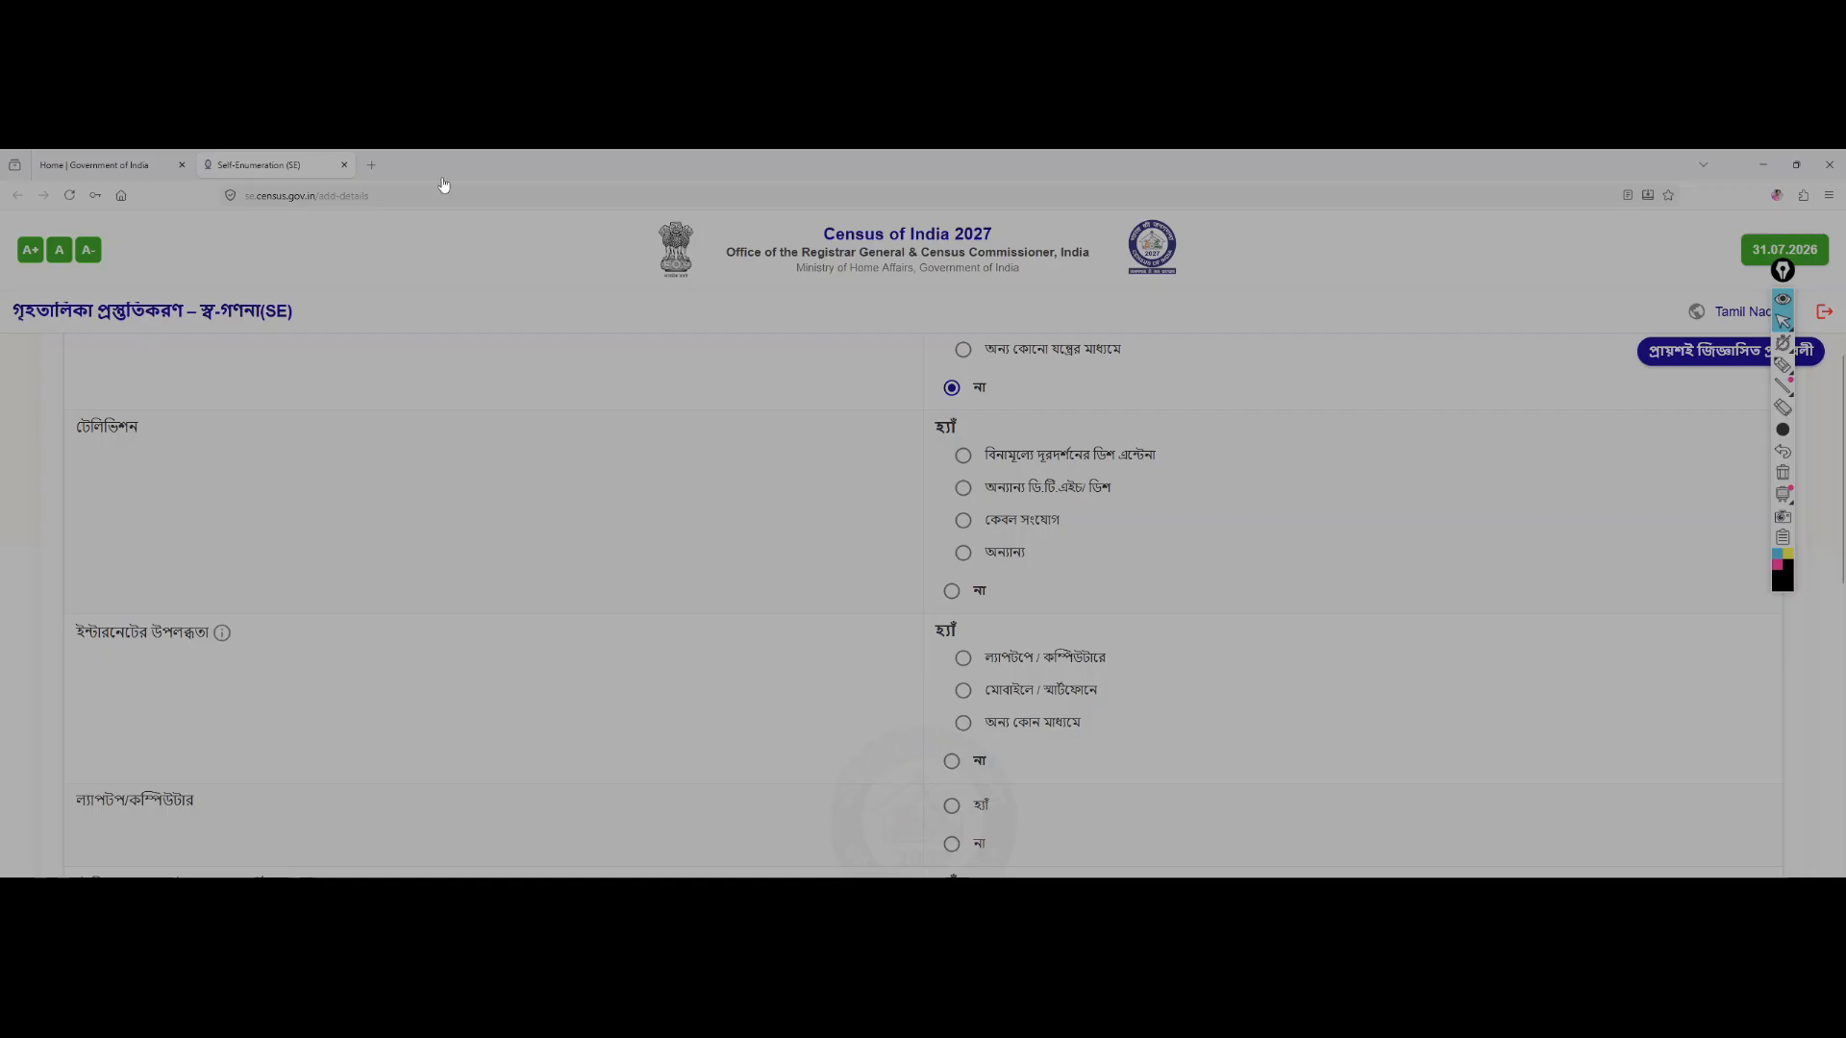
scroll(443, 185, "down", 2)
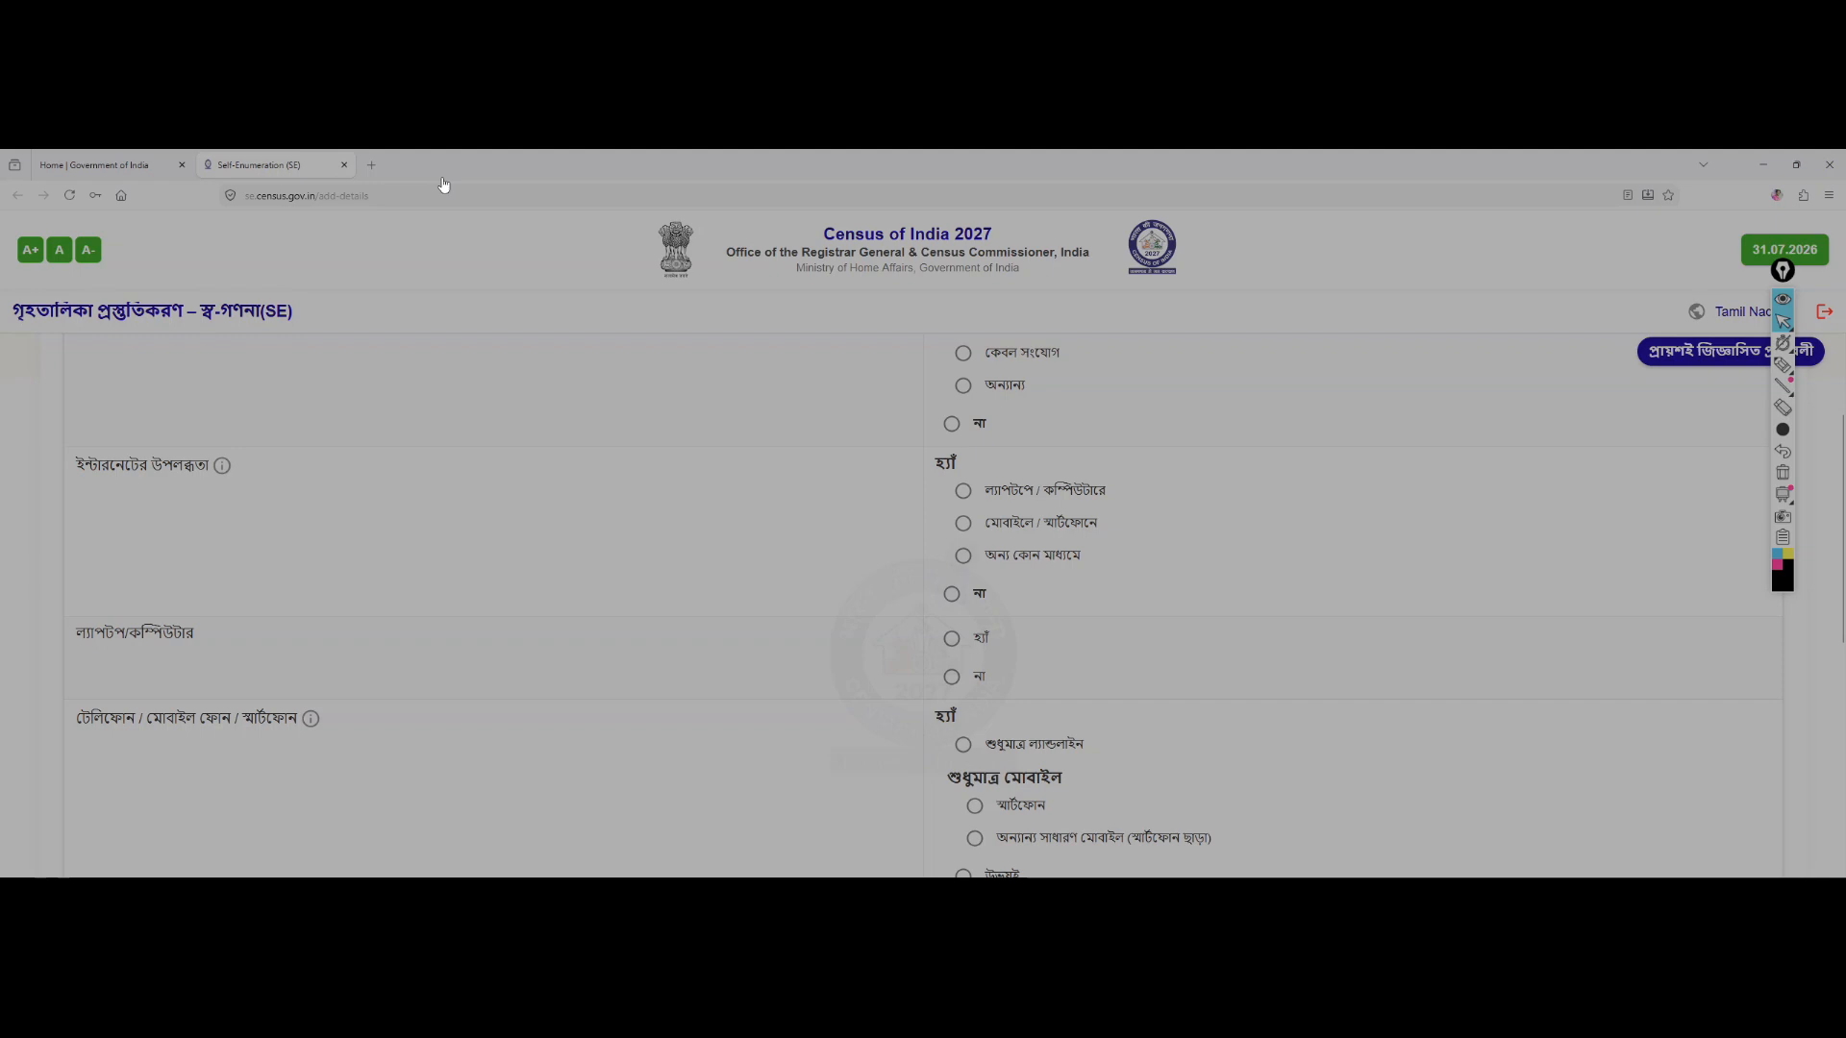
left_click(964, 524)
scroll(964, 524, "down", 2)
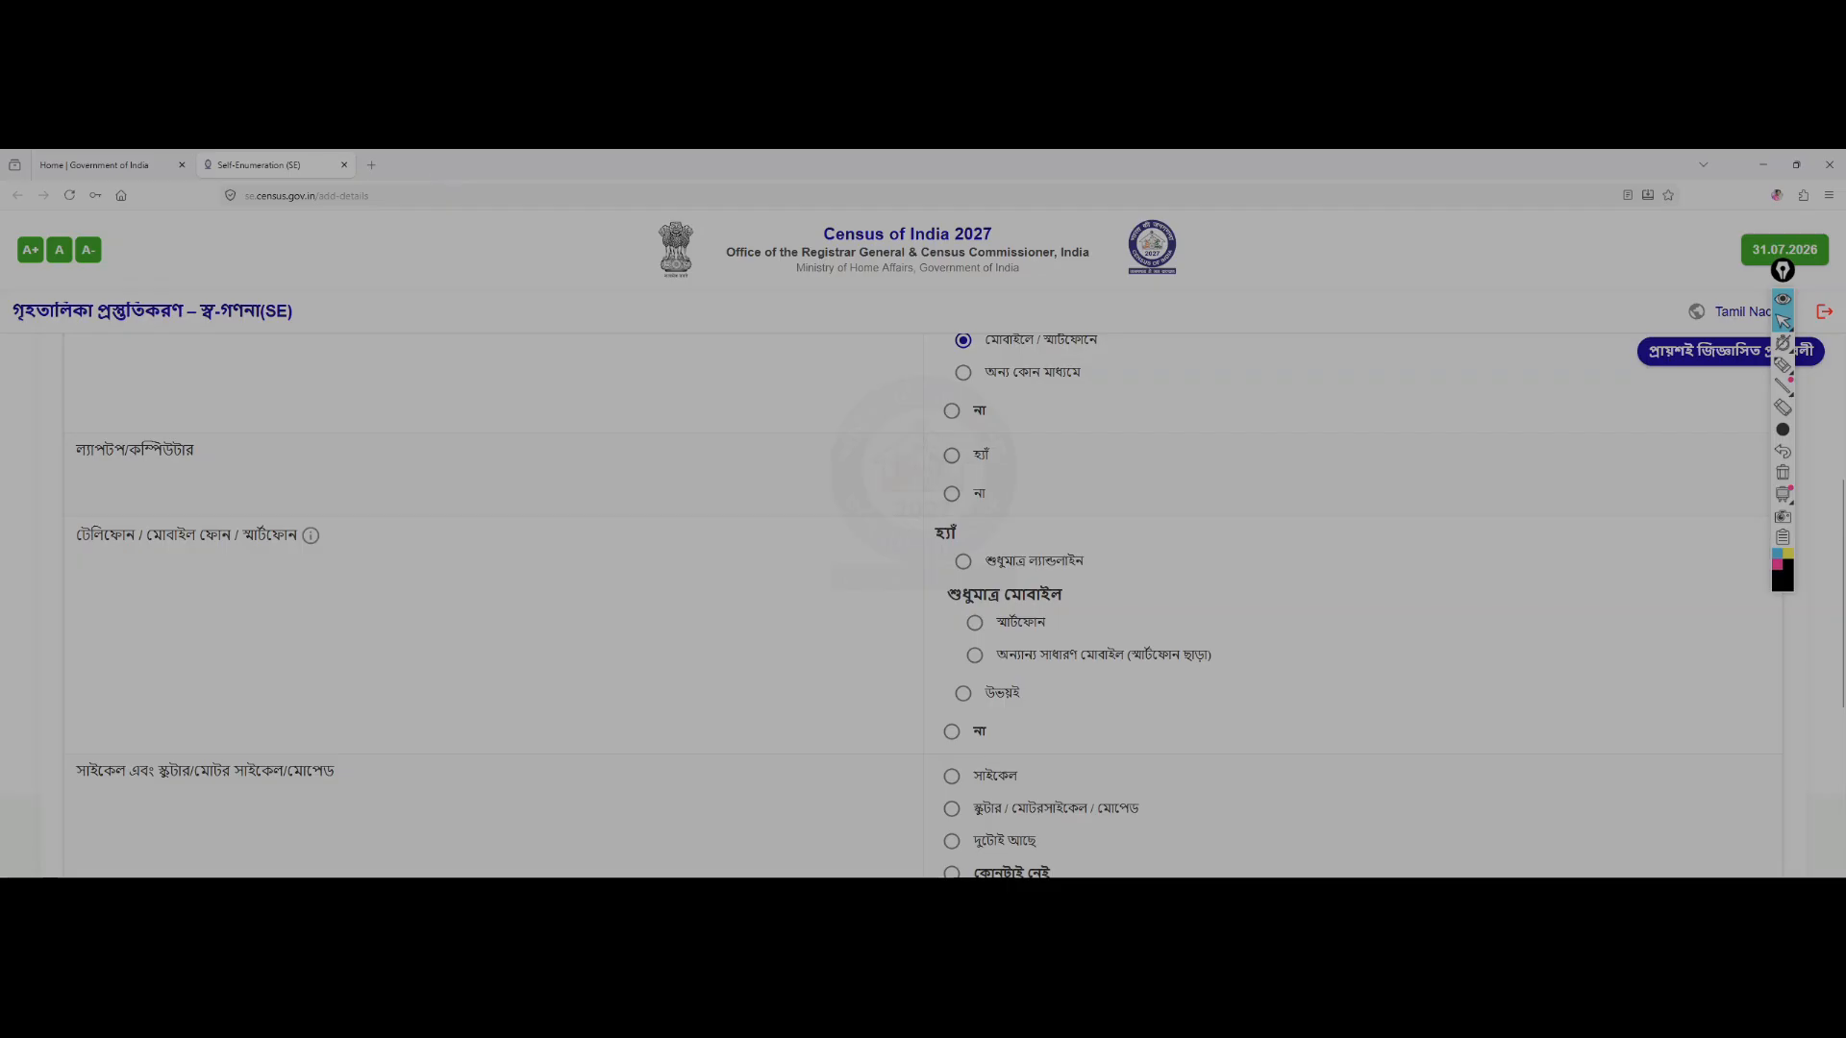
left_click(975, 623)
scroll(923, 606, "down", 3)
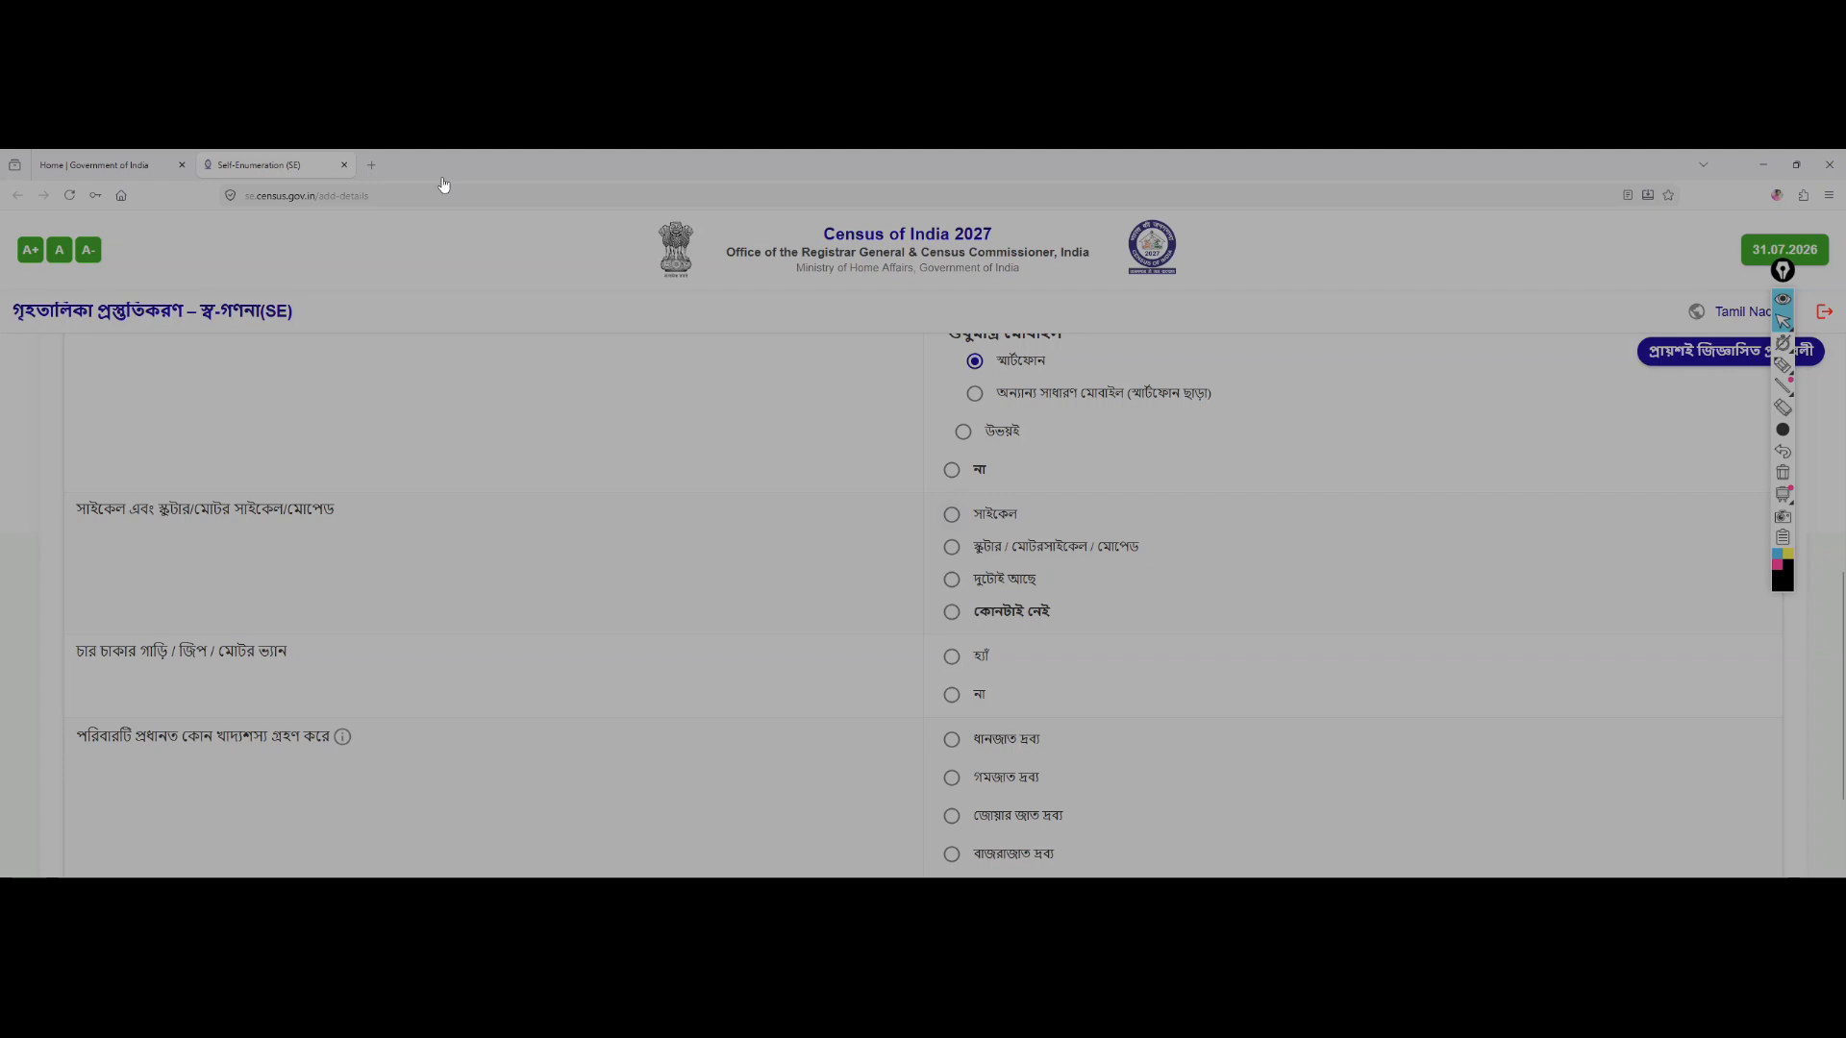
- Record owning both a bicycle and a scooter/motorcycle, and no four-wheeler
left_click(952, 514)
left_click(952, 547)
left_click(951, 580)
left_click(952, 695)
scroll(923, 606, "down", 2)
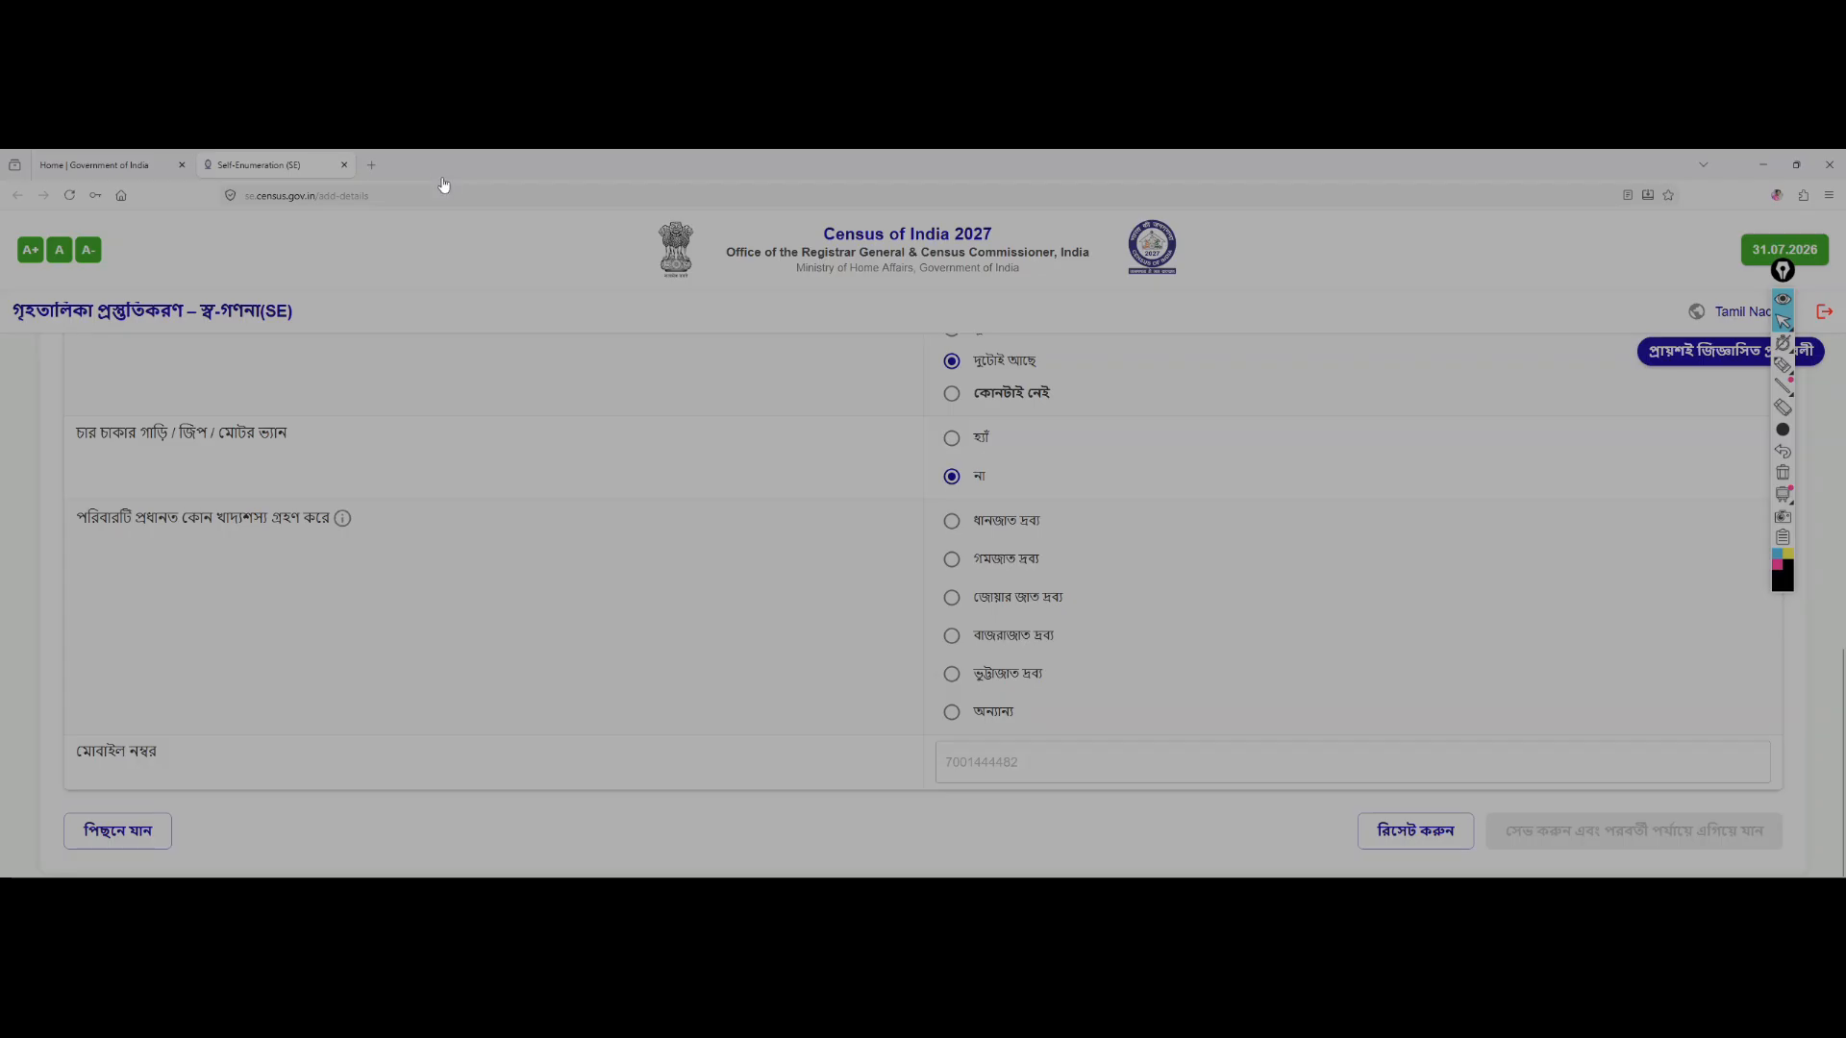
- Mark rice-based food as the main grain and answer No for laptop/computer and television
left_click(952, 522)
scroll(923, 606, "up", 1)
scroll(923, 606, "down", 2)
scroll(923, 605, "up", 2)
scroll(923, 605, "up", 6)
scroll(923, 605, "down", 1)
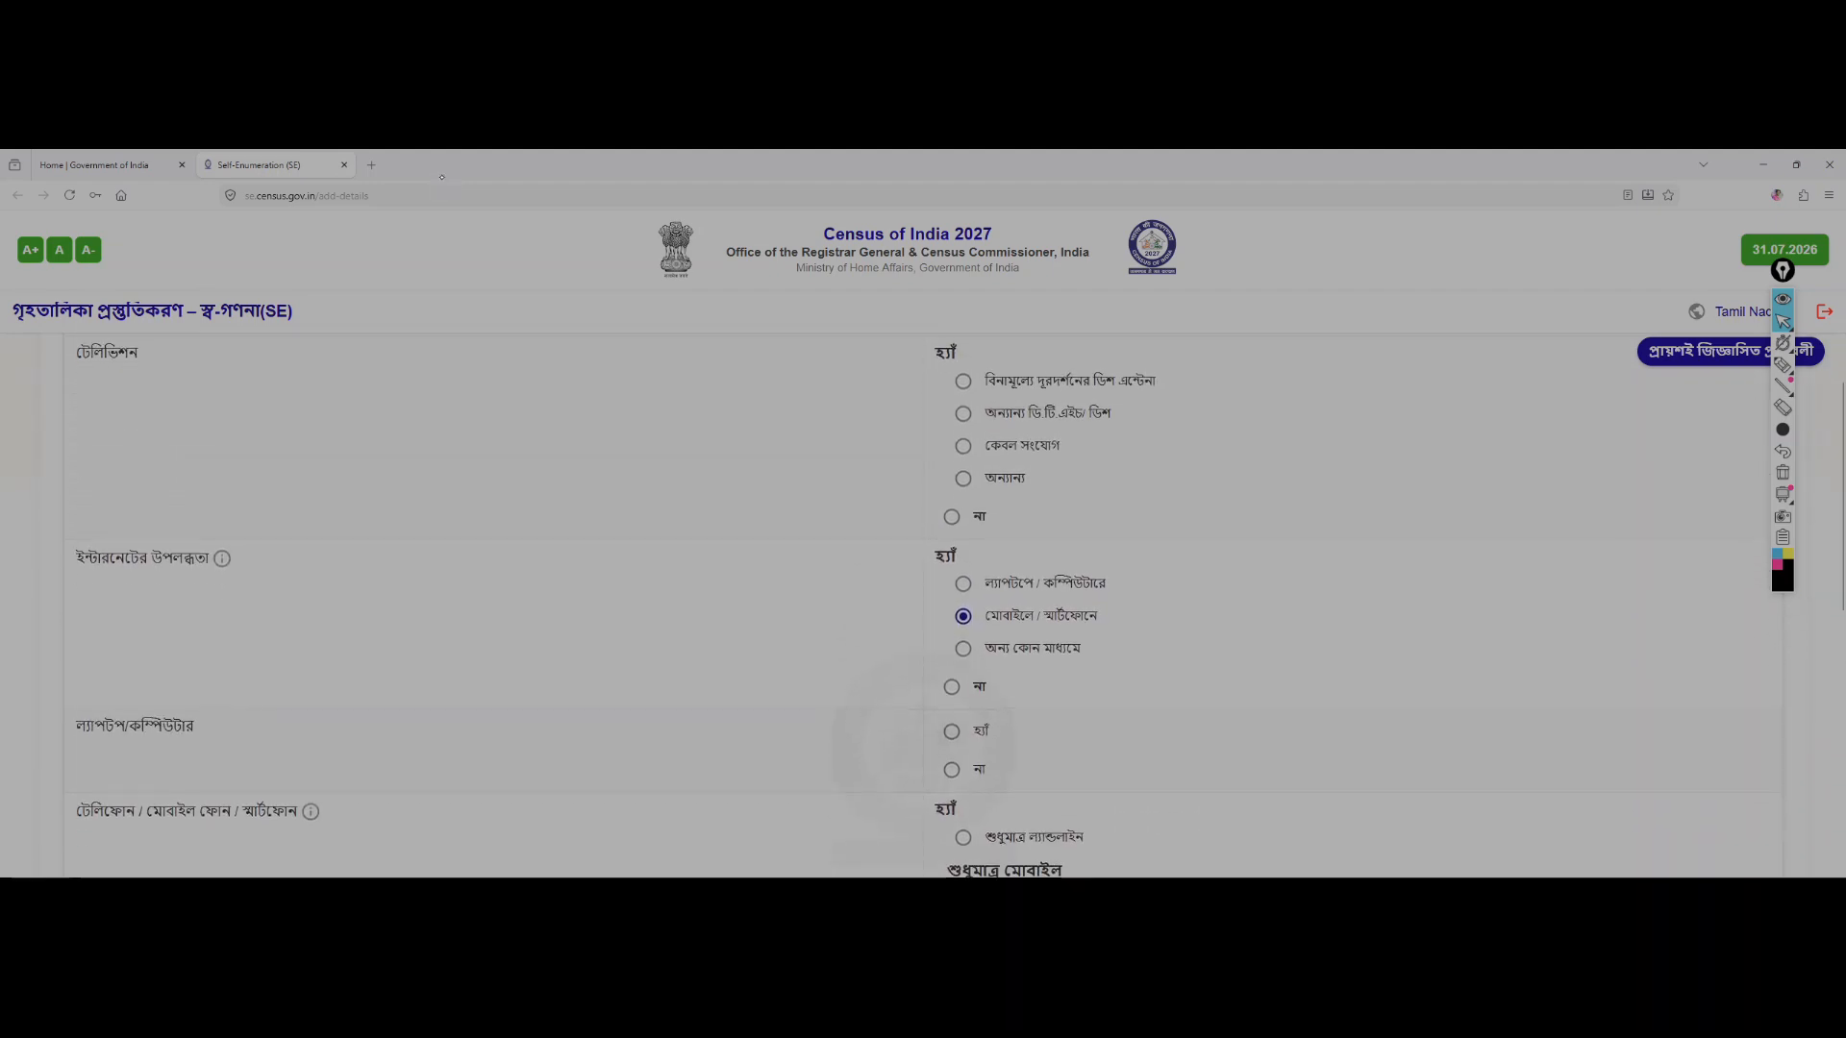
left_click(952, 770)
scroll(923, 606, "down", 8)
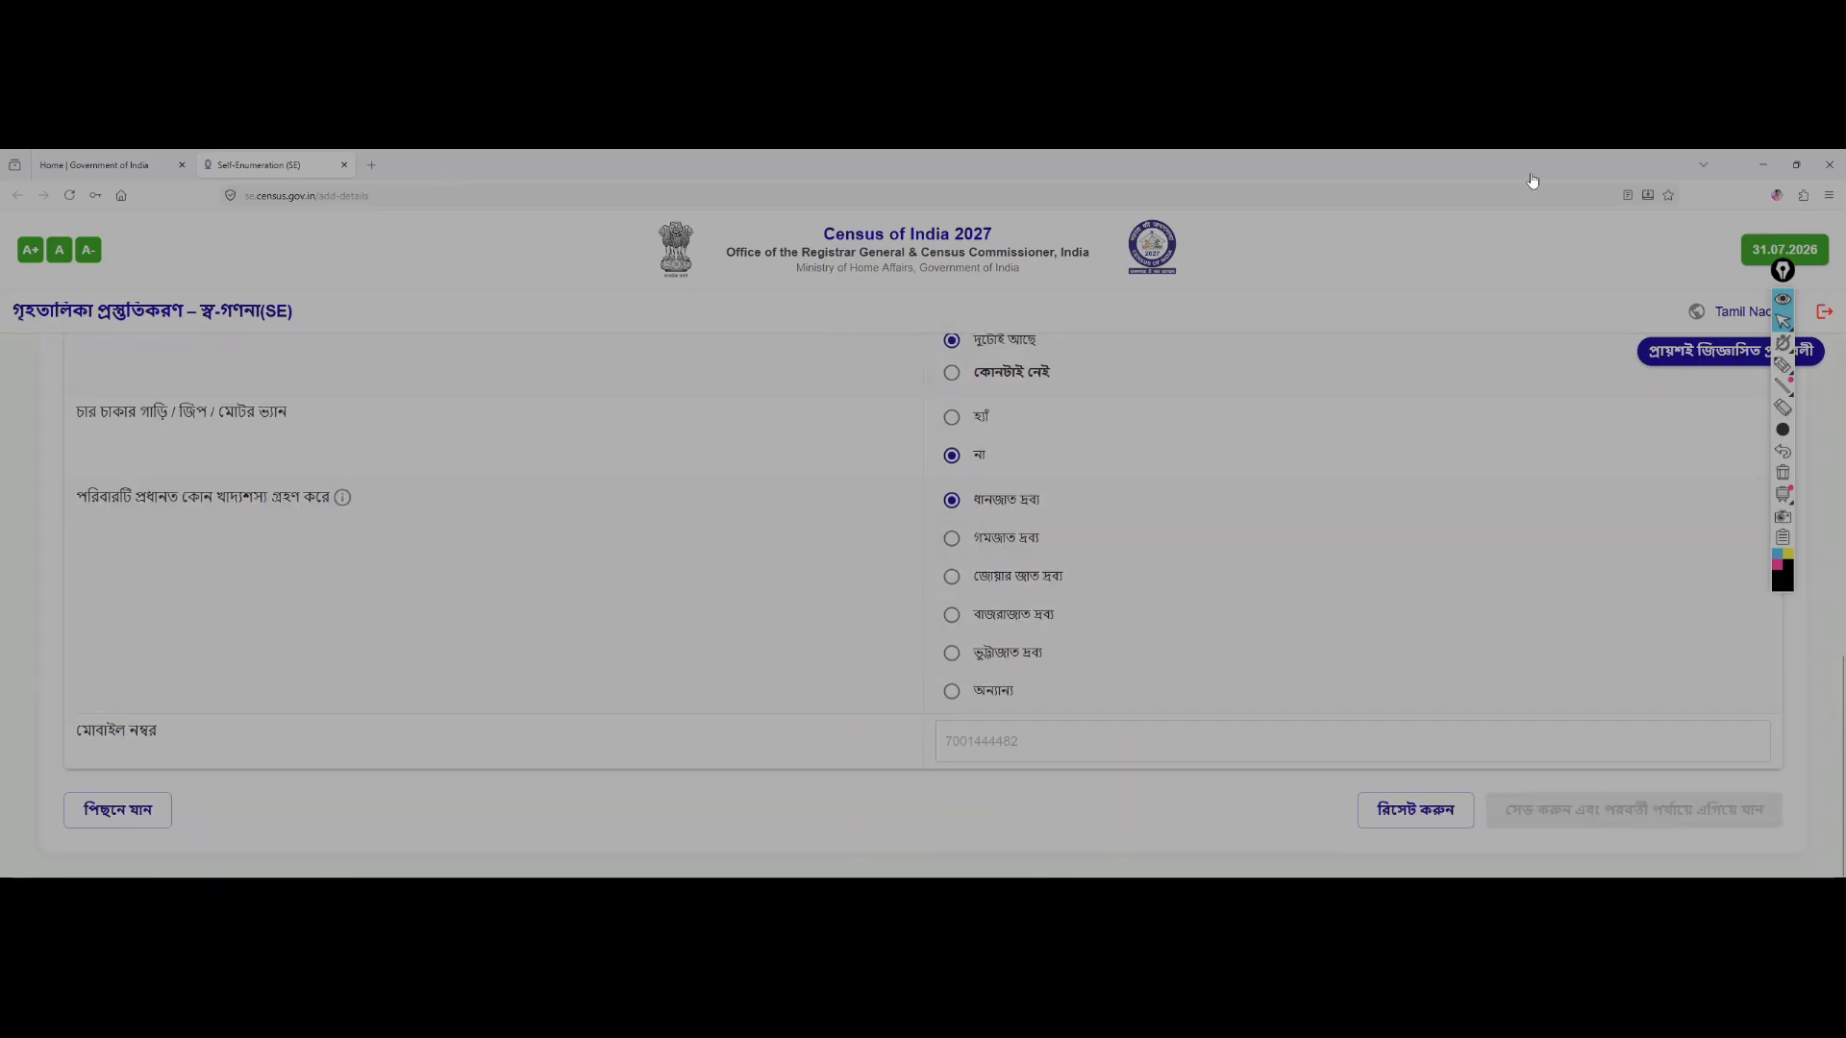
scroll(923, 605, "up", 4)
scroll(923, 606, "up", 4)
scroll(923, 605, "up", 3)
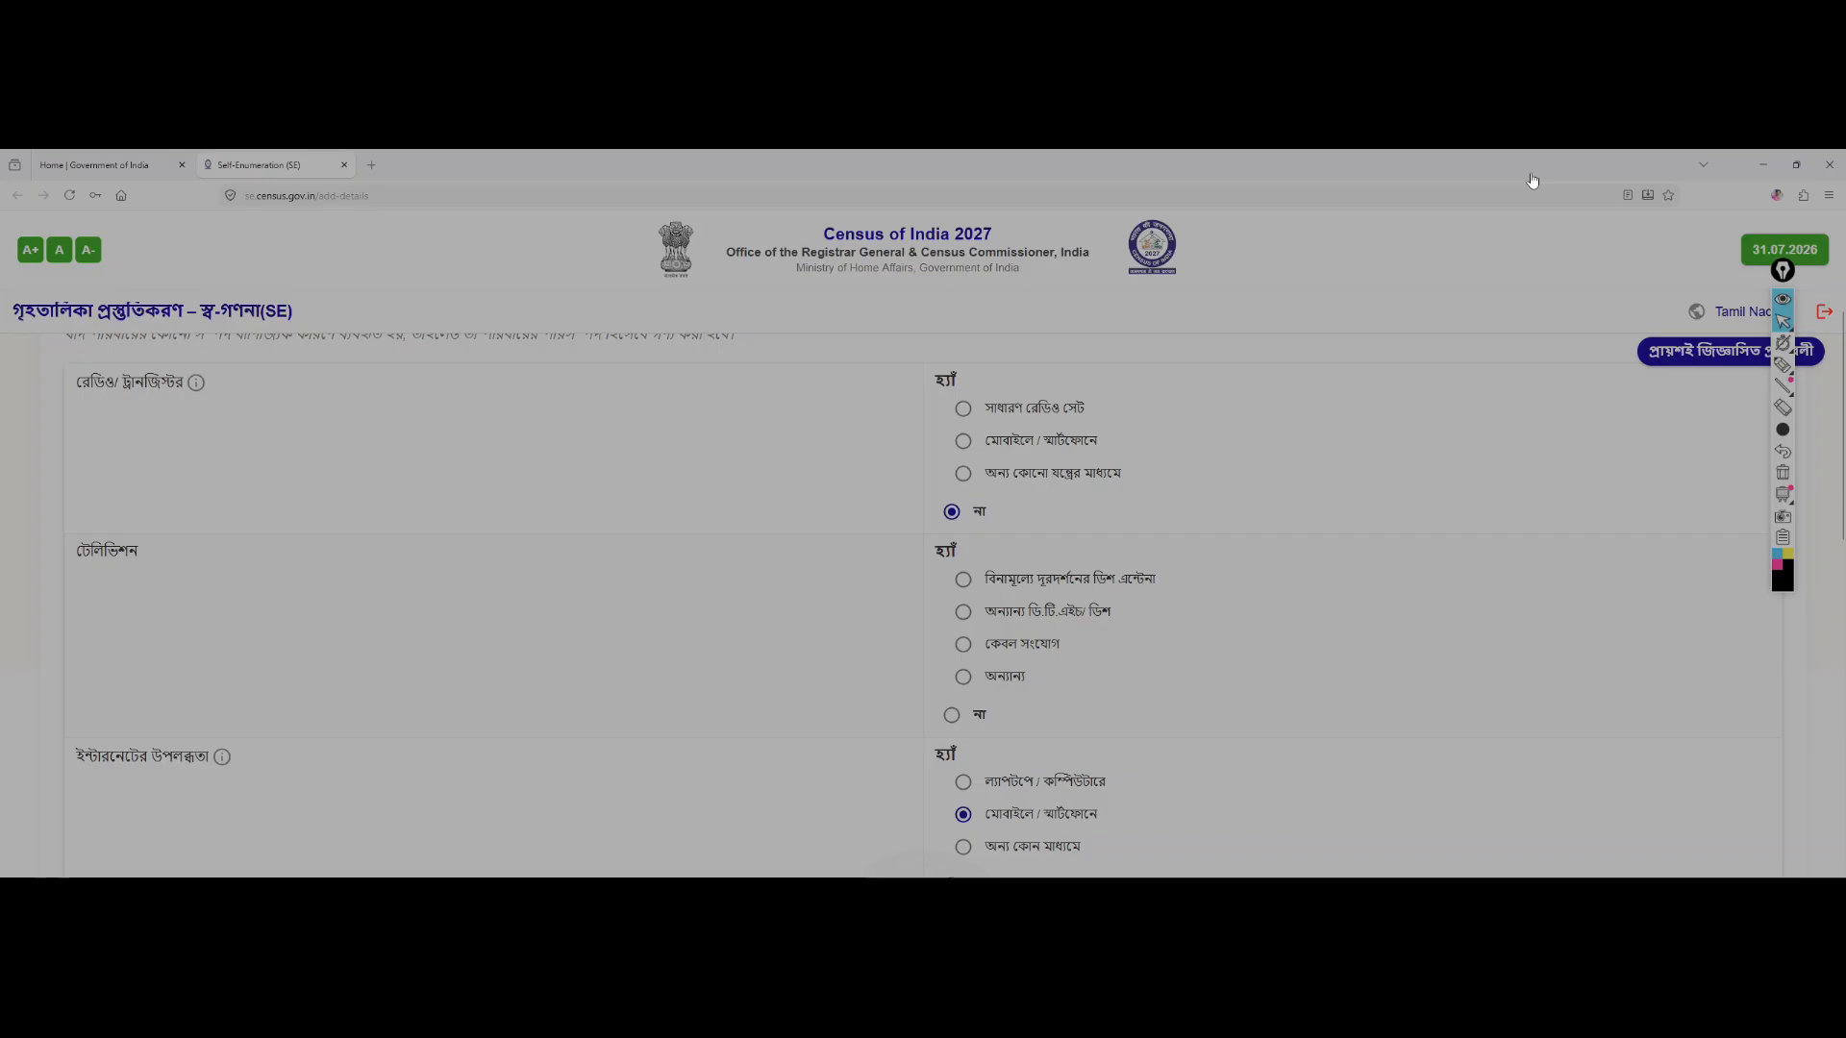
left_click(952, 716)
scroll(923, 605, "down", 10)
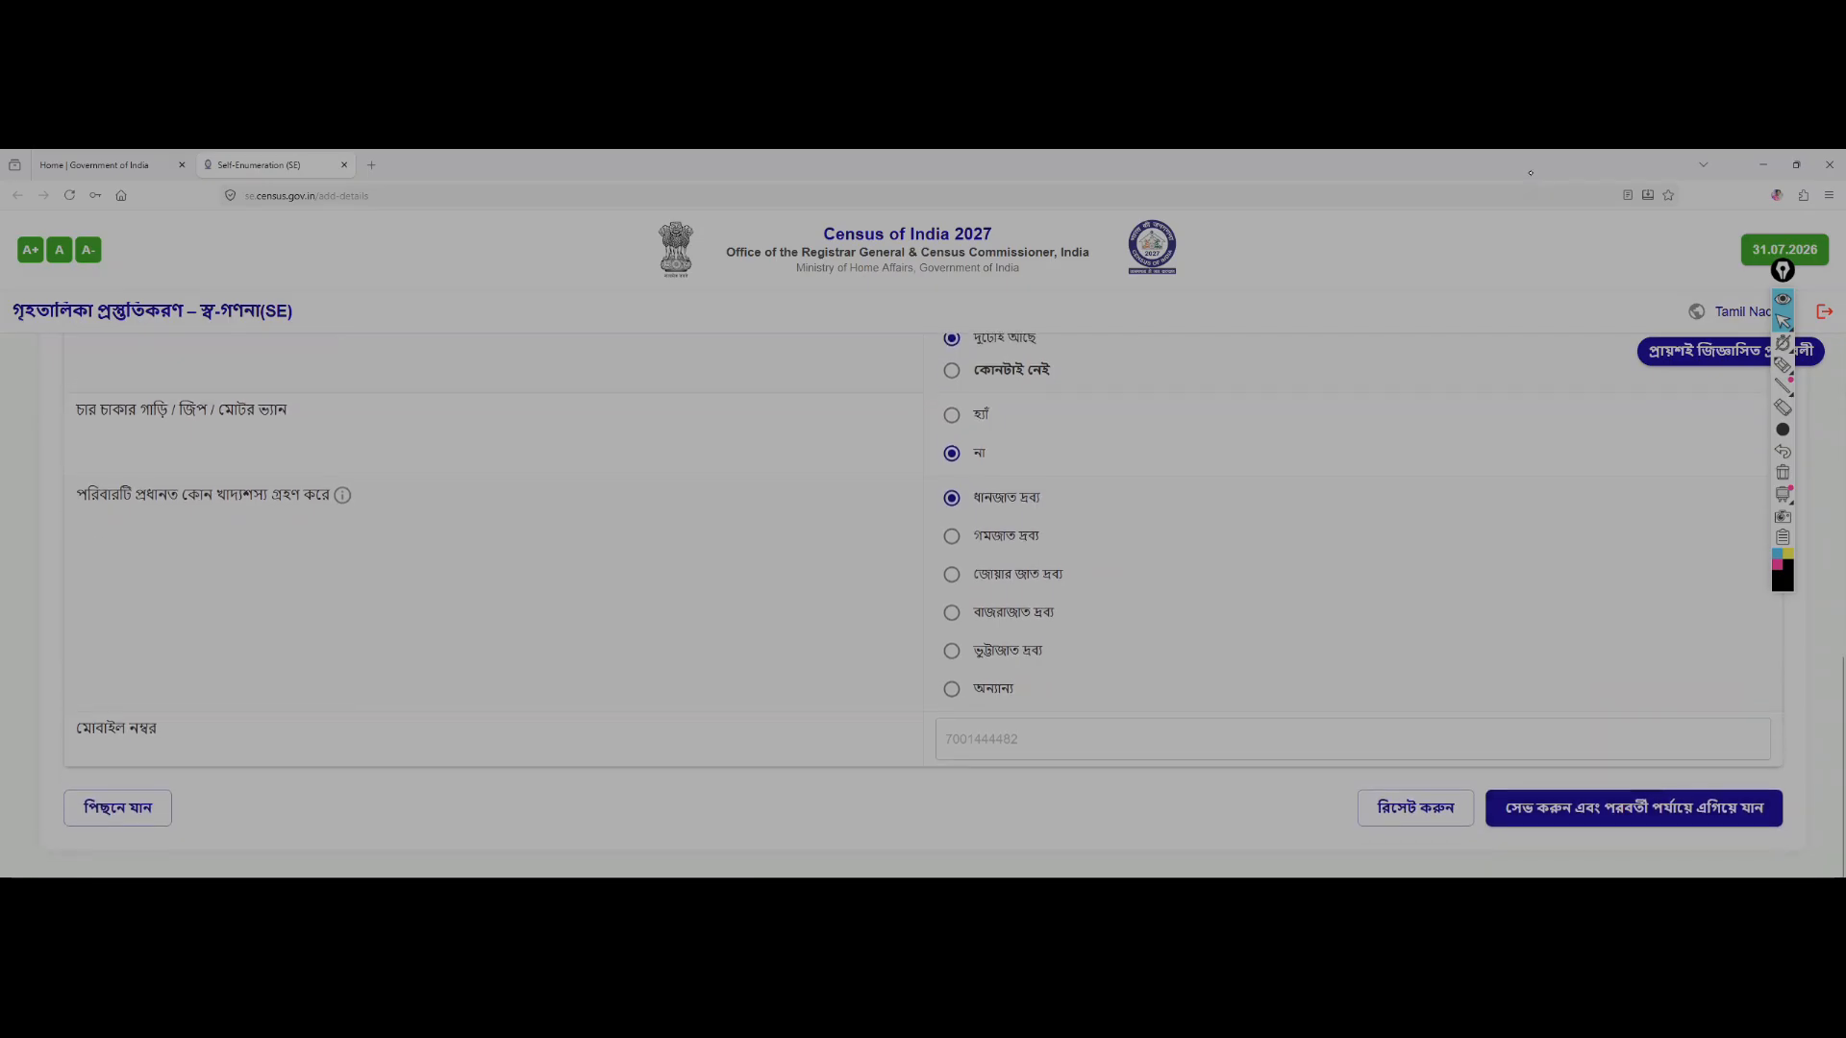
- Save the assets step and confirm the details to reach the step 6 Preview
left_click(1633, 811)
left_click(1043, 598)
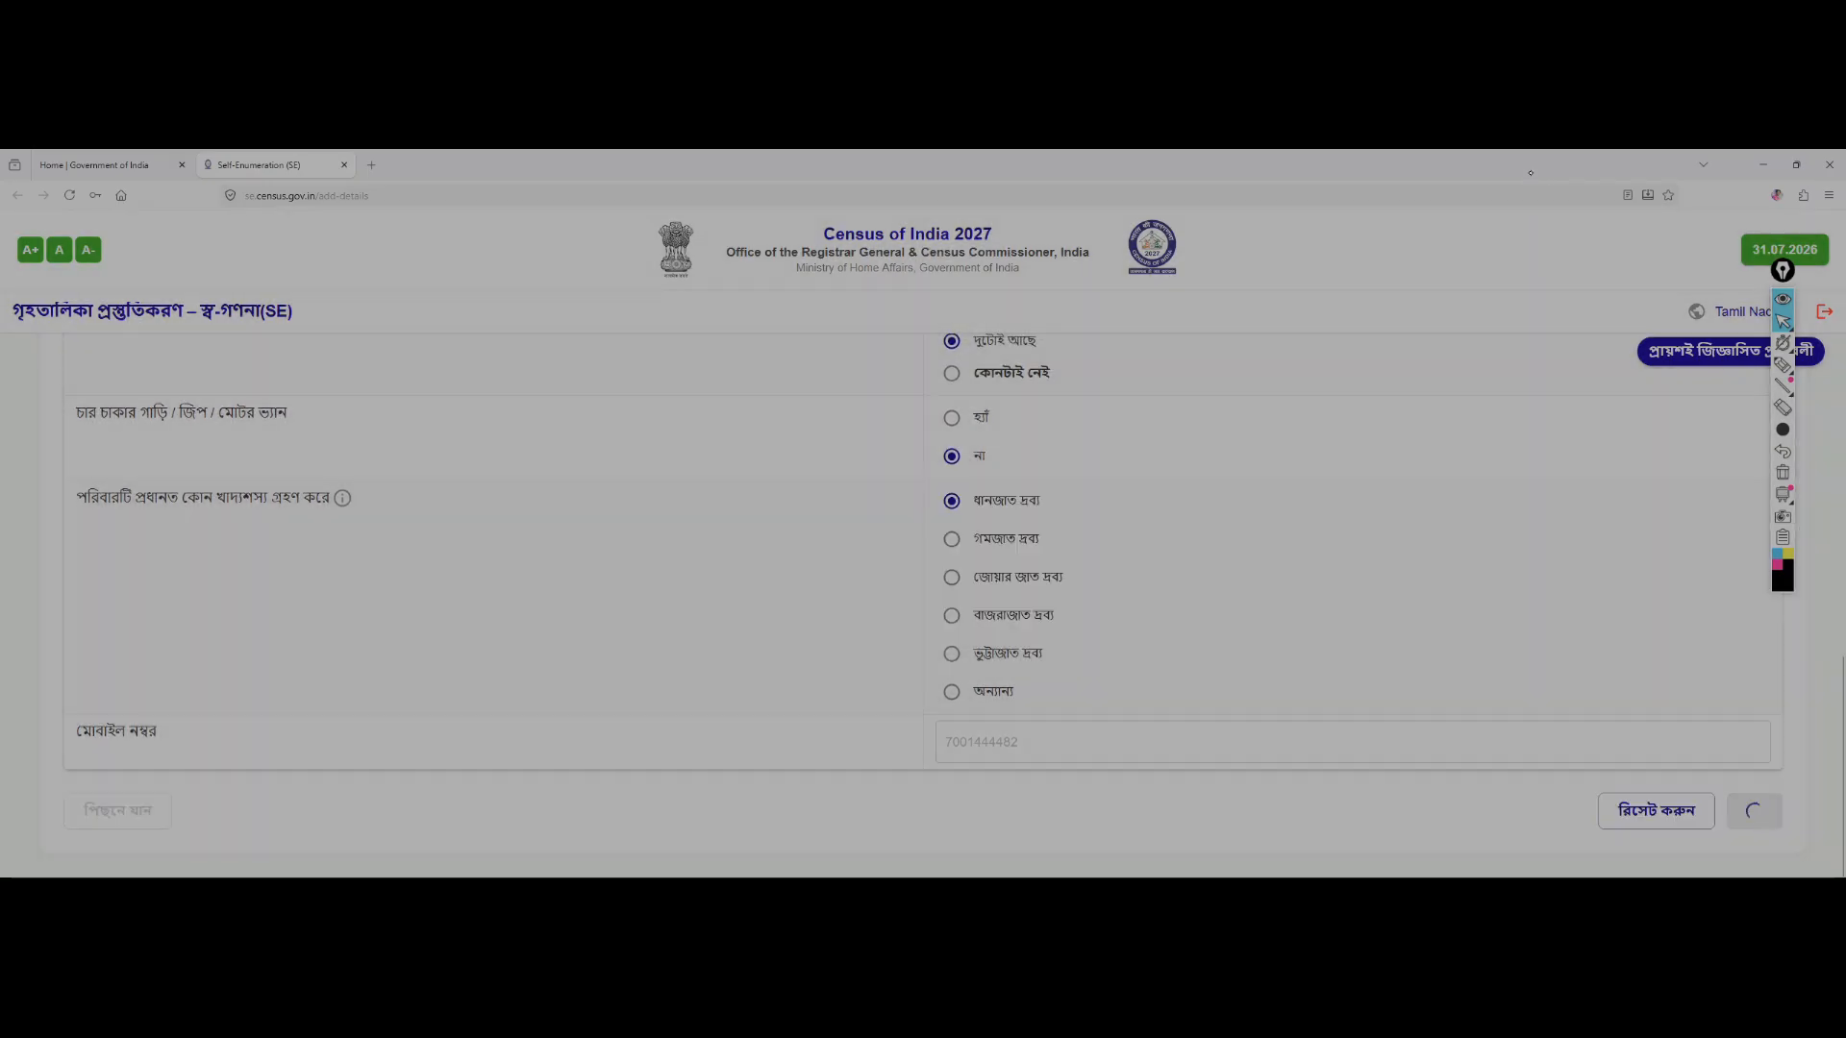
scroll(923, 606, "down", 2)
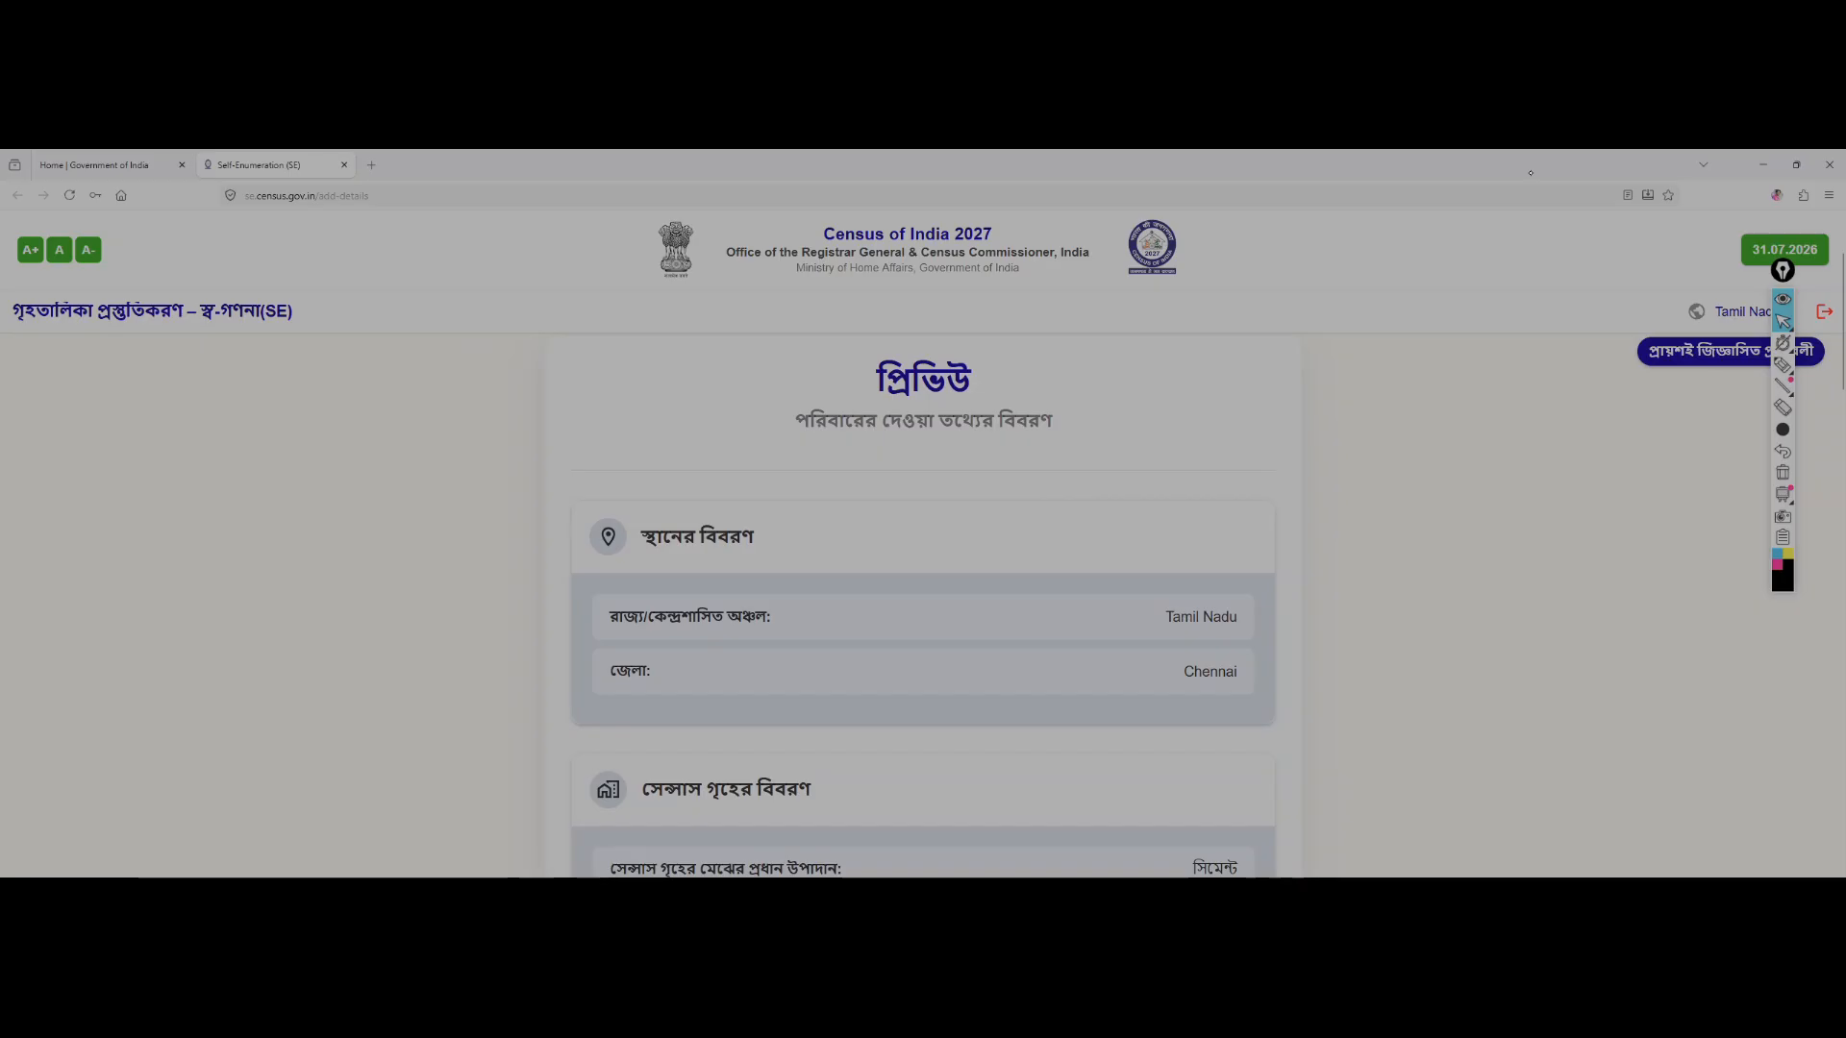
scroll(923, 605, "up", 2)
scroll(923, 606, "down", 2)
scroll(923, 605, "up", 2)
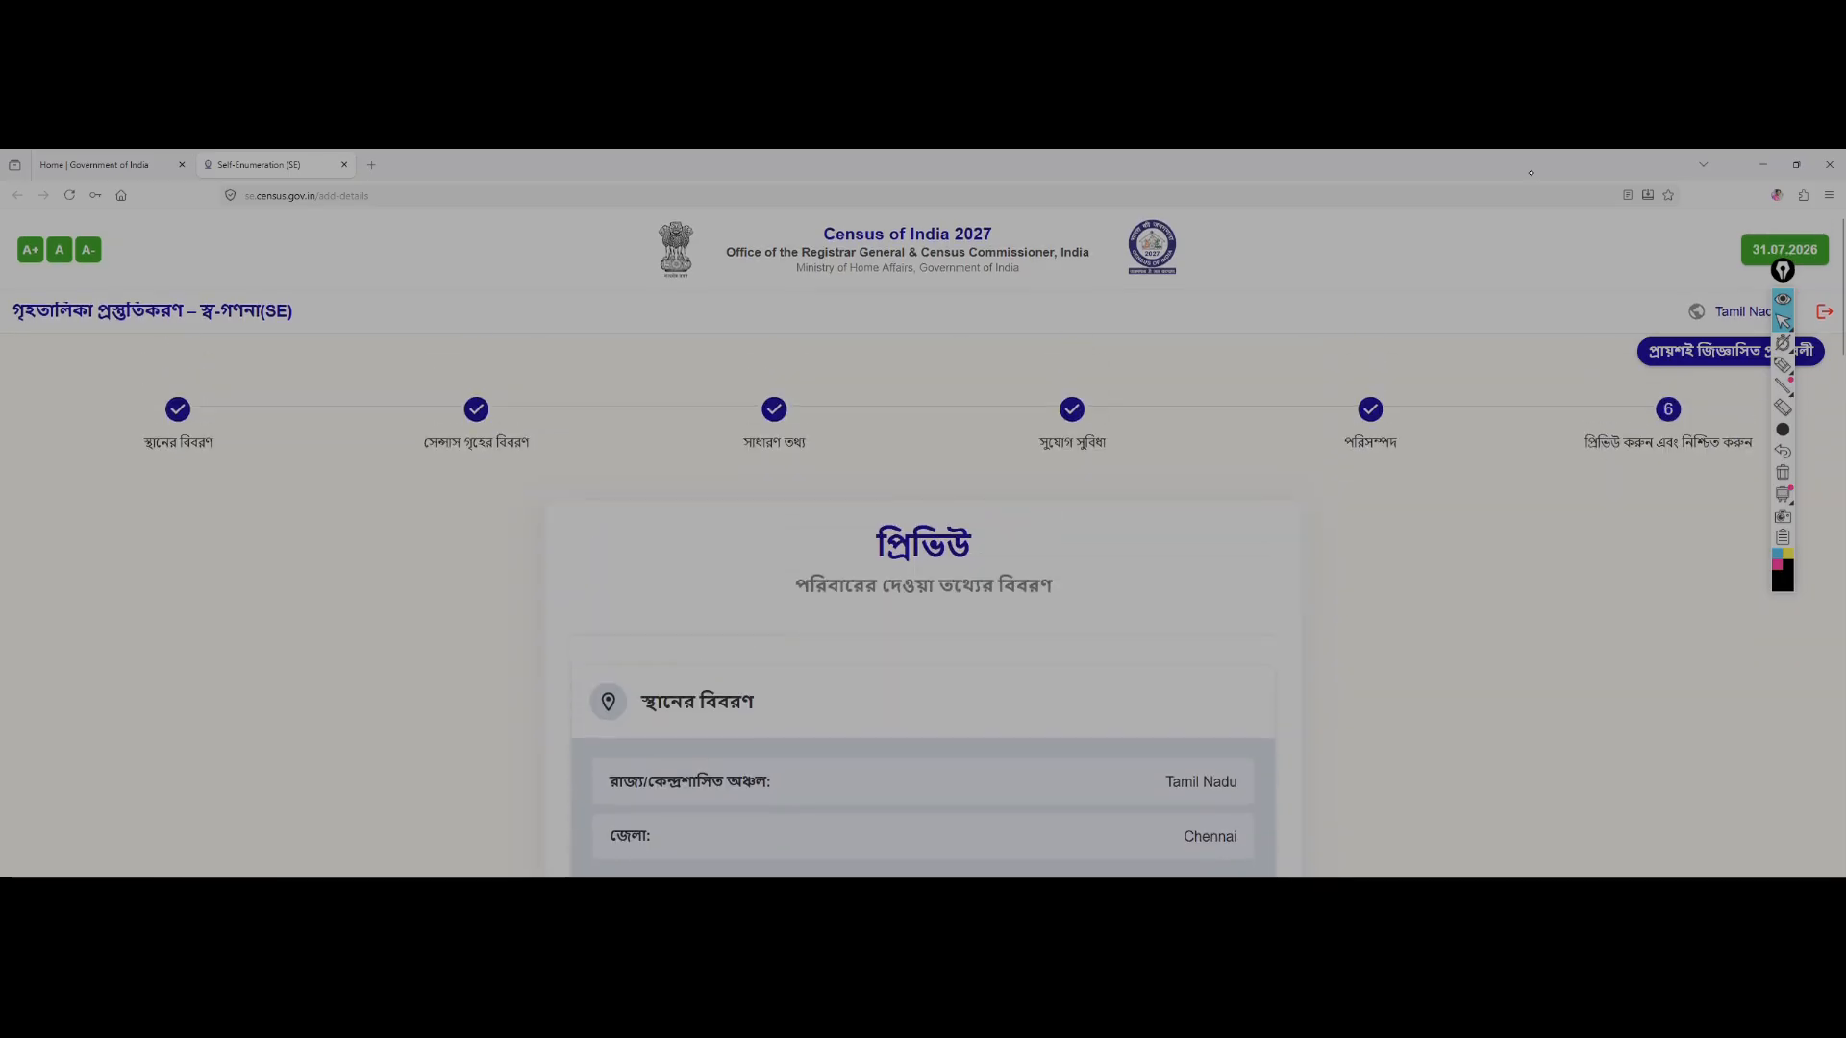
scroll(923, 605, "down", 10)
scroll(923, 606, "up", 5)
scroll(923, 606, "up", 1)
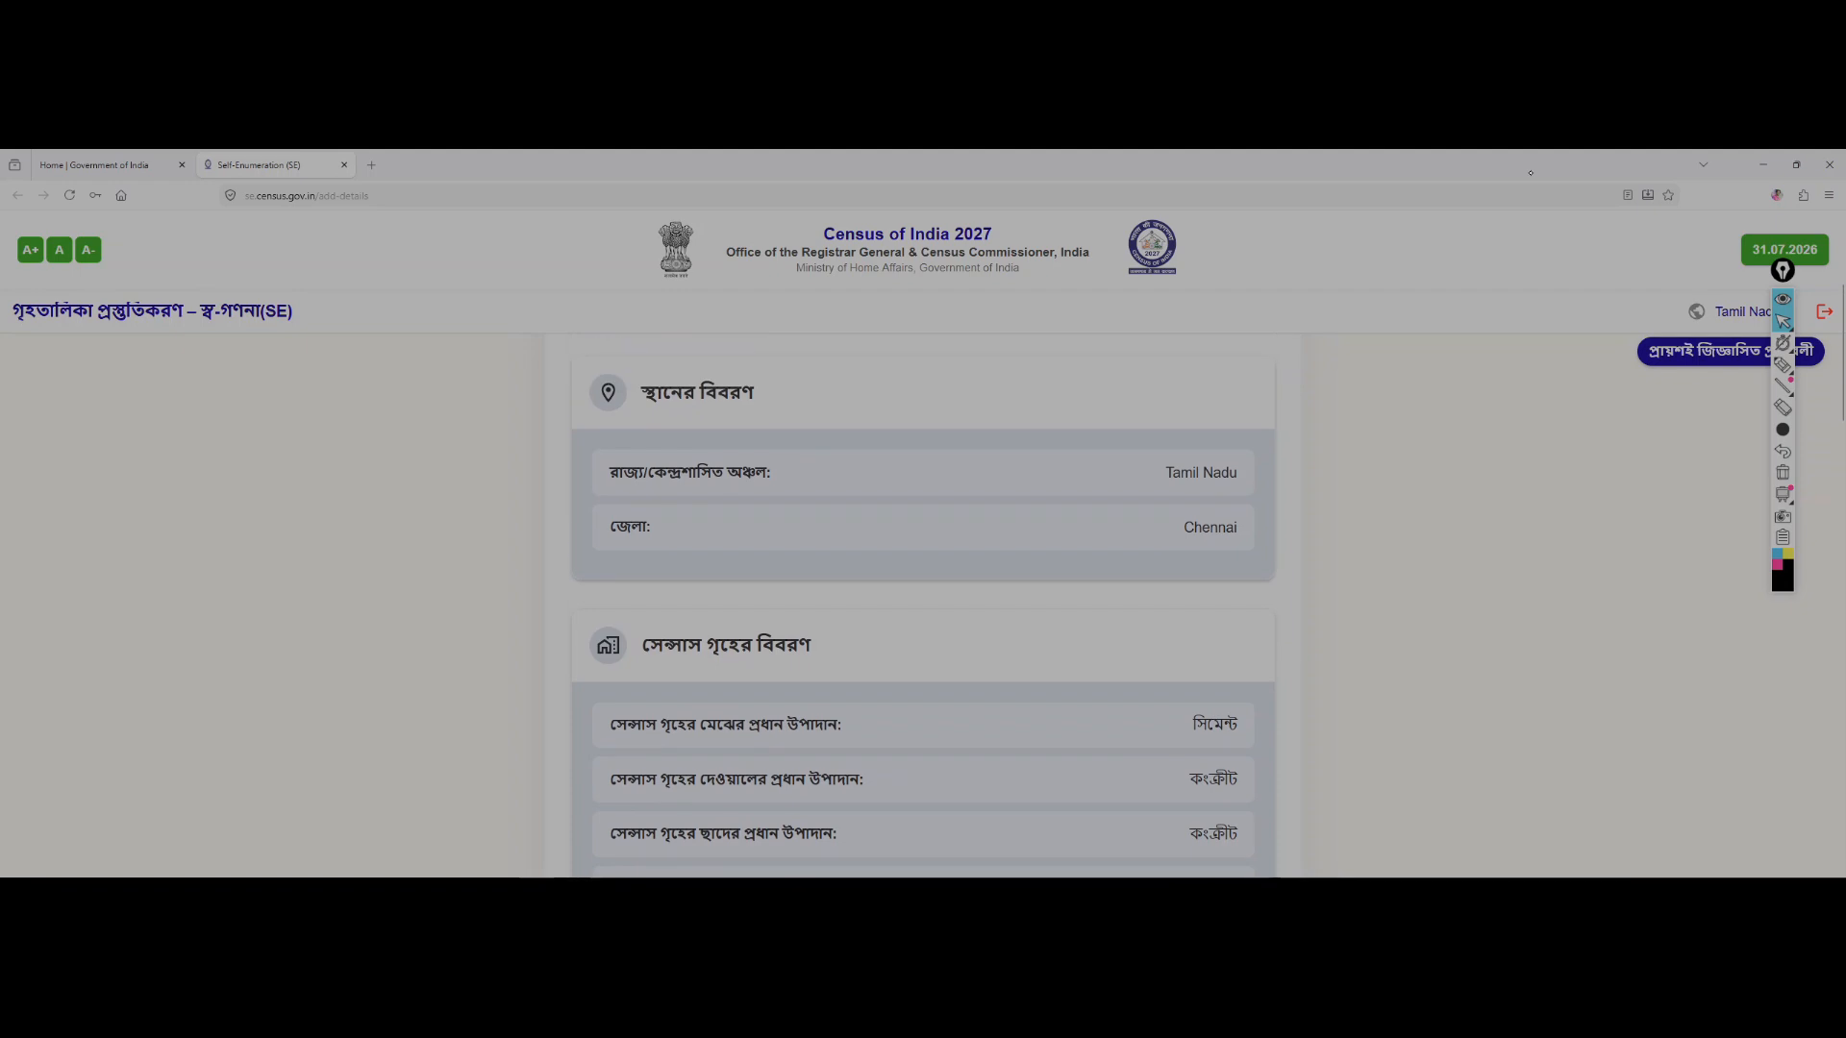
- Scroll through the preview's location, house, head-of-household and amenities sections
scroll(923, 606, "down", 3)
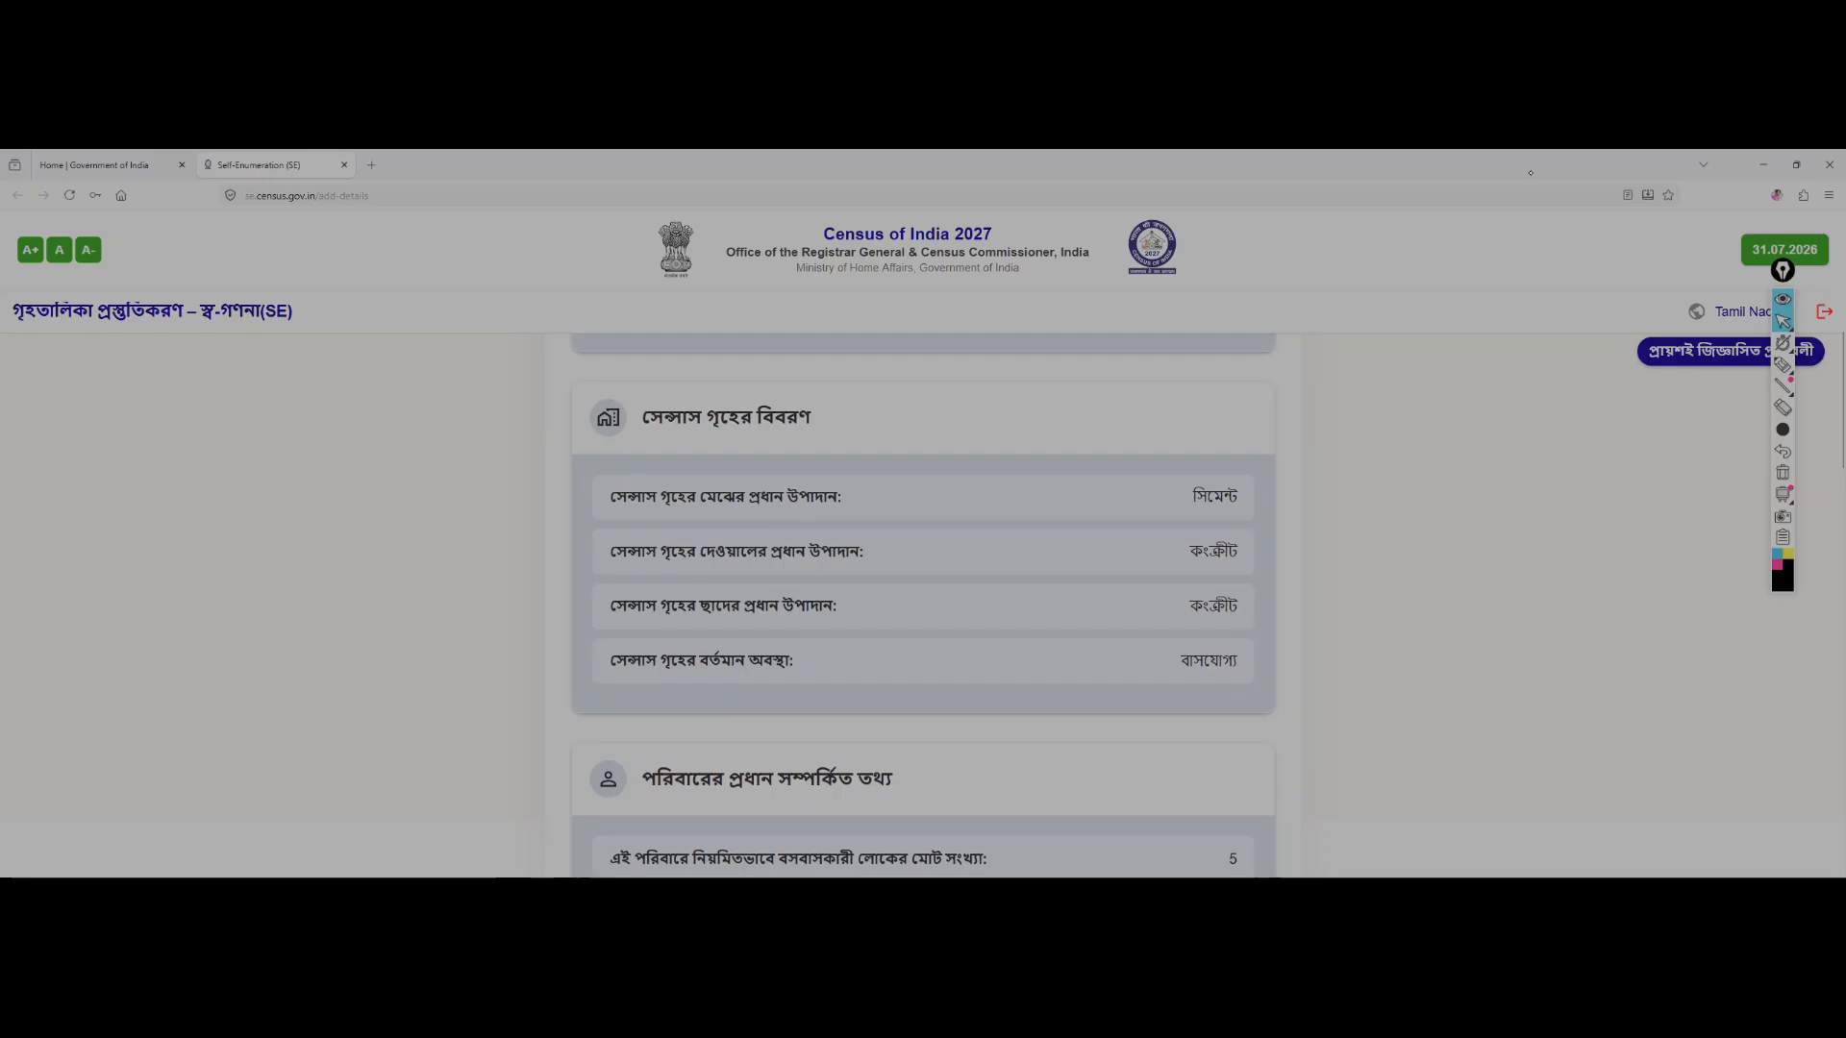
scroll(923, 603, "down", 4)
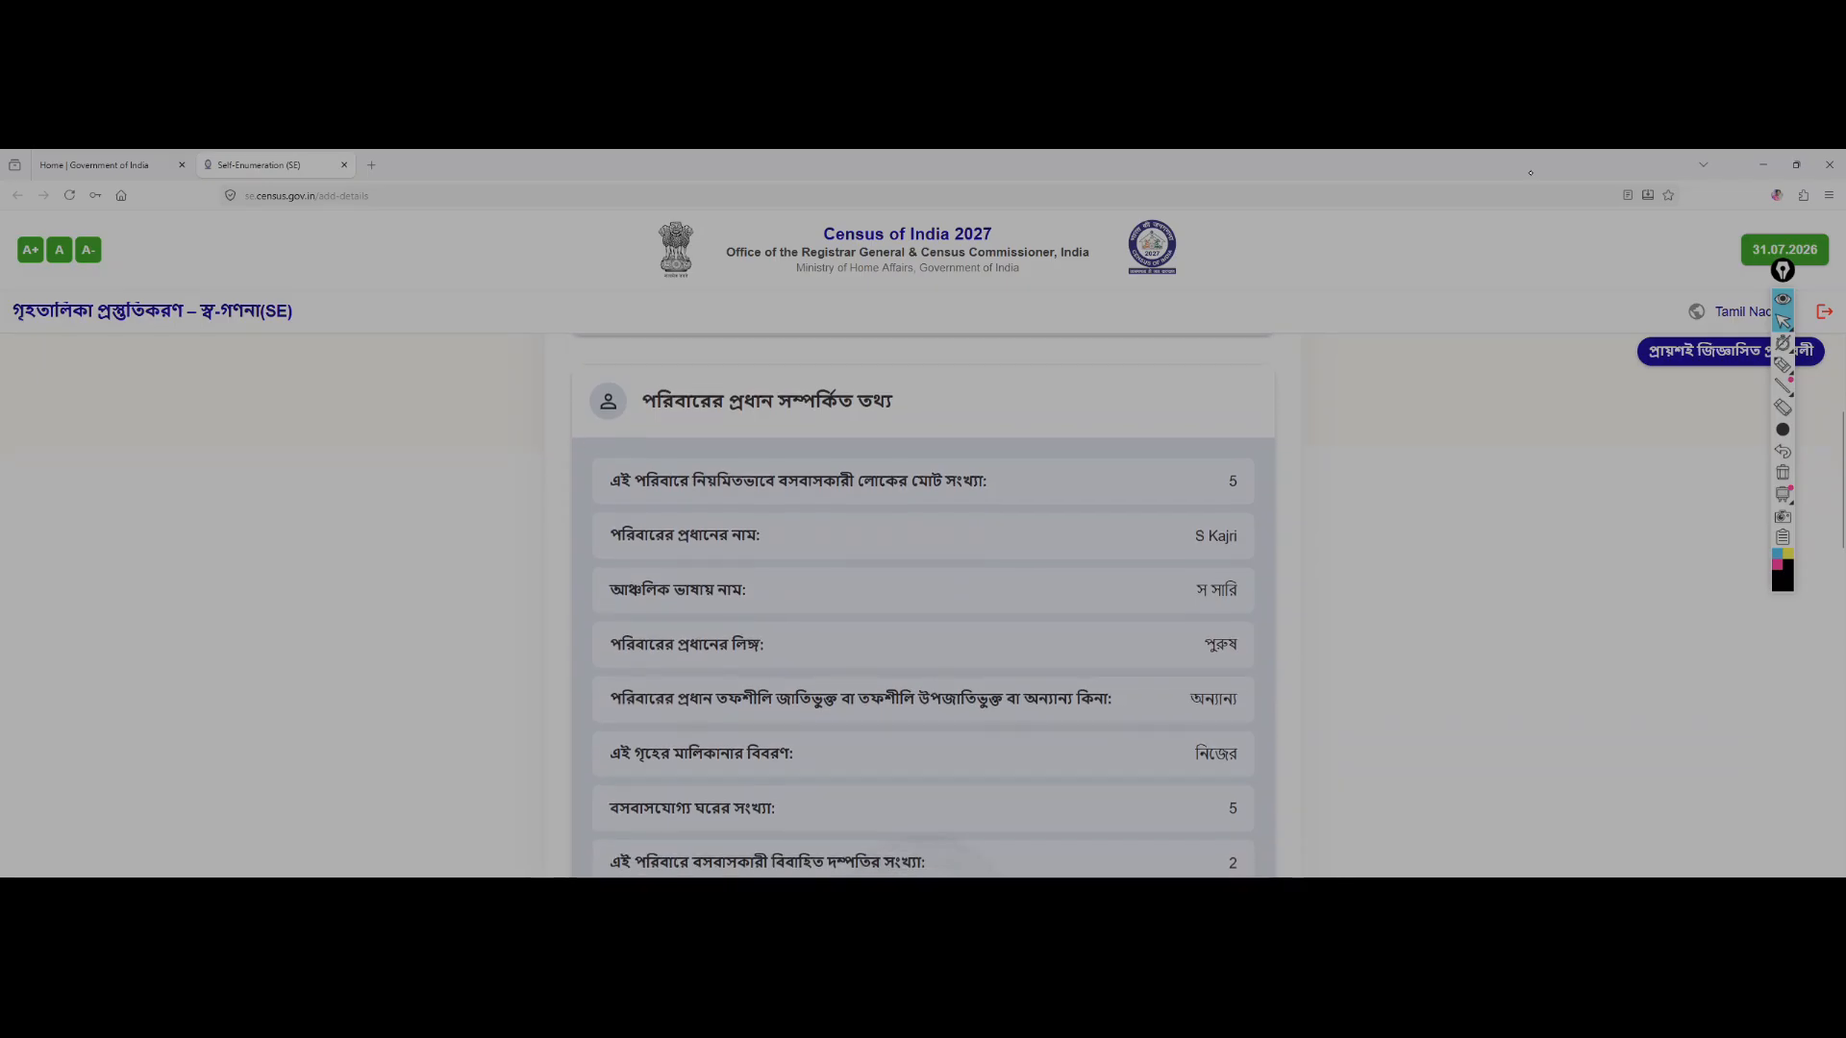
scroll(924, 606, "down", 1)
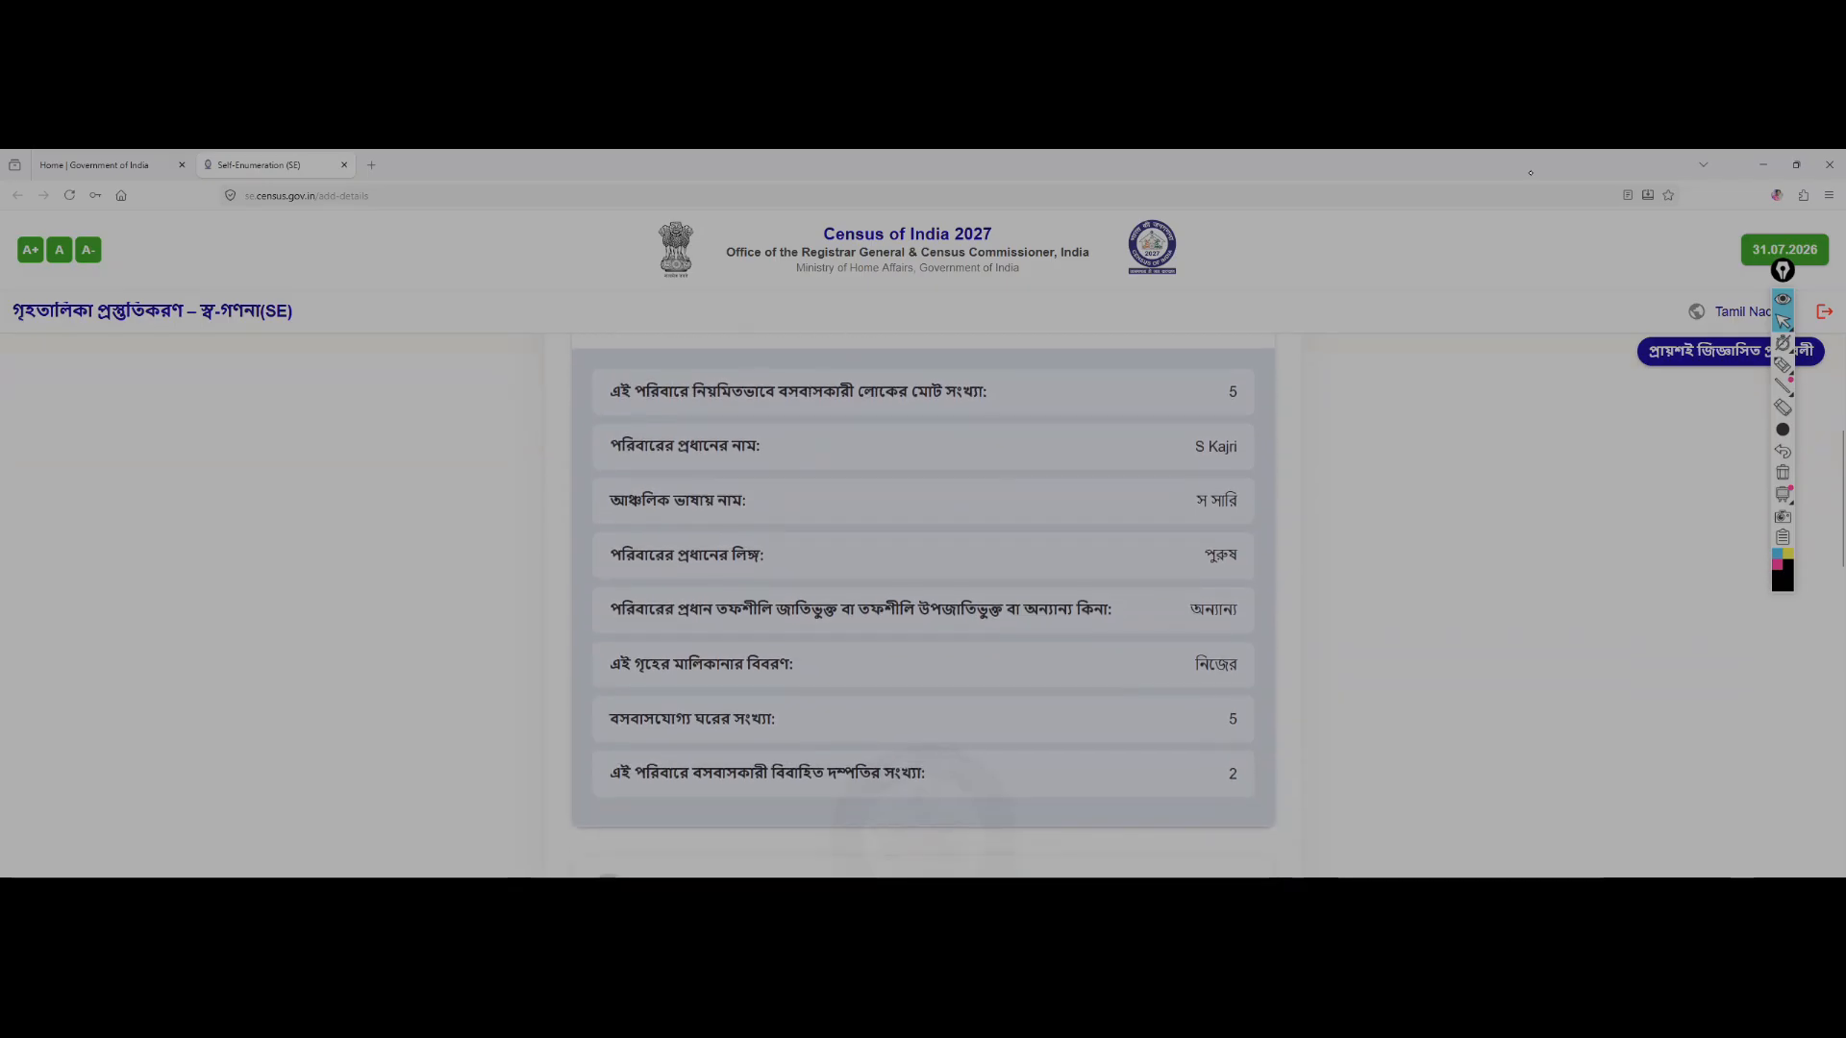
scroll(923, 606, "down", 1)
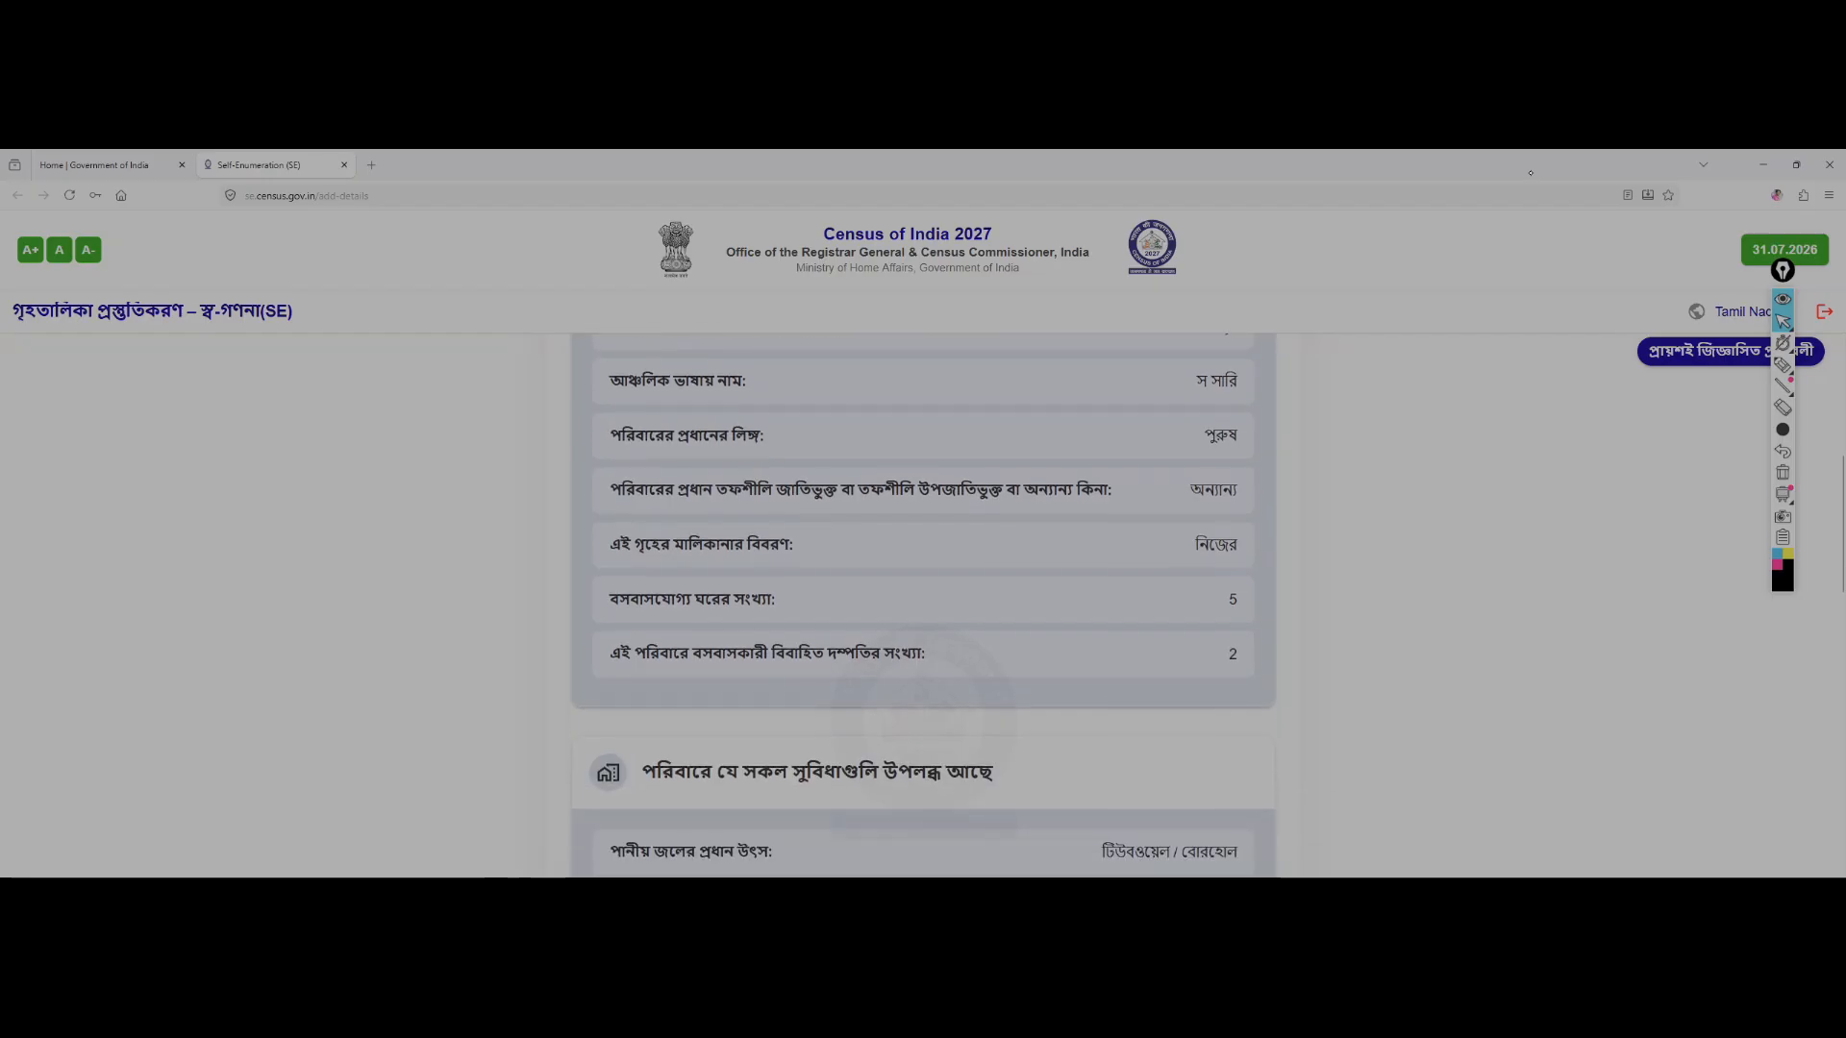
scroll(923, 605, "down", 1)
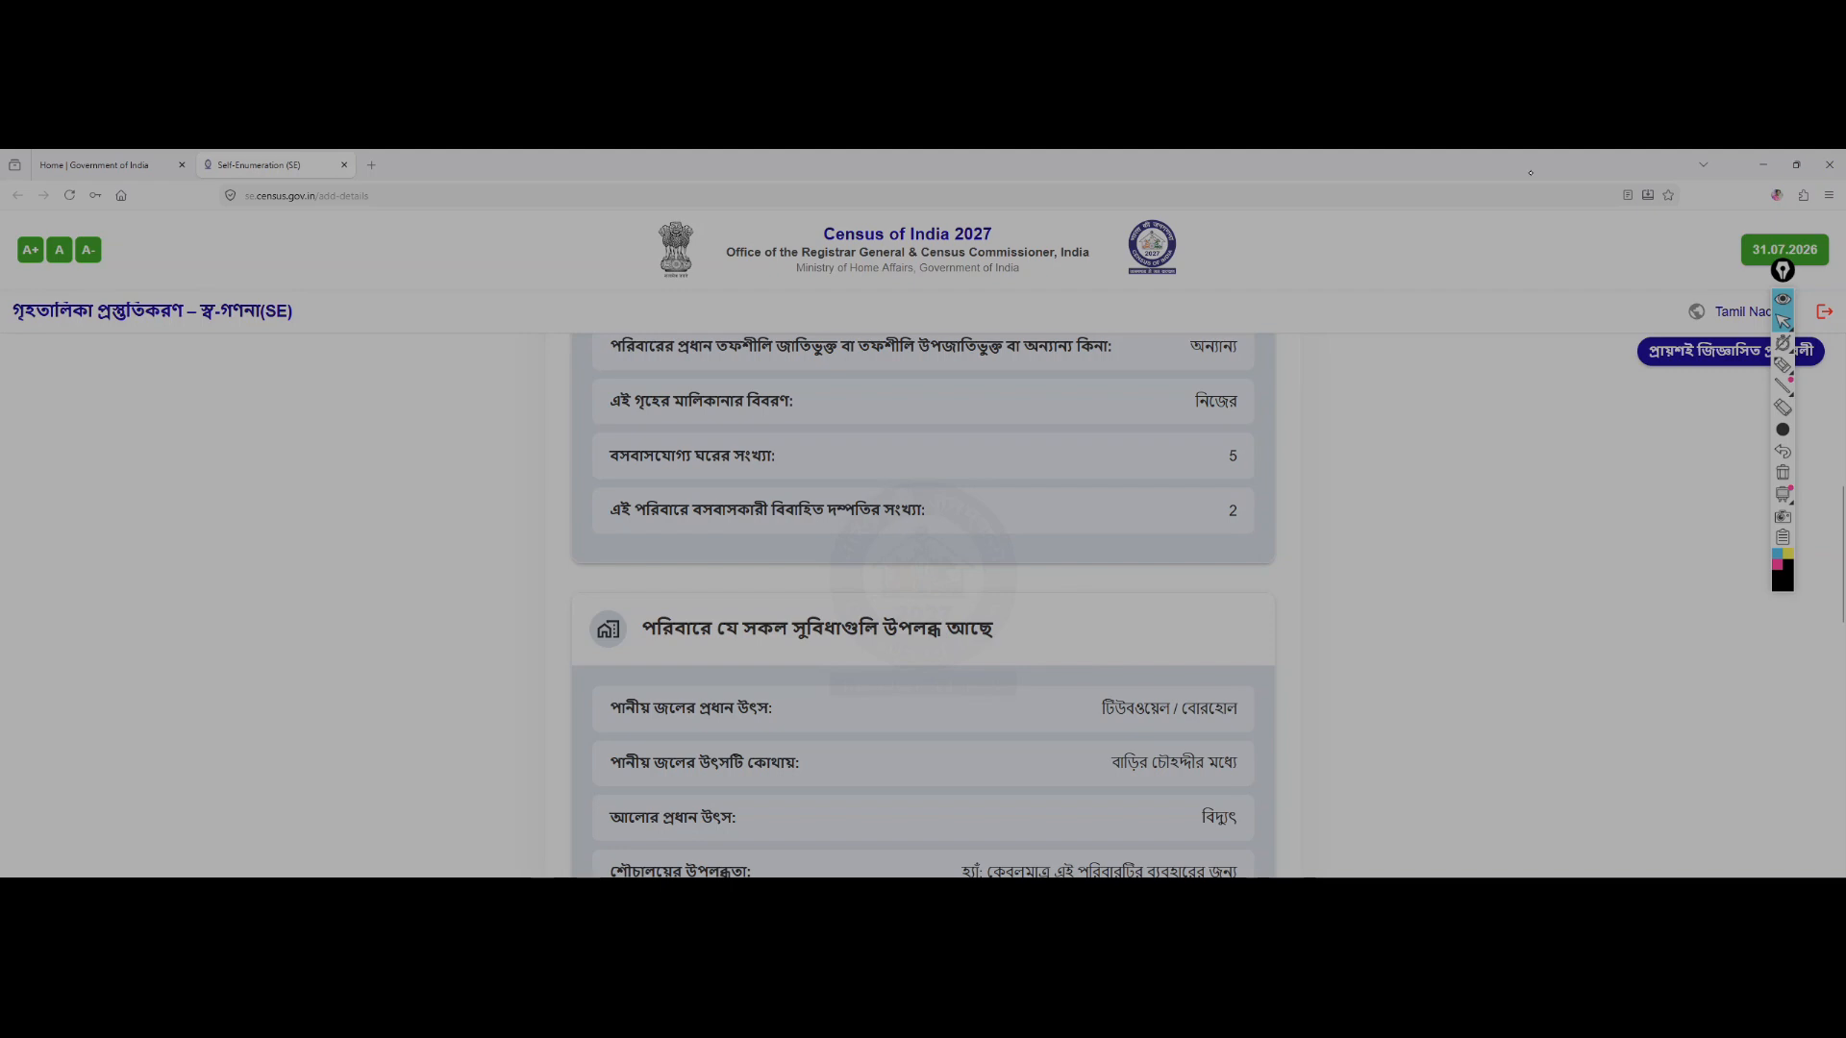
scroll(923, 606, "down", 1)
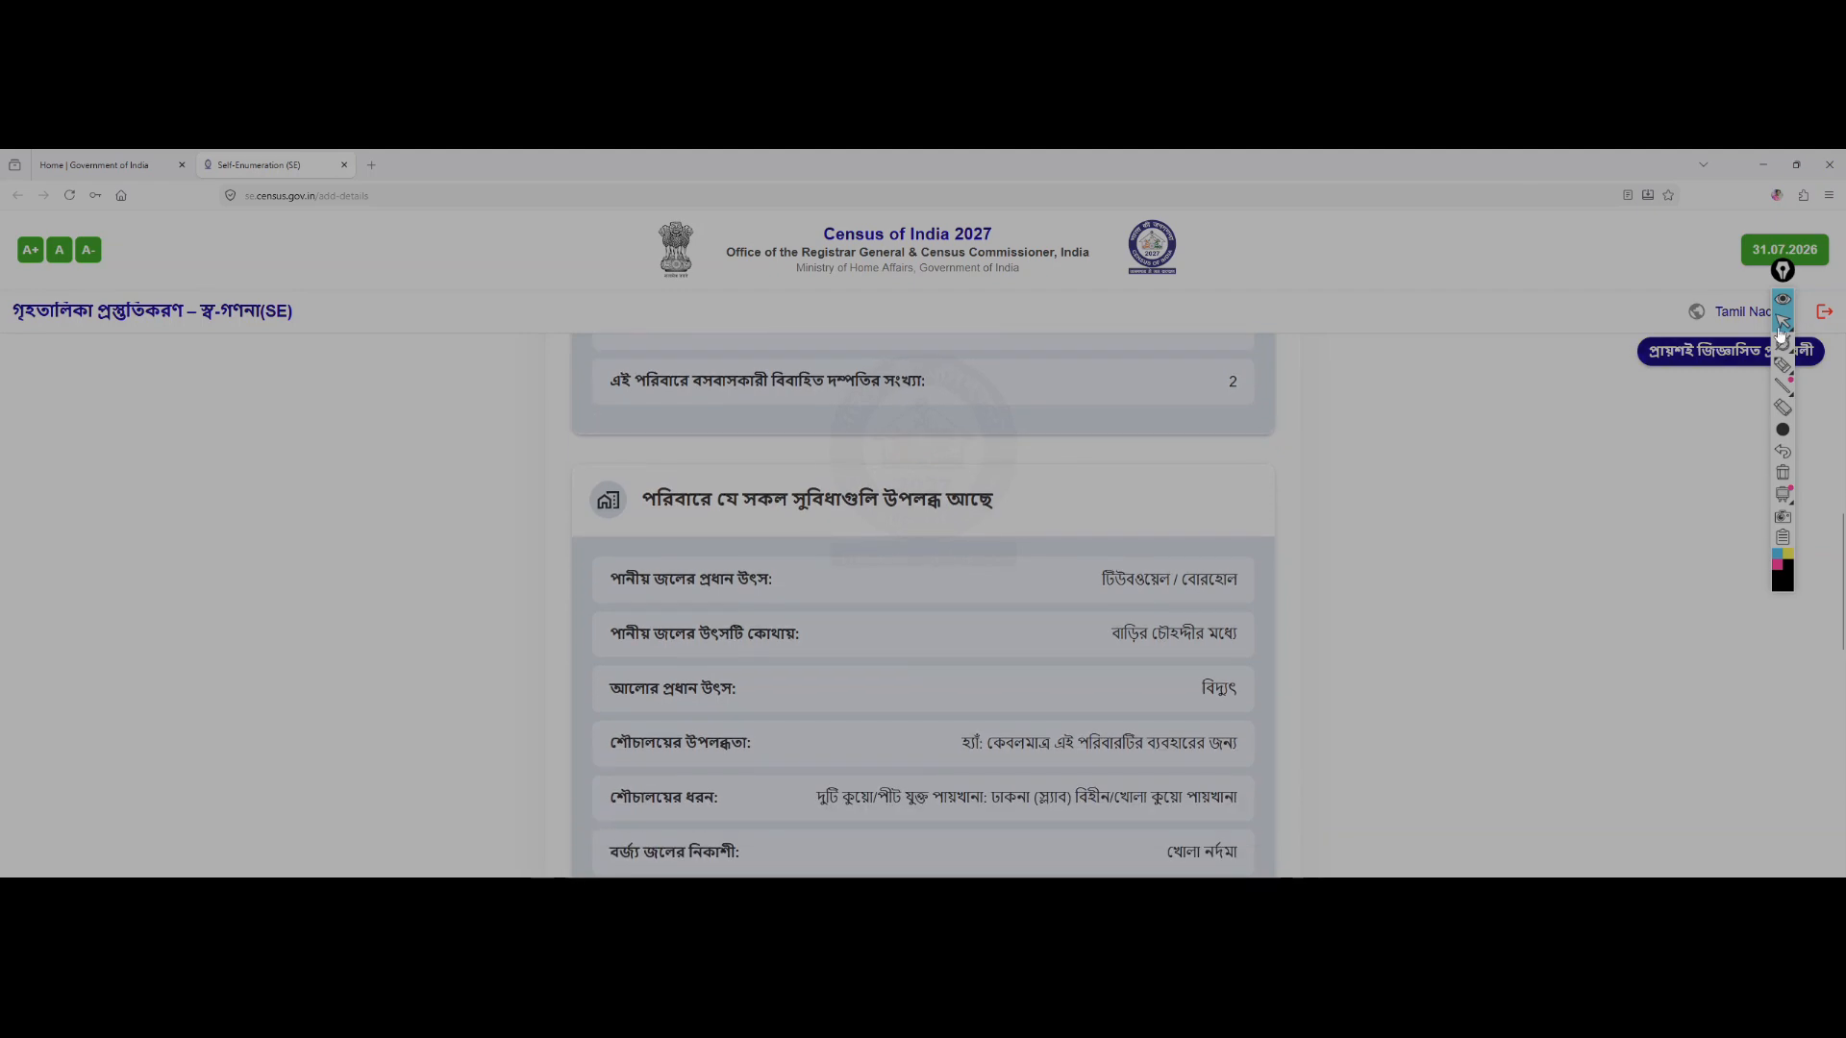
- Handwrite an annotation with 'Gate' underlined beside the preview using the screen-drawing tool
left_click(1783, 364)
mouse_move(1388, 499)
left_mouse_down()
mouse_move(1442, 481)
mouse_move(1438, 495)
left_mouse_up()
left_click(1433, 515)
left_click_drag(1463, 450, 1476, 446)
mouse_move(1442, 544)
left_mouse_down()
mouse_move(1479, 577)
mouse_move(1661, 505)
left_mouse_up()
left_click_drag(1469, 657, 1702, 574)
mouse_move(1471, 716)
left_mouse_down()
mouse_move(1529, 731)
mouse_move(1678, 673)
left_mouse_up()
mouse_move(1557, 832)
left_mouse_down()
mouse_move(1566, 865)
mouse_move(1767, 788)
left_mouse_up()
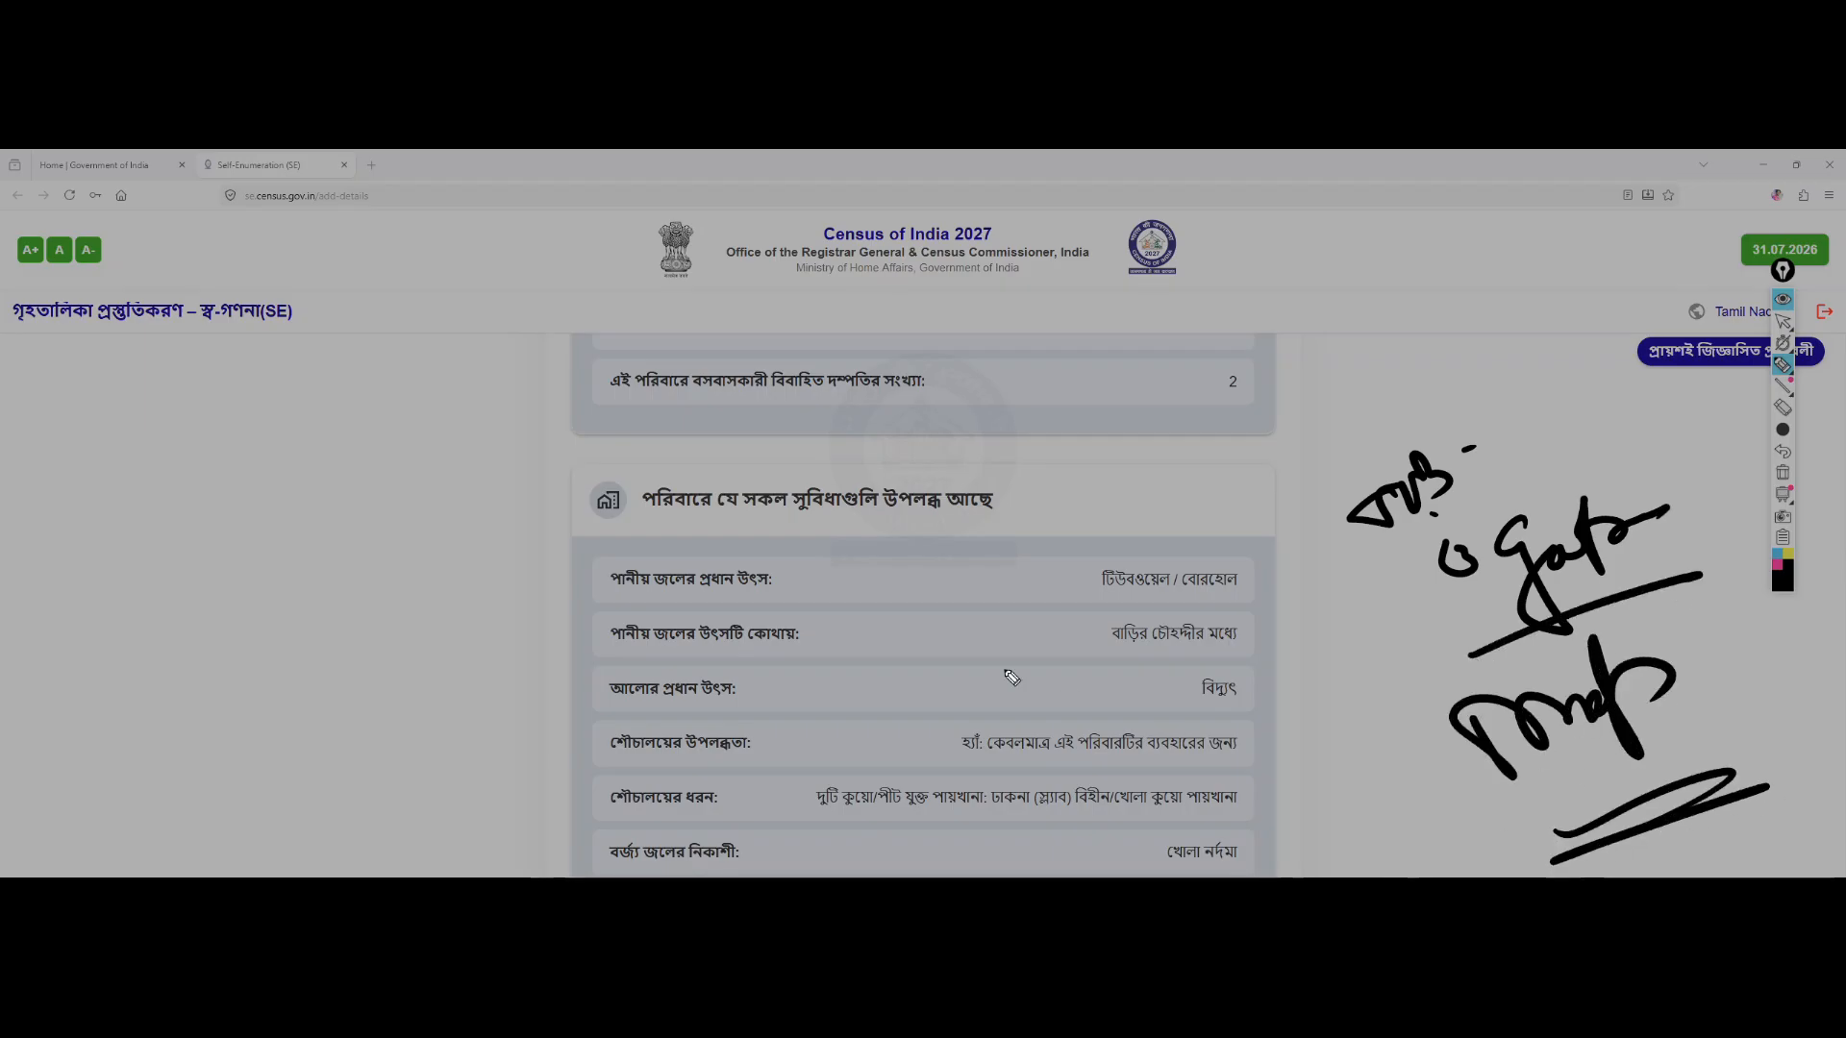
left_click(1783, 321)
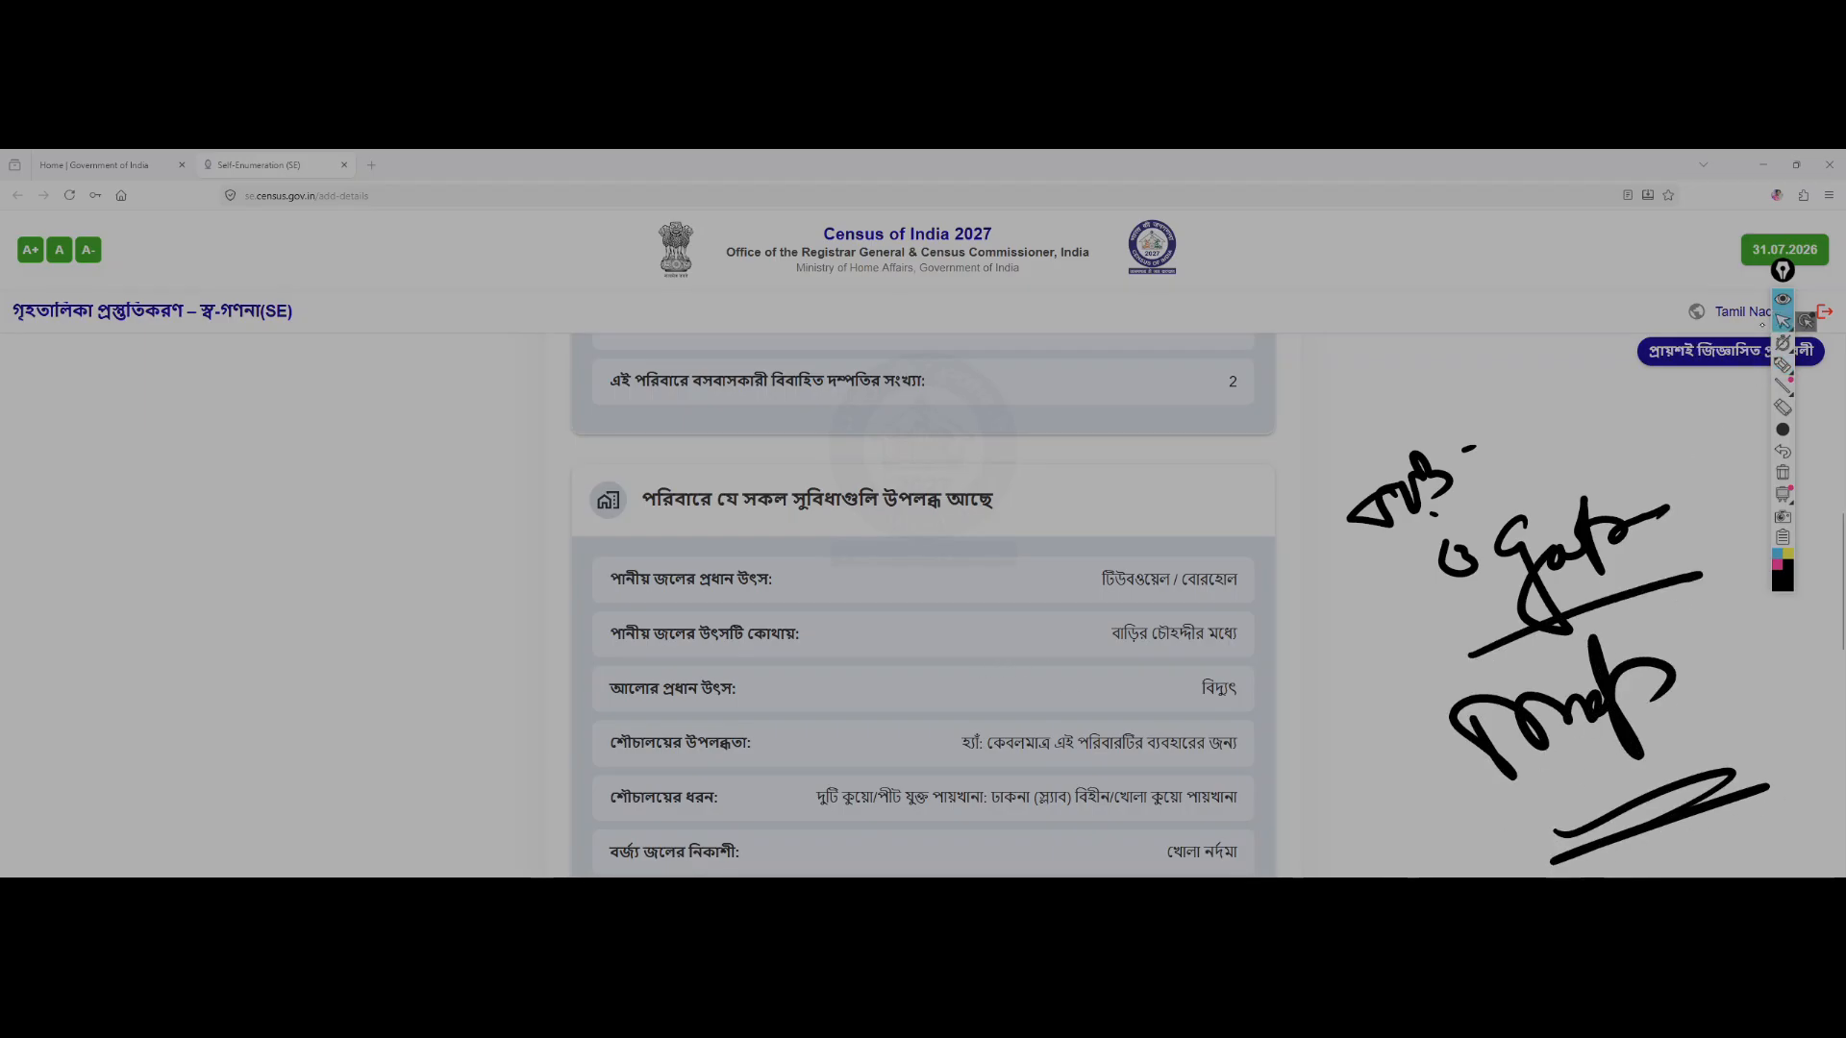
- Save the household form as a draft, acknowledge the confirmation, and return to the preview's top
scroll(923, 606, "down", 3)
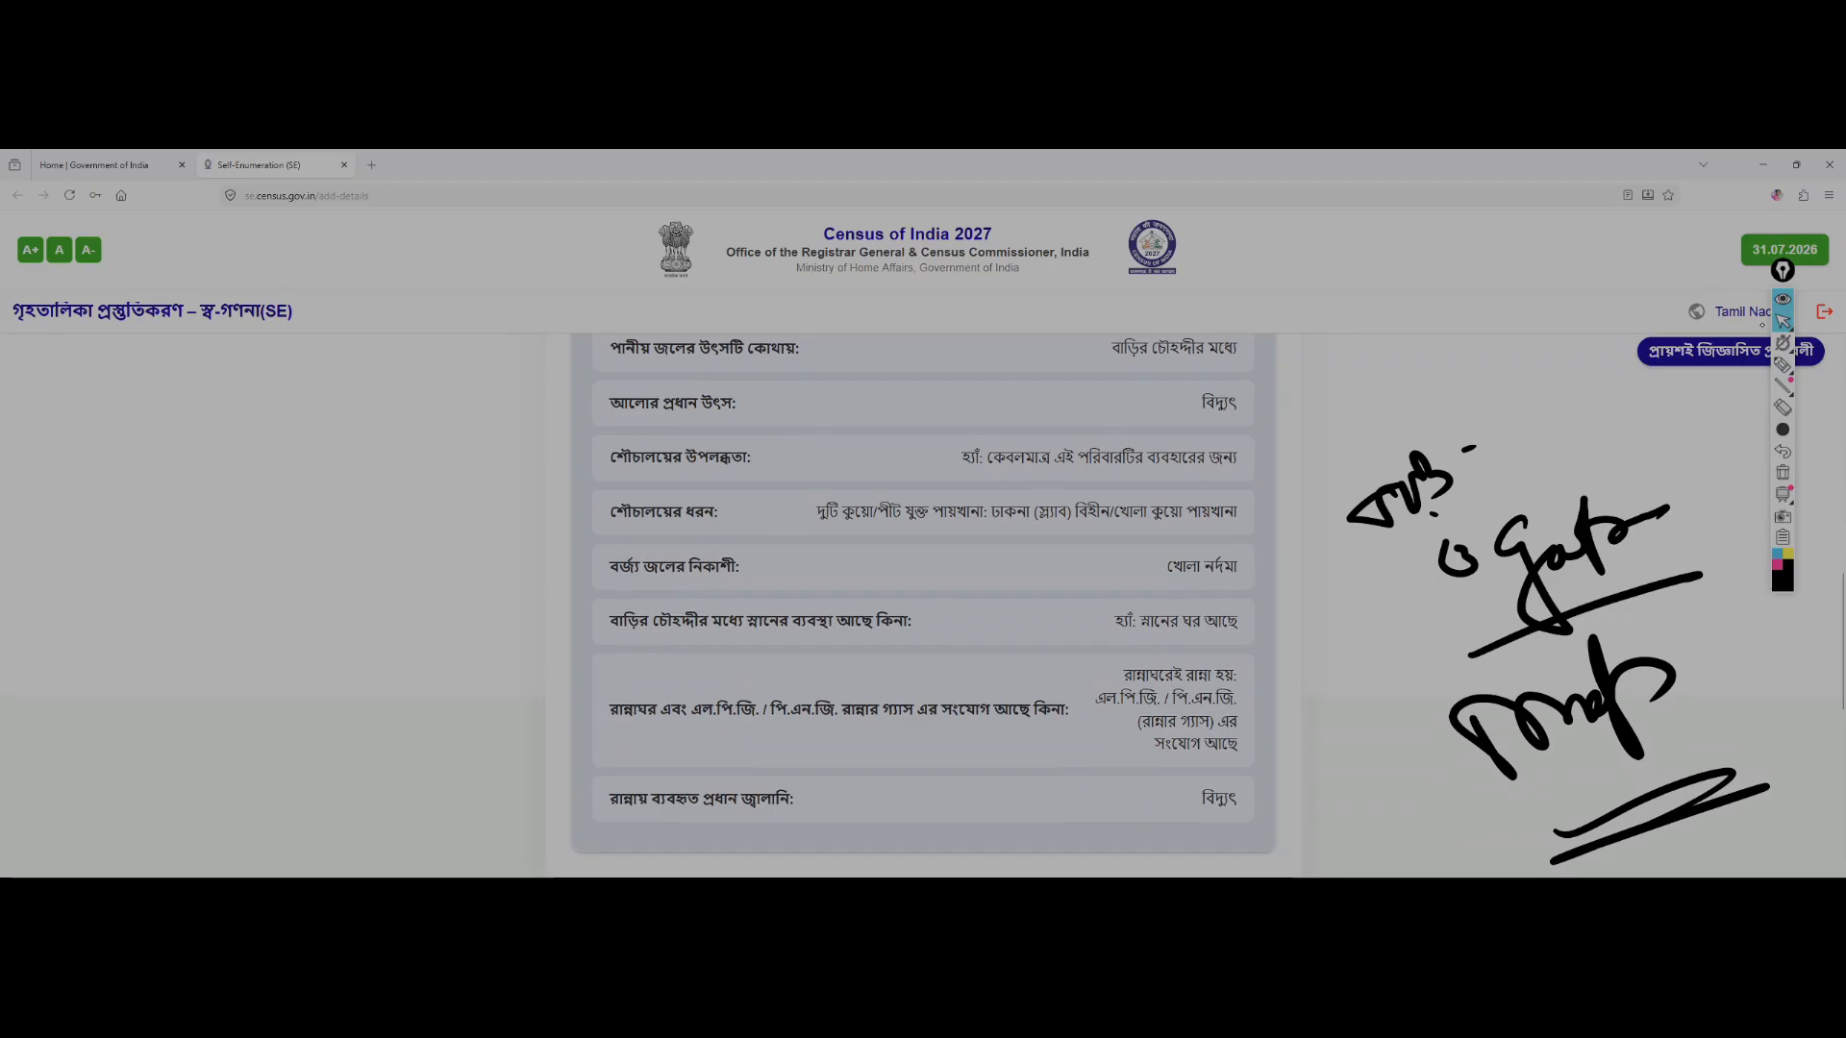
scroll(1763, 325, "down", 5)
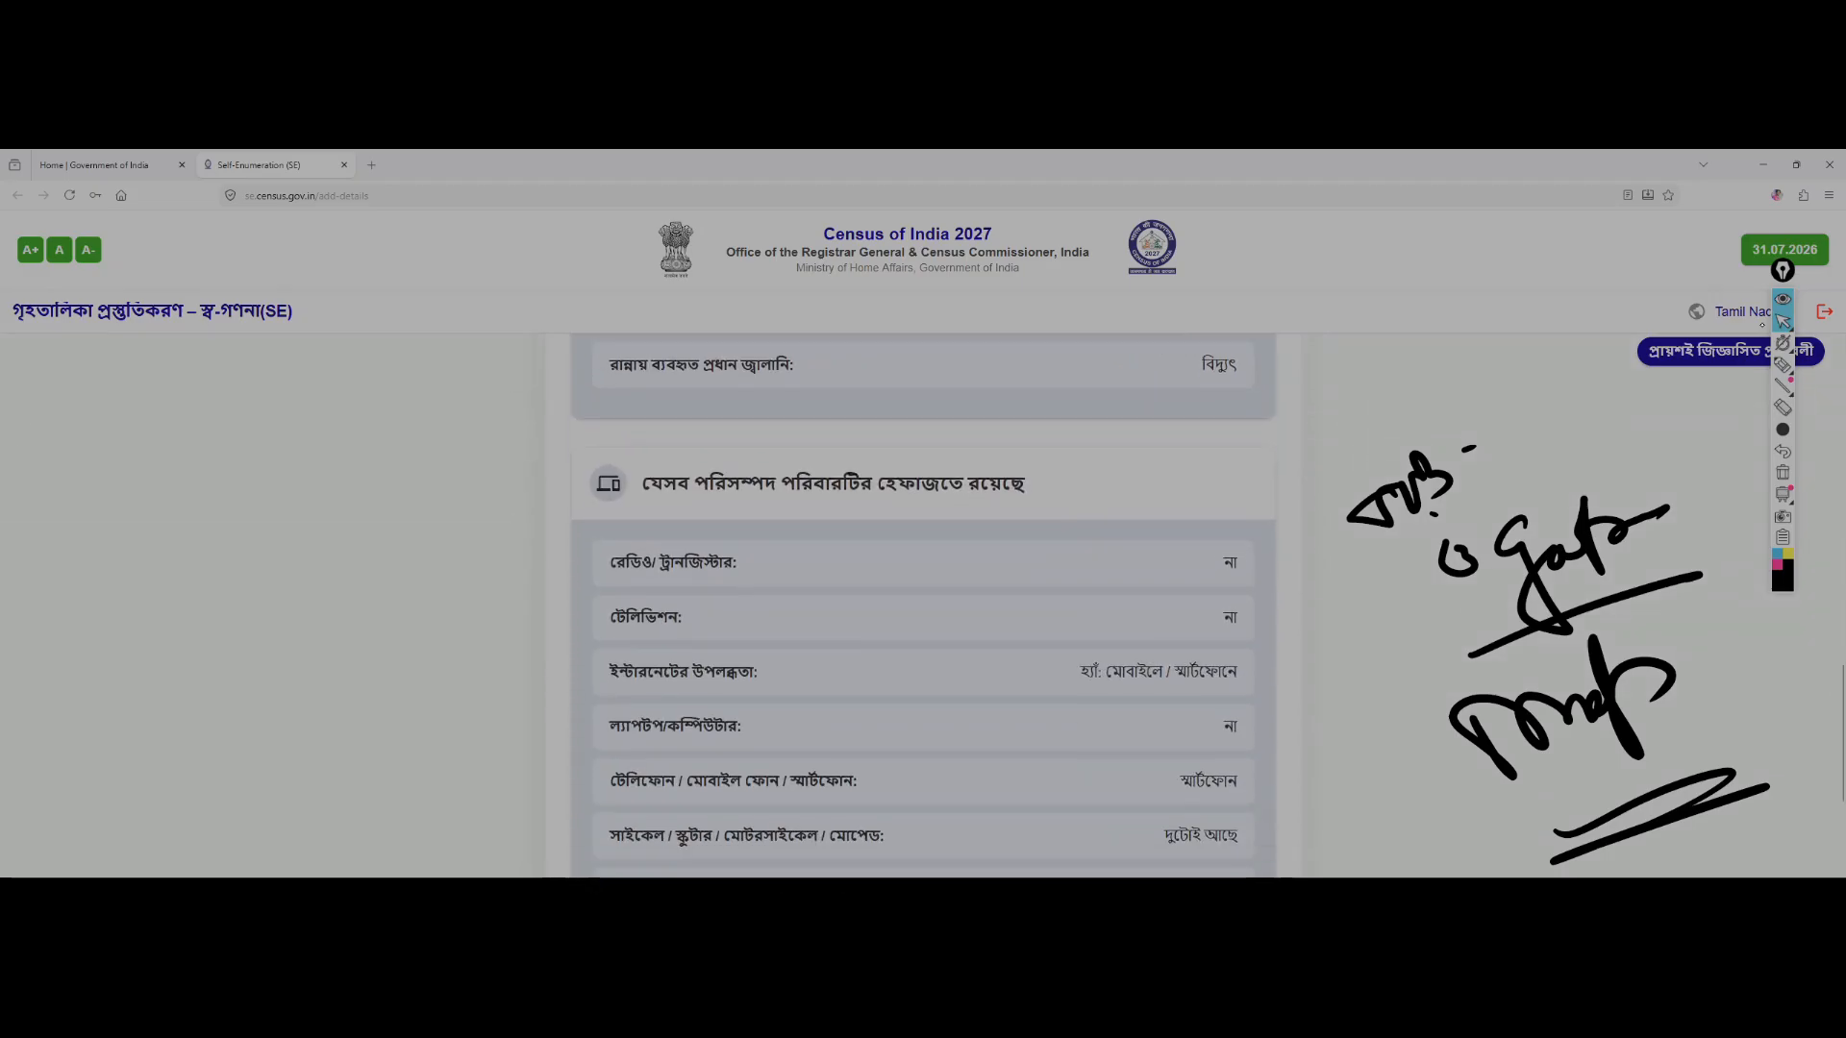
scroll(1762, 325, "down", 2)
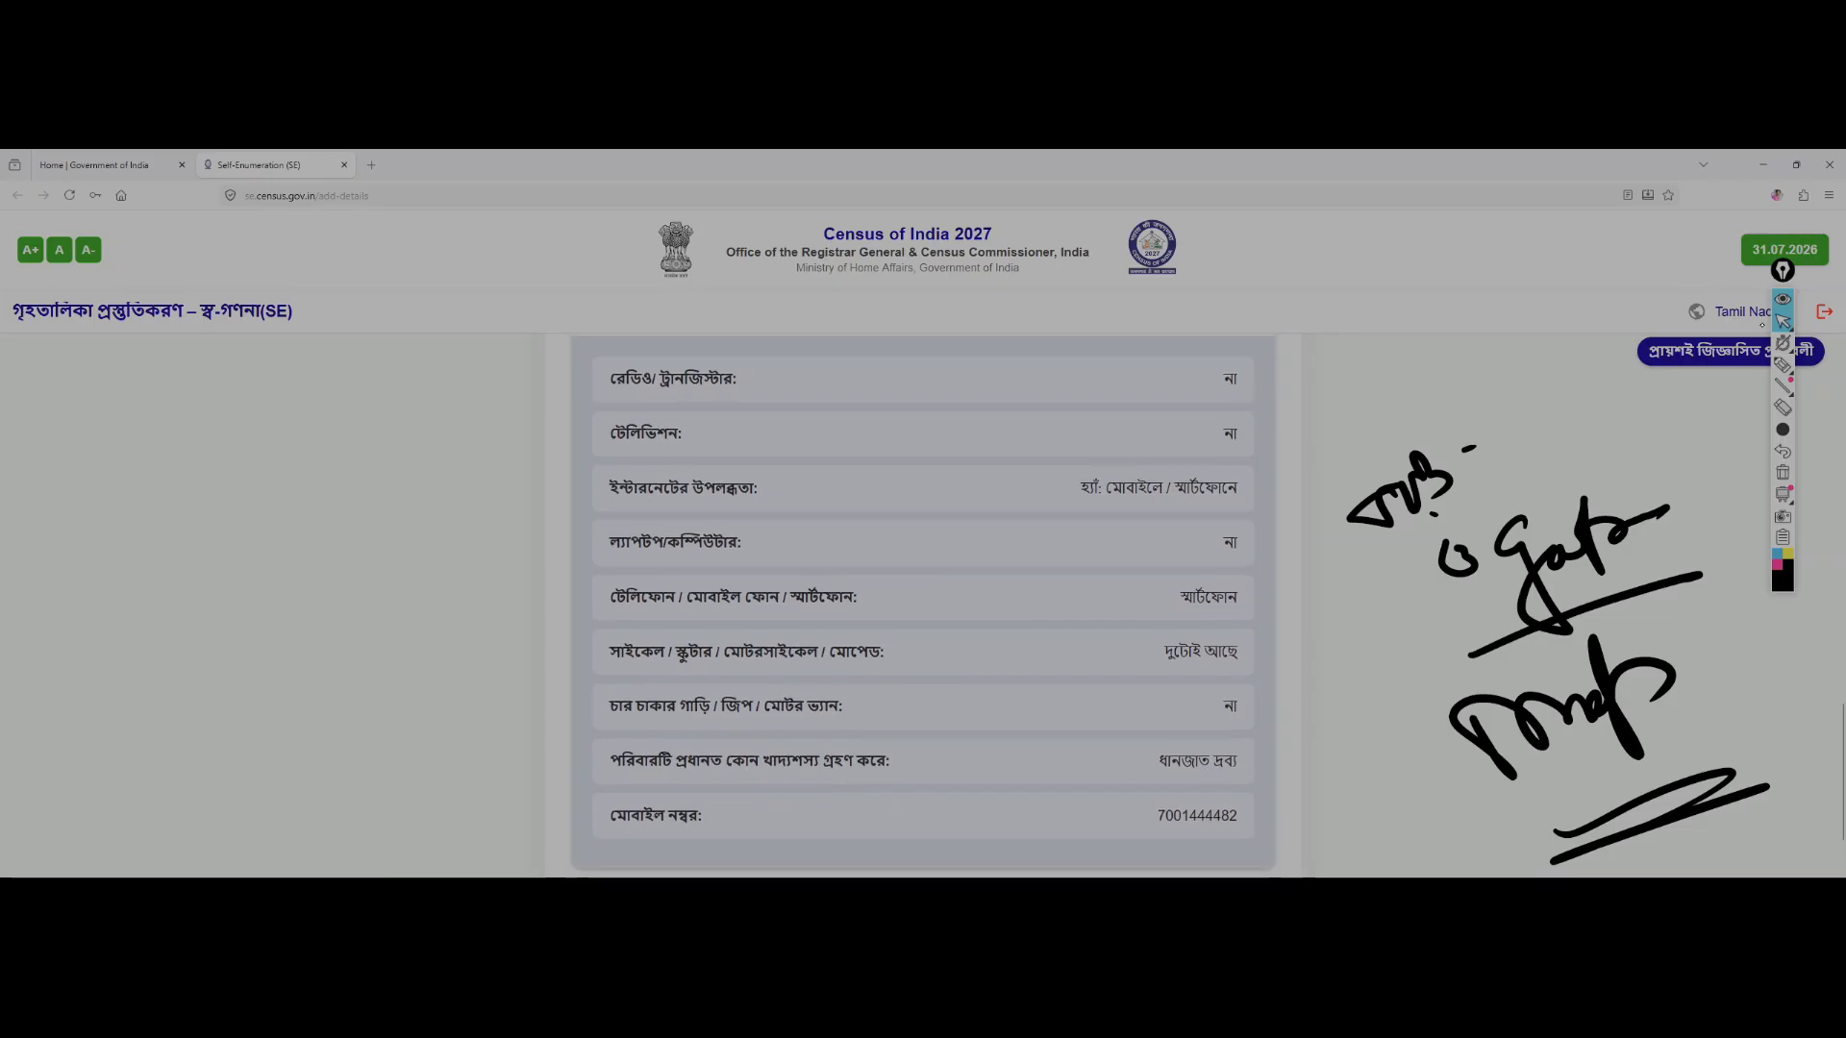
scroll(1763, 325, "down", 2)
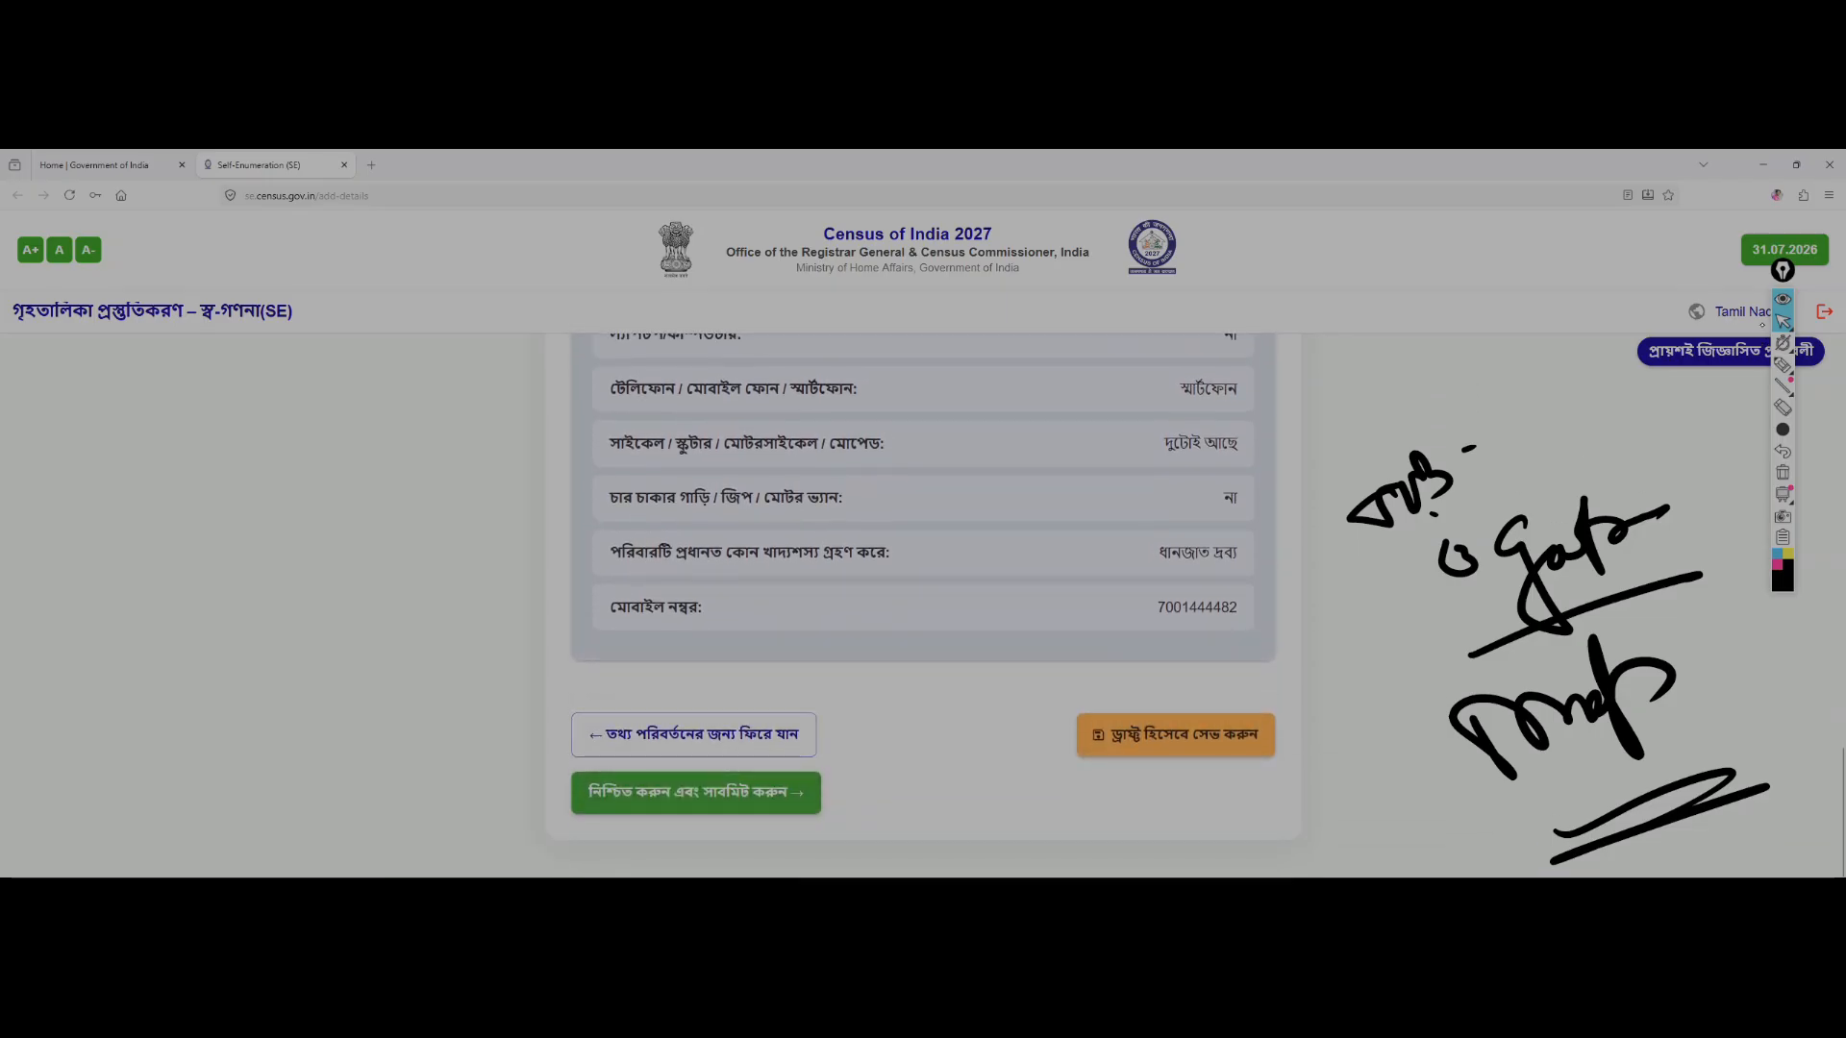
left_click(1176, 734)
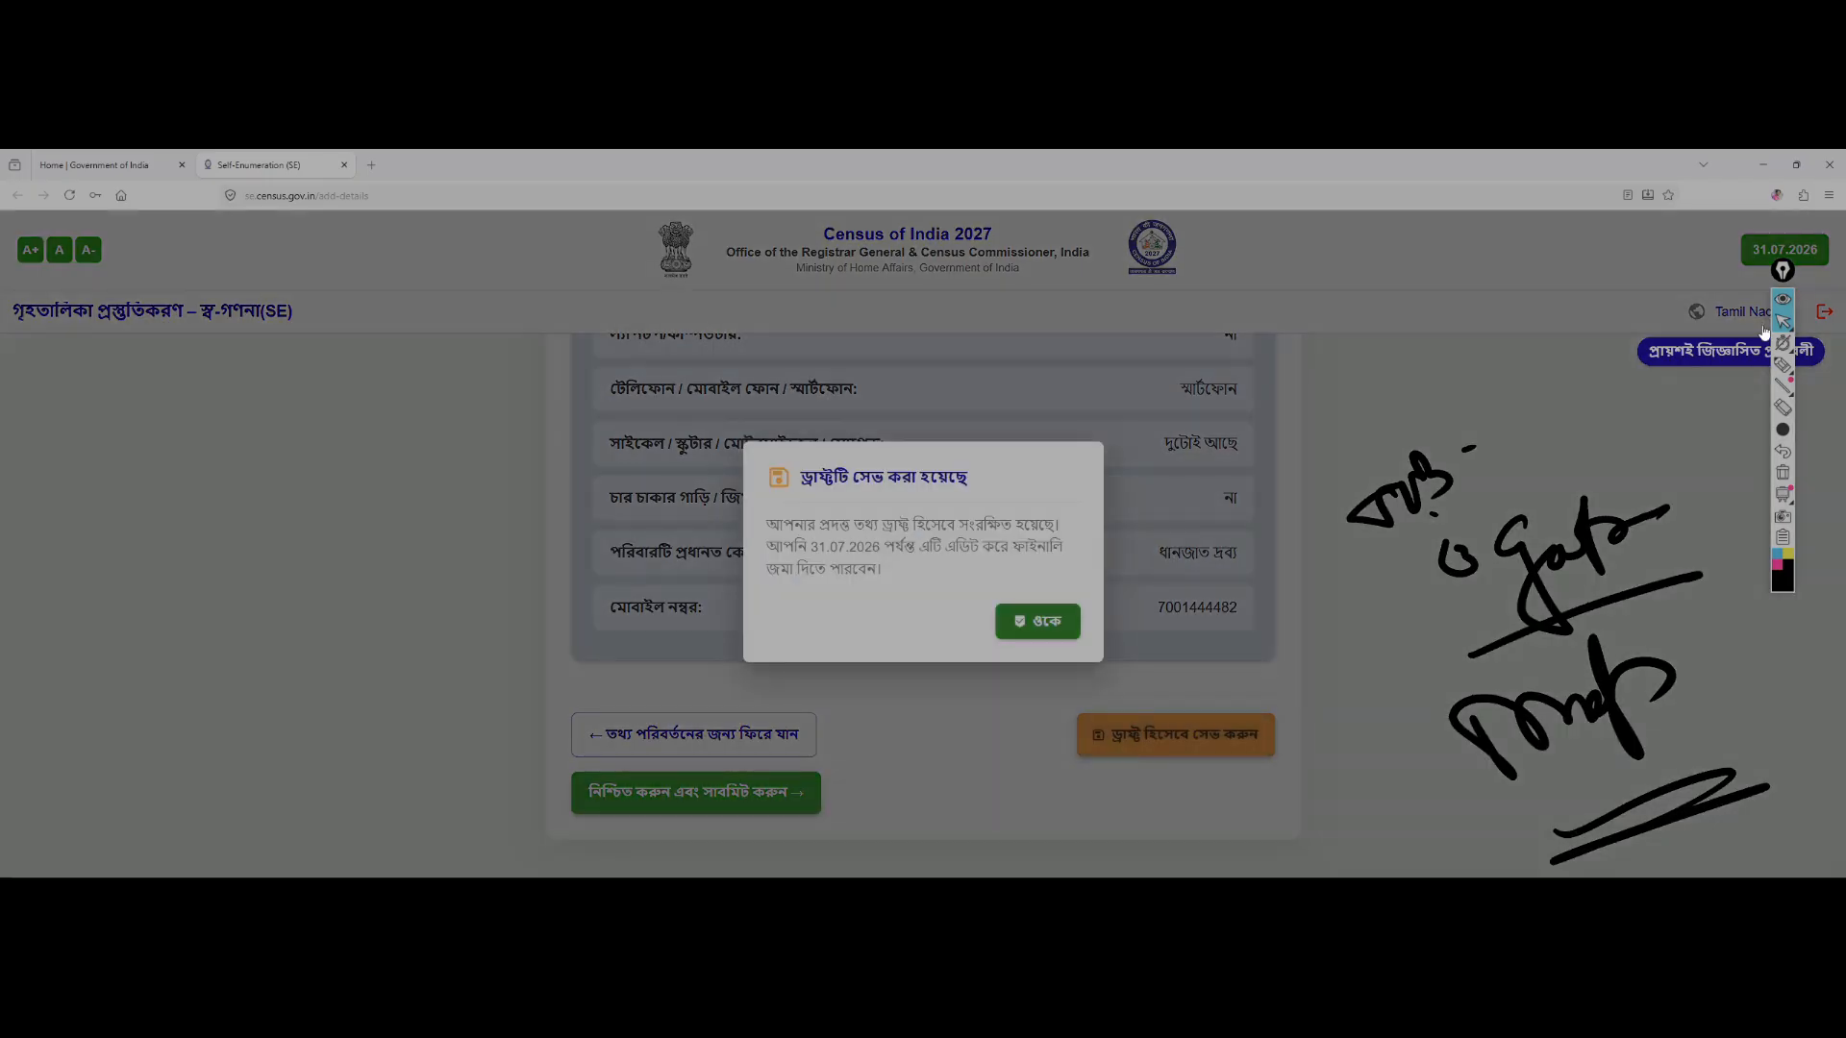
left_click(1038, 622)
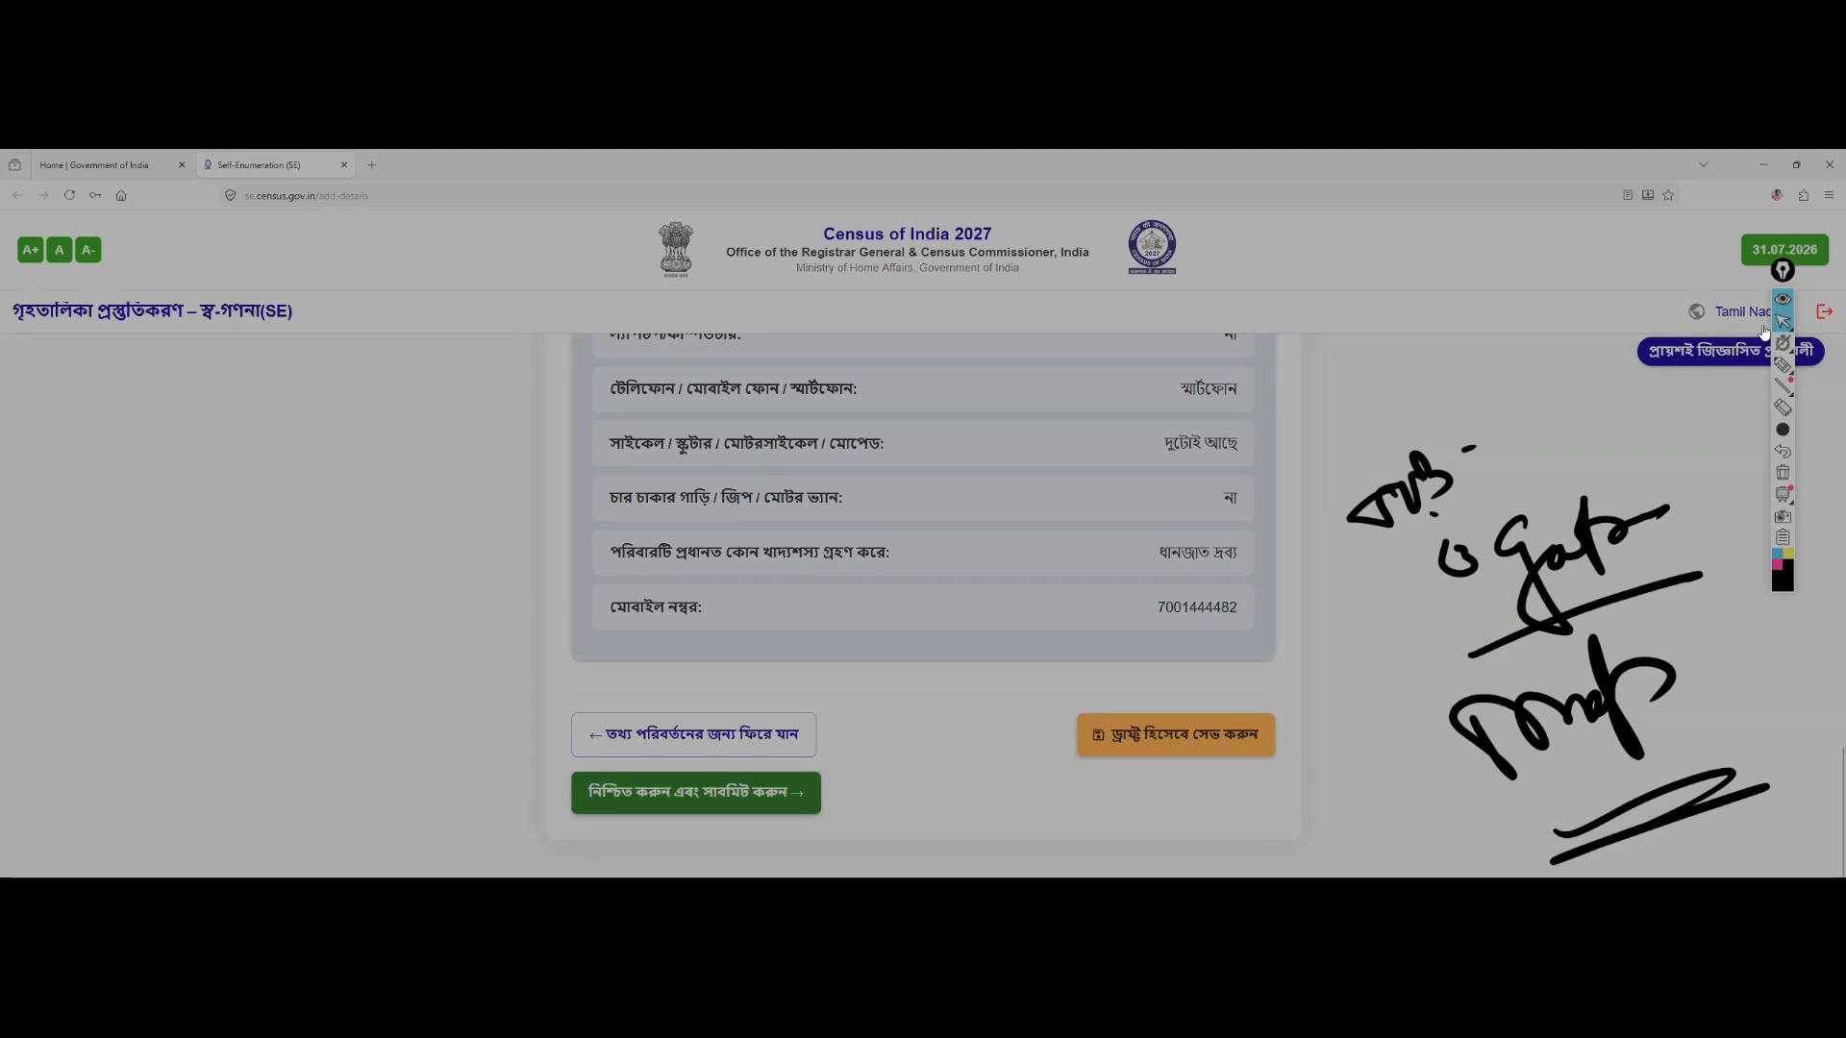
scroll(923, 606, "up", 20)
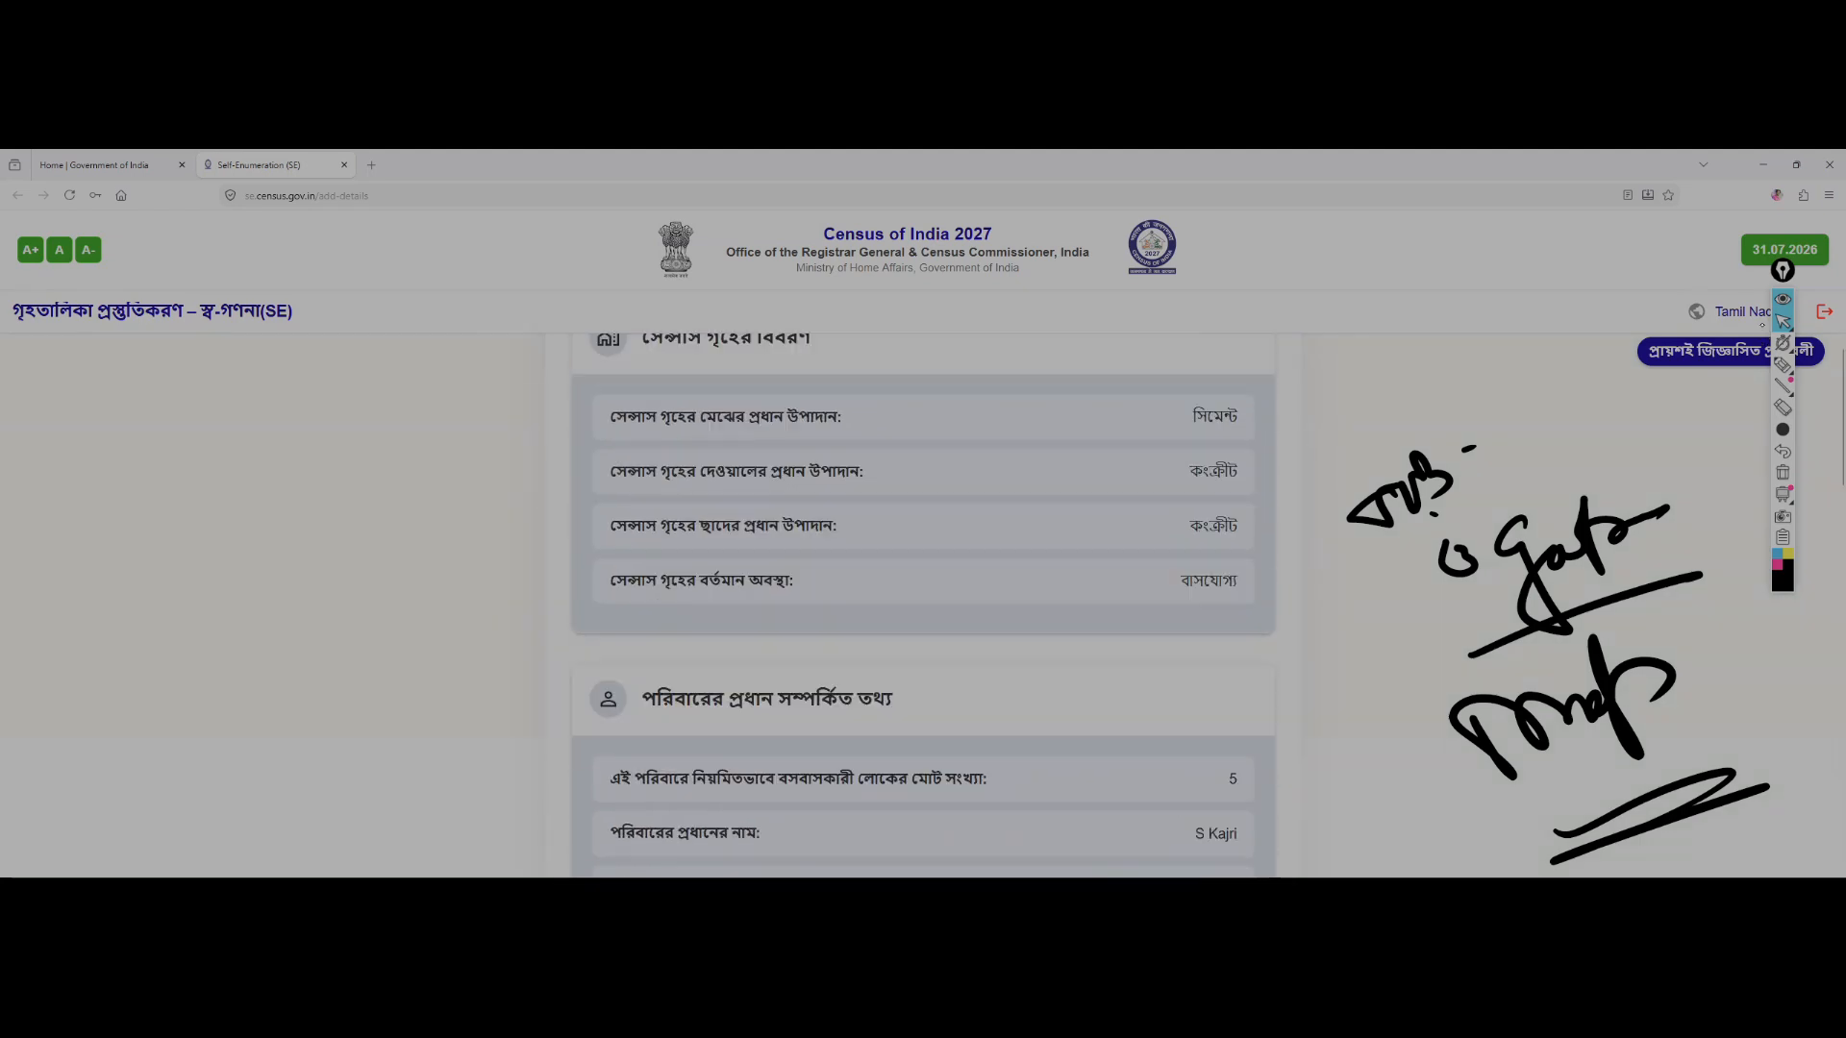
scroll(923, 606, "up", 1)
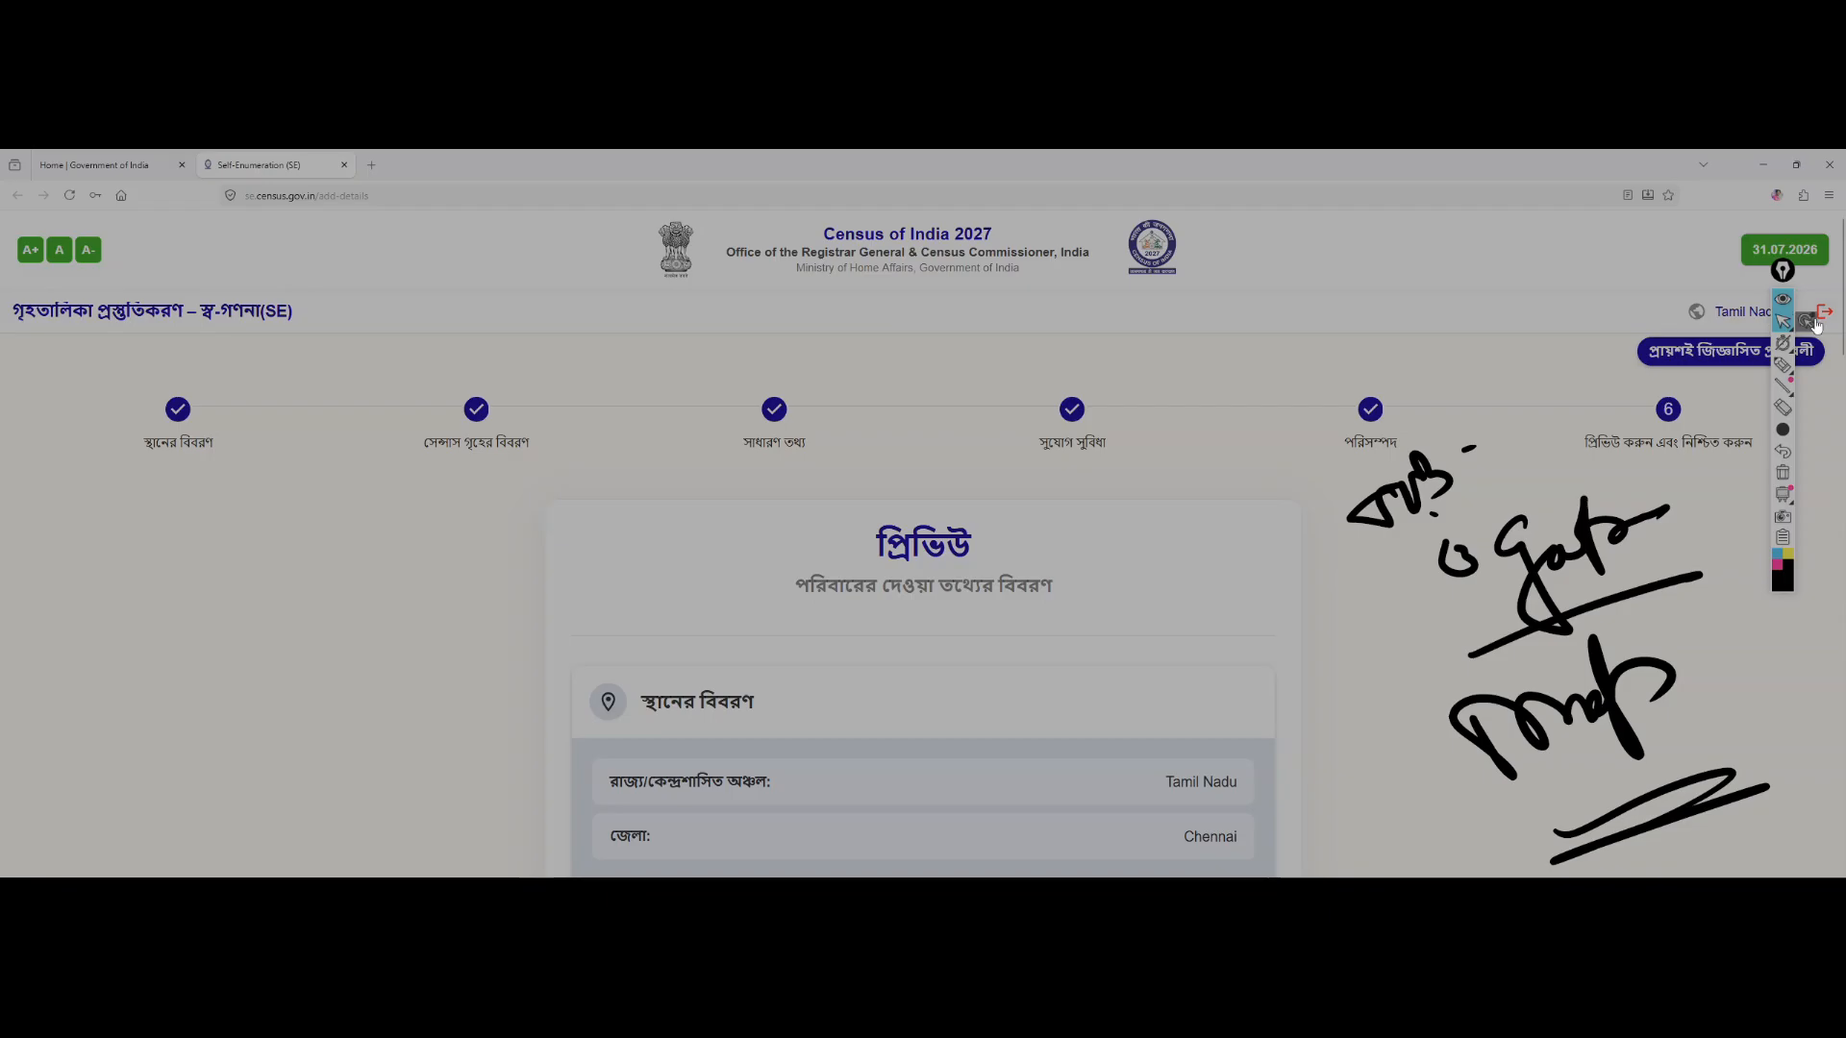
- Log out of the portal and select West Bengal from the State/UT list on the login page
left_click(1816, 325)
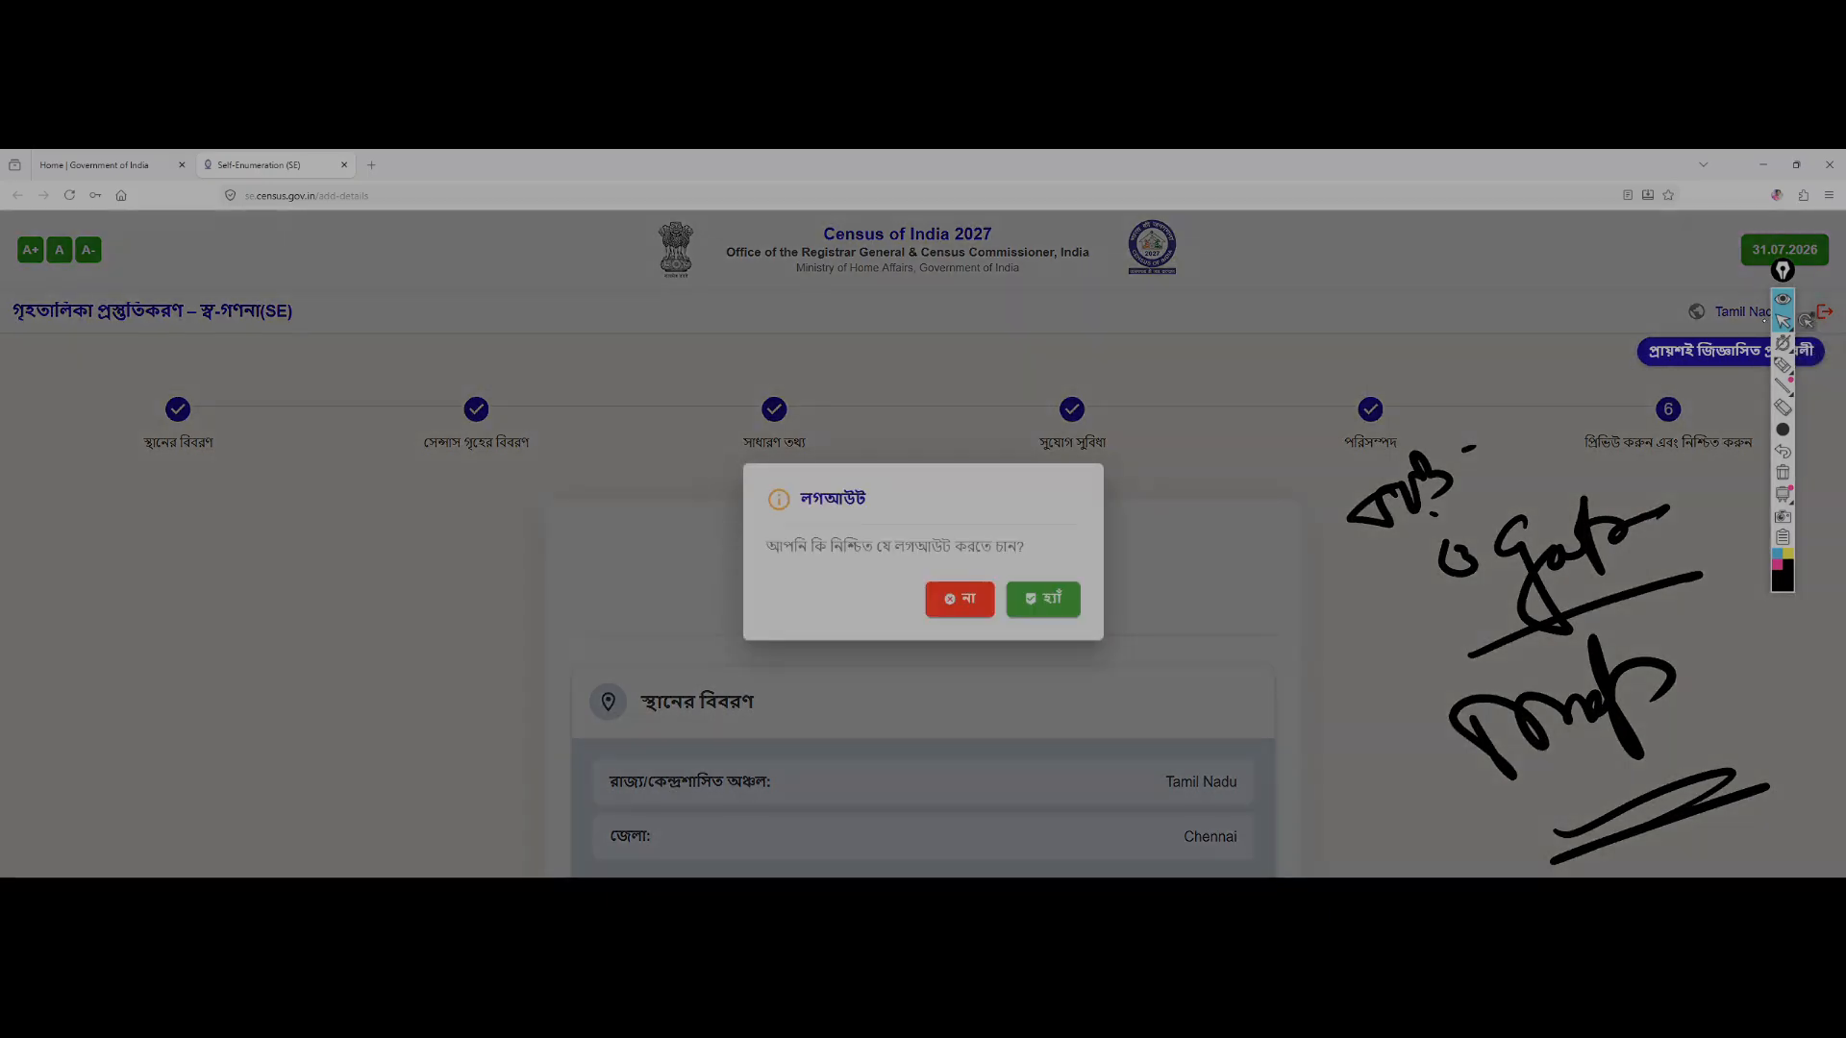
left_click(1043, 599)
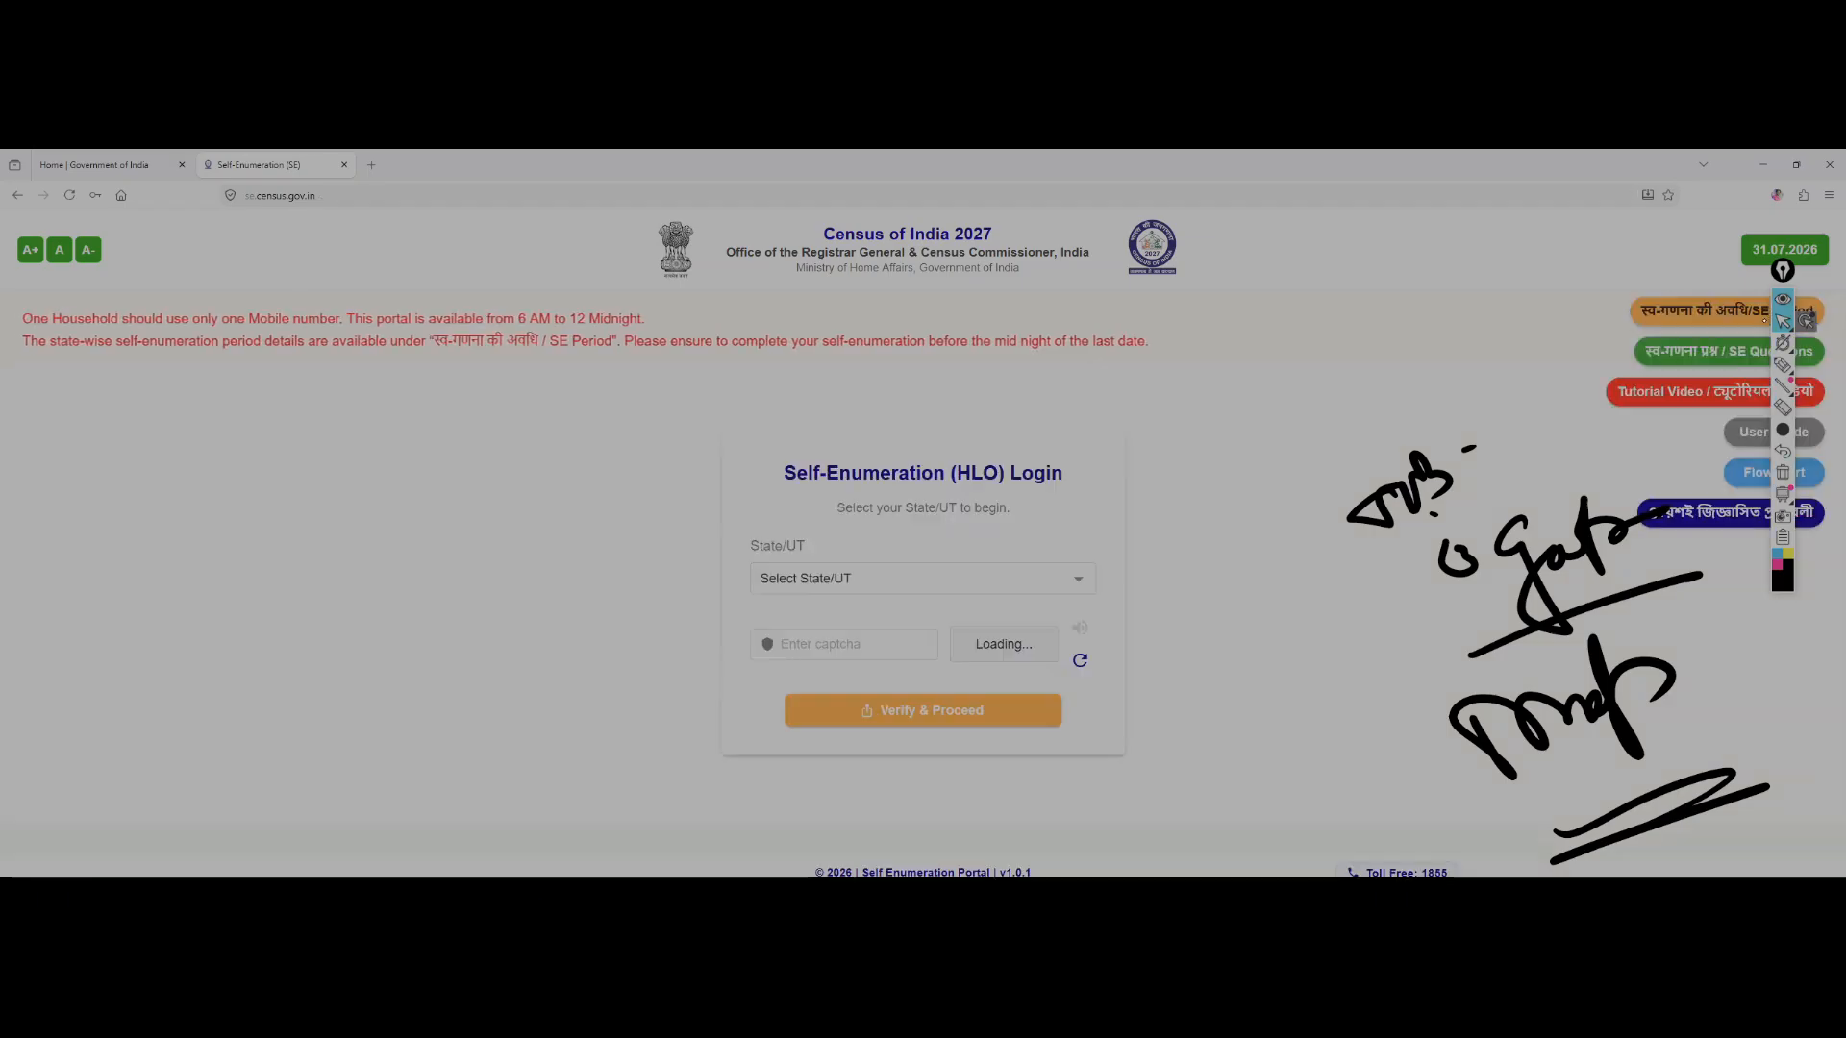
left_click(1019, 579)
scroll(1019, 579, "down", 5)
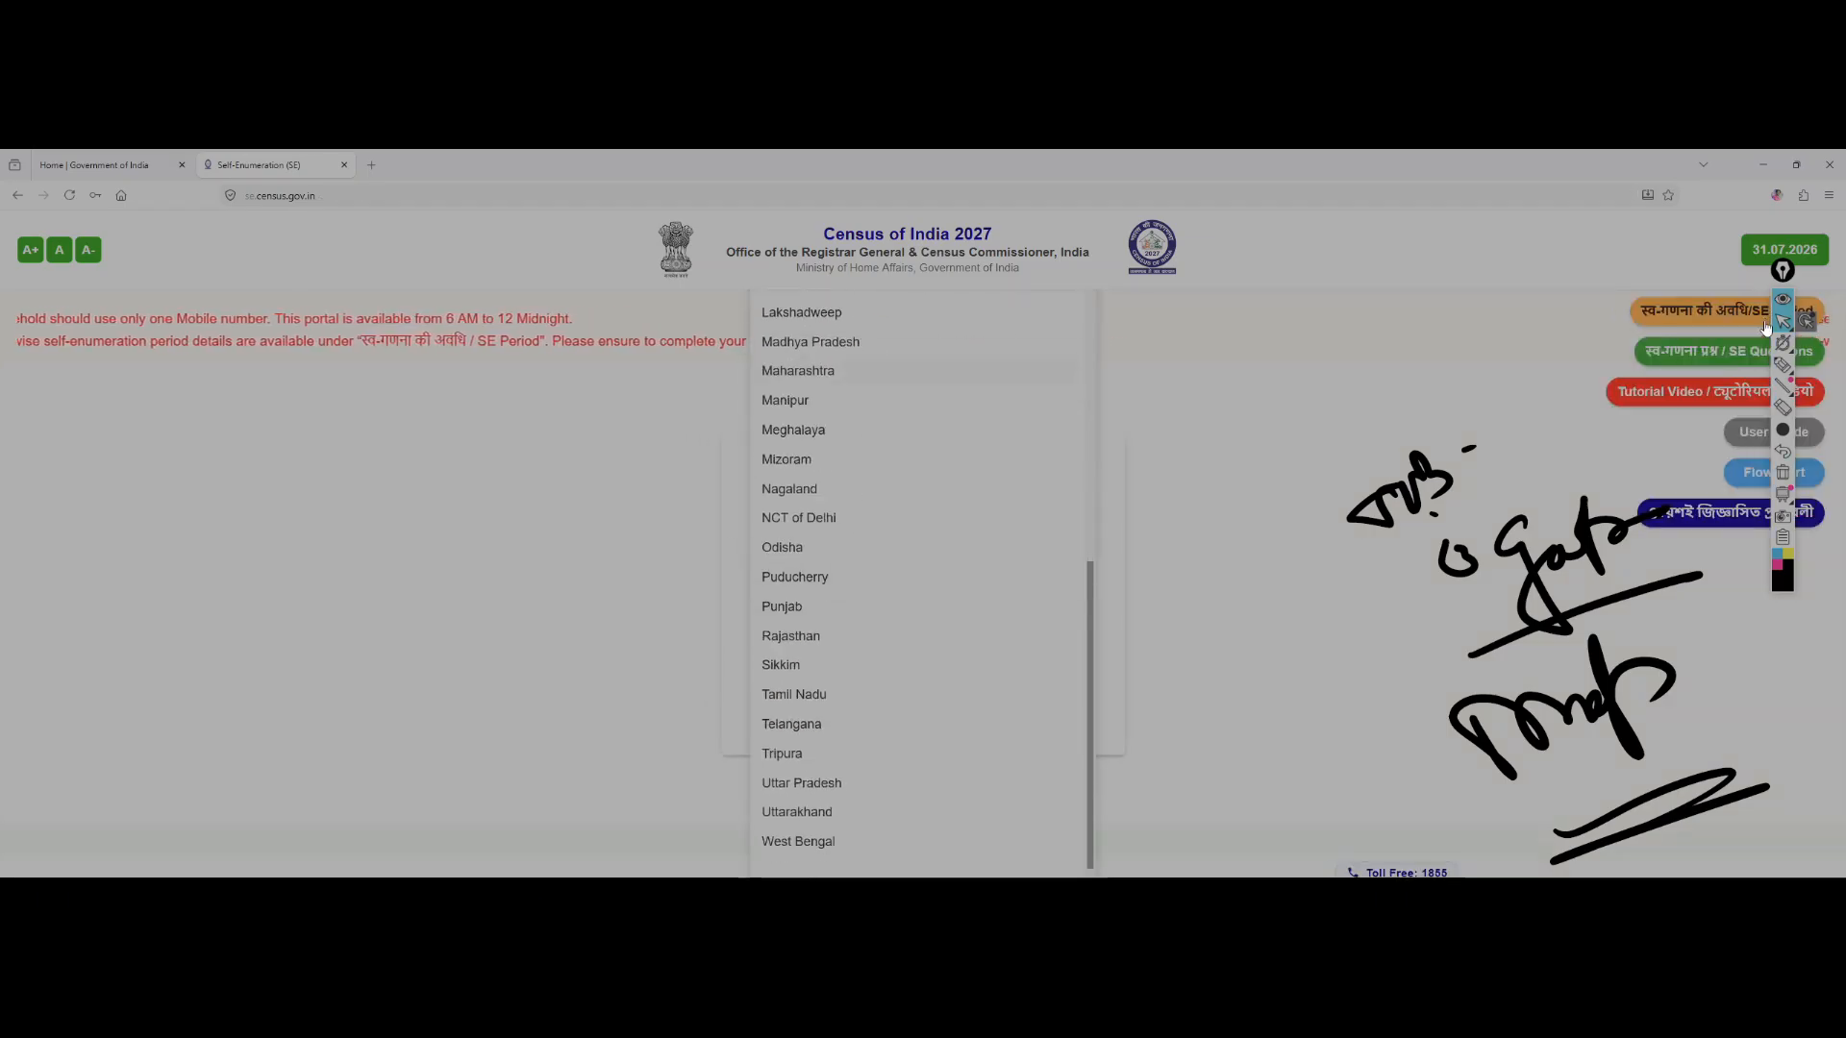
left_click(798, 859)
left_click(865, 643)
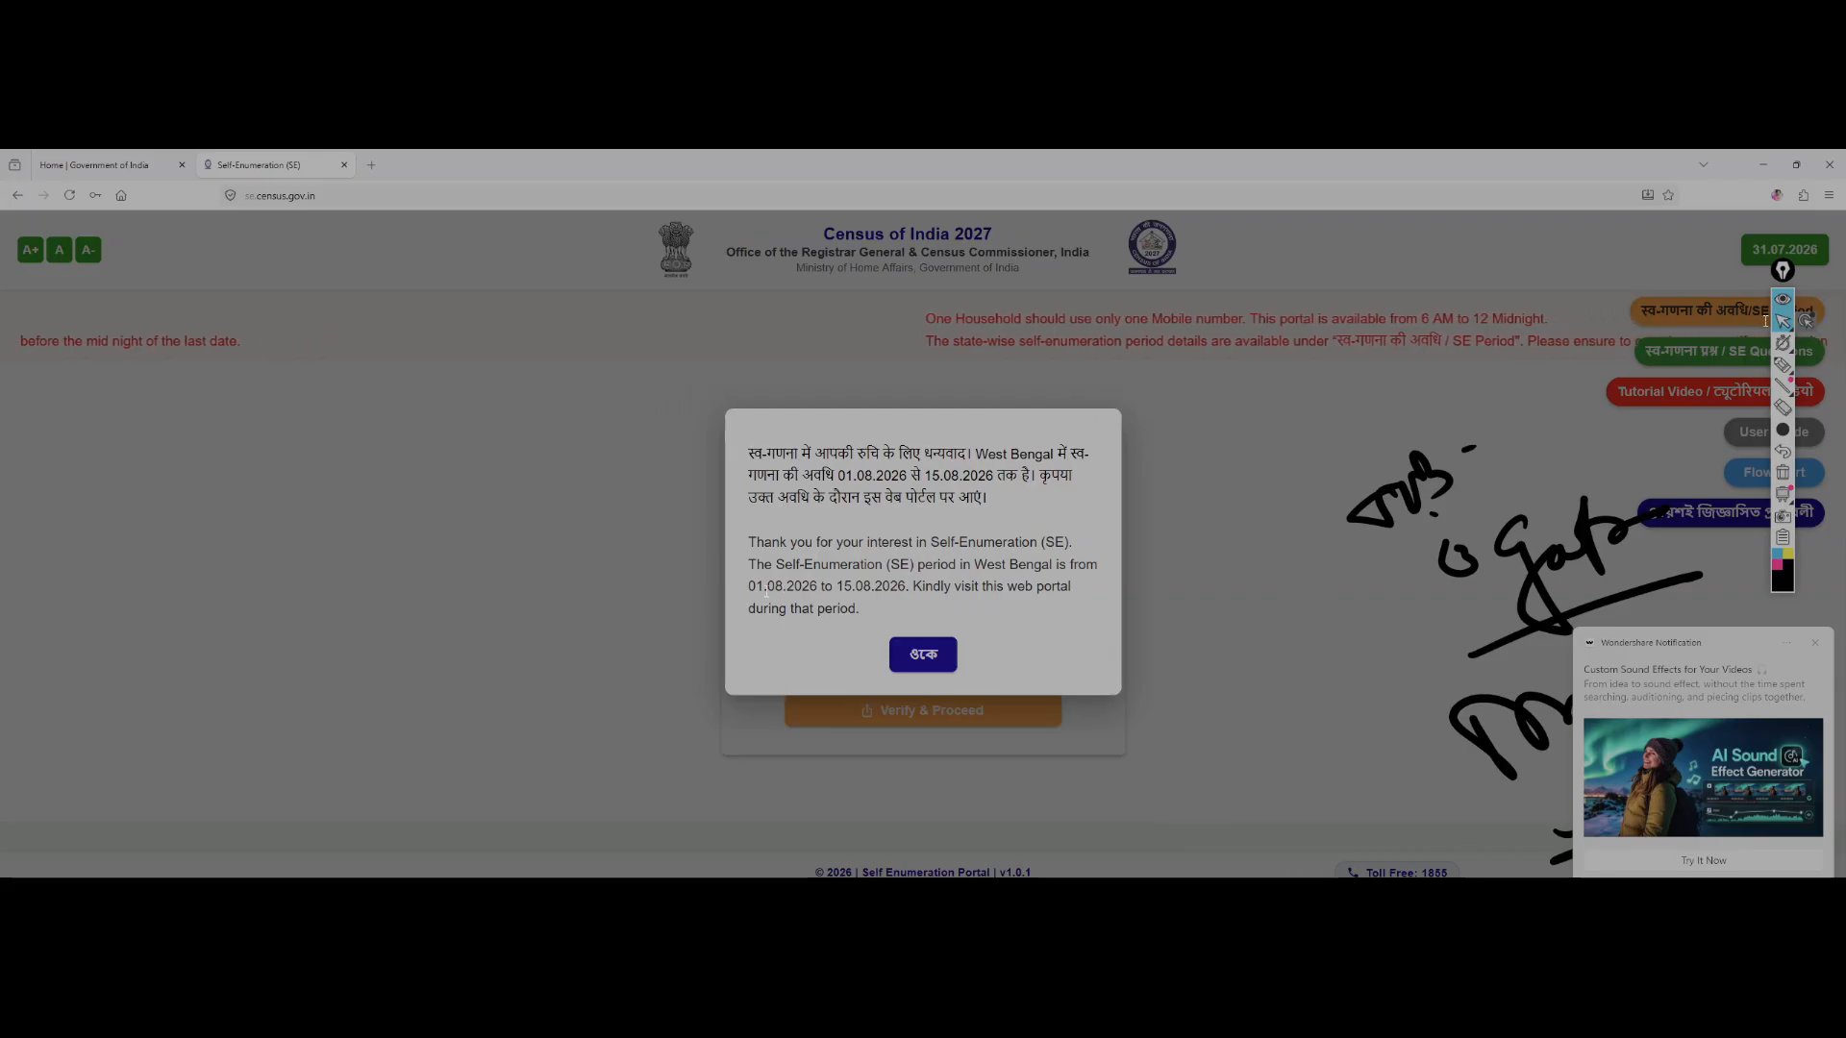
left_click(1782, 366)
left_click_drag(741, 595, 851, 597)
mouse_move(862, 597)
left_mouse_down()
mouse_move(1020, 589)
mouse_move(1189, 638)
left_mouse_up()
left_click_drag(1206, 587, 1243, 592)
left_click_drag(1291, 541, 1255, 583)
left_click_drag(1204, 496, 1223, 495)
left_click_drag(1147, 514, 1123, 687)
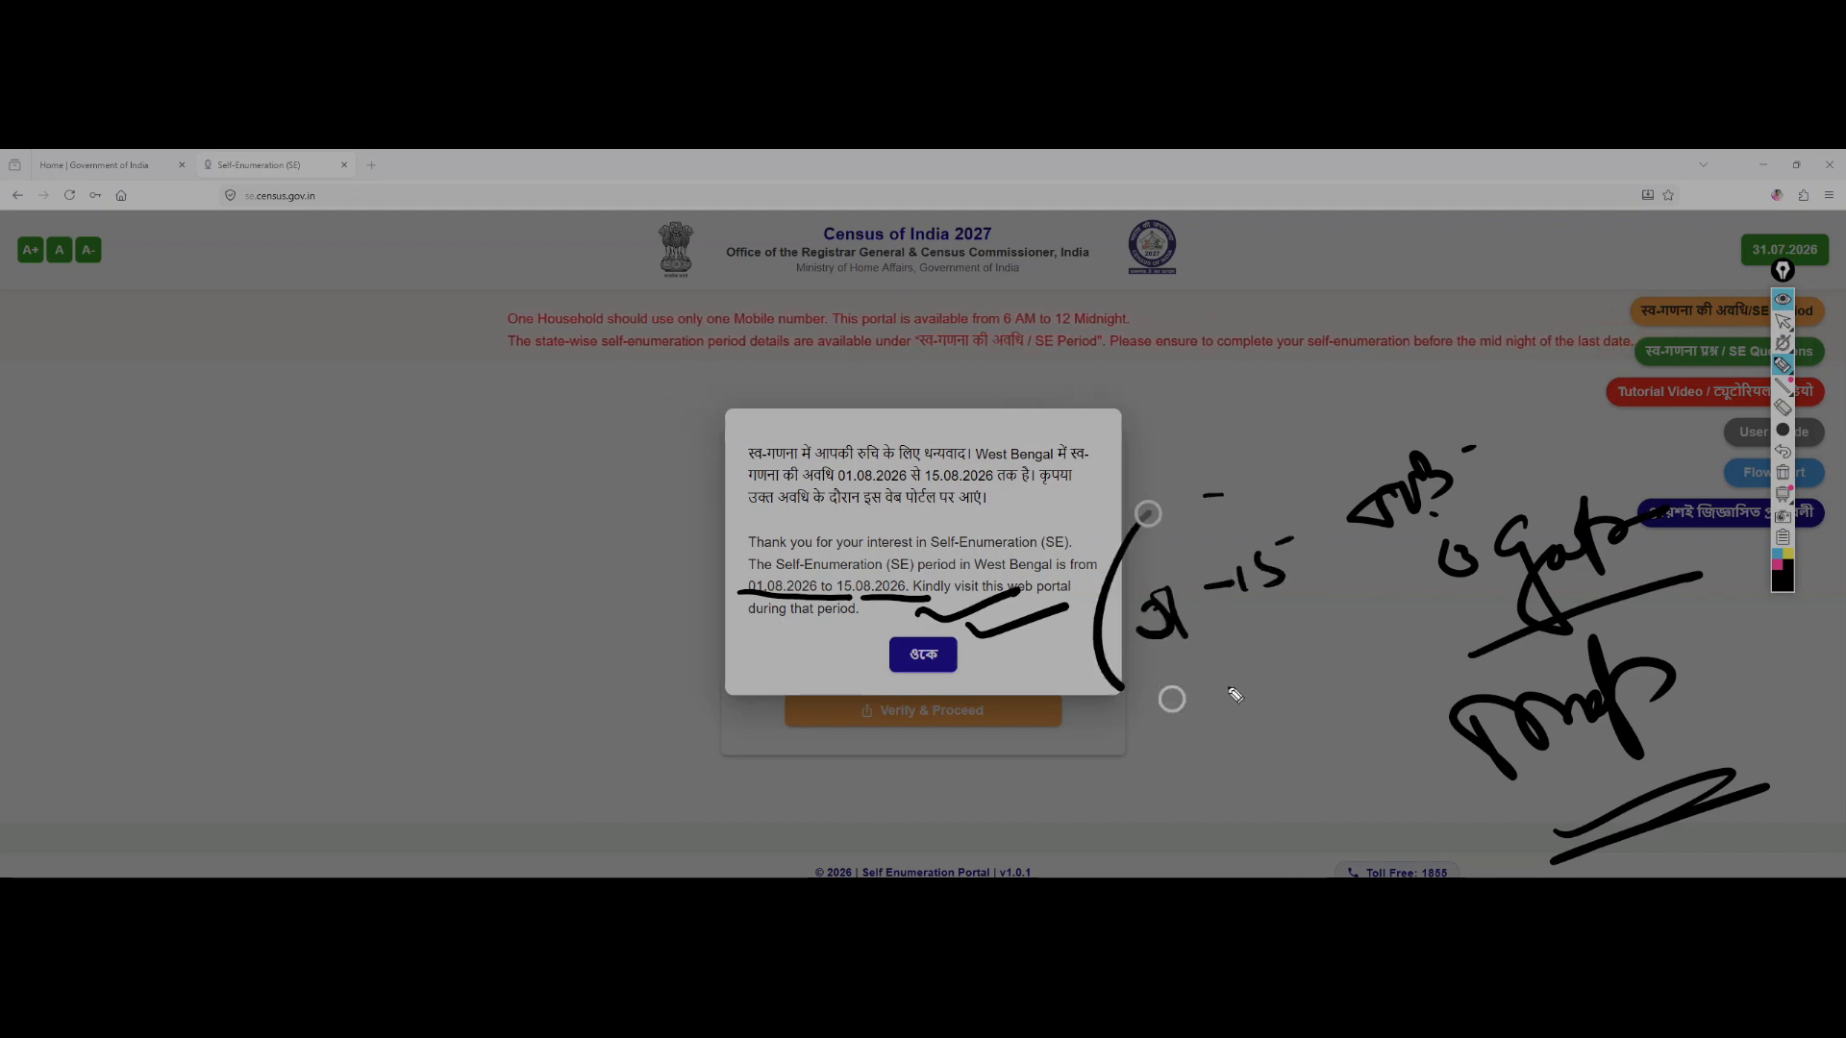
left_click_drag(1234, 694, 1105, 535)
mouse_move(238, 537)
left_mouse_down()
mouse_move(474, 440)
mouse_move(263, 423)
mouse_move(206, 441)
left_mouse_up()
mouse_move(389, 614)
left_mouse_down()
mouse_move(433, 700)
mouse_move(463, 662)
left_mouse_up()
mouse_move(434, 754)
left_mouse_down()
mouse_move(475, 789)
mouse_move(502, 752)
left_mouse_up()
left_click_drag(516, 700, 548, 717)
mouse_move(561, 673)
left_mouse_down()
mouse_move(673, 663)
mouse_move(480, 630)
left_mouse_up()
left_click_drag(582, 798, 745, 738)
mouse_move(769, 803)
left_mouse_down()
mouse_move(772, 850)
mouse_move(894, 832)
left_mouse_up()
left_click_drag(870, 803, 889, 793)
left_click_drag(942, 793, 1000, 754)
left_click_drag(904, 856, 1168, 781)
left_click_drag(1106, 770, 1130, 856)
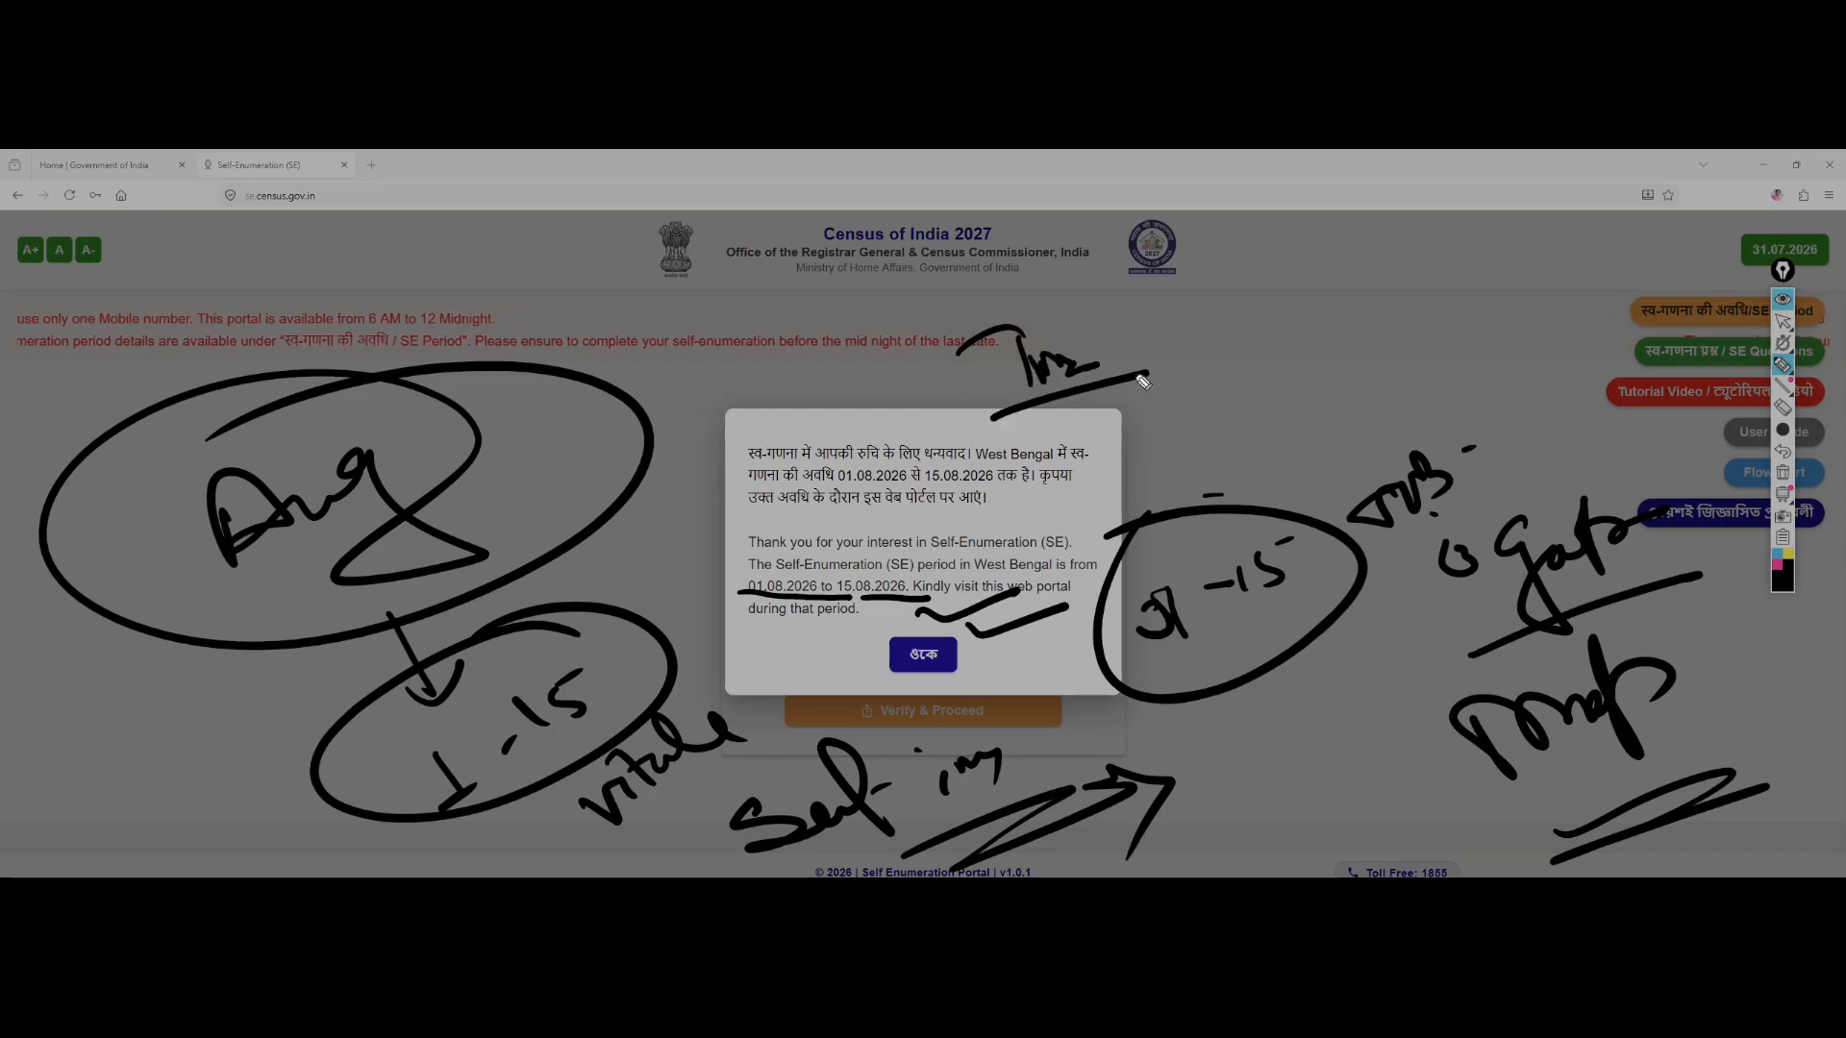
left_click_drag(1031, 396, 1047, 430)
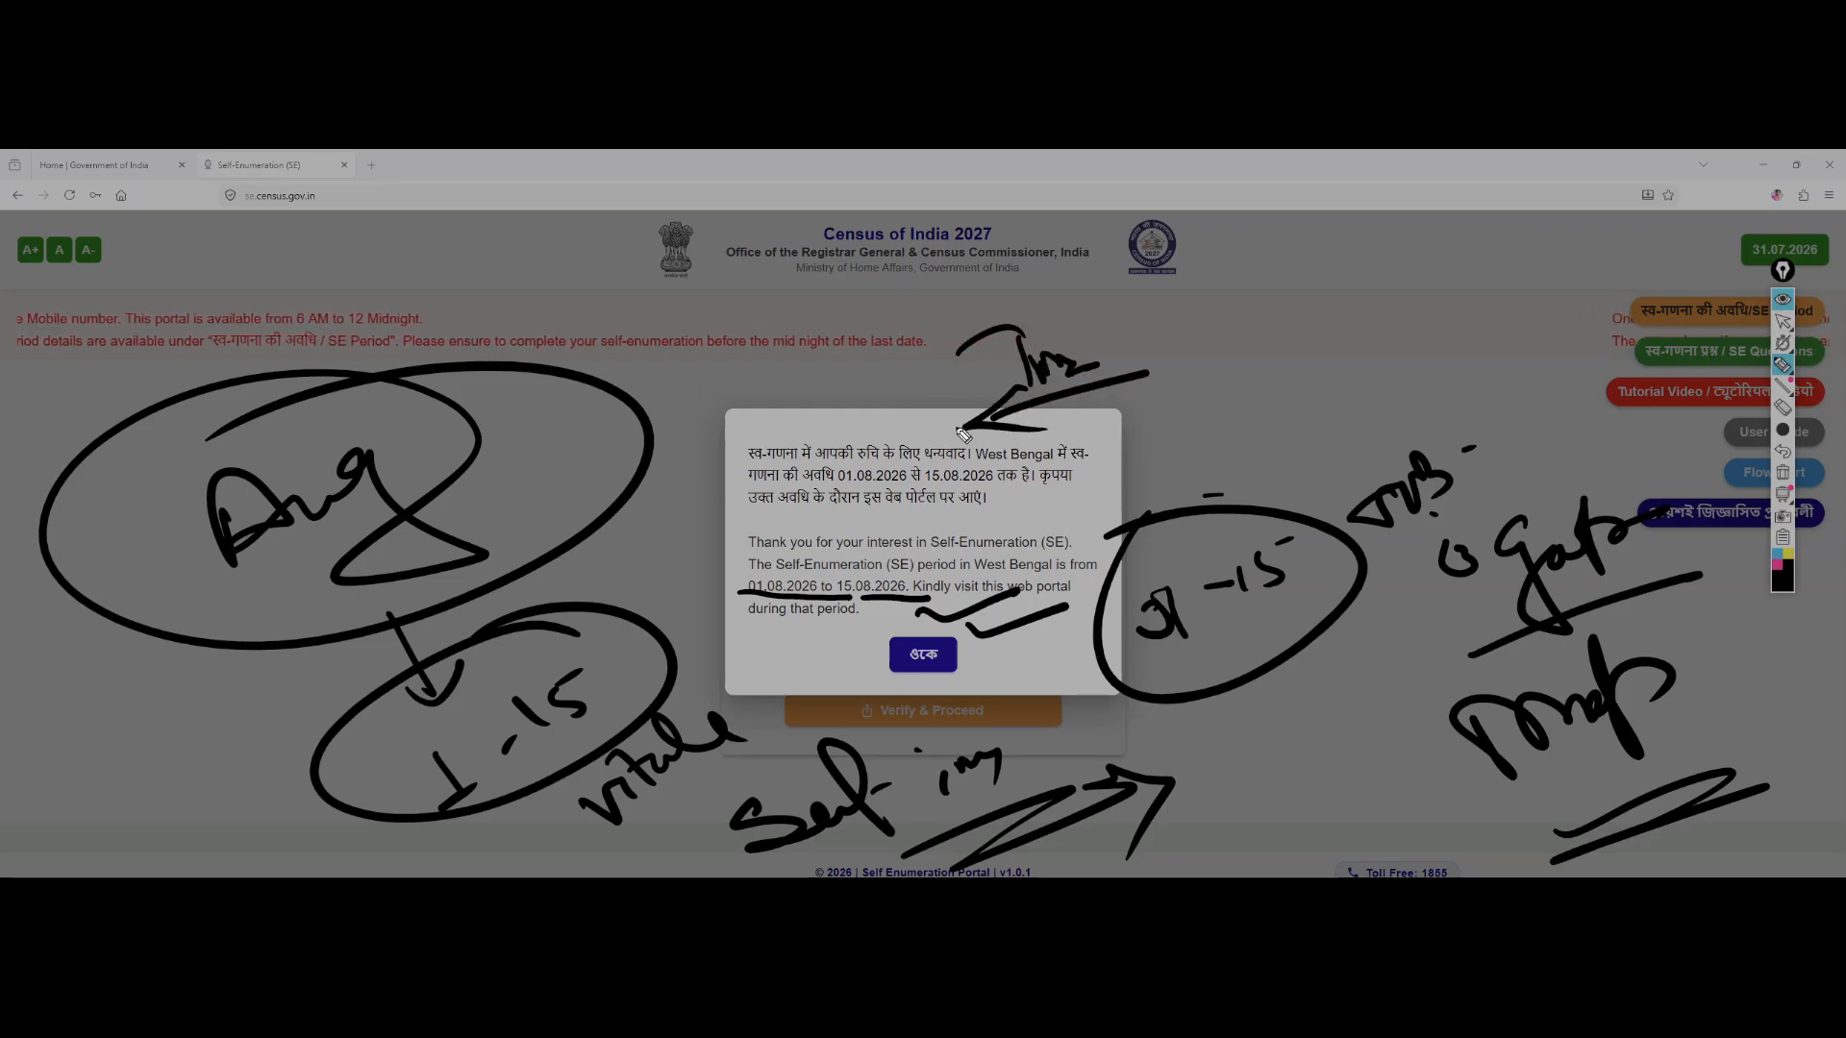
left_click_drag(1285, 293, 1348, 270)
left_click_drag(1174, 383, 1428, 313)
mouse_move(1233, 369)
left_mouse_down()
mouse_move(1127, 447)
mouse_move(1192, 426)
left_mouse_up()
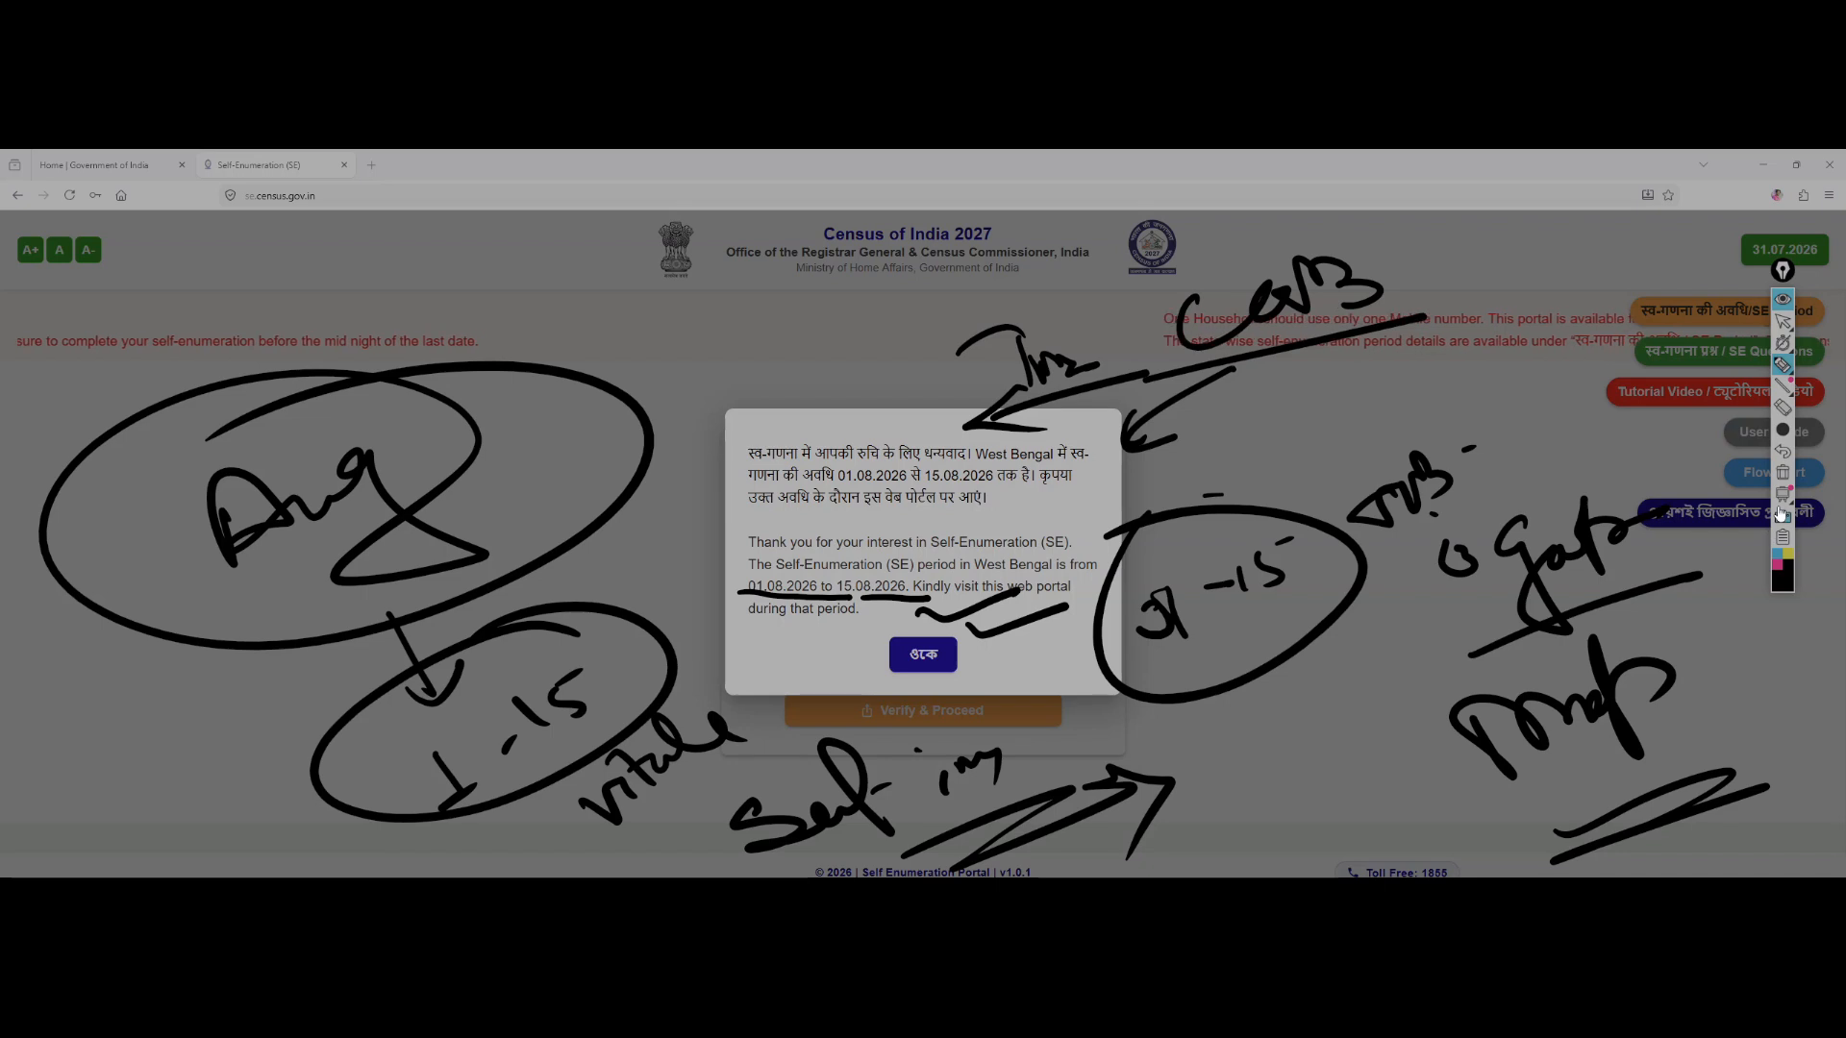
left_click(1782, 472)
left_click_drag(1231, 408, 1242, 487)
left_click_drag(1269, 433, 1323, 431)
mouse_move(1346, 394)
left_mouse_down()
mouse_move(1369, 404)
mouse_move(1348, 396)
left_mouse_up()
left_click_drag(1173, 523, 1370, 468)
mouse_move(1247, 540)
left_mouse_down()
mouse_move(1336, 553)
mouse_move(1467, 497)
mouse_move(1508, 516)
mouse_move(1475, 577)
mouse_move(1509, 577)
mouse_move(1488, 630)
left_mouse_up()
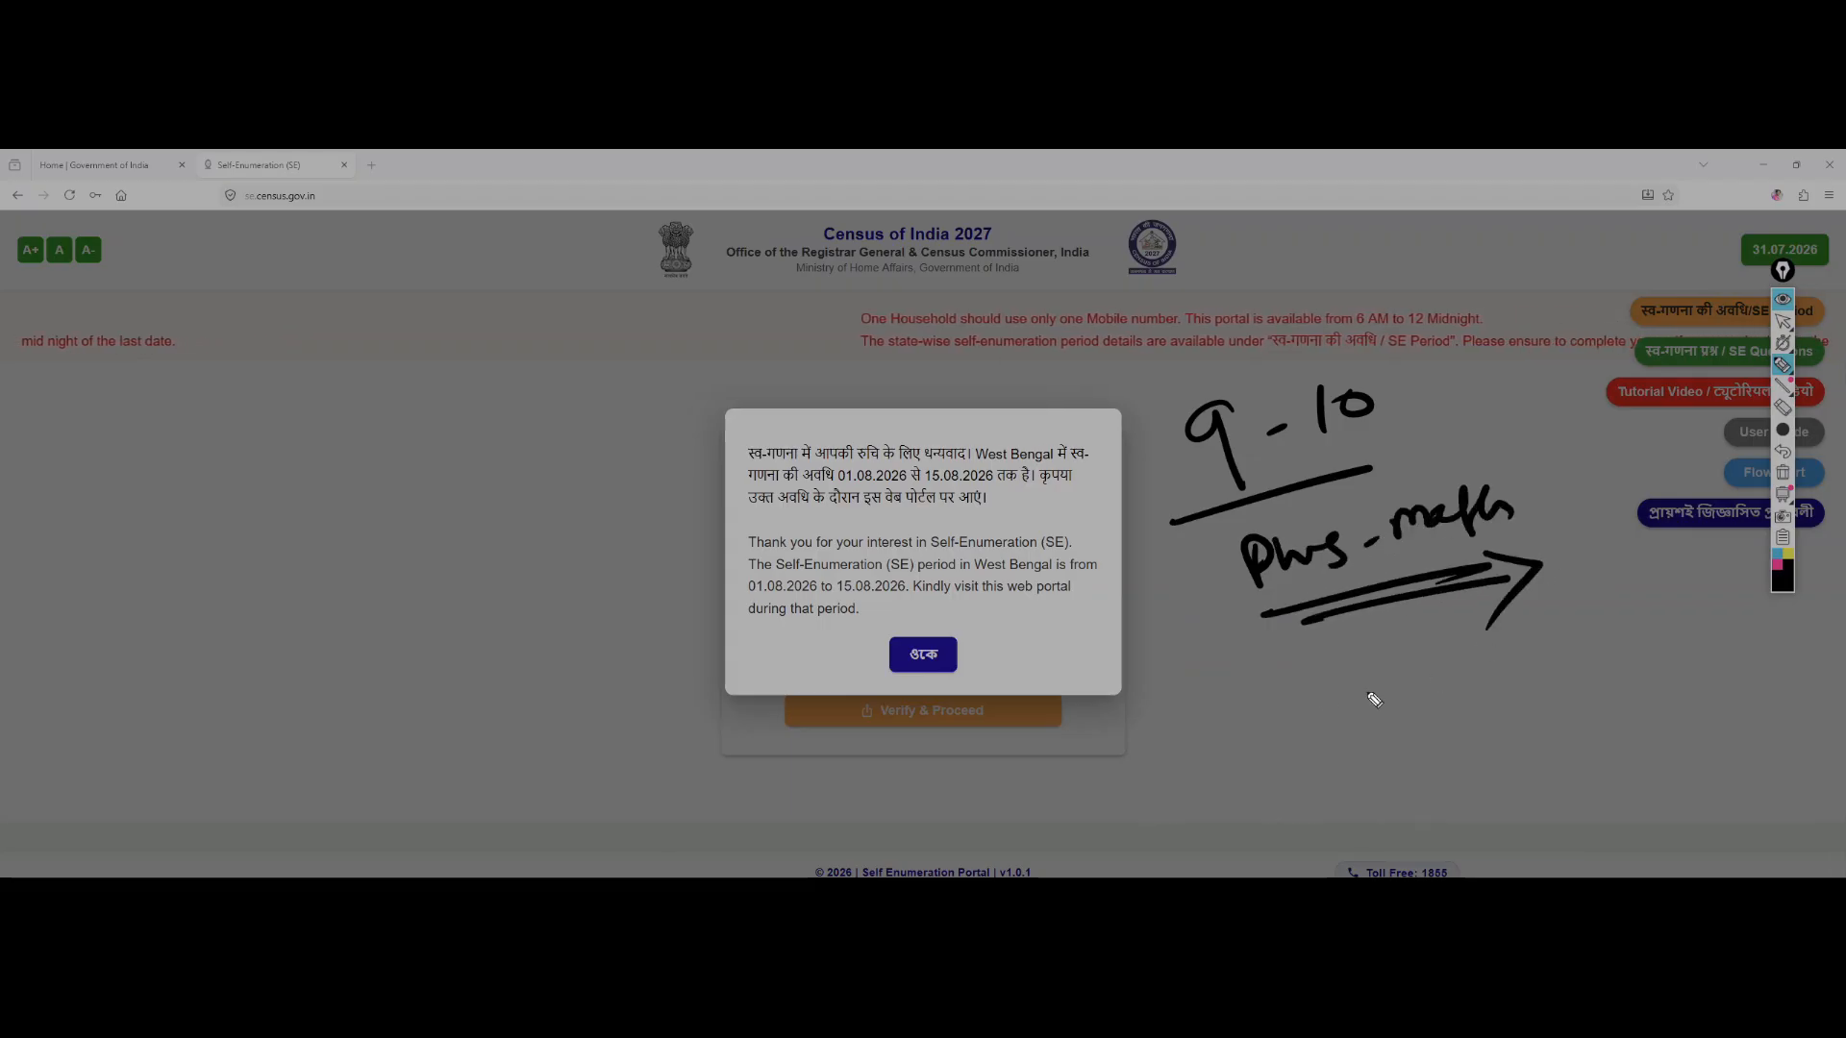